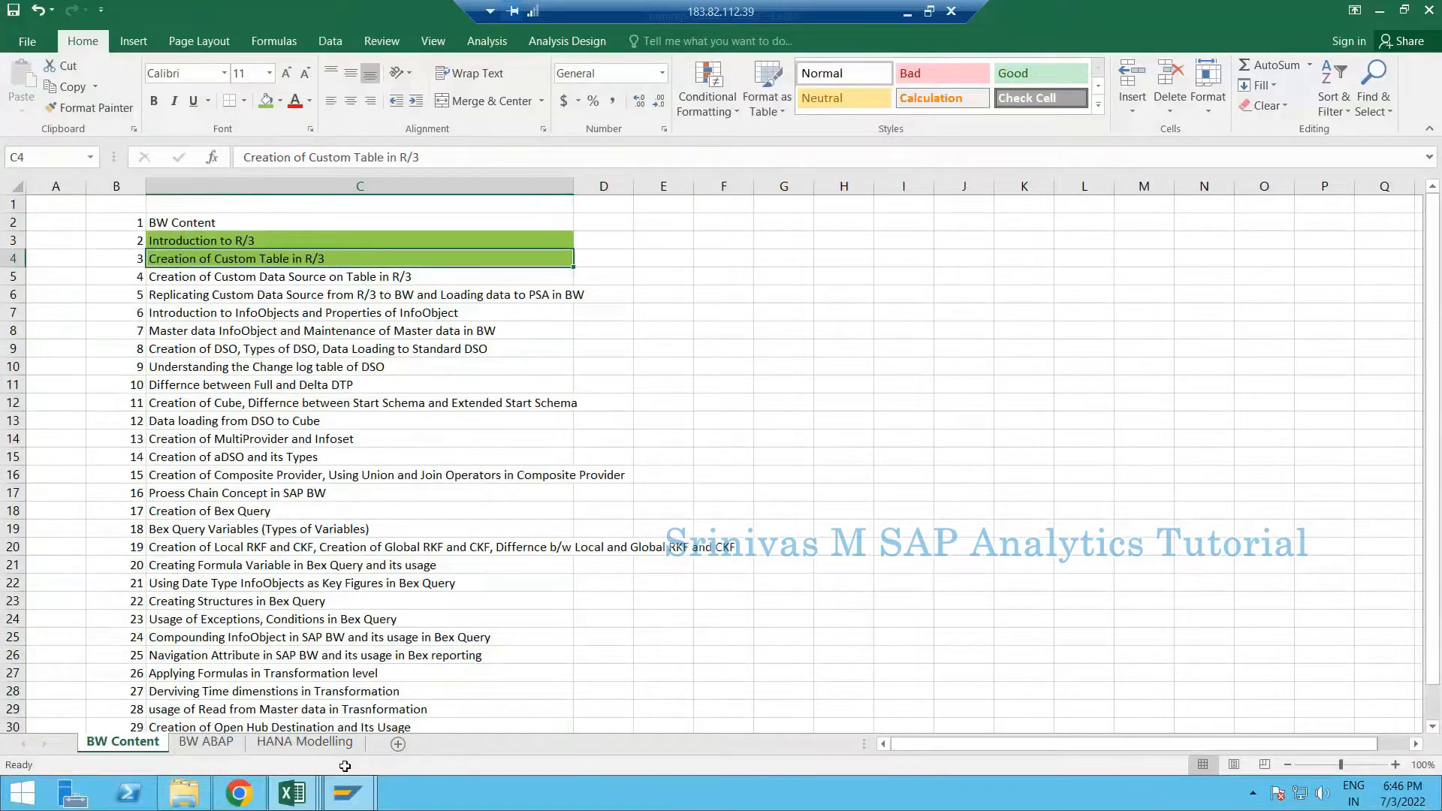
Switch to the SAP Data Browser window for table ZBILLBOOK and go back to the table's dictionary definition
click(347, 793)
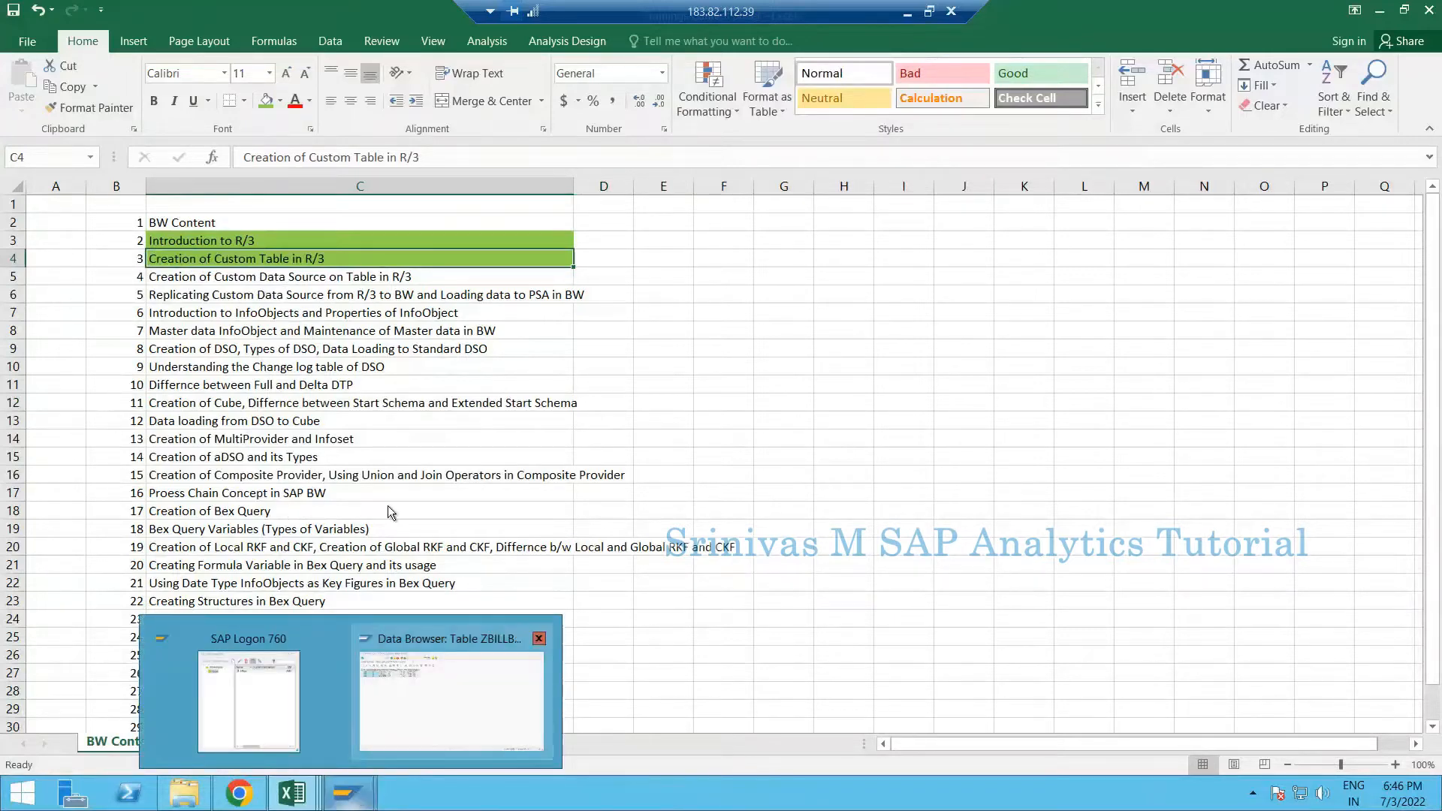
click(451, 702)
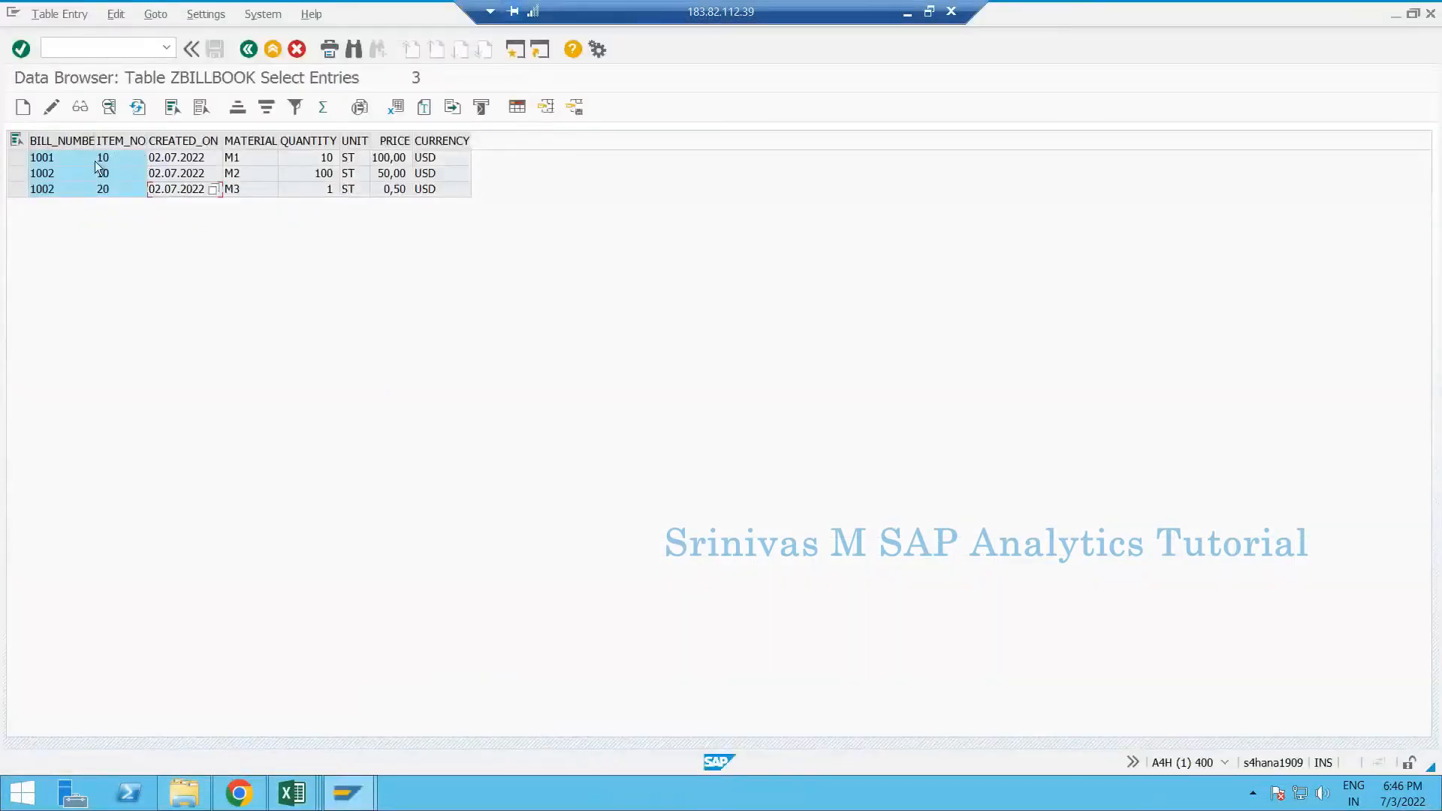
click(95, 160)
click(243, 56)
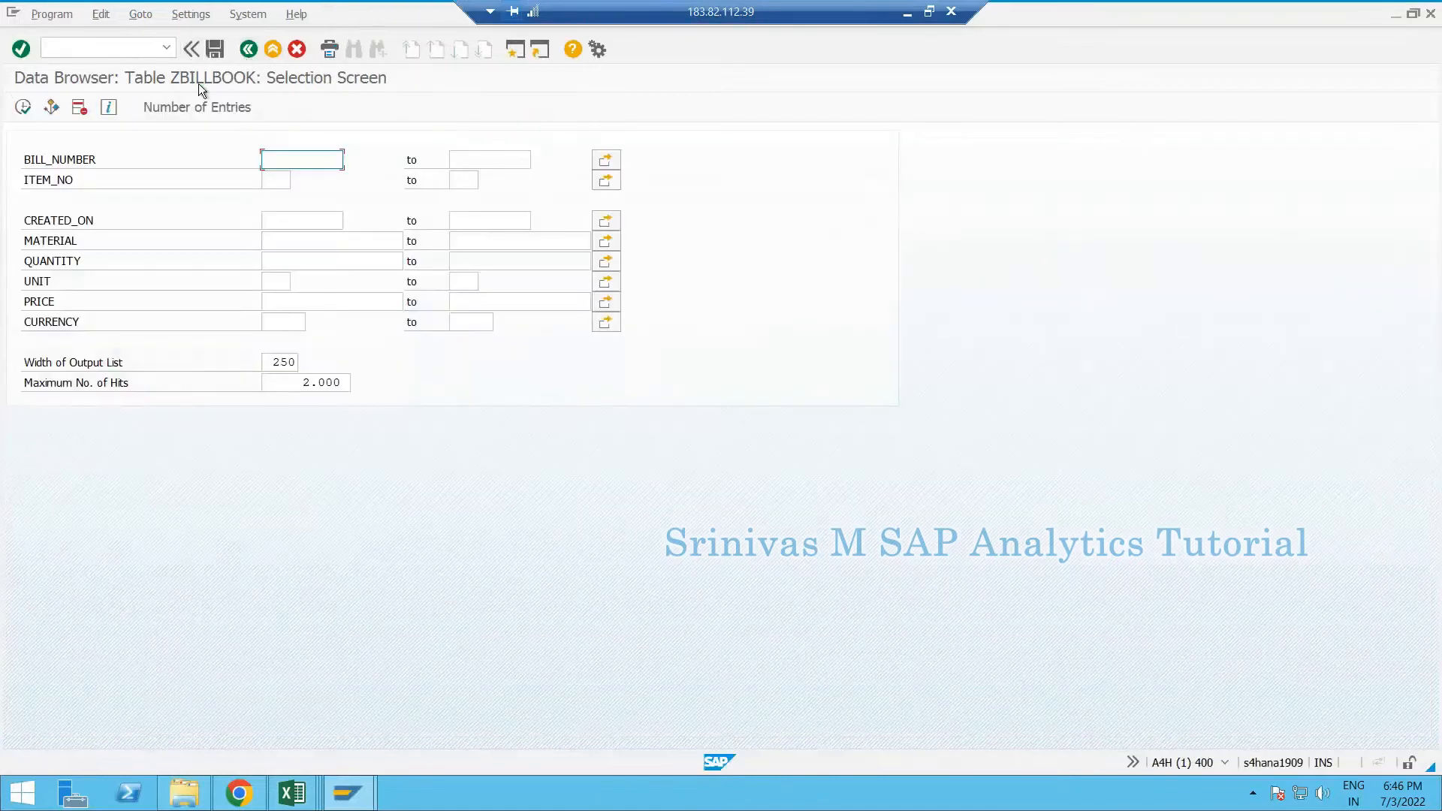
key(F3)
Display the contents of table ZBILLBOOK without any selection restrictions and select all listed entries
click(173, 14)
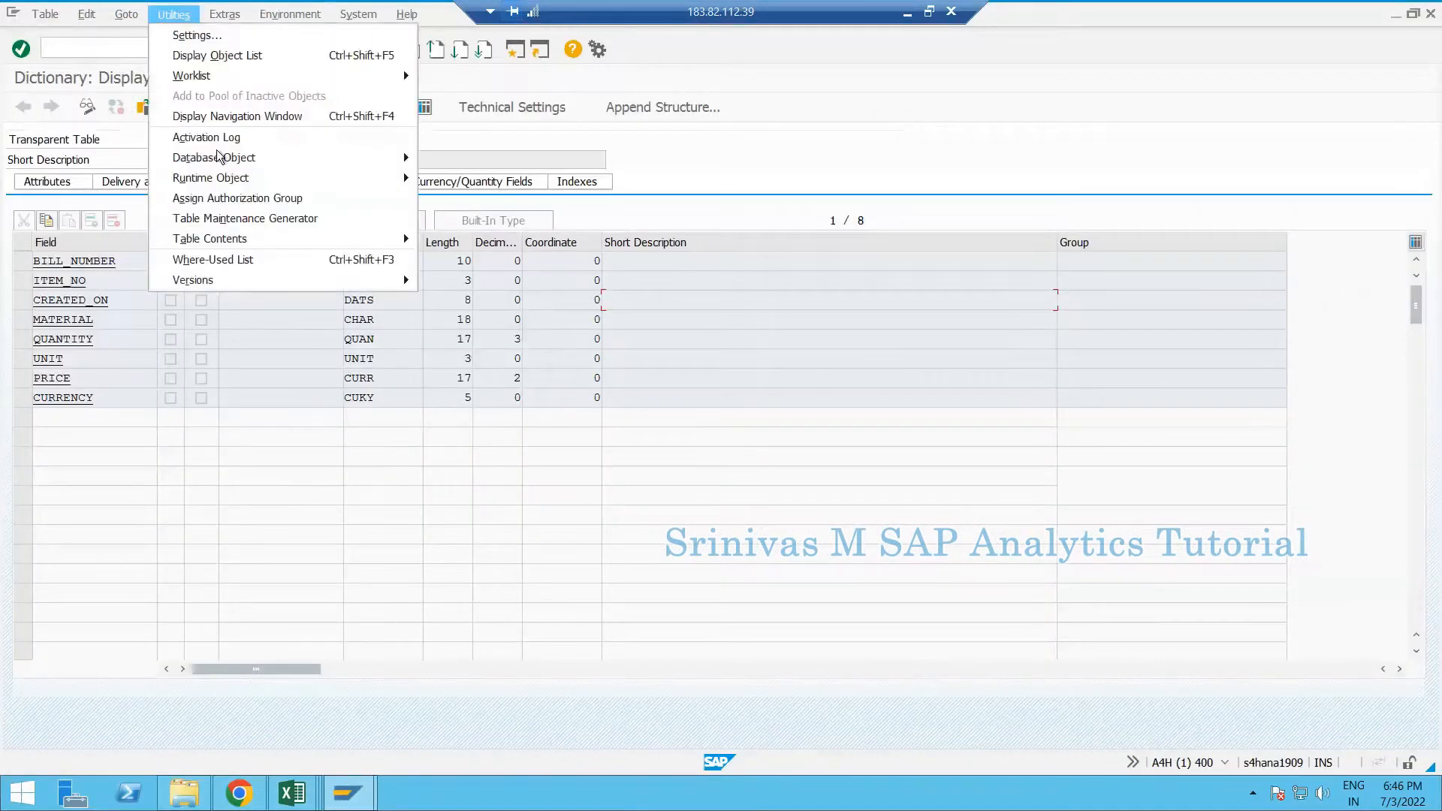
mouse_move(305, 242)
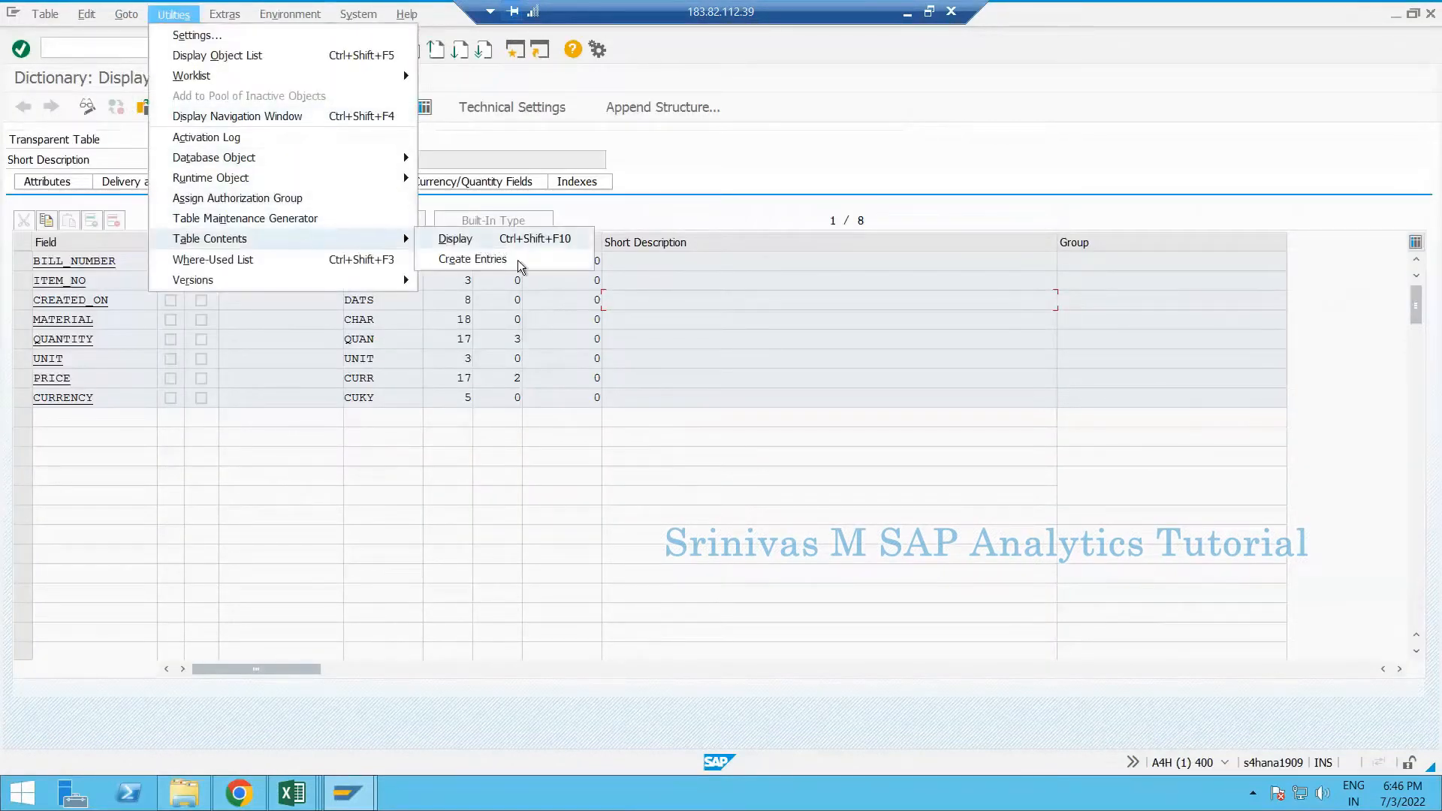
click(381, 397)
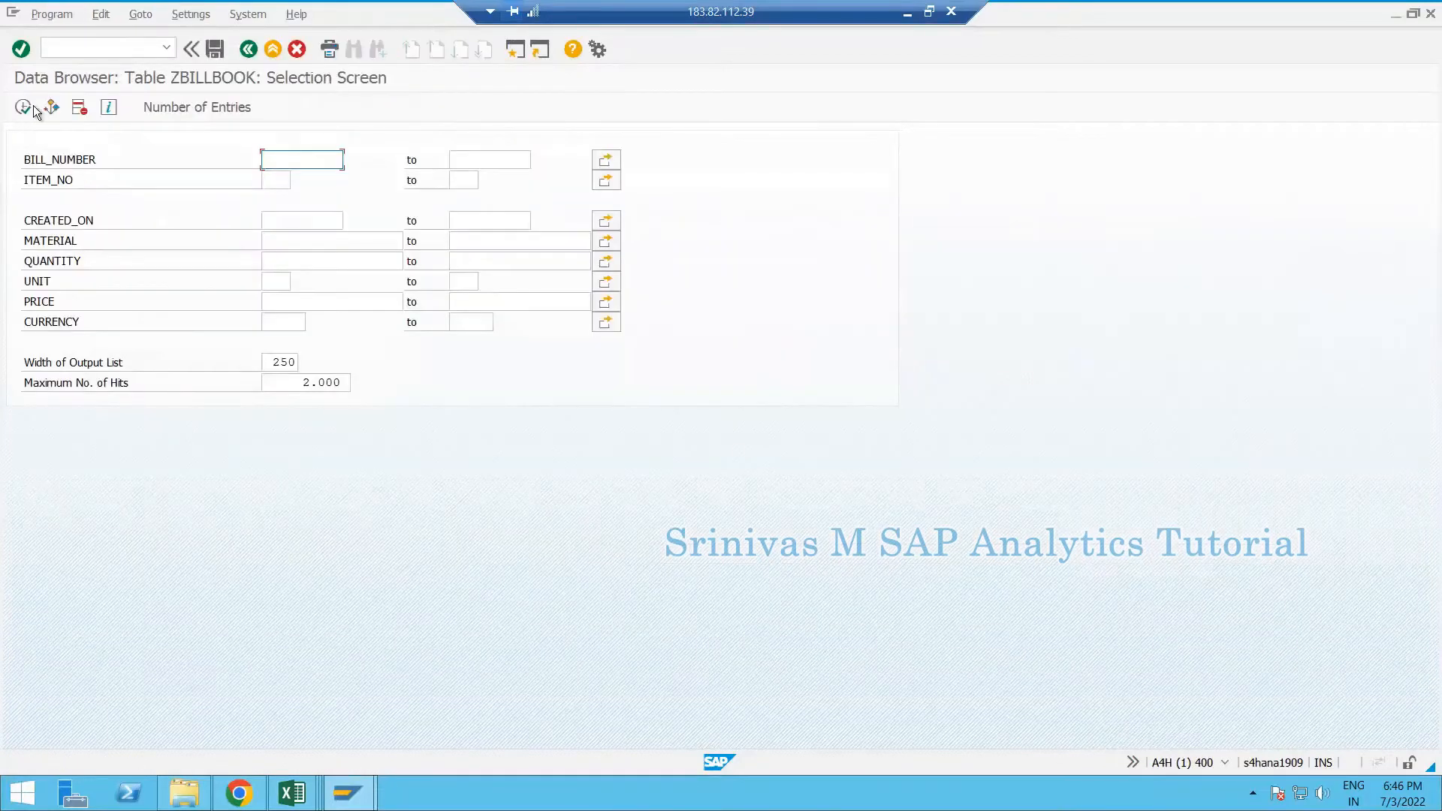
click(28, 107)
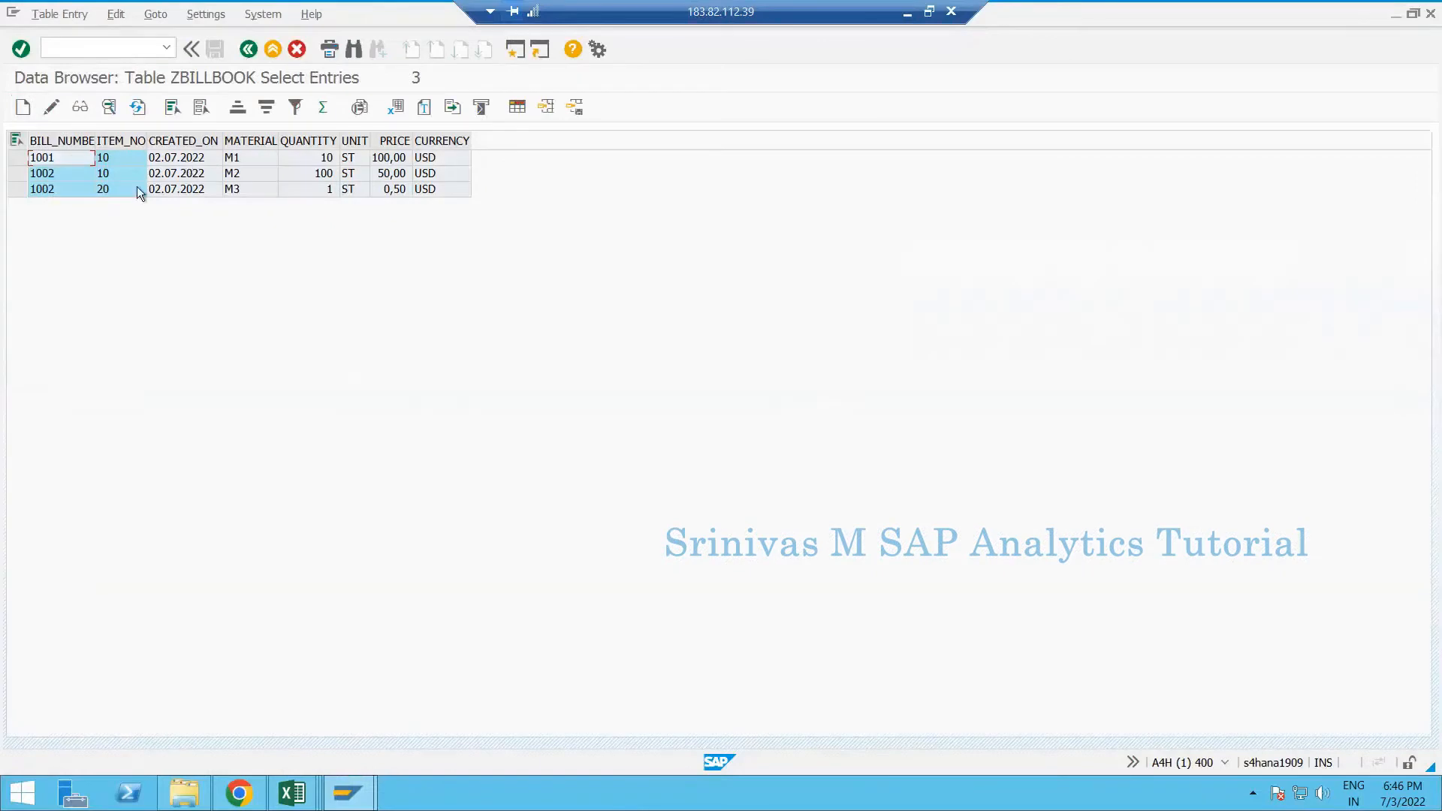
drag(31, 157, 44, 192)
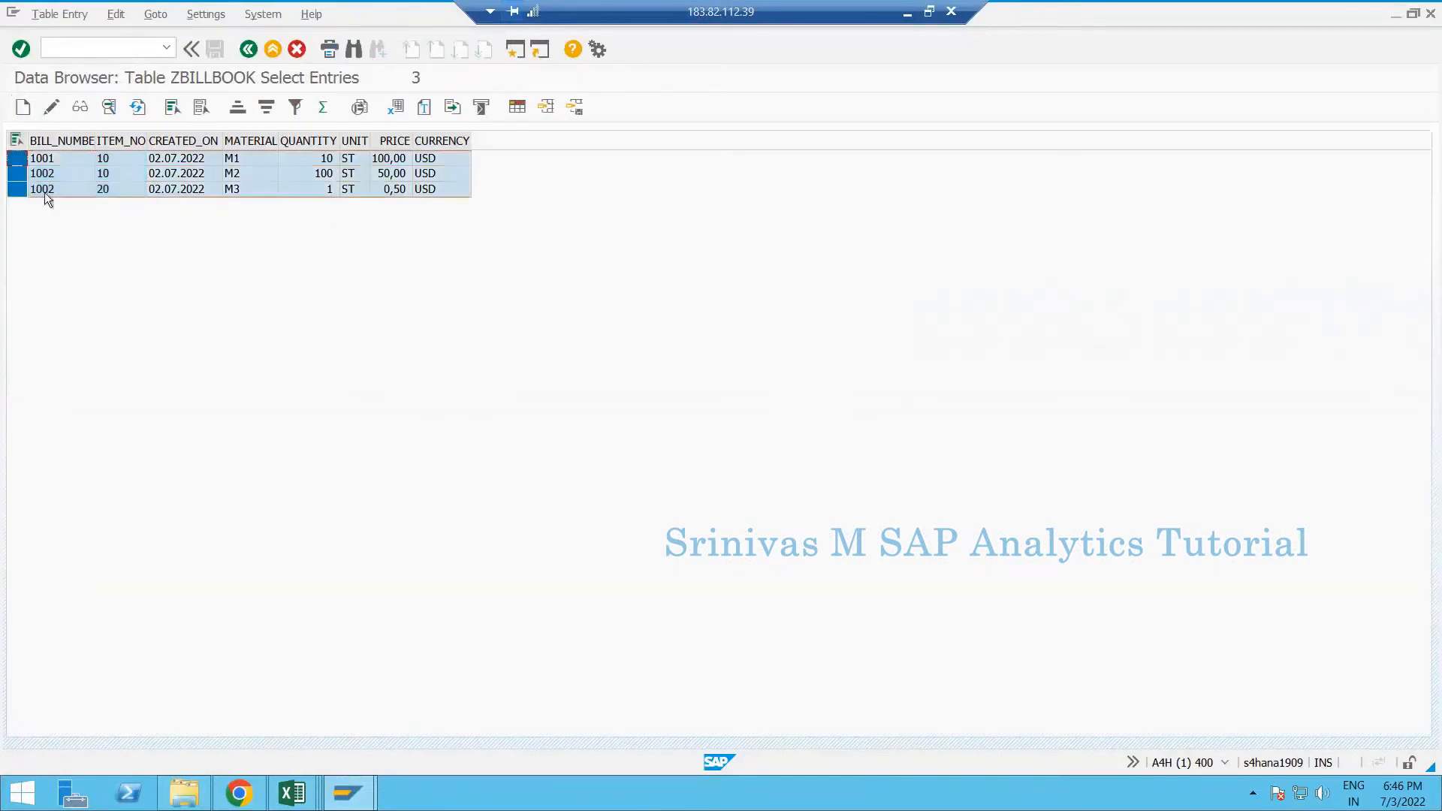
Start a new ZBILLBOOK entry with bill number 1003, item number 10 and creation date 03.07.2022
click(22, 109)
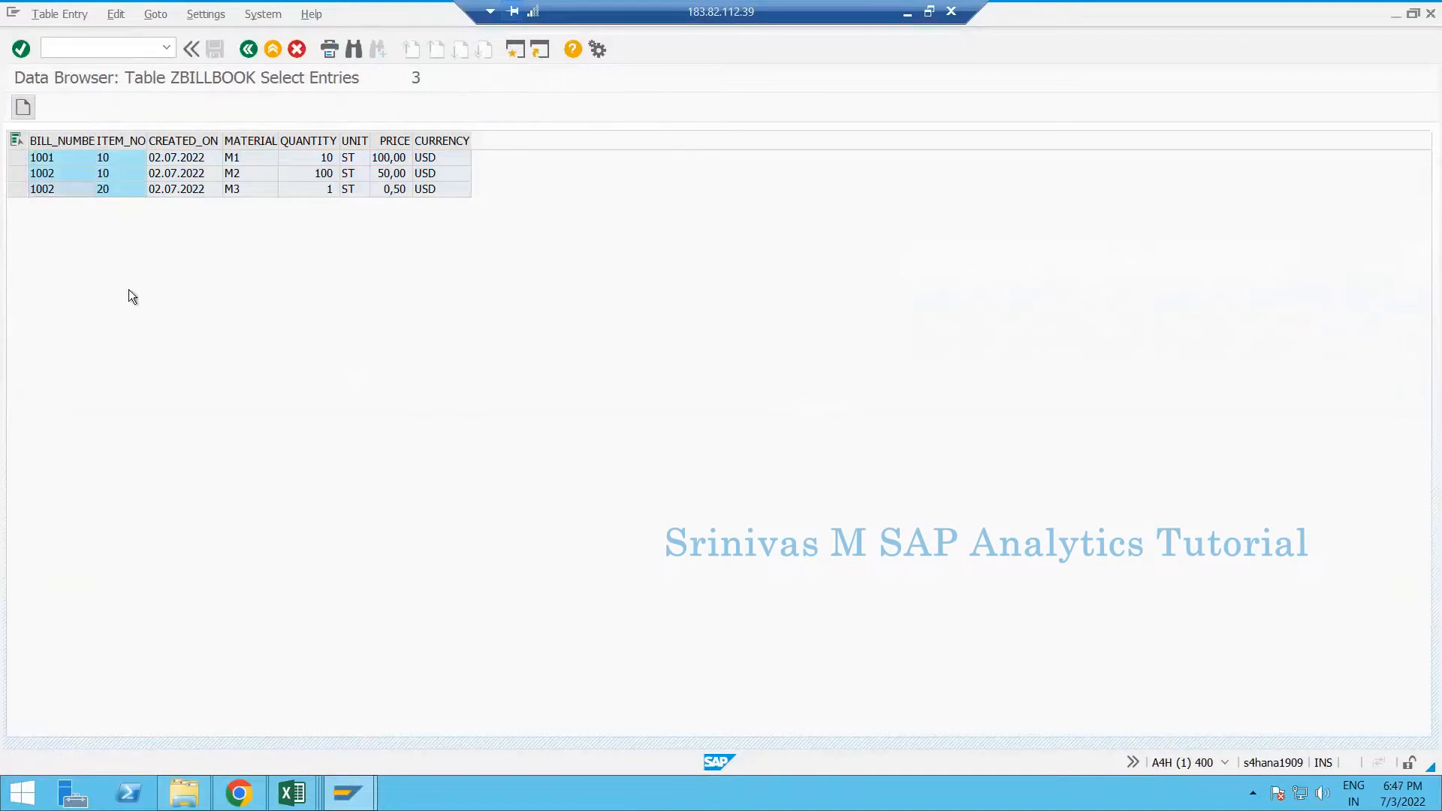
text(1003)
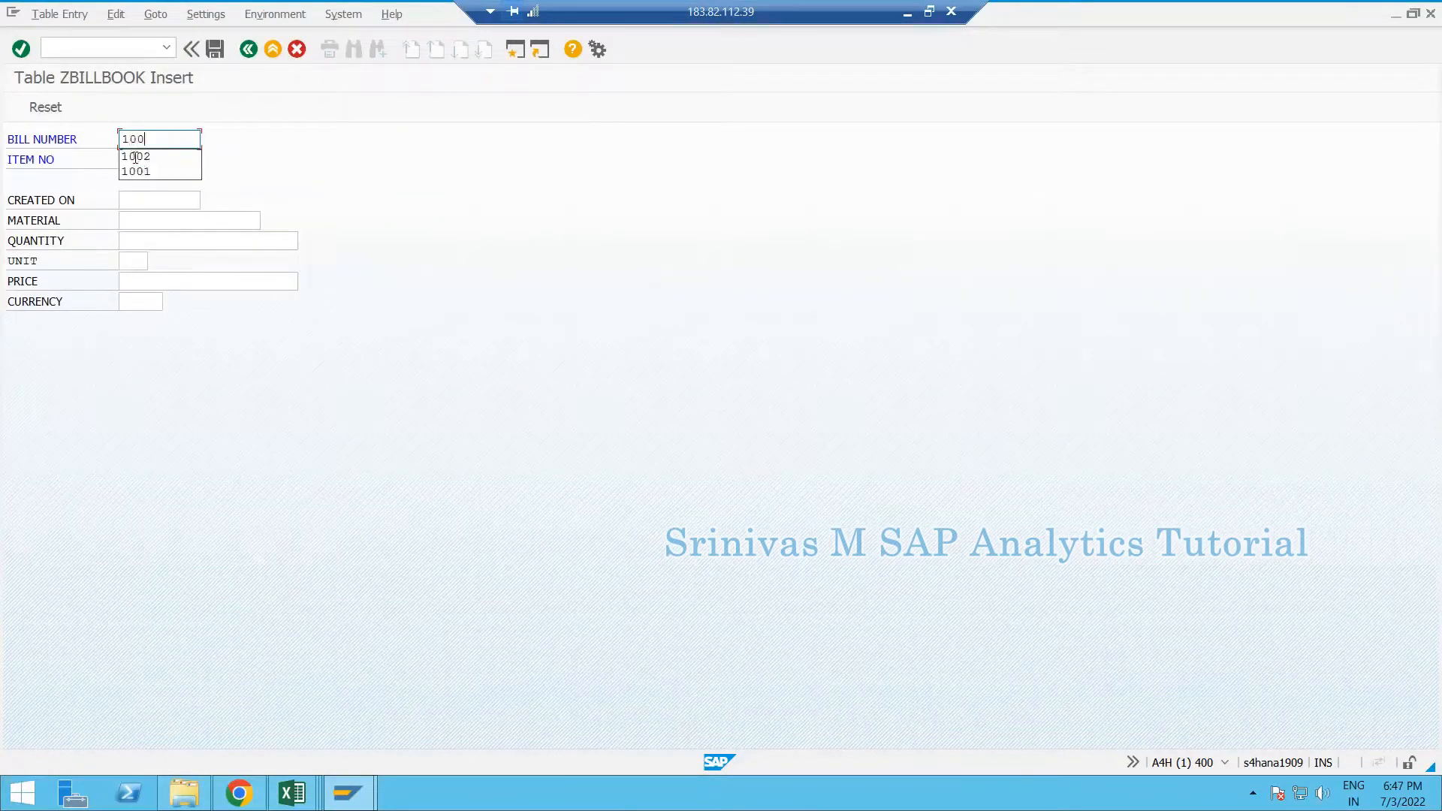
click(135, 159)
text(10)
key(Tab)
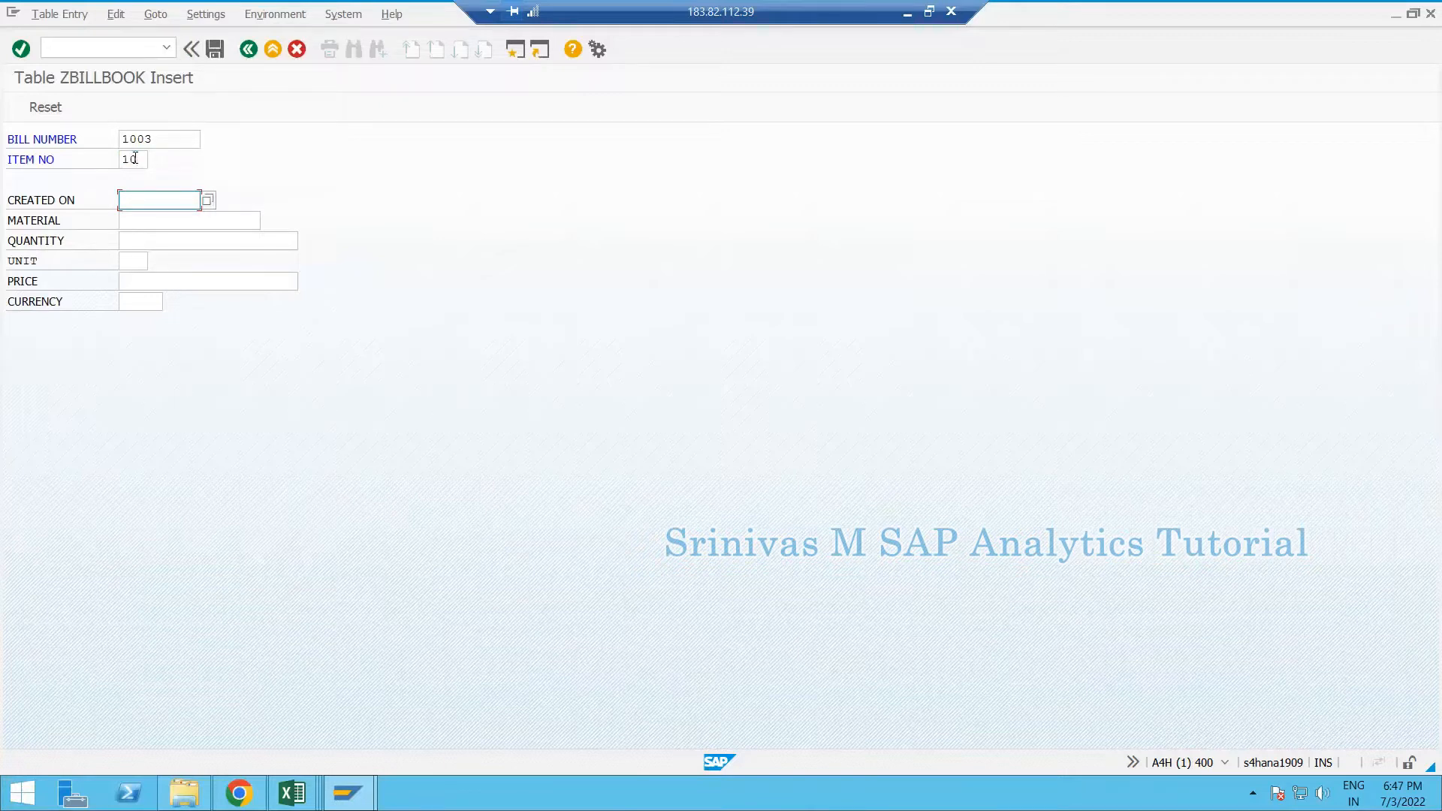
key(Down)
key(Down)
key(Return)
key(BackSpace)
text(3)
key(Tab)
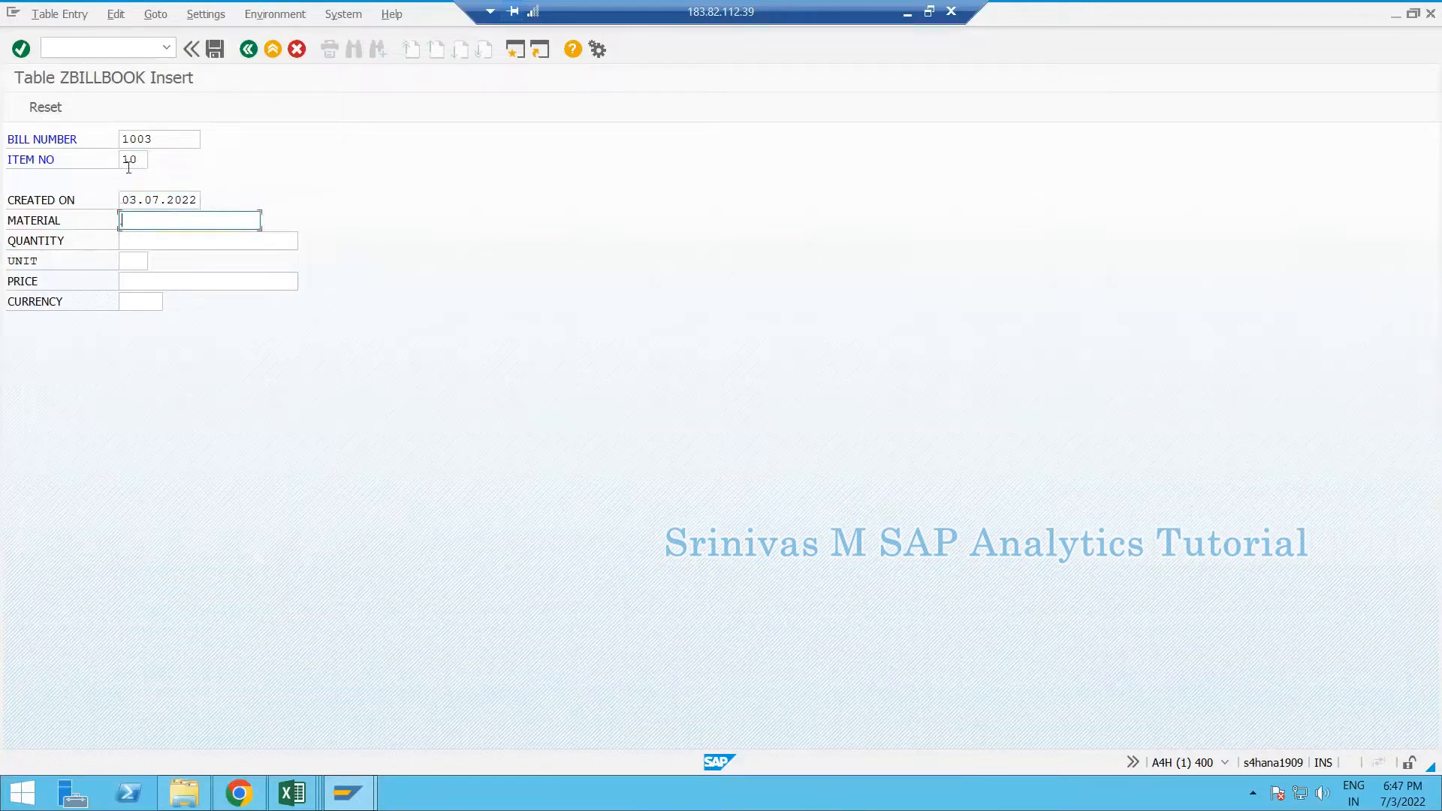
Complete the entry with material M1, quantity 150, unit ST, price 200 and currency USD, save it and return to the entries list
key(Tab)
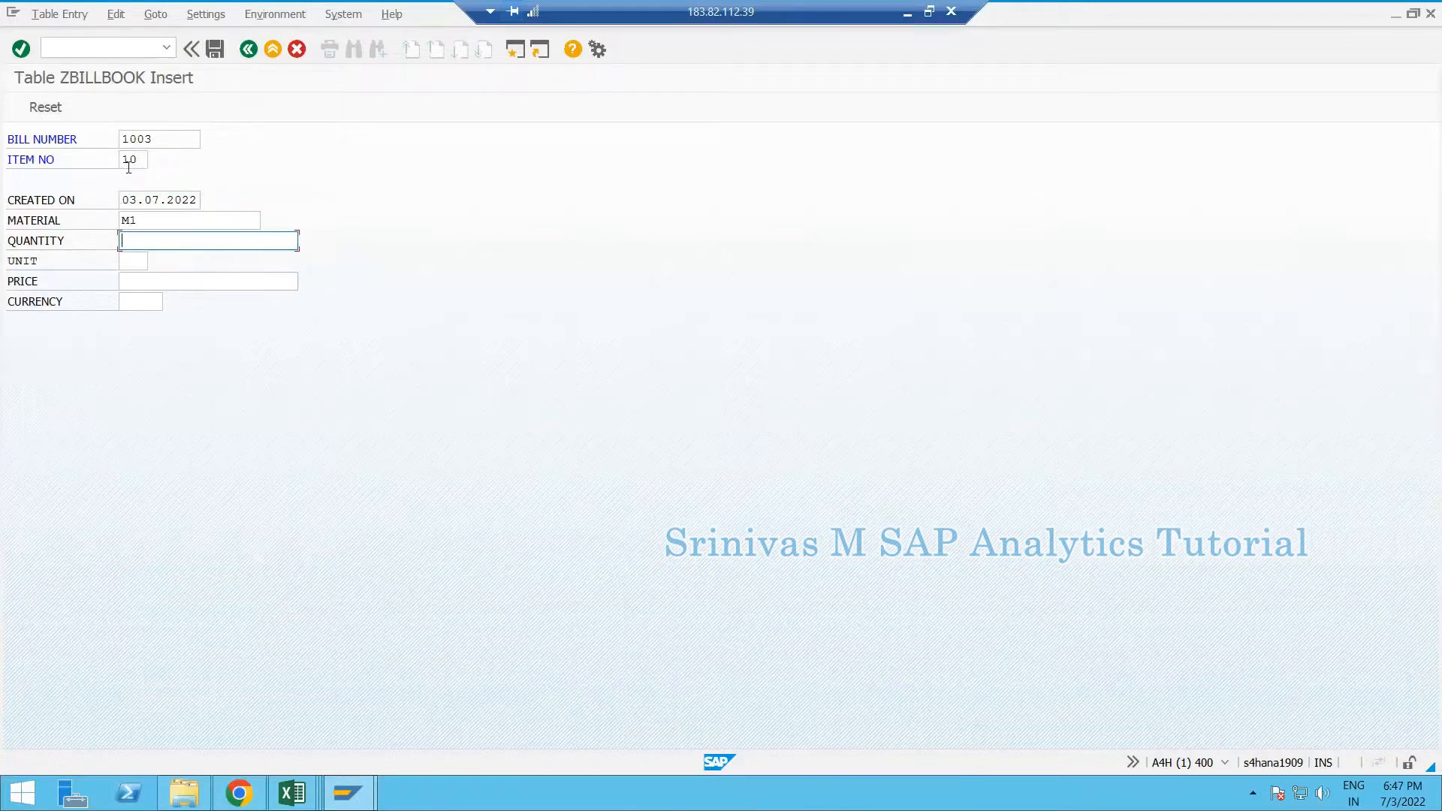
text(150)
key(Tab)
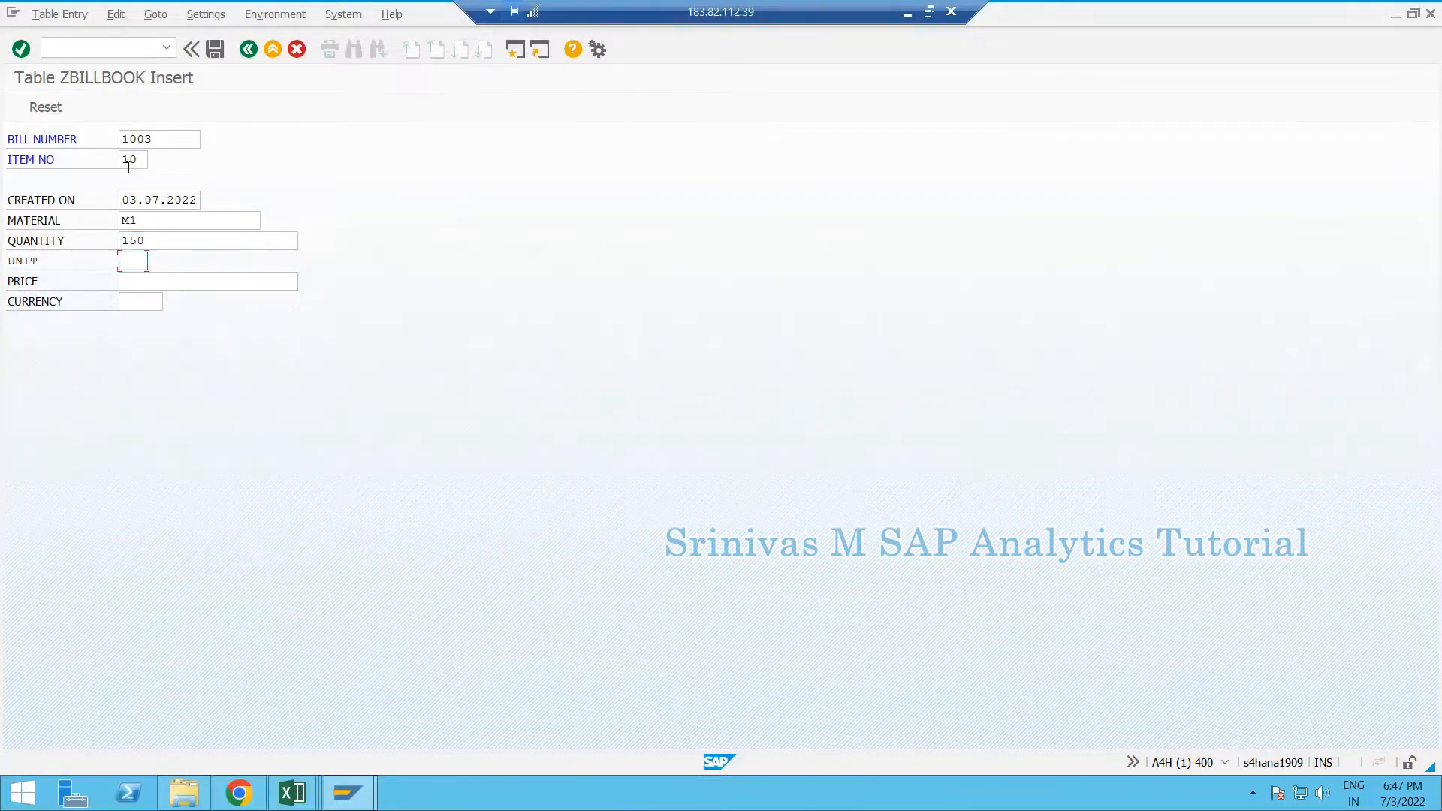
text(ST)
key(Tab)
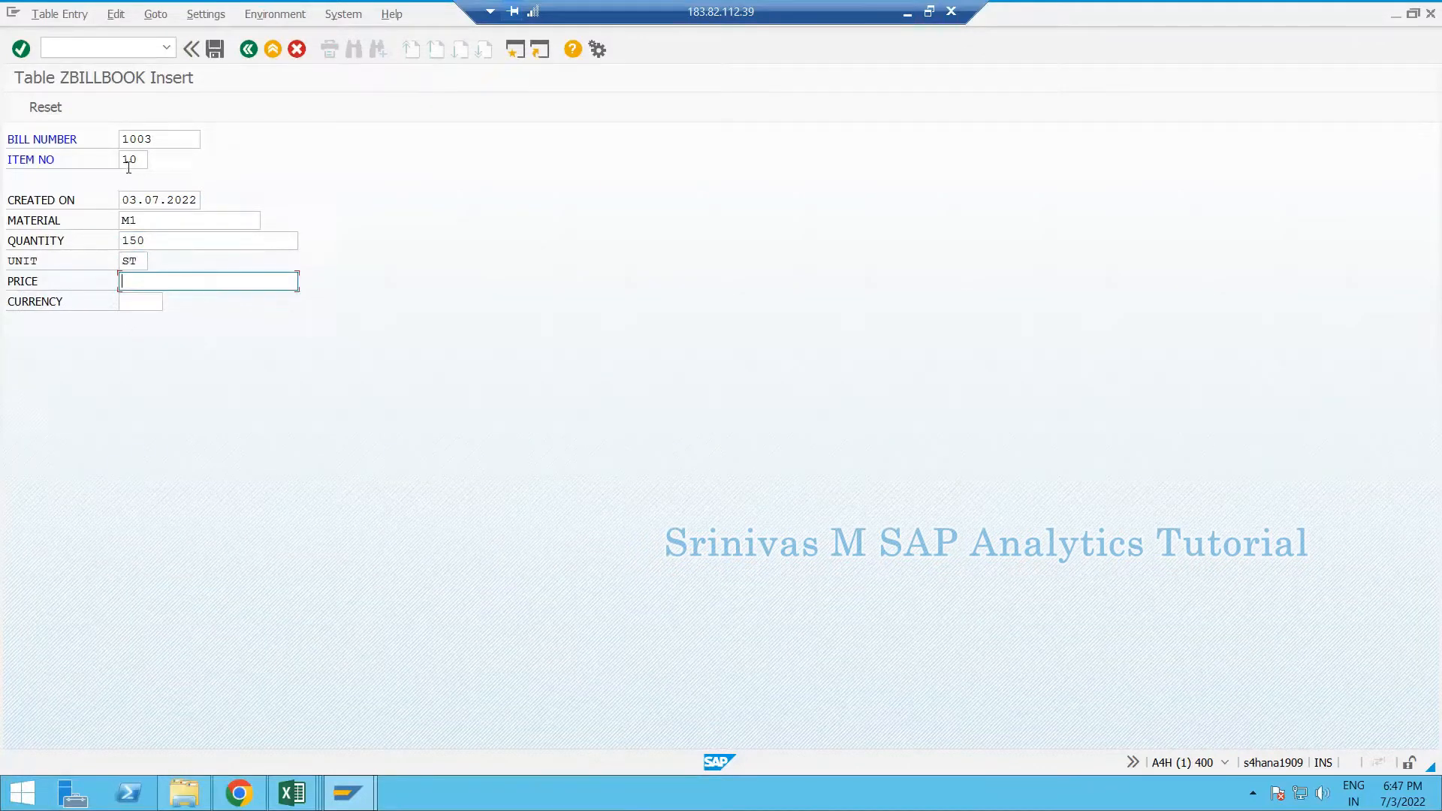
text(200)
key(Tab)
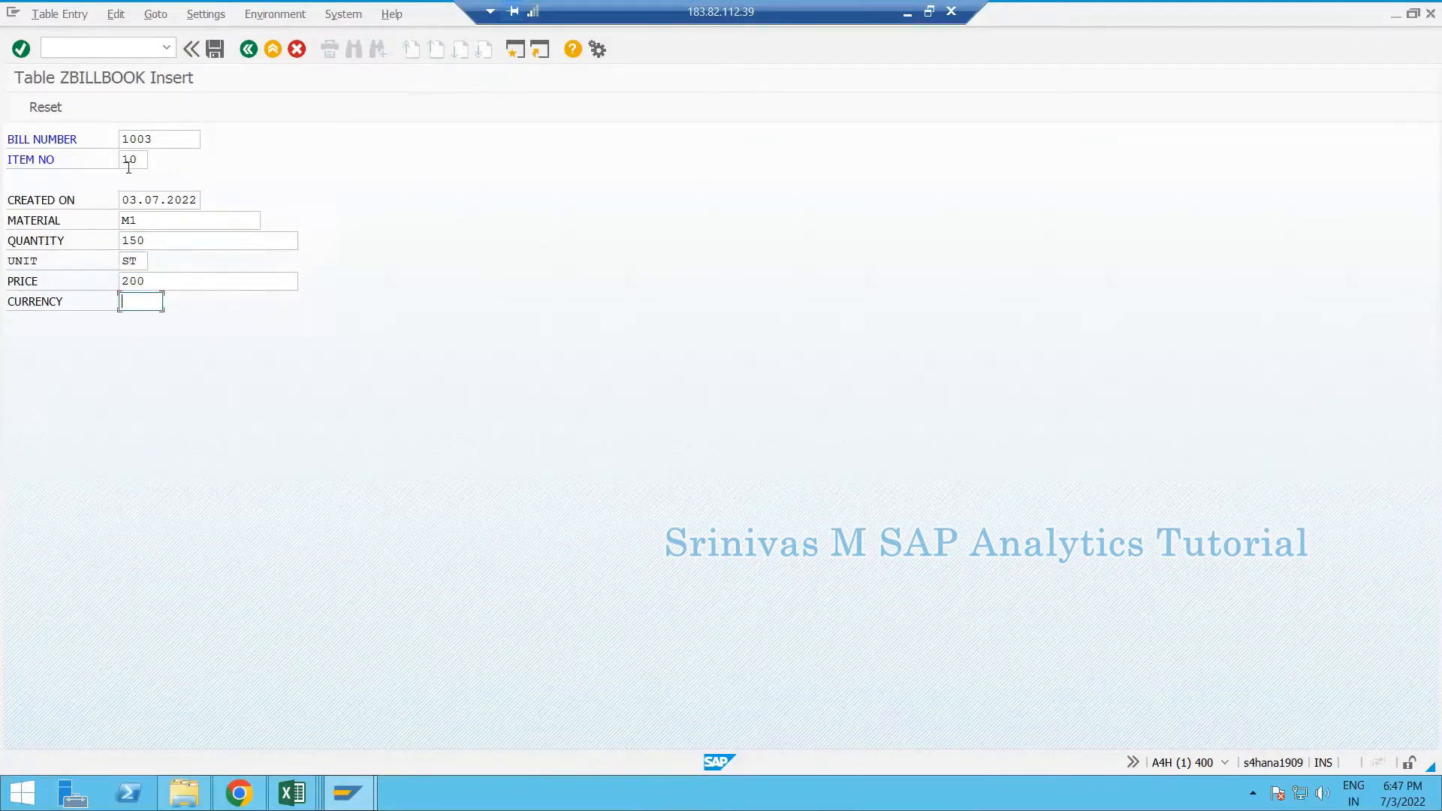
text(UDS)
click(218, 53)
key(F3)
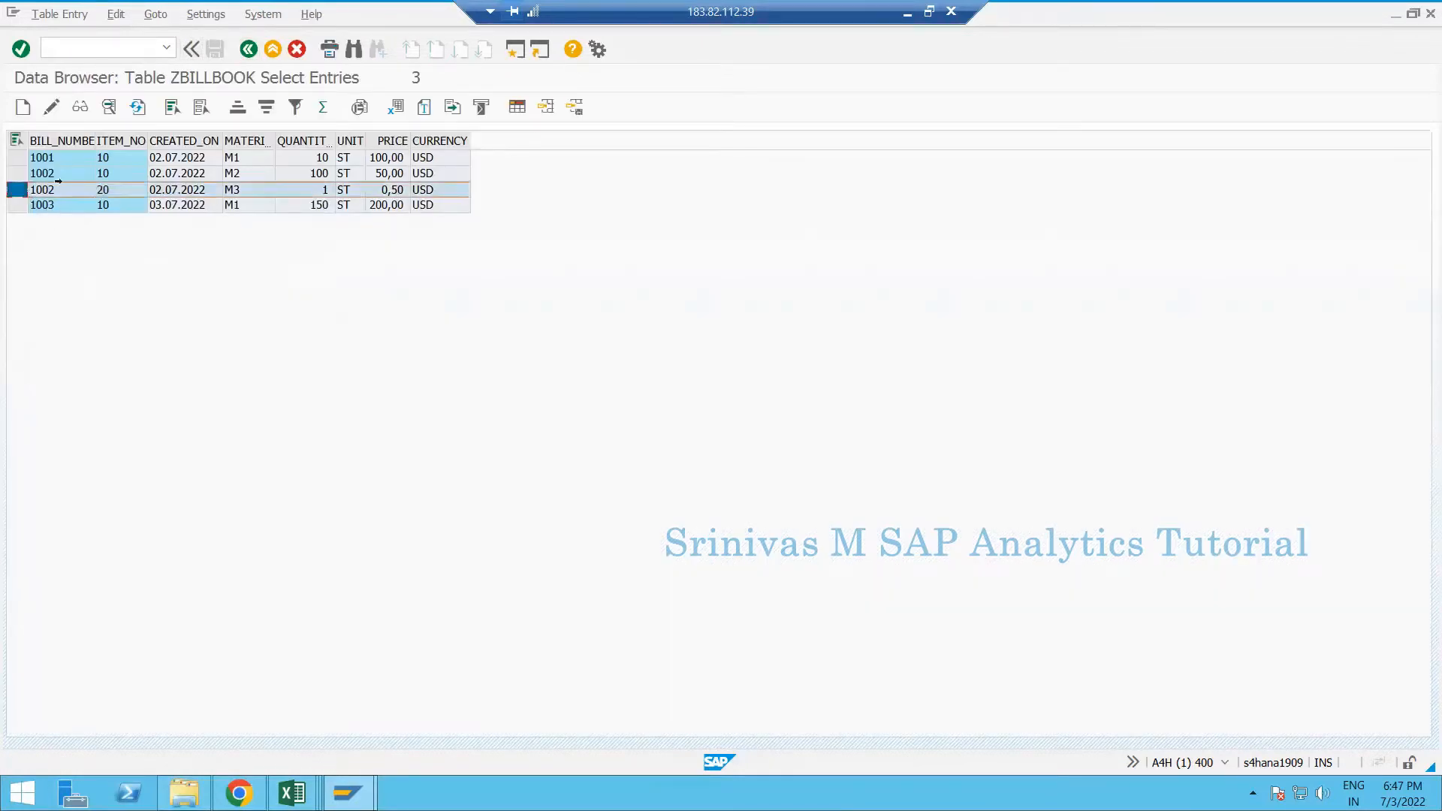
Open the entry for bill 1002, item 20 in change mode, check its key fields and return to the list
click(51, 109)
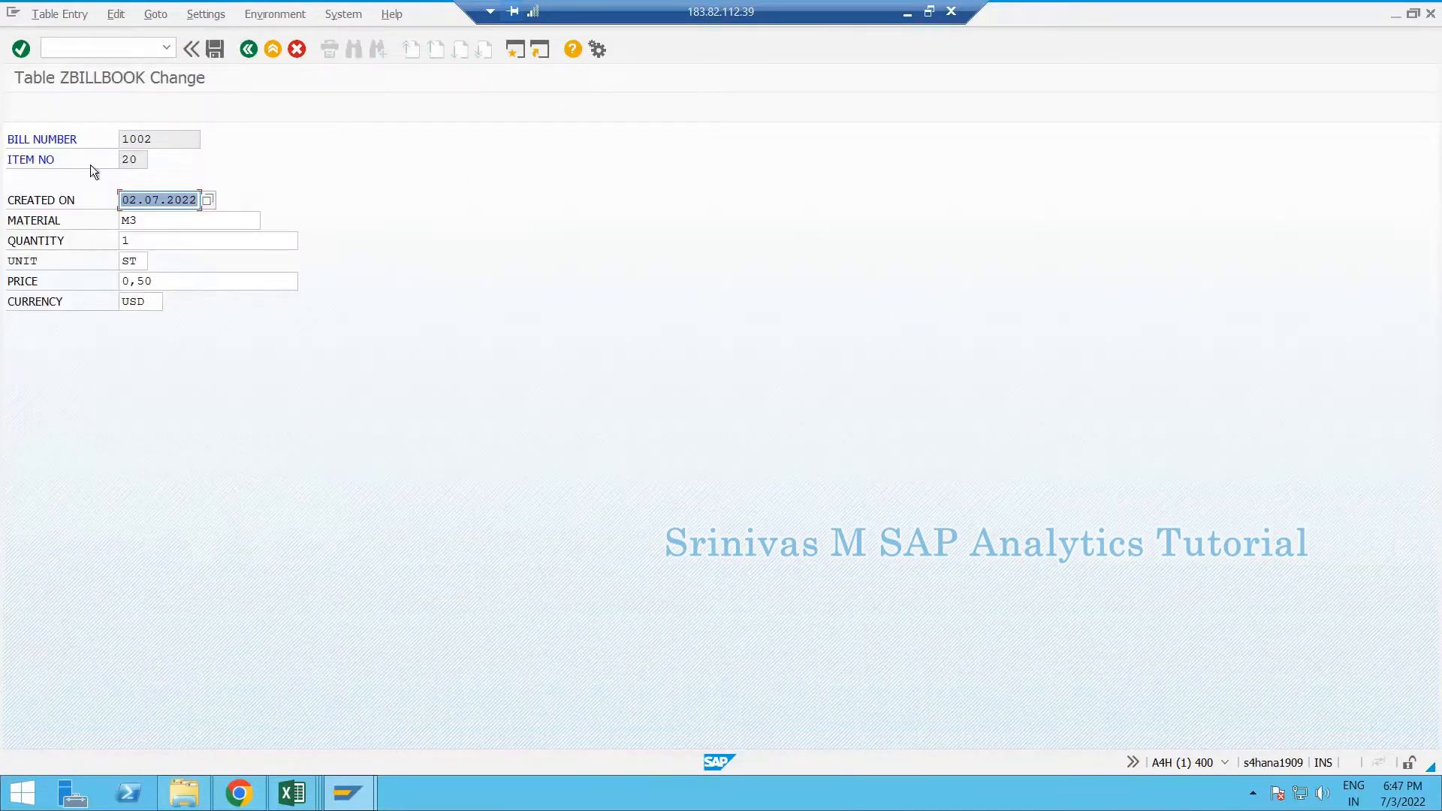
click(133, 136)
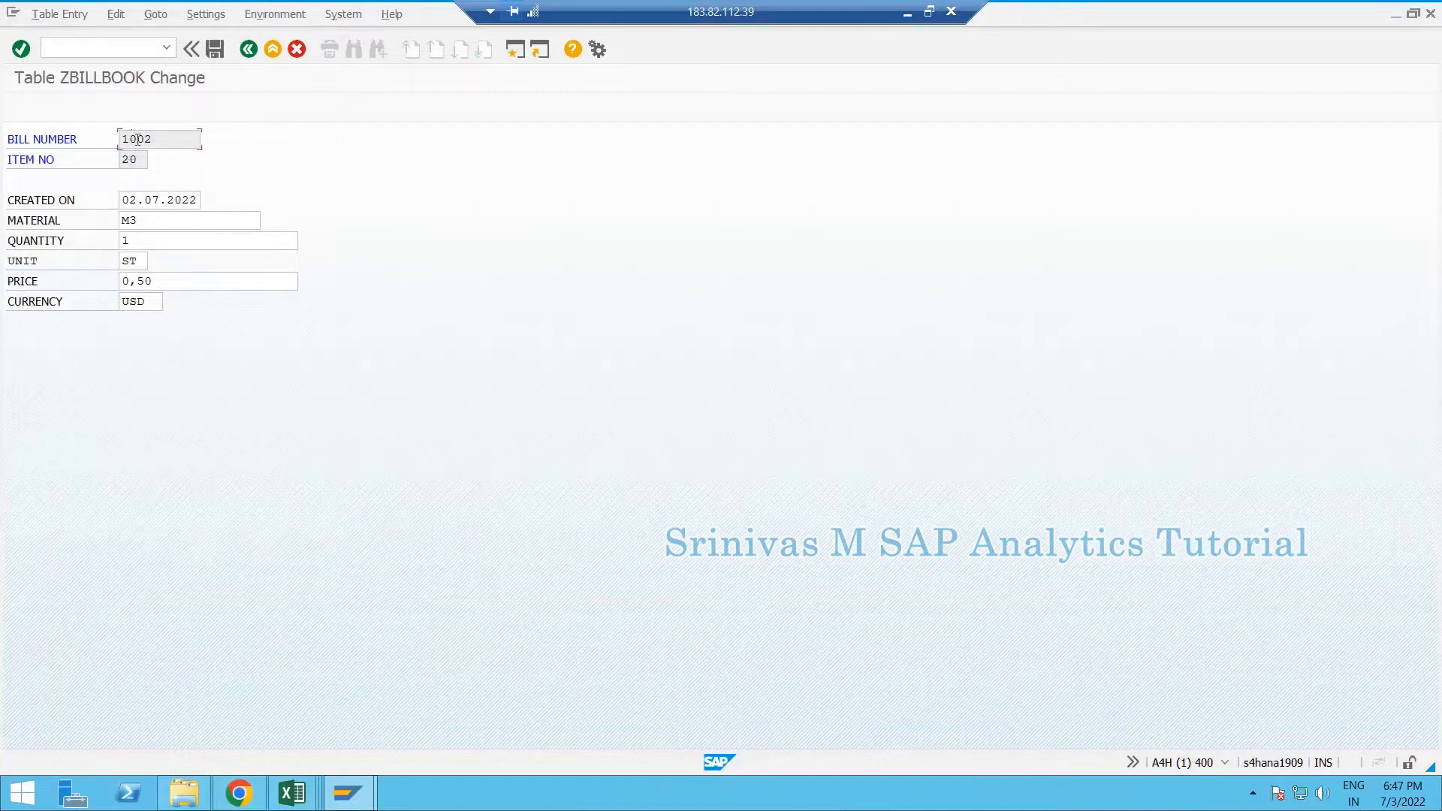
click(250, 51)
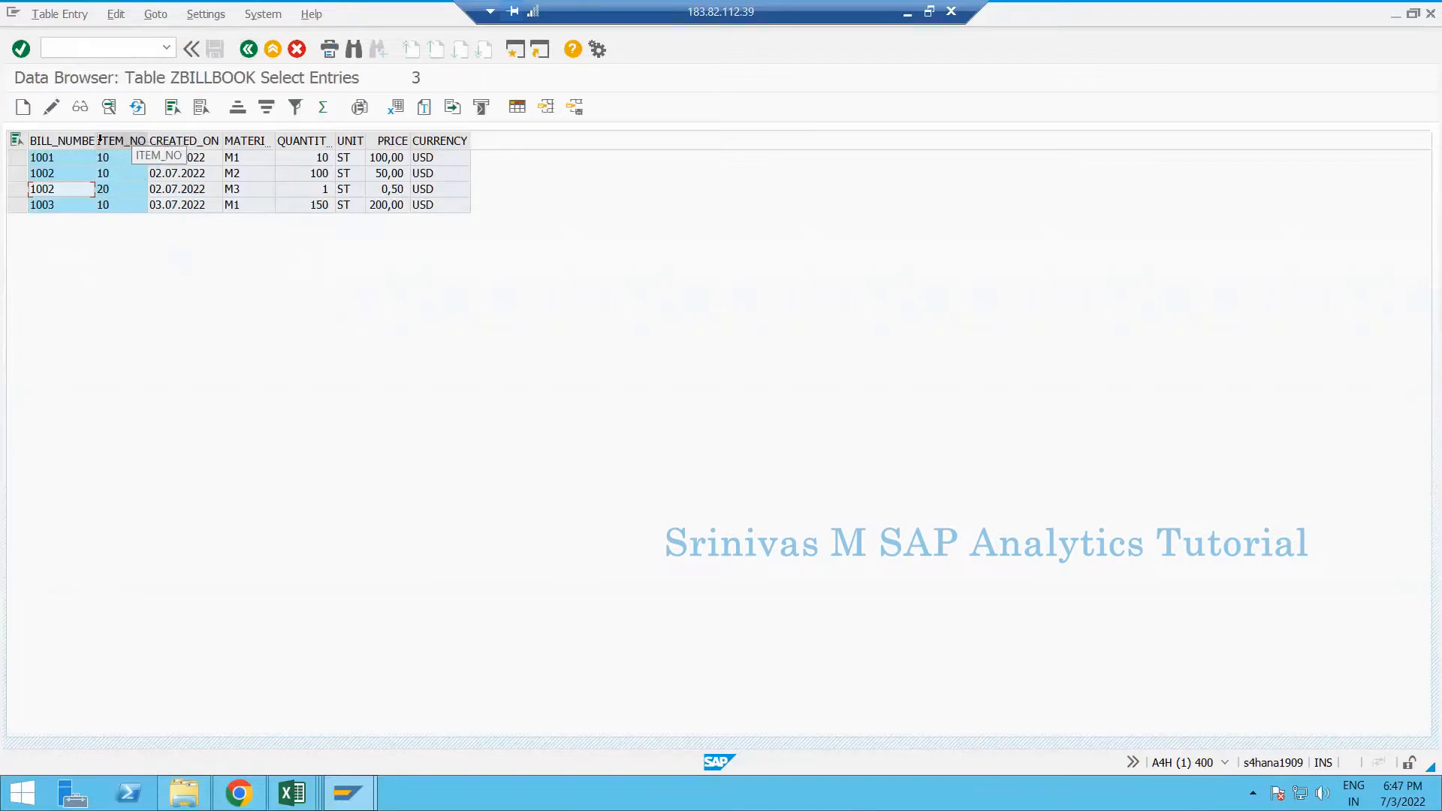
Examine the key and non-key columns of the ZBILLBOOK entries and select the row for bill 1002, item 10
key(Up)
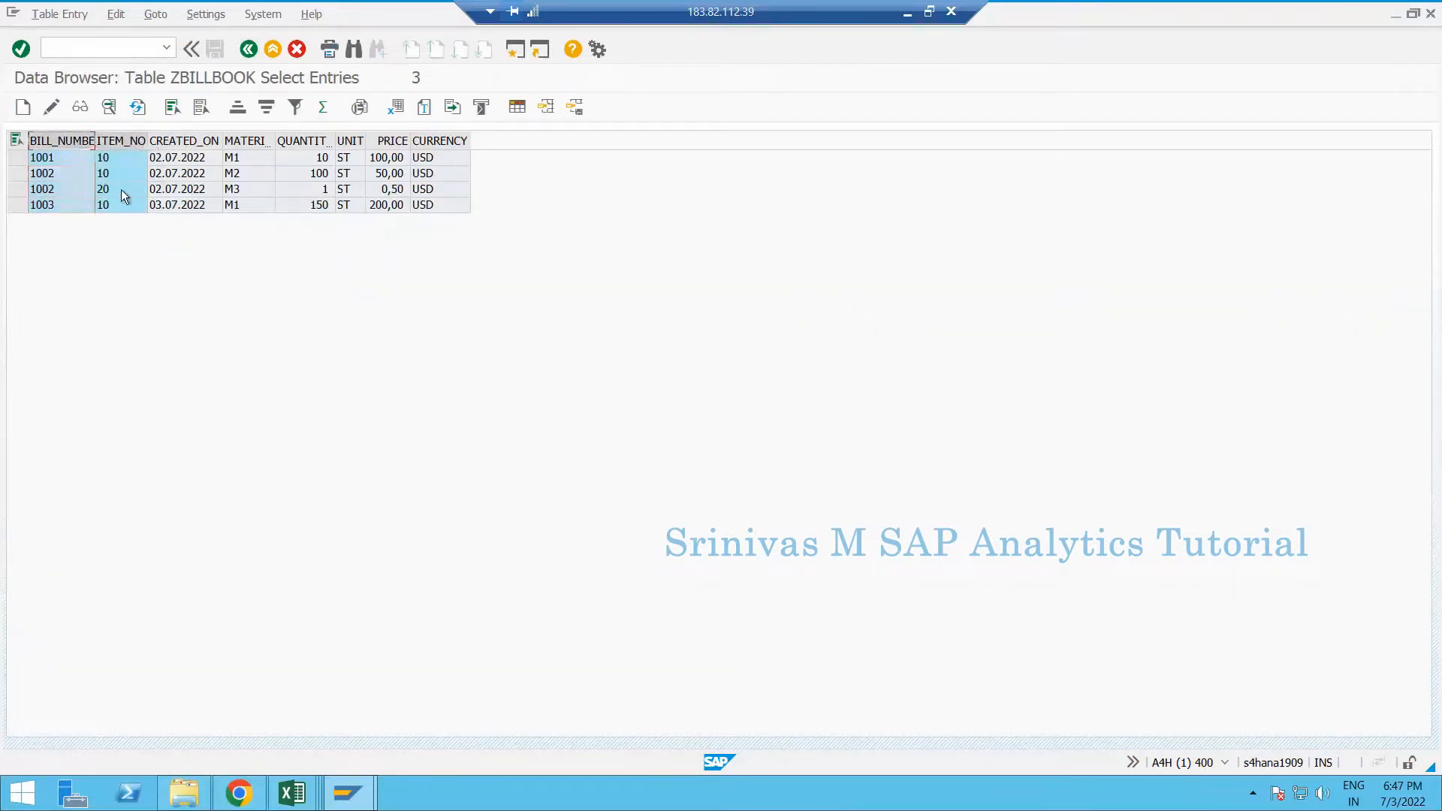
click(117, 190)
drag(184, 140, 461, 148)
click(297, 184)
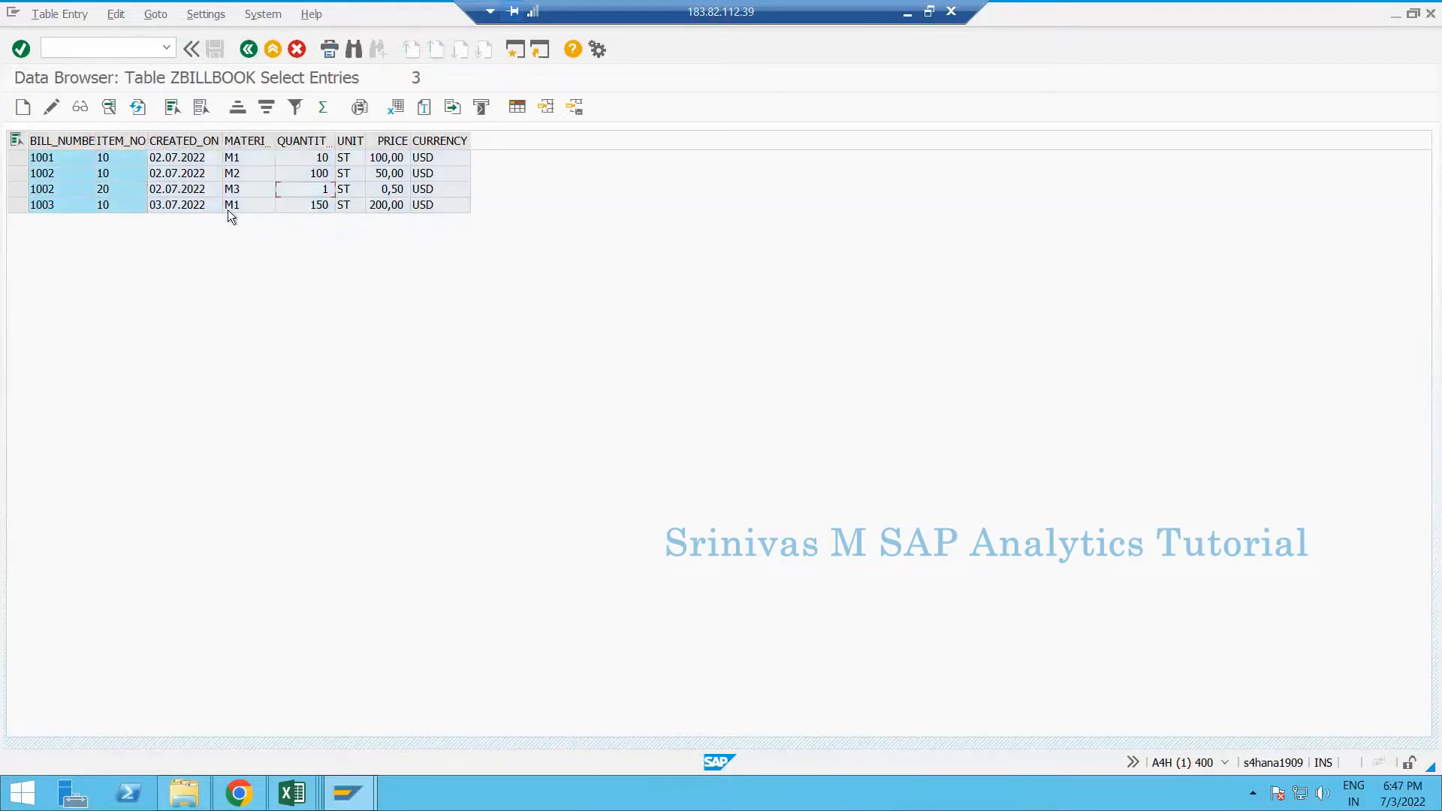
click(17, 174)
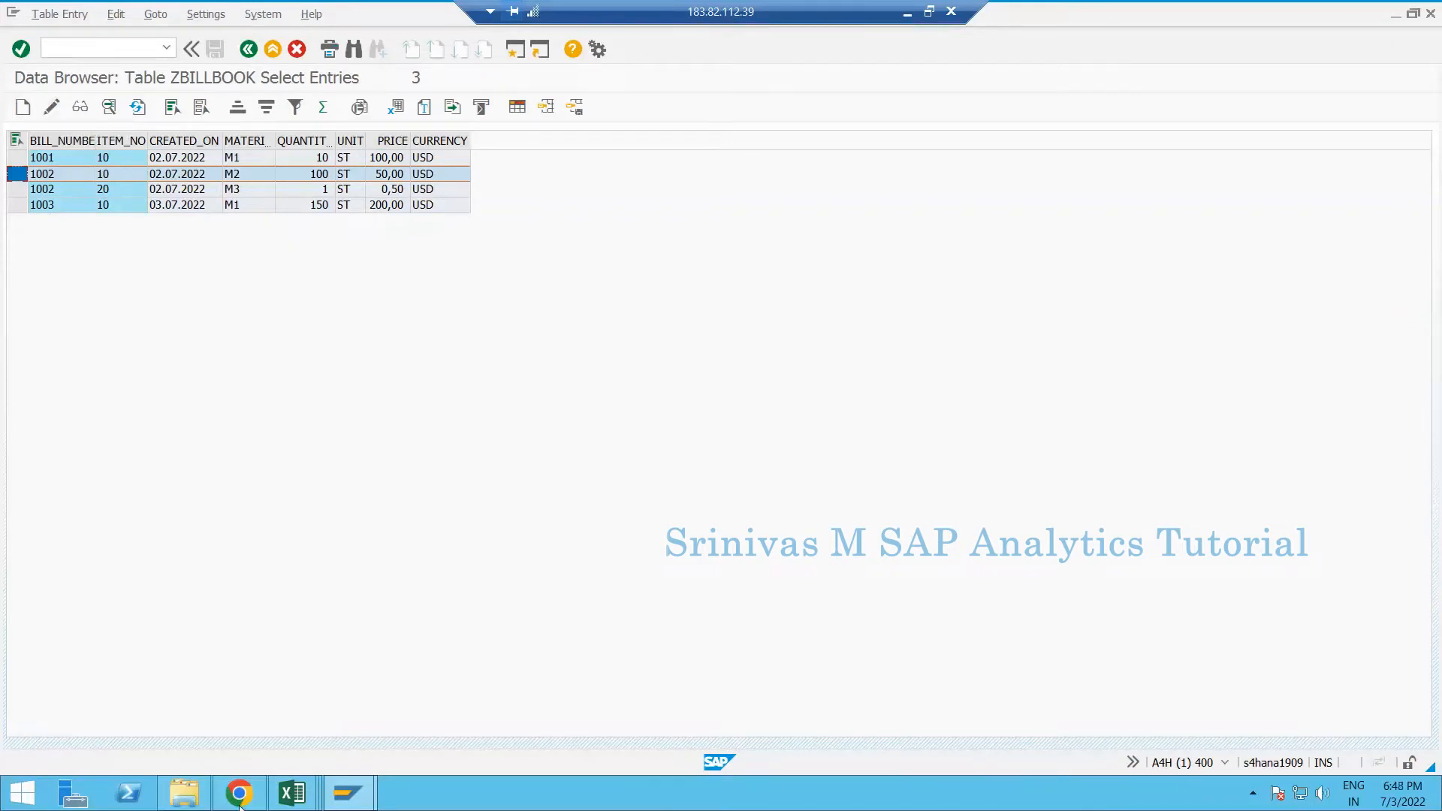
Look up the topic "Creation of Custom Data Source on Table in R/3" in the Trainings Content Sheet workbook in Excel, and minimize it
click(291, 793)
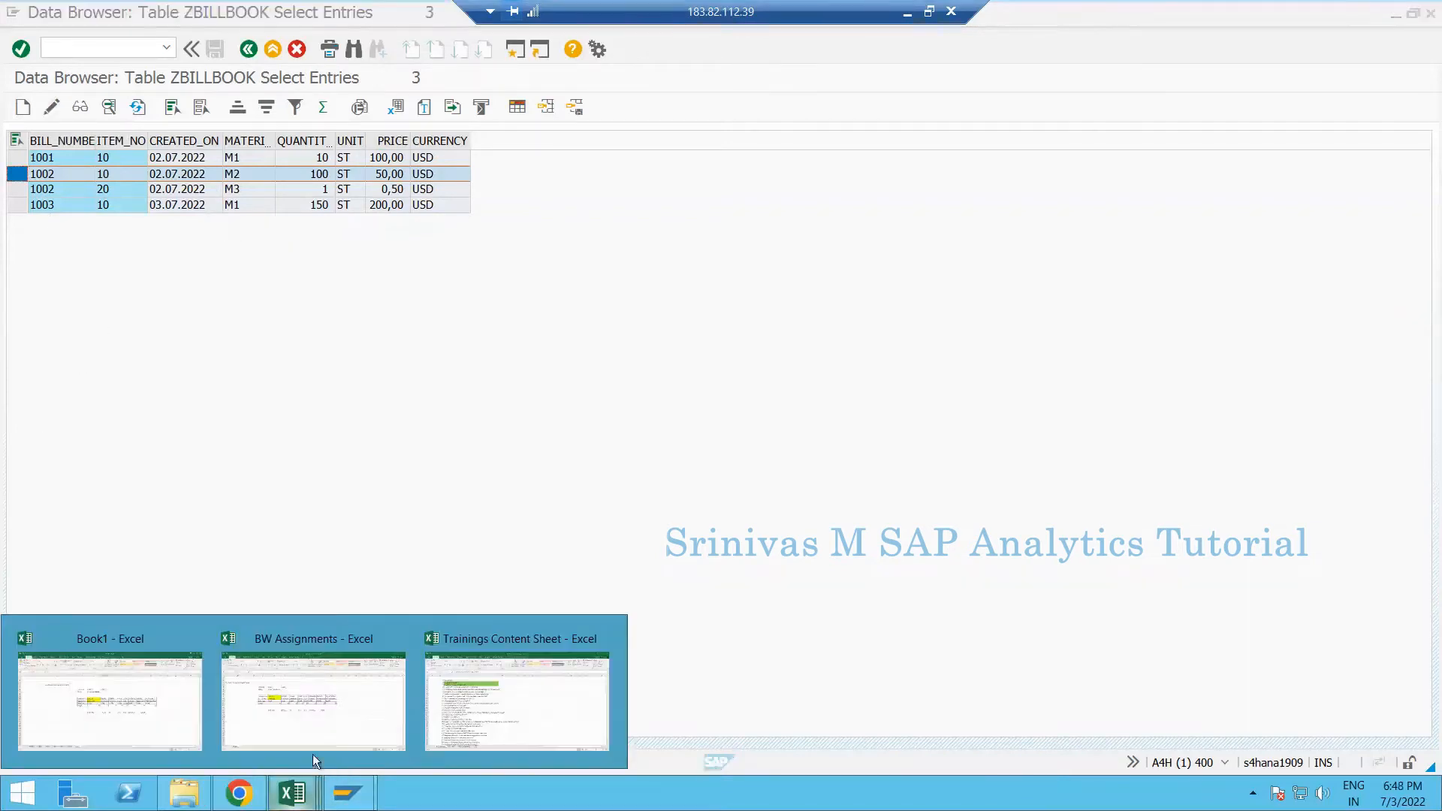
click(490, 713)
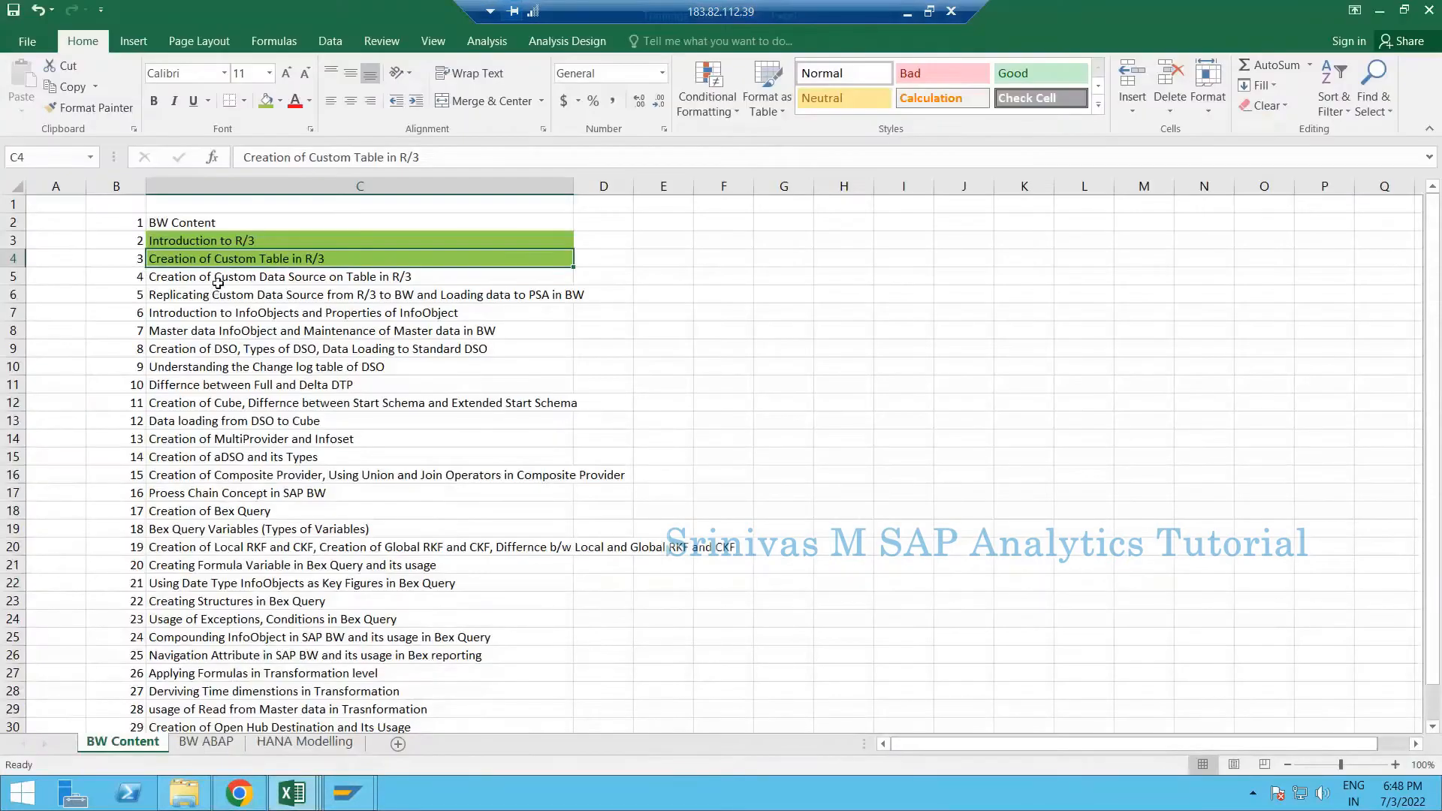
click(279, 278)
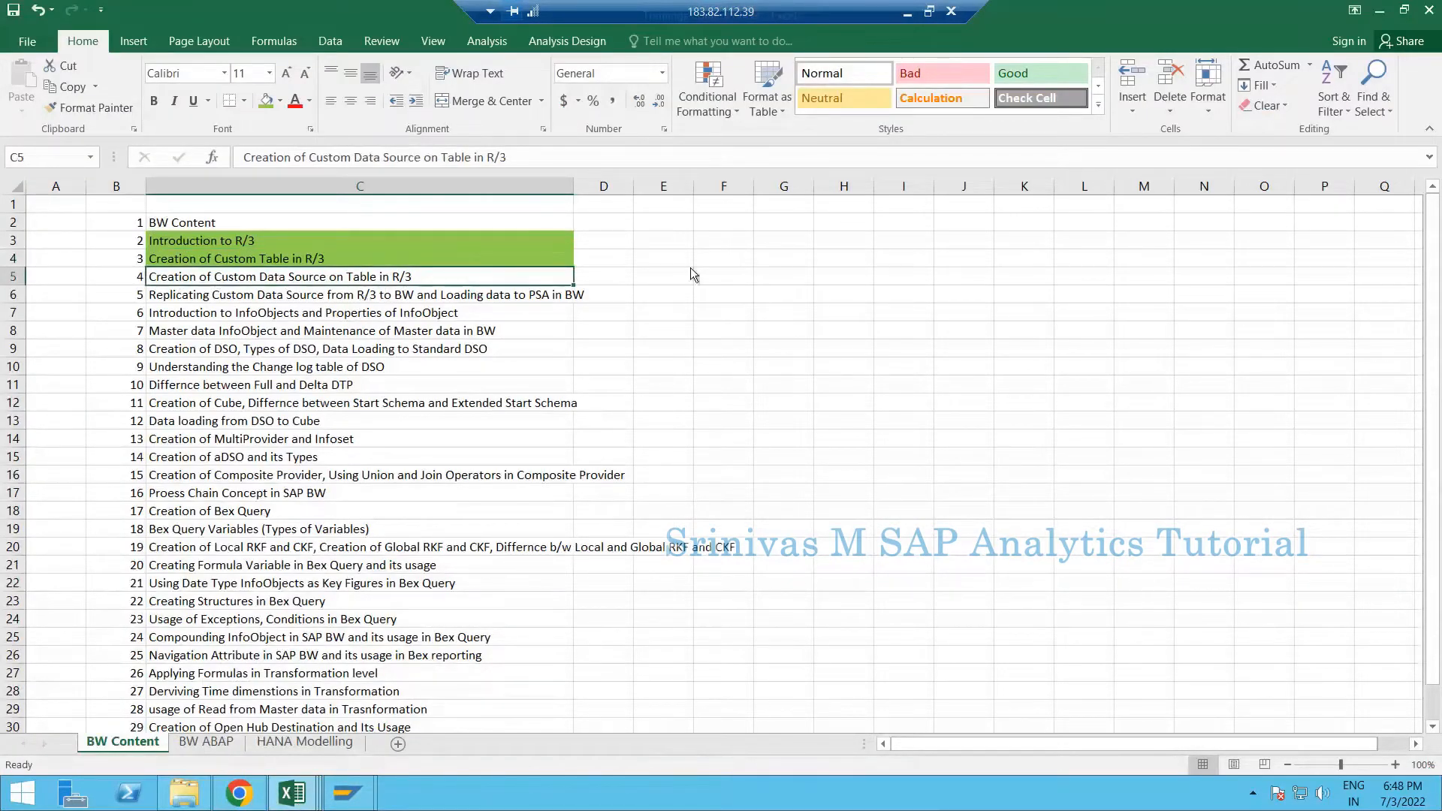
click(1380, 10)
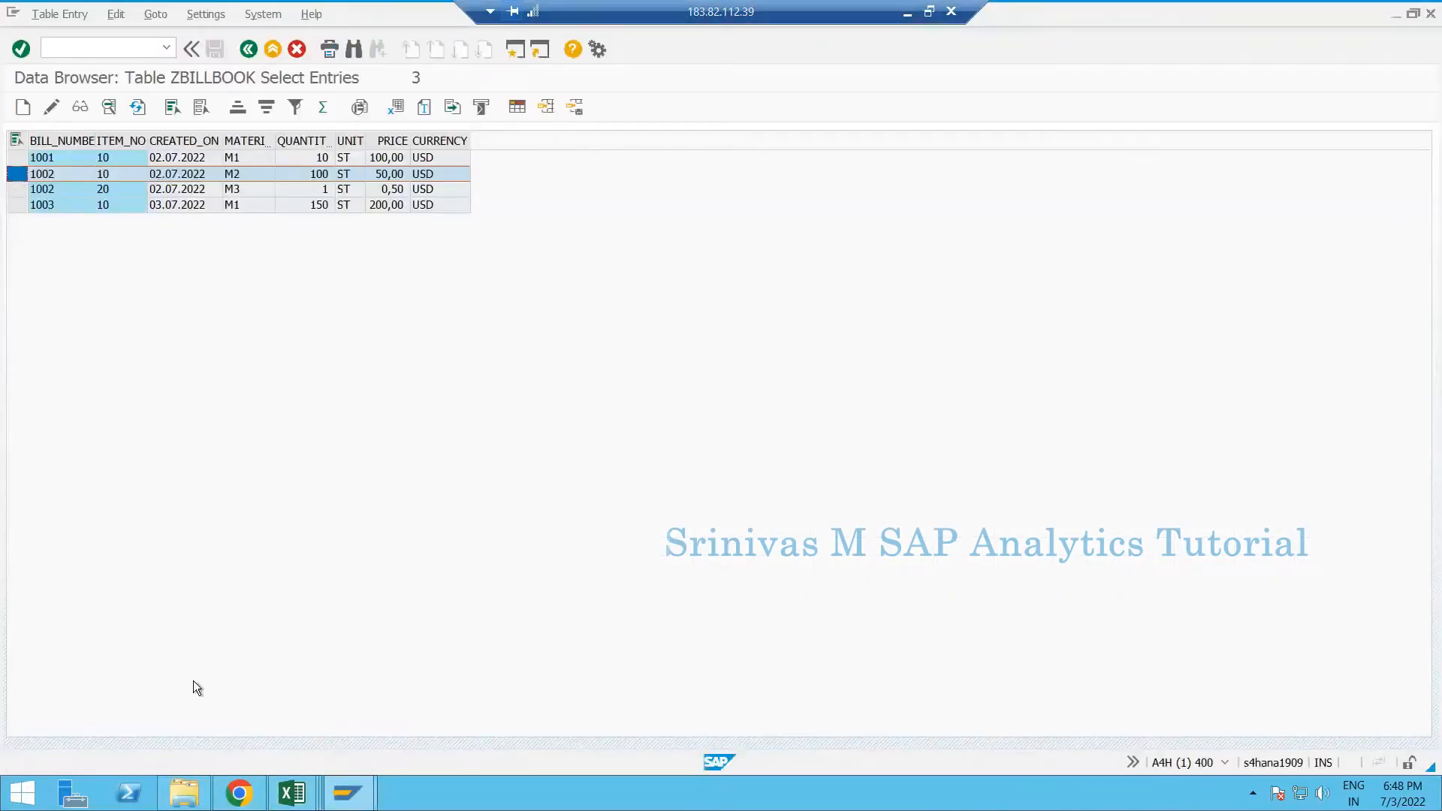
Open the Book1 workbook in Excel and look through its sheets for the SAP ERP to SAP BW data flow on Sheet2
click(289, 792)
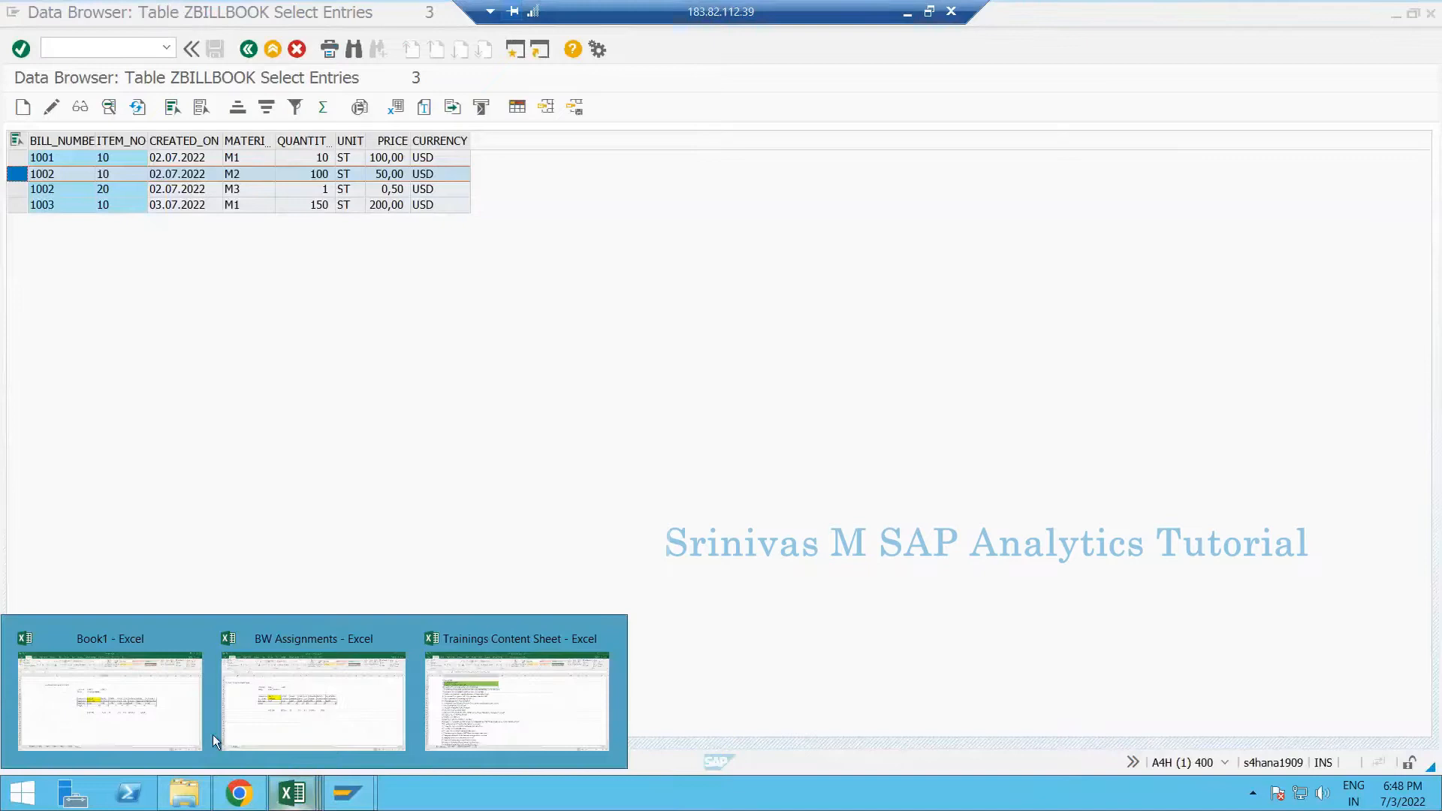
click(150, 718)
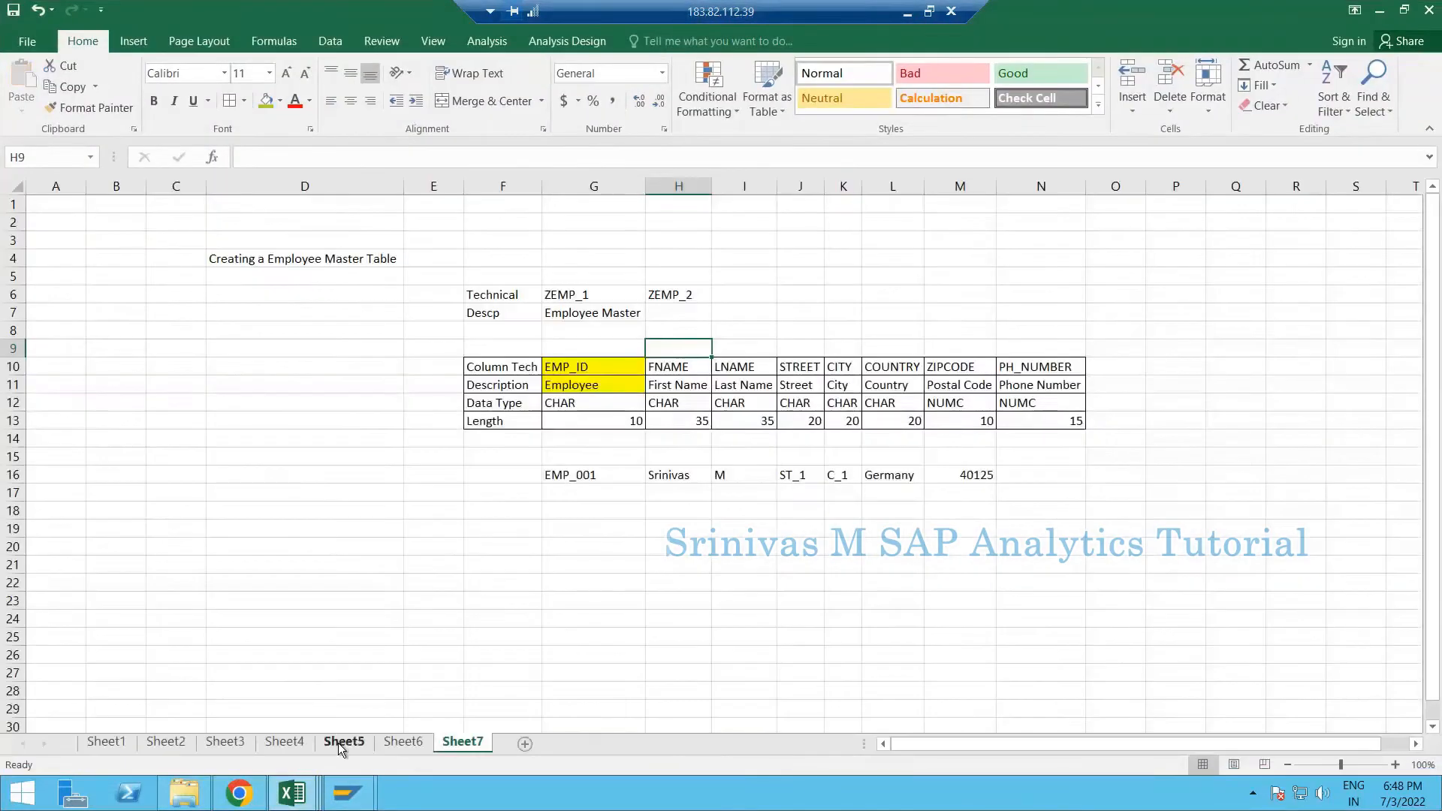
click(338, 742)
click(294, 745)
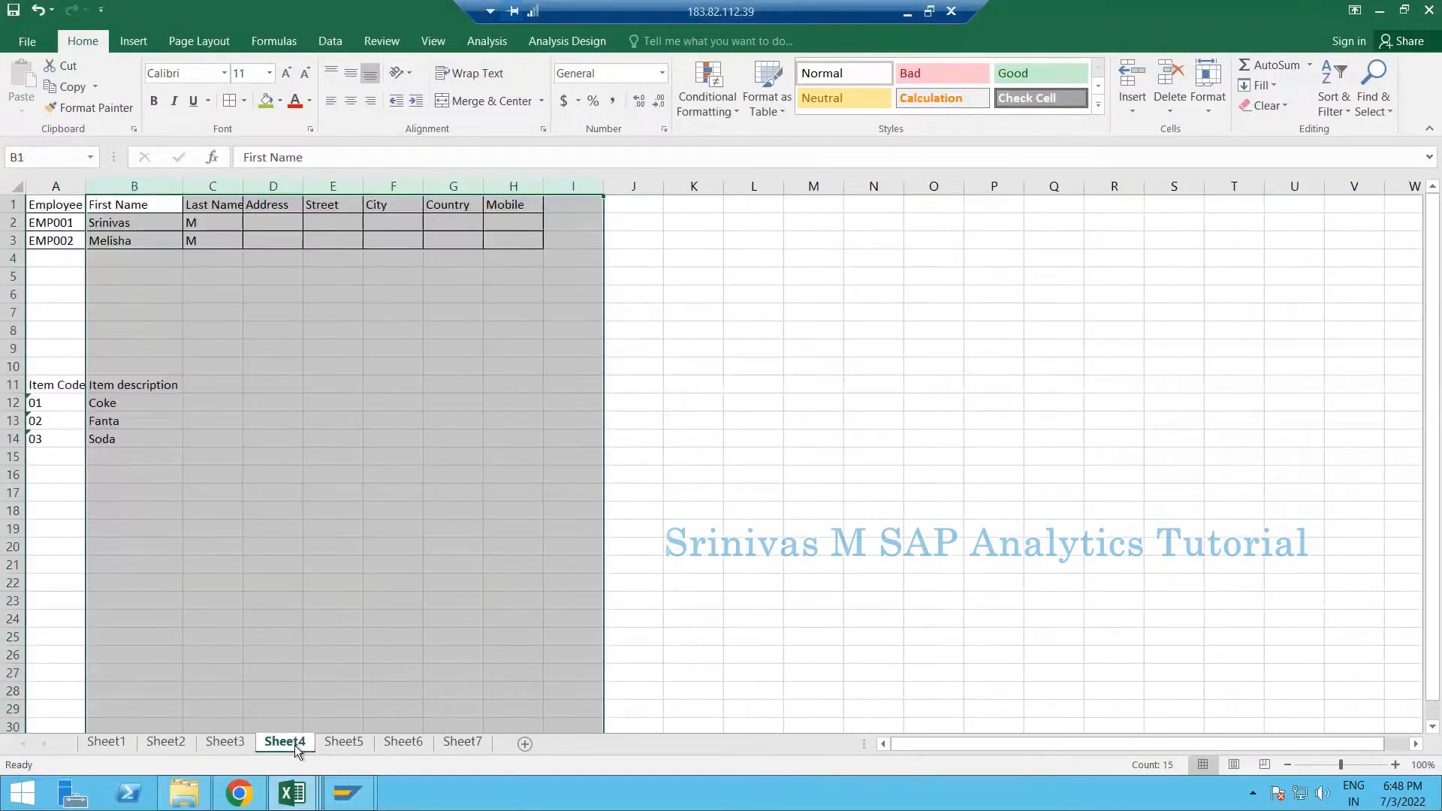
click(91, 747)
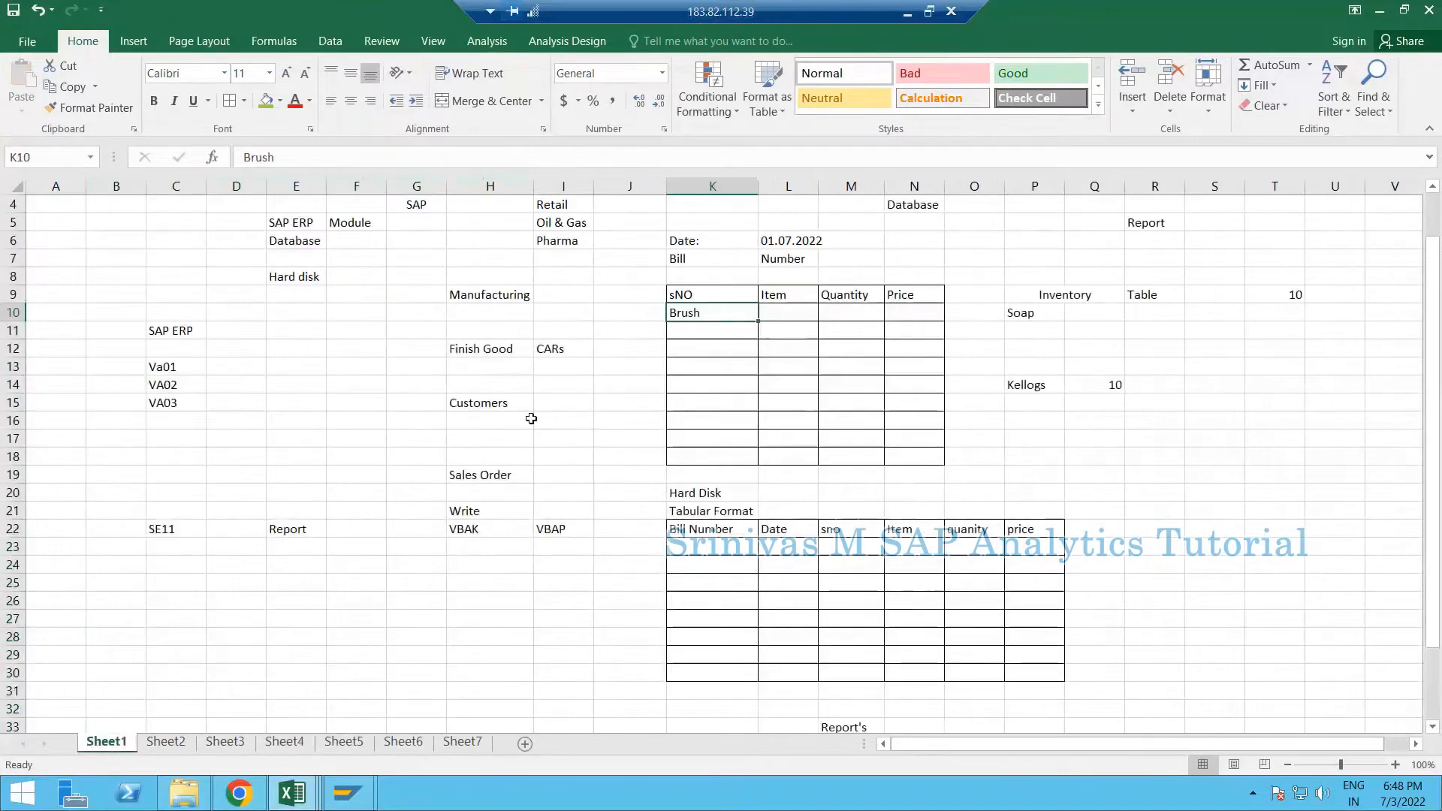
click(189, 746)
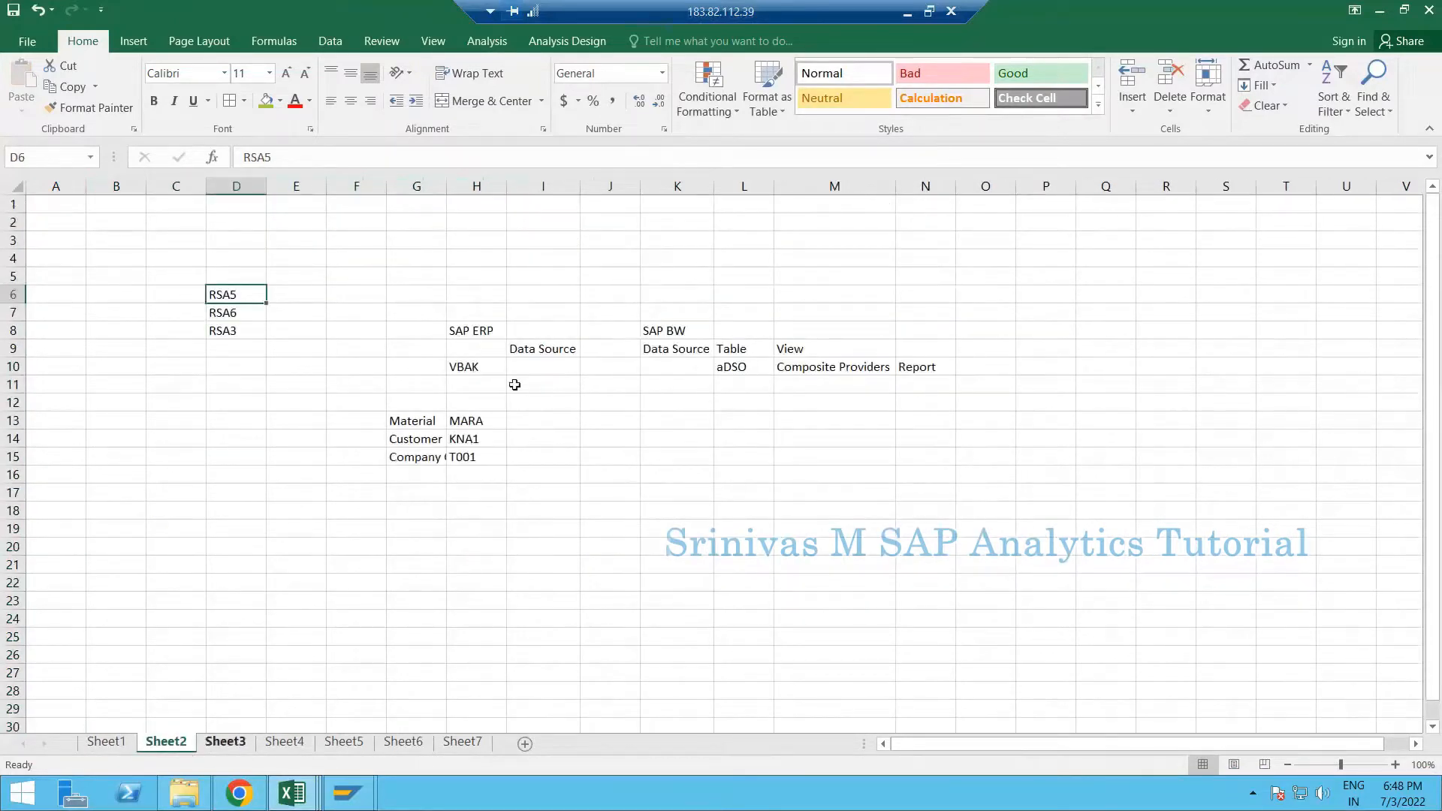
Examine the SAP ERP column with table VBAK in the data flow overview on Sheet2
drag(460, 264, 498, 404)
drag(449, 295, 472, 387)
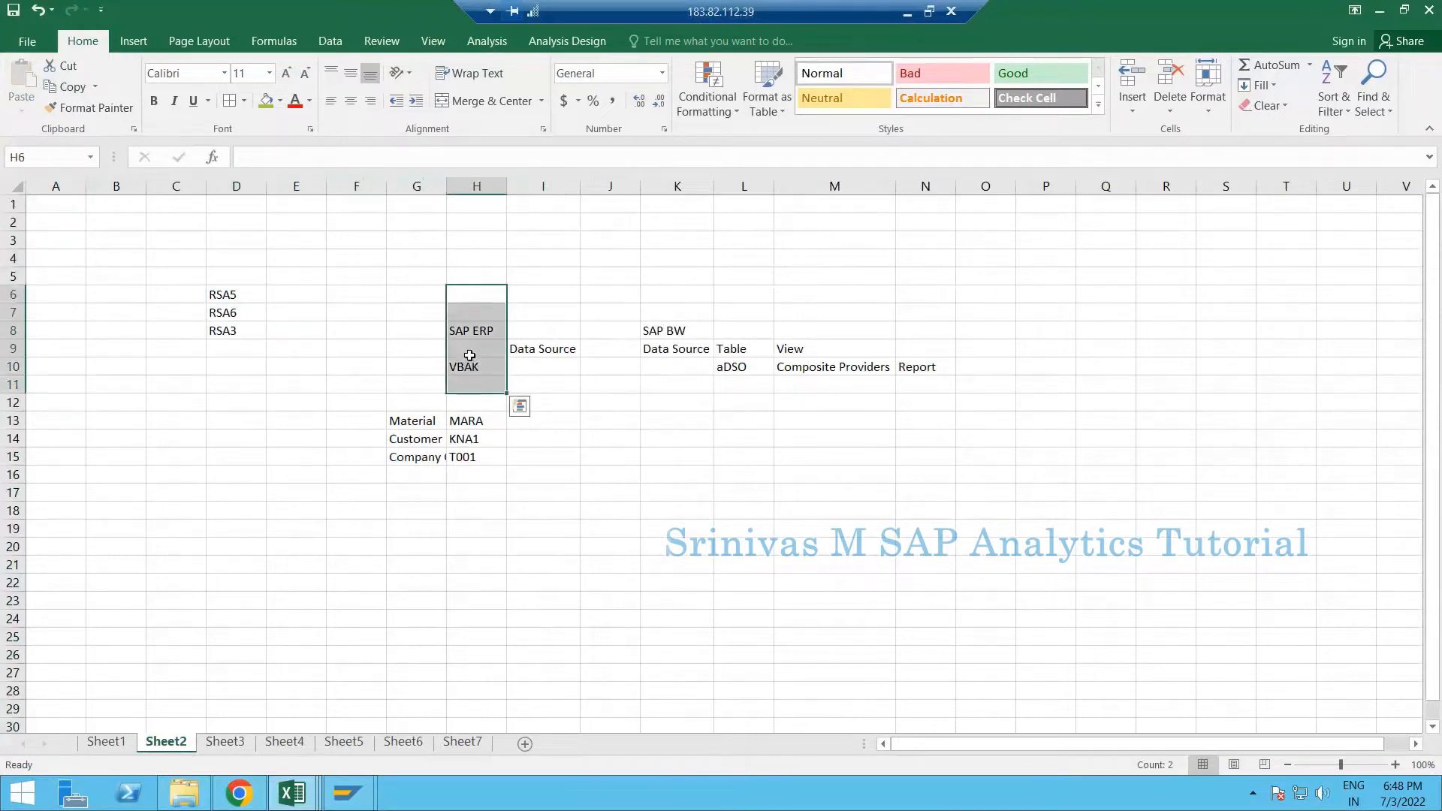
click(490, 361)
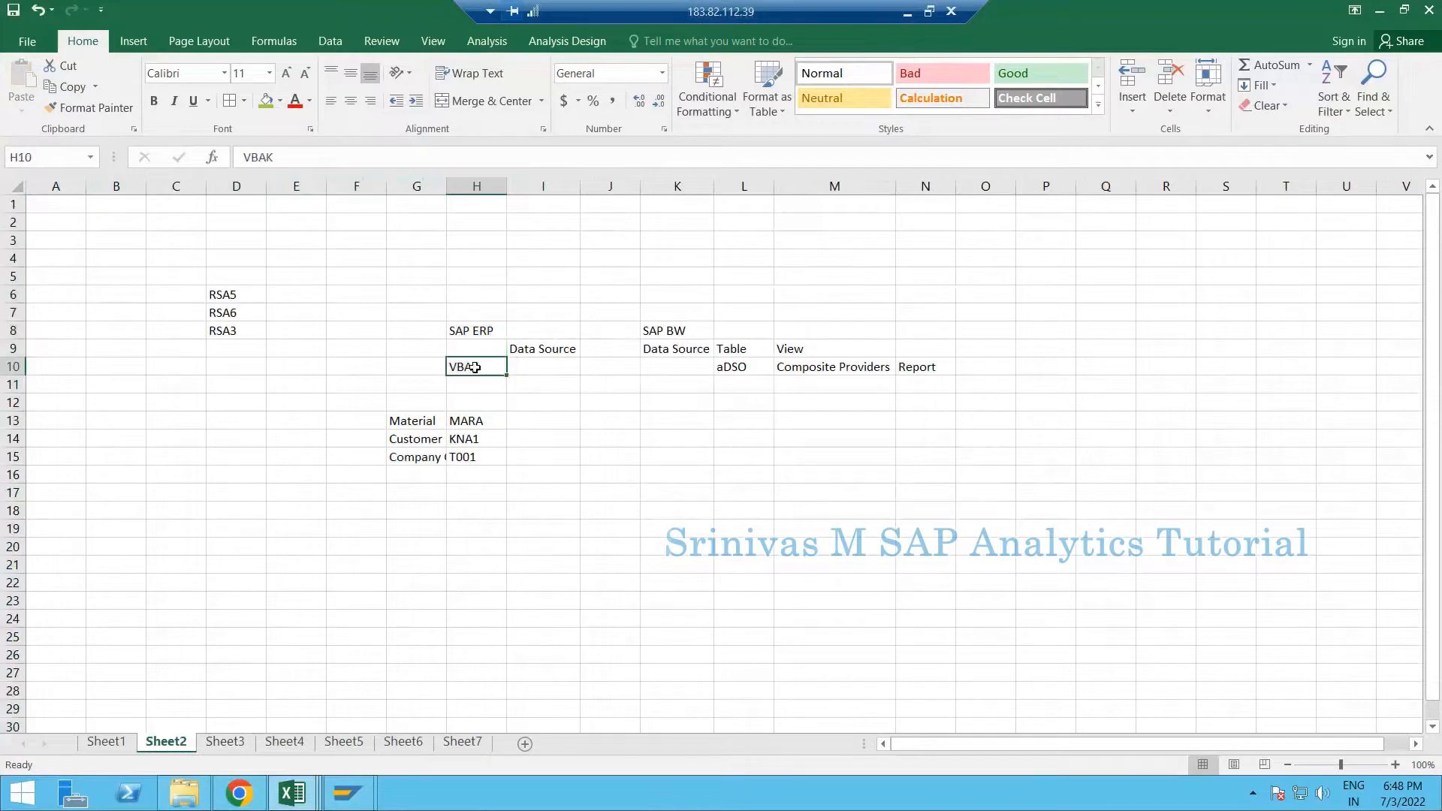
drag(477, 314, 489, 391)
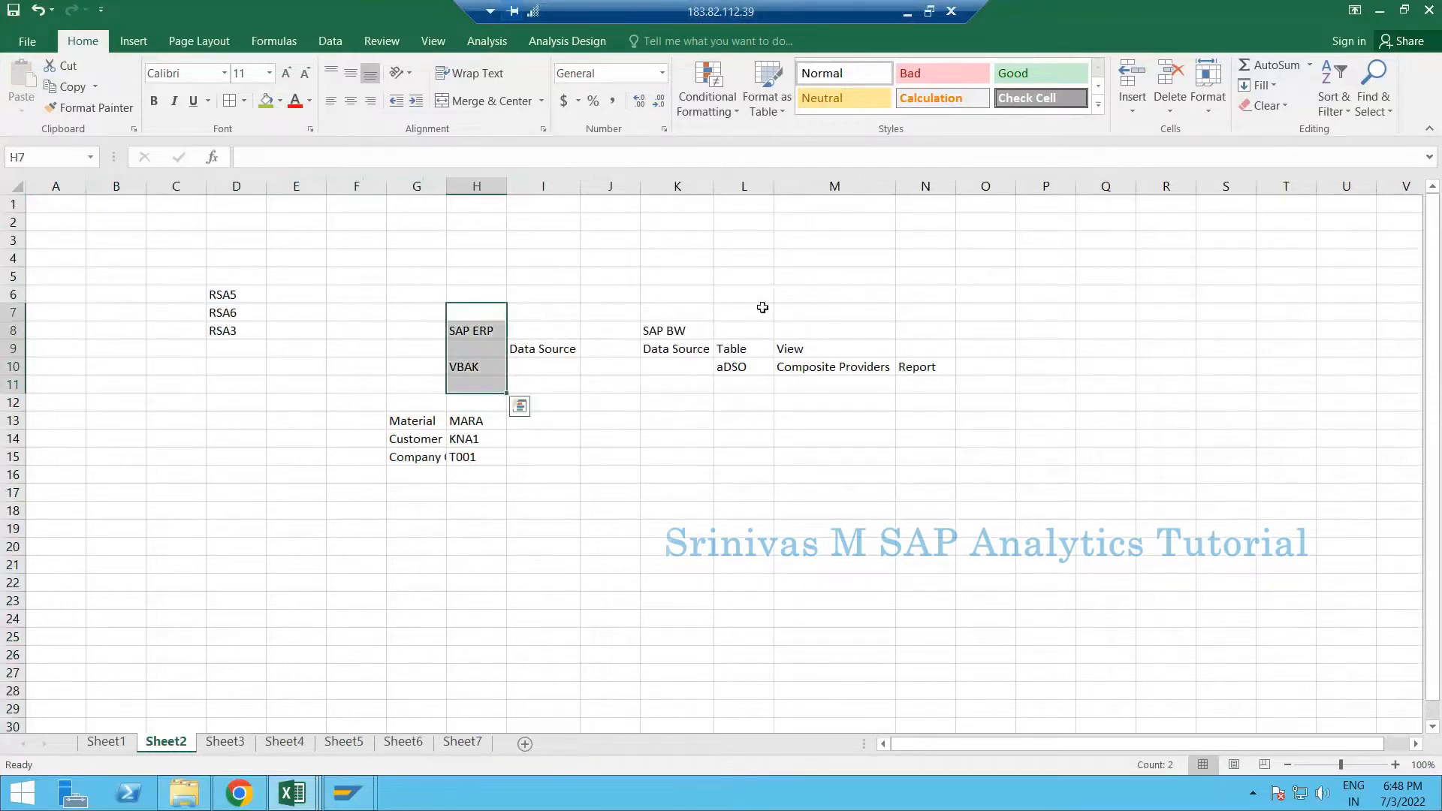
Examine the data flow on Sheet2 from SAP ERP table VBAK through the Data Source to the SAP BW objects
click(679, 297)
shift+click(796, 410)
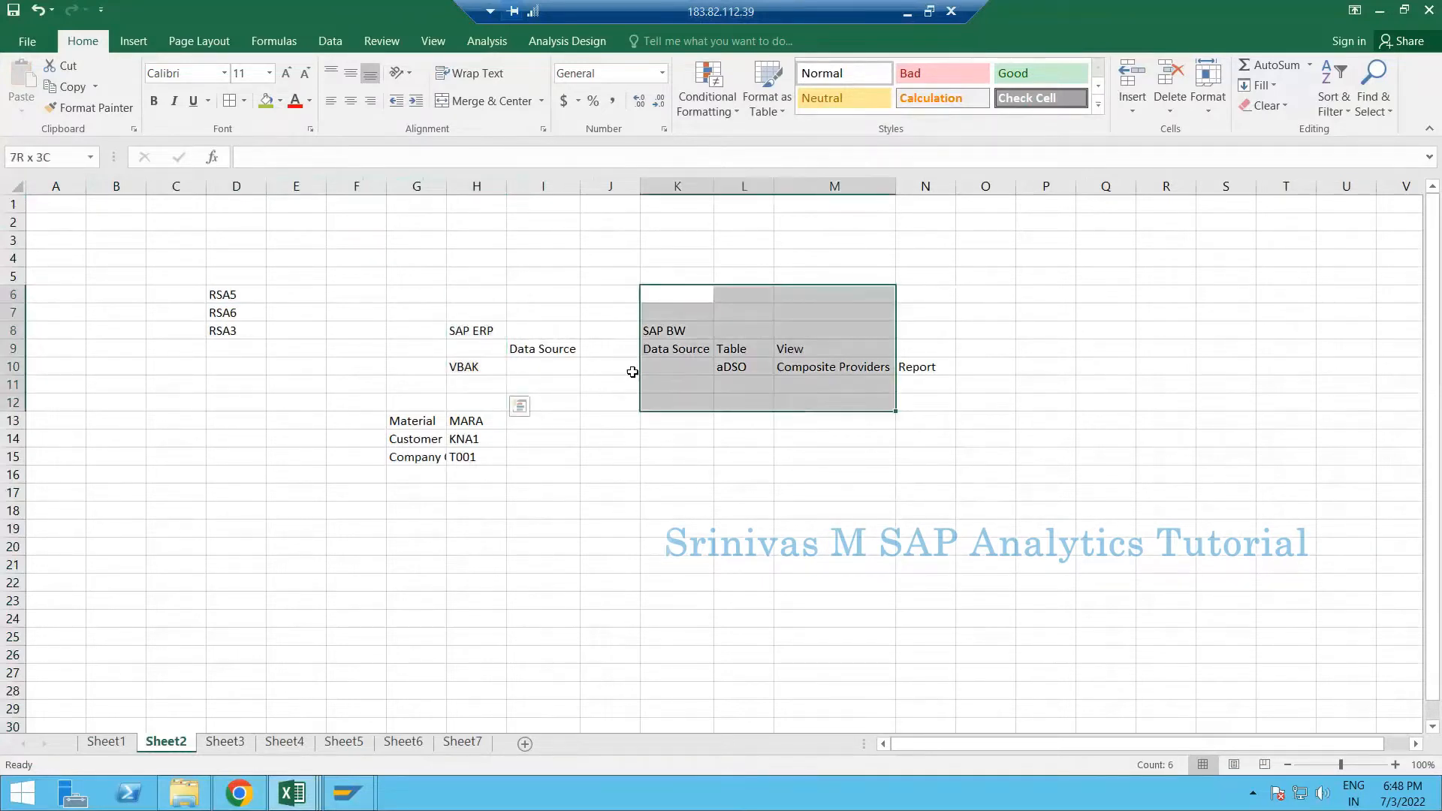
click(534, 353)
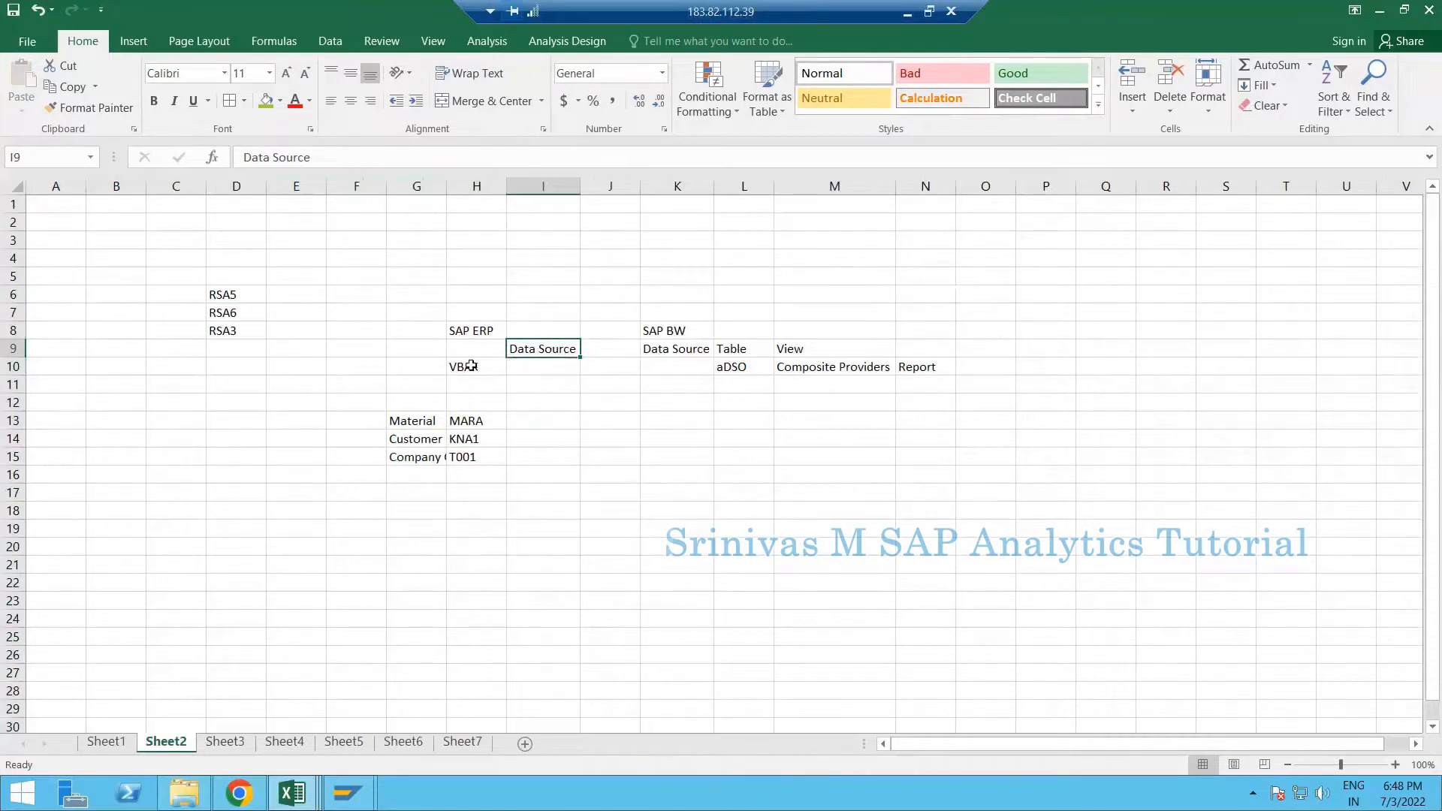
mouse_move(470, 366)
mouse_down()
mouse_move(470, 457)
mouse_move(471, 375)
mouse_up()
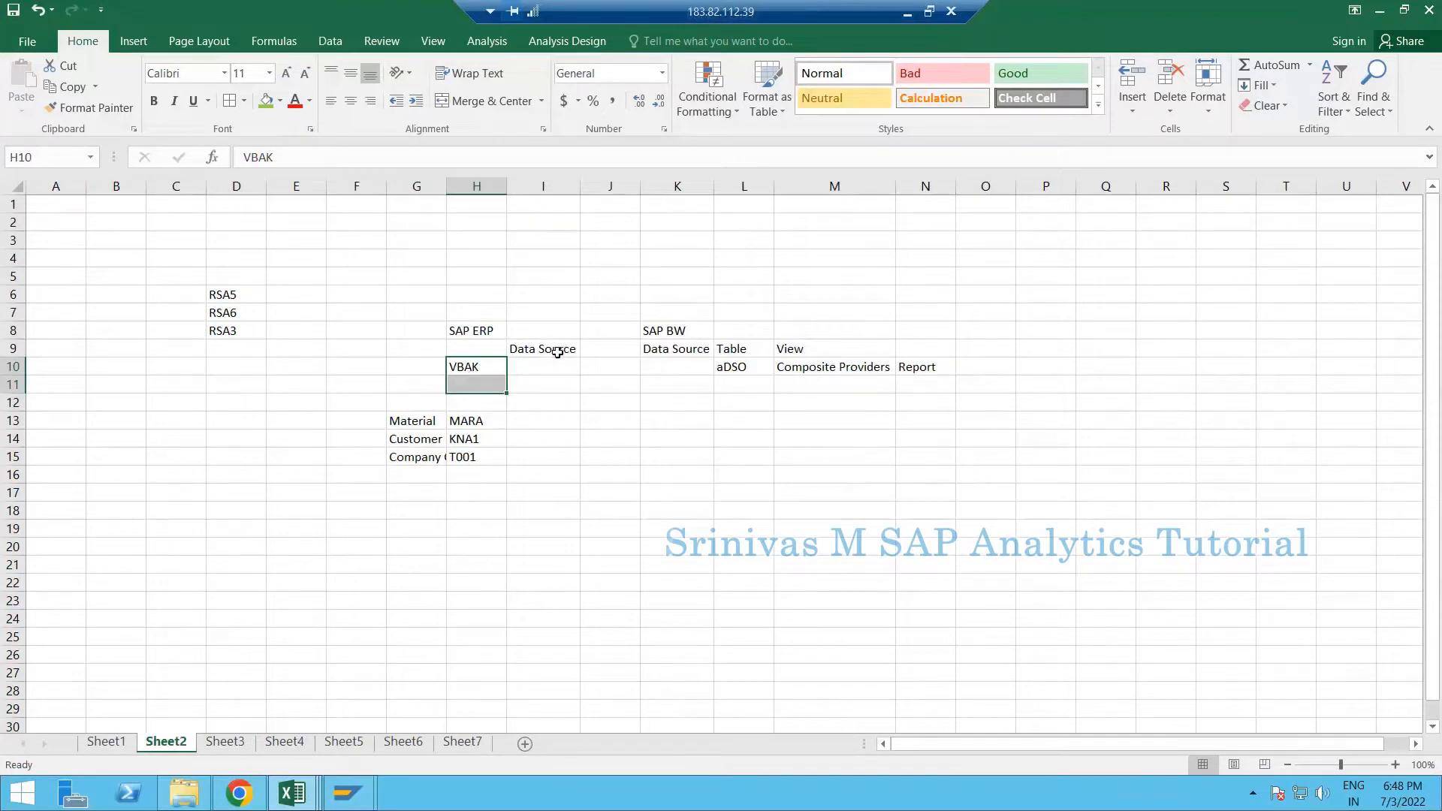
click(677, 366)
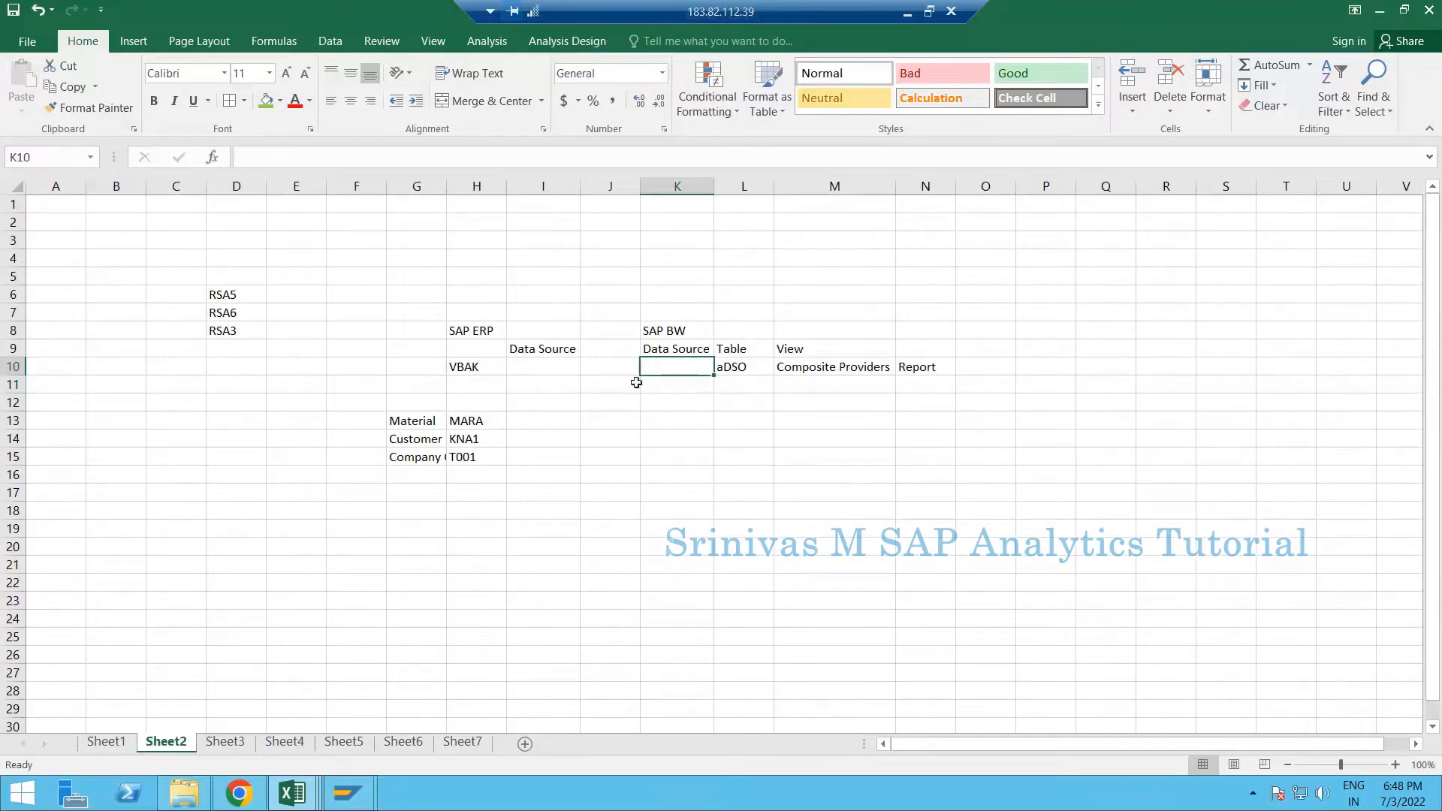
drag(552, 322, 529, 358)
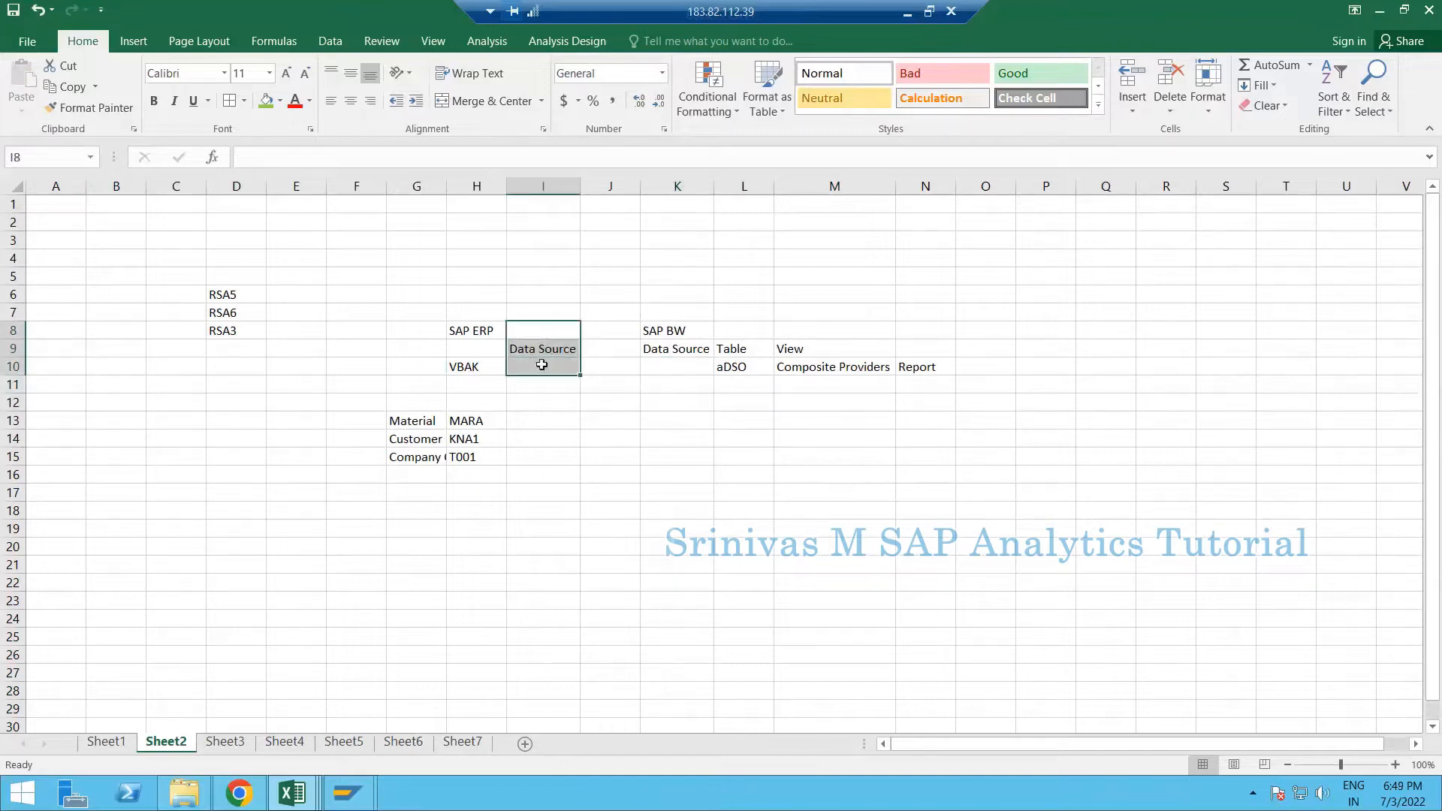
click(543, 345)
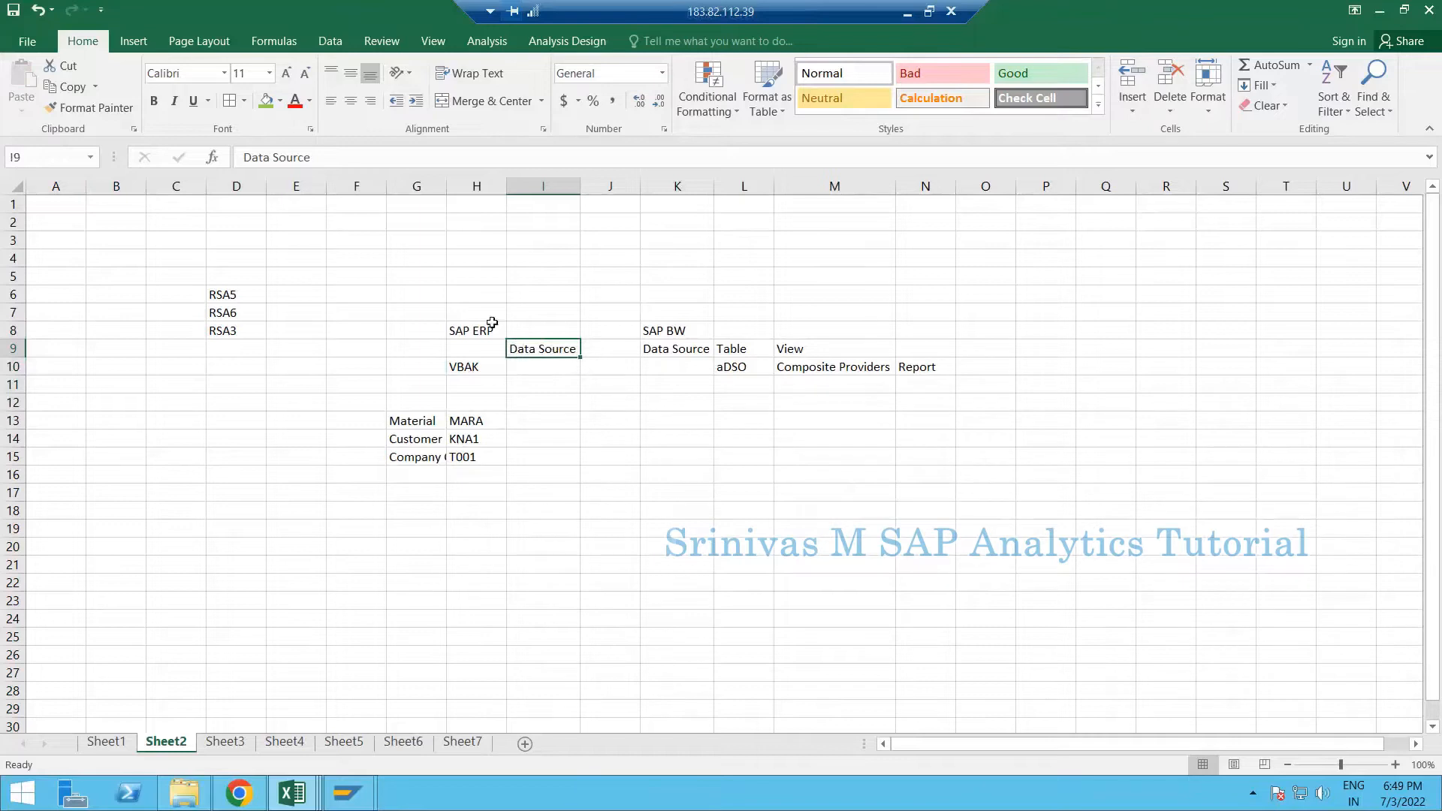
drag(495, 311, 817, 415)
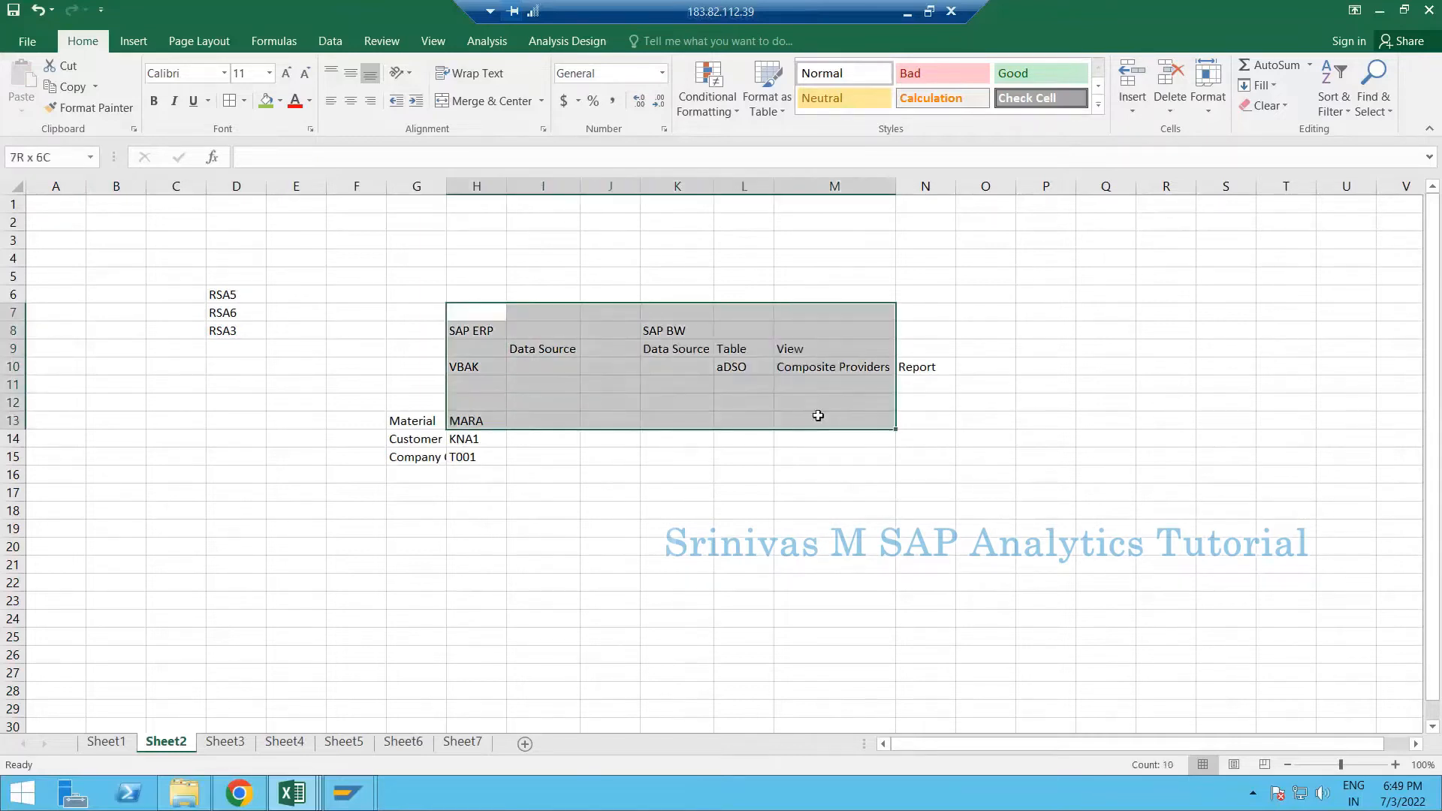
click(554, 353)
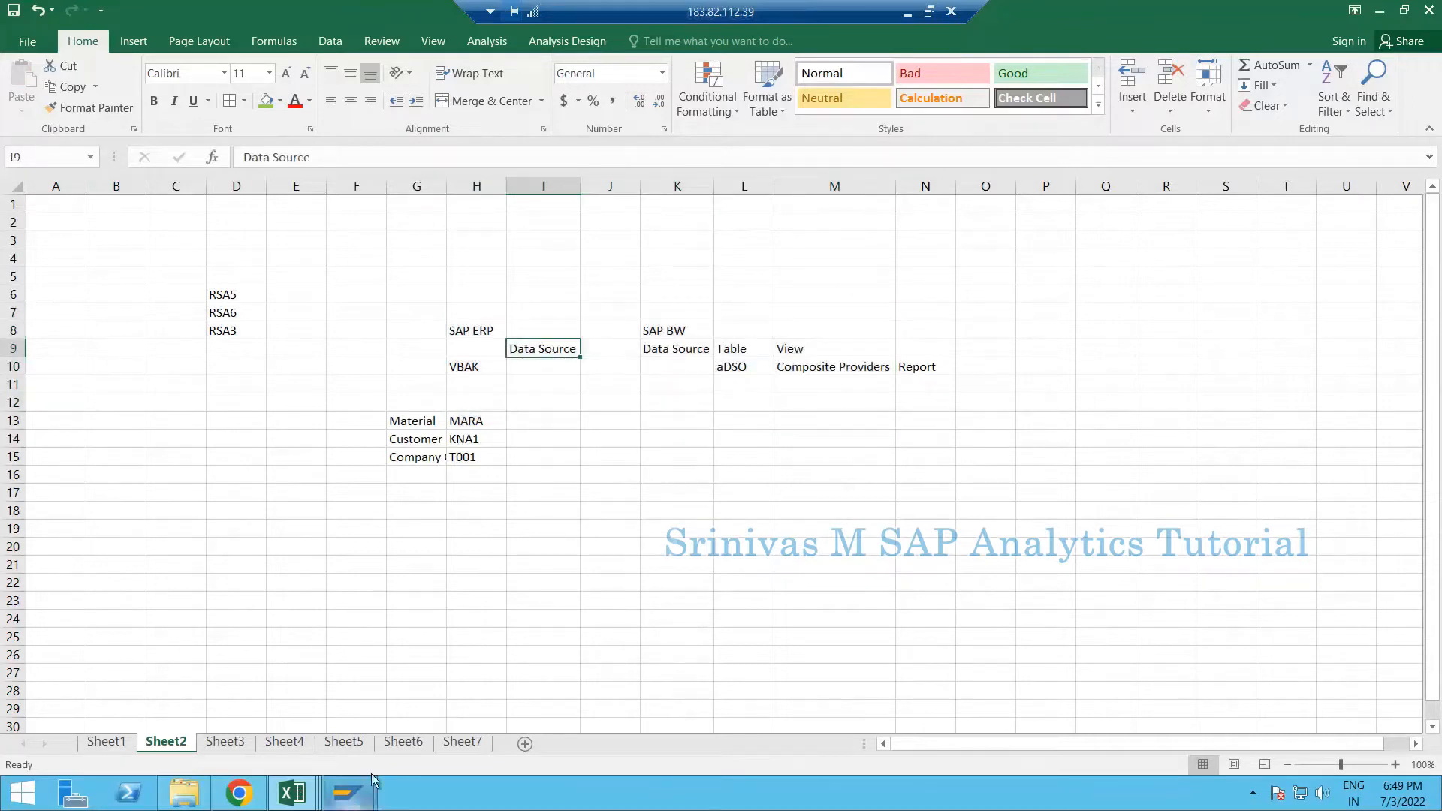
Switch to SAP, return from the ZBILLBOOK entries to the table's dictionary definition, and check the table name
mouse_move(371, 773)
click(415, 622)
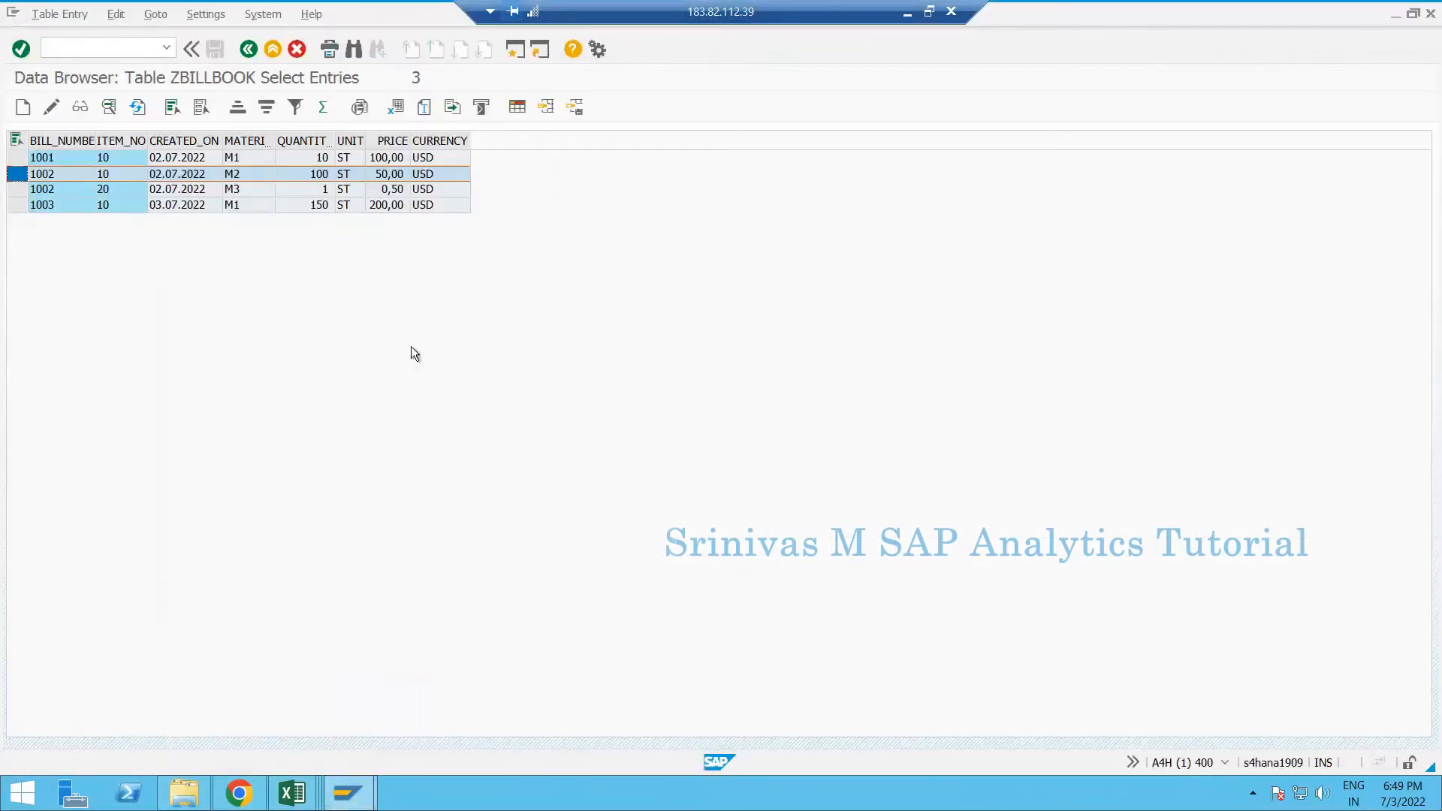
click(161, 205)
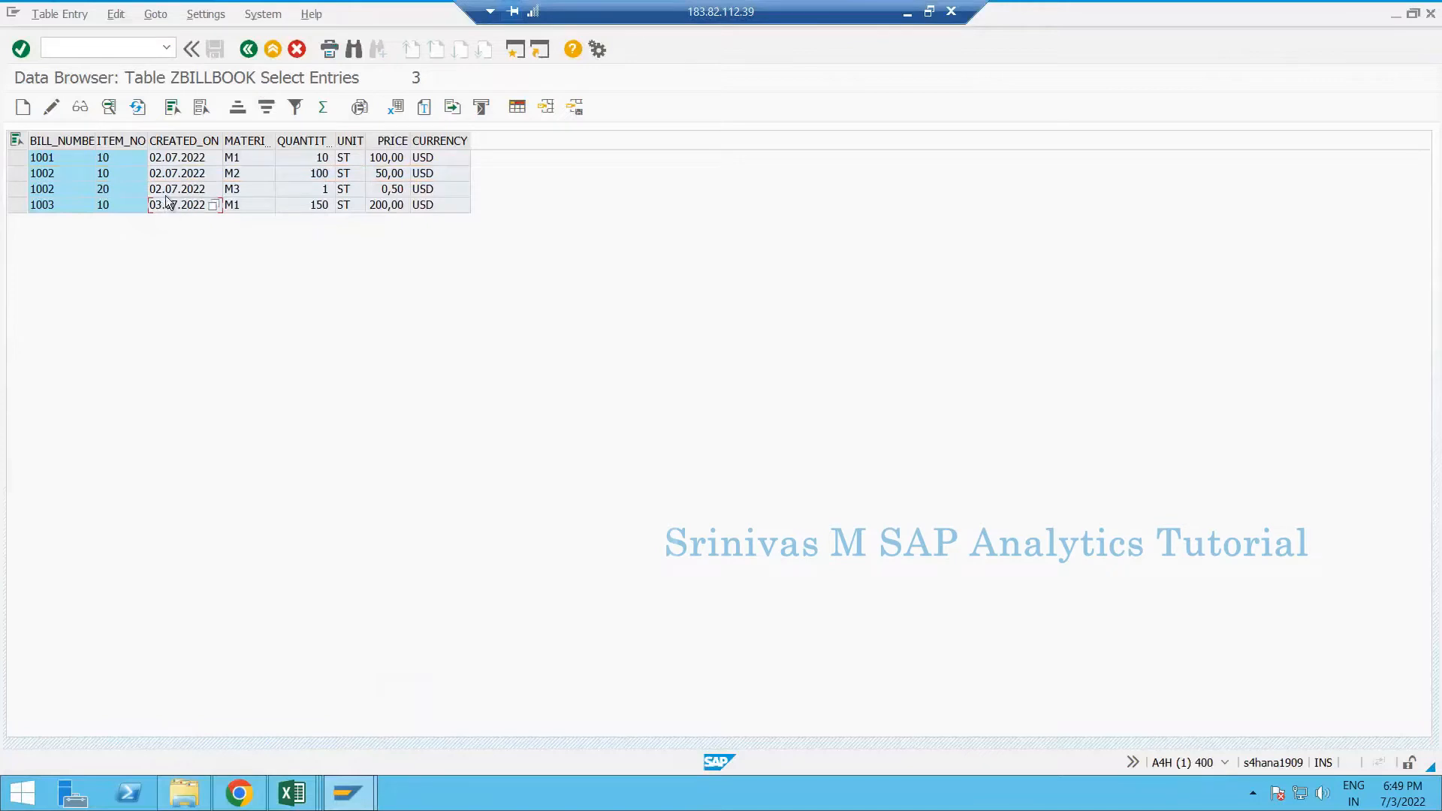
click(142, 47)
key(F3)
key(F3)
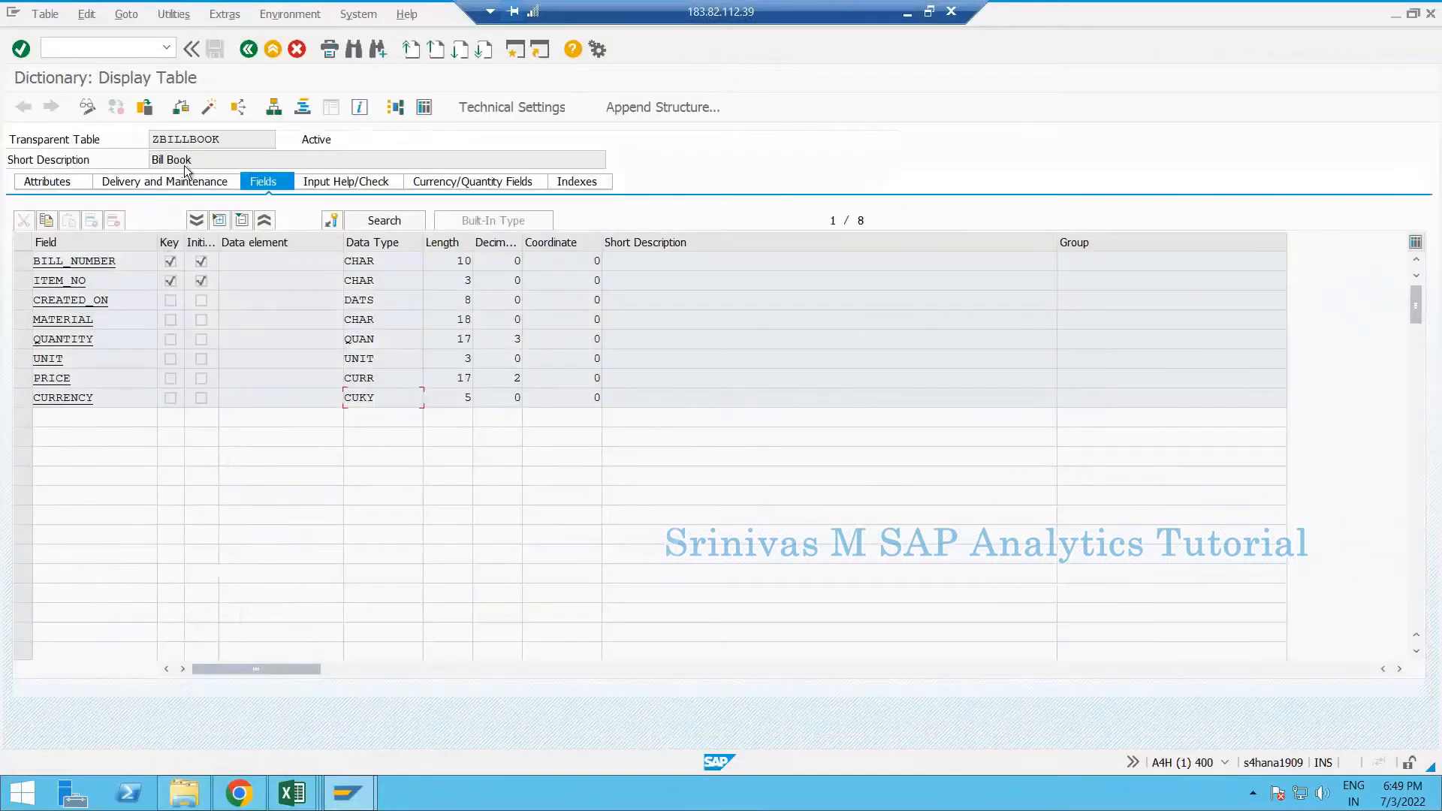
double_click(238, 134)
click(242, 147)
key(ctrl+a)
click(234, 143)
Switch to the Book1 workbook in Excel, move Sheet2 after Sheet7, and add a new worksheet at the end
mouse_move(304, 800)
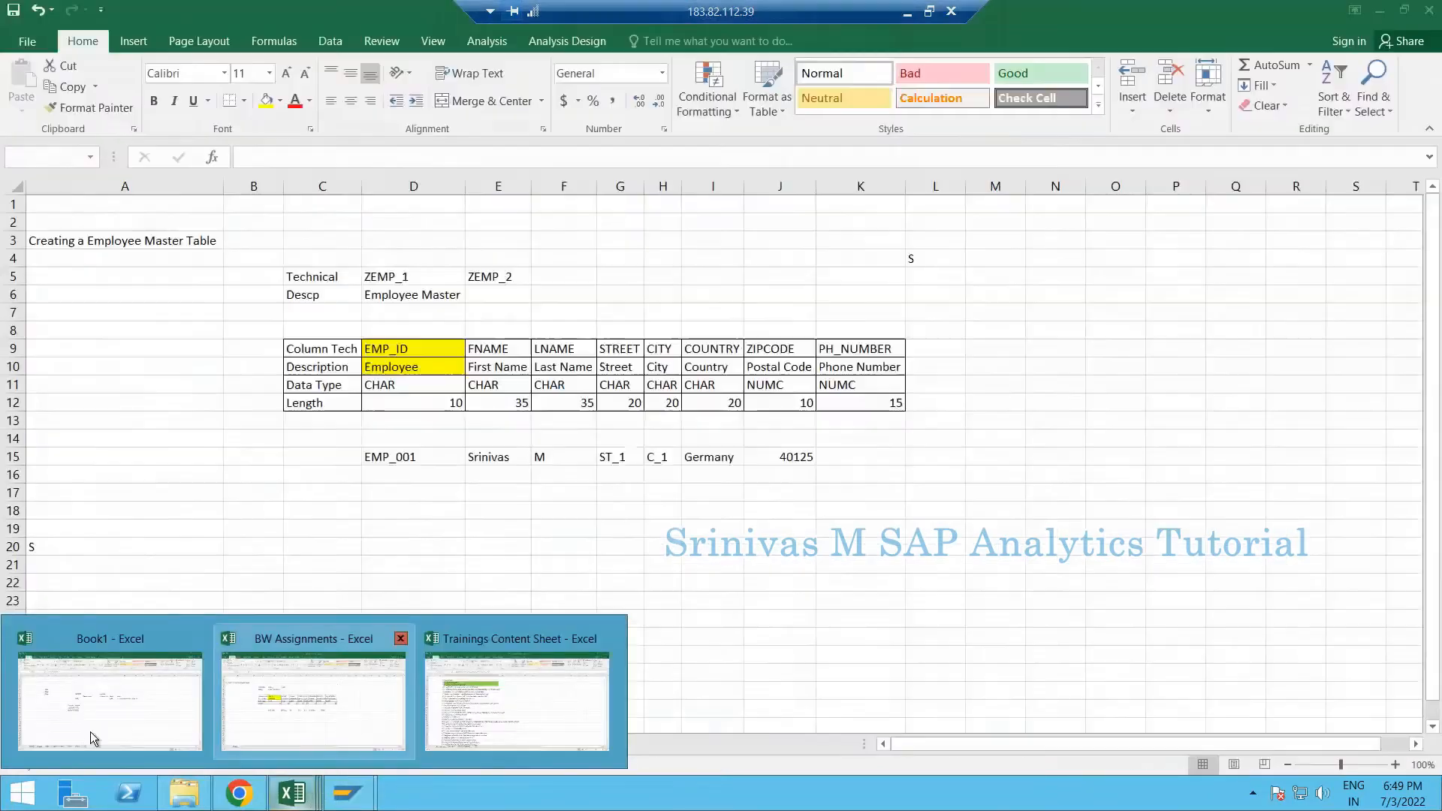
click(90, 731)
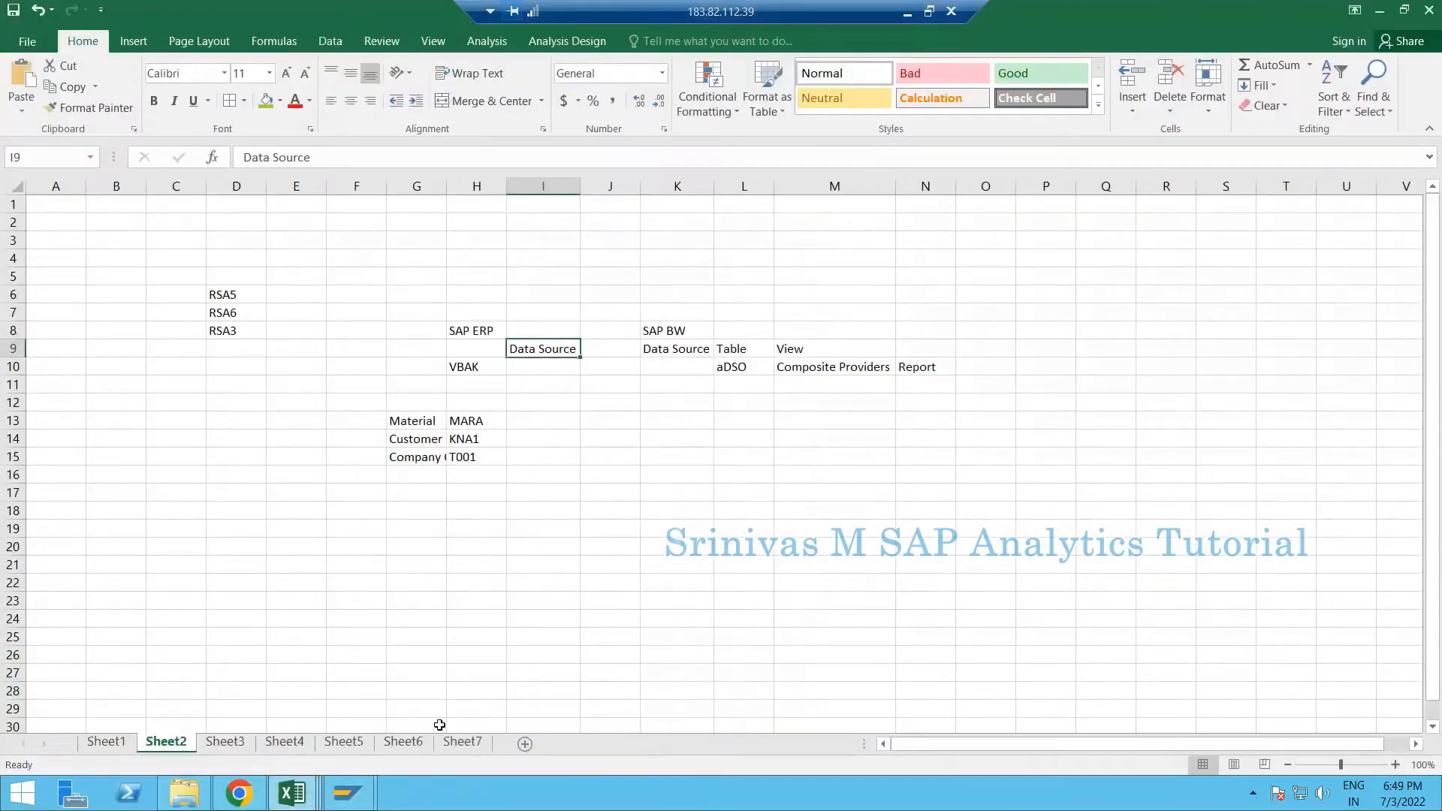
drag(242, 748, 502, 751)
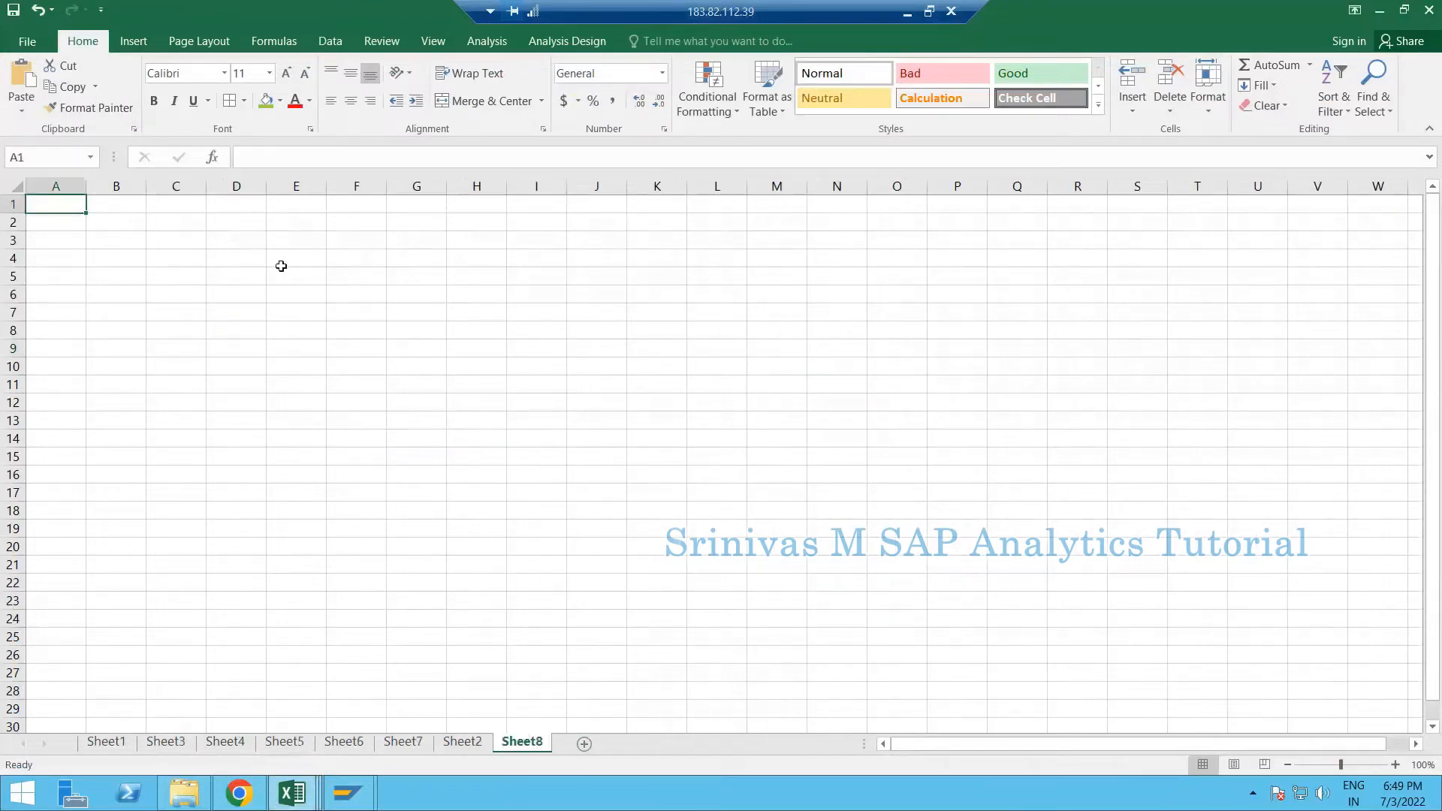
Note the transaction code RSO2 in cell E3 of Sheet8
click(277, 248)
text(E)
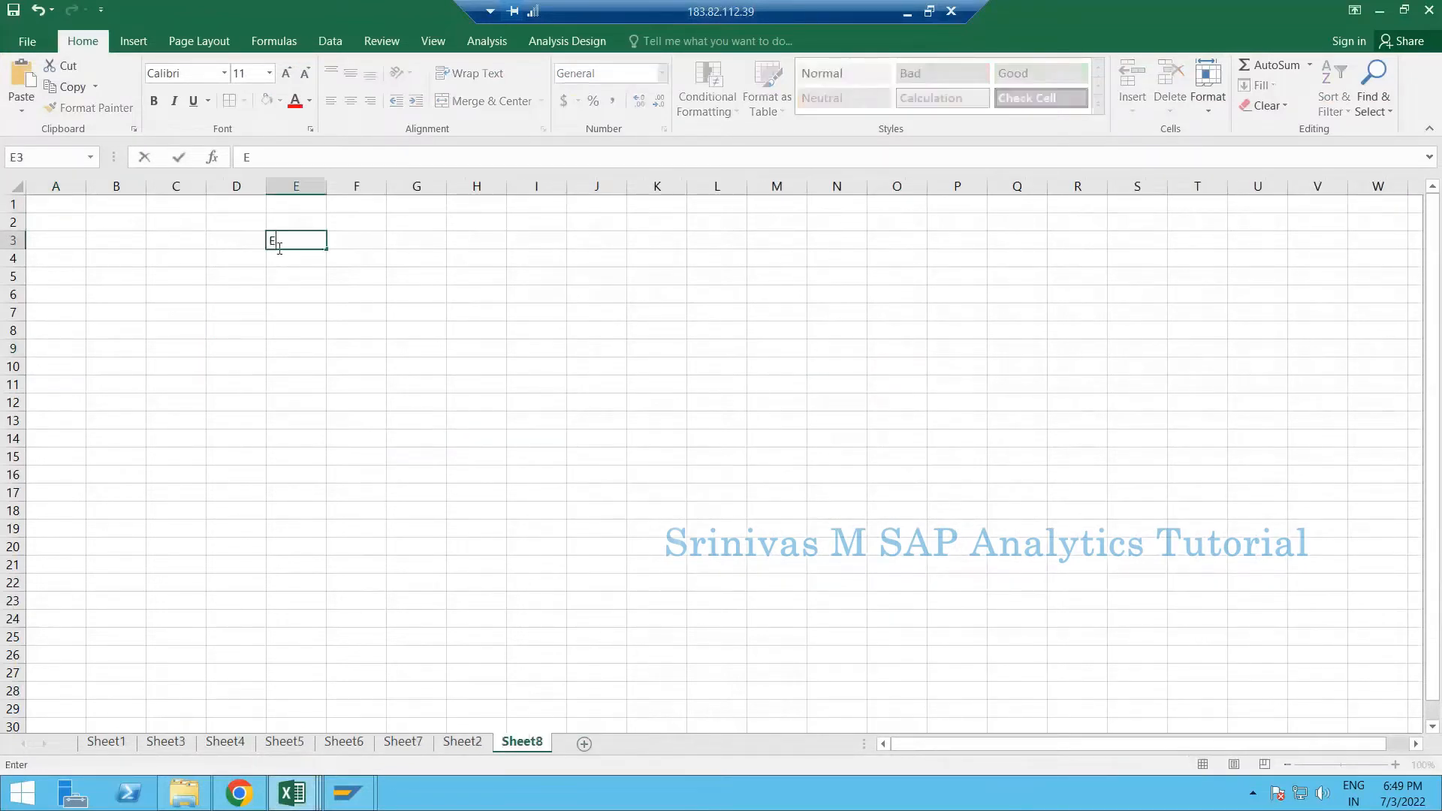
key(BackSpace)
text(RSO2)
key(Return)
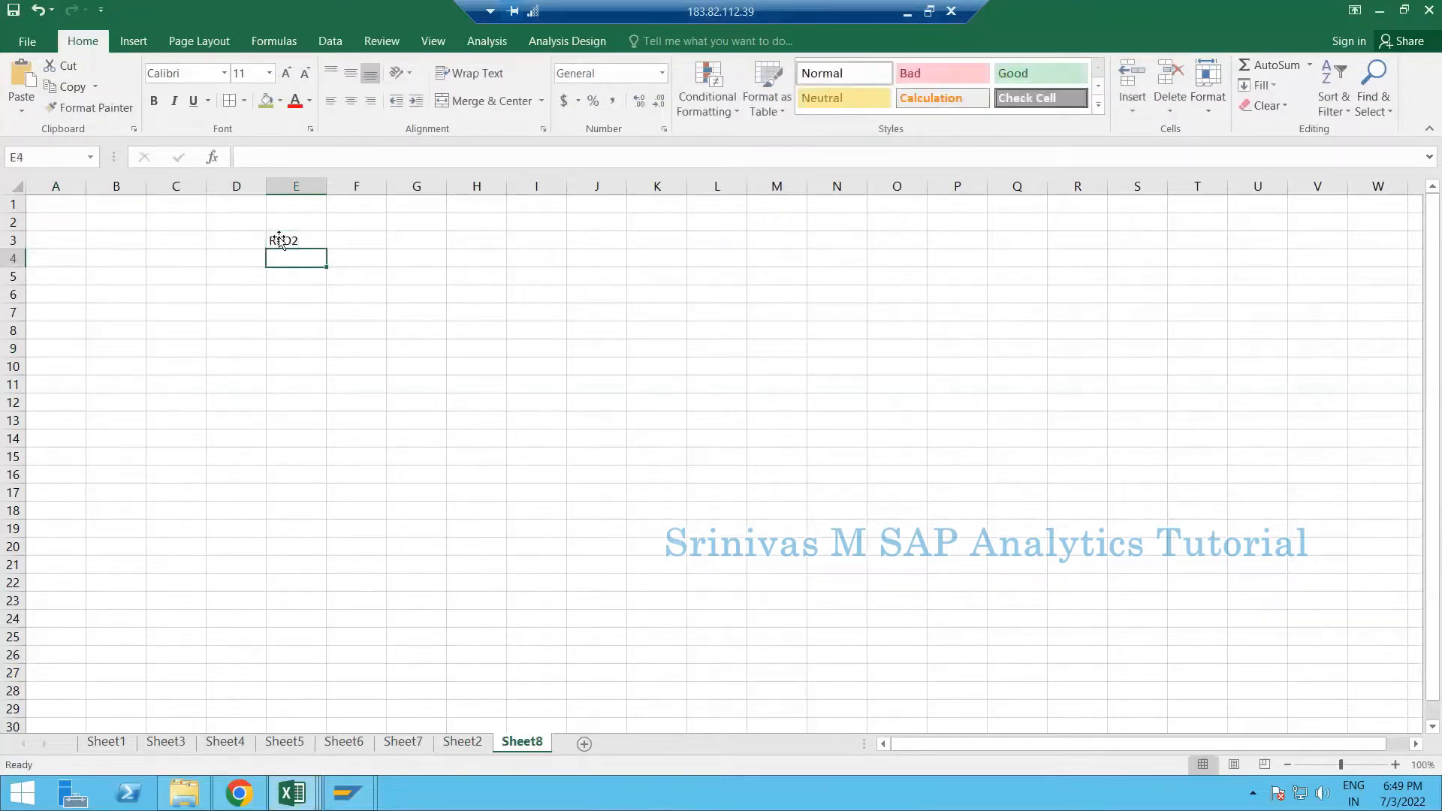
mouse_move(1394, 776)
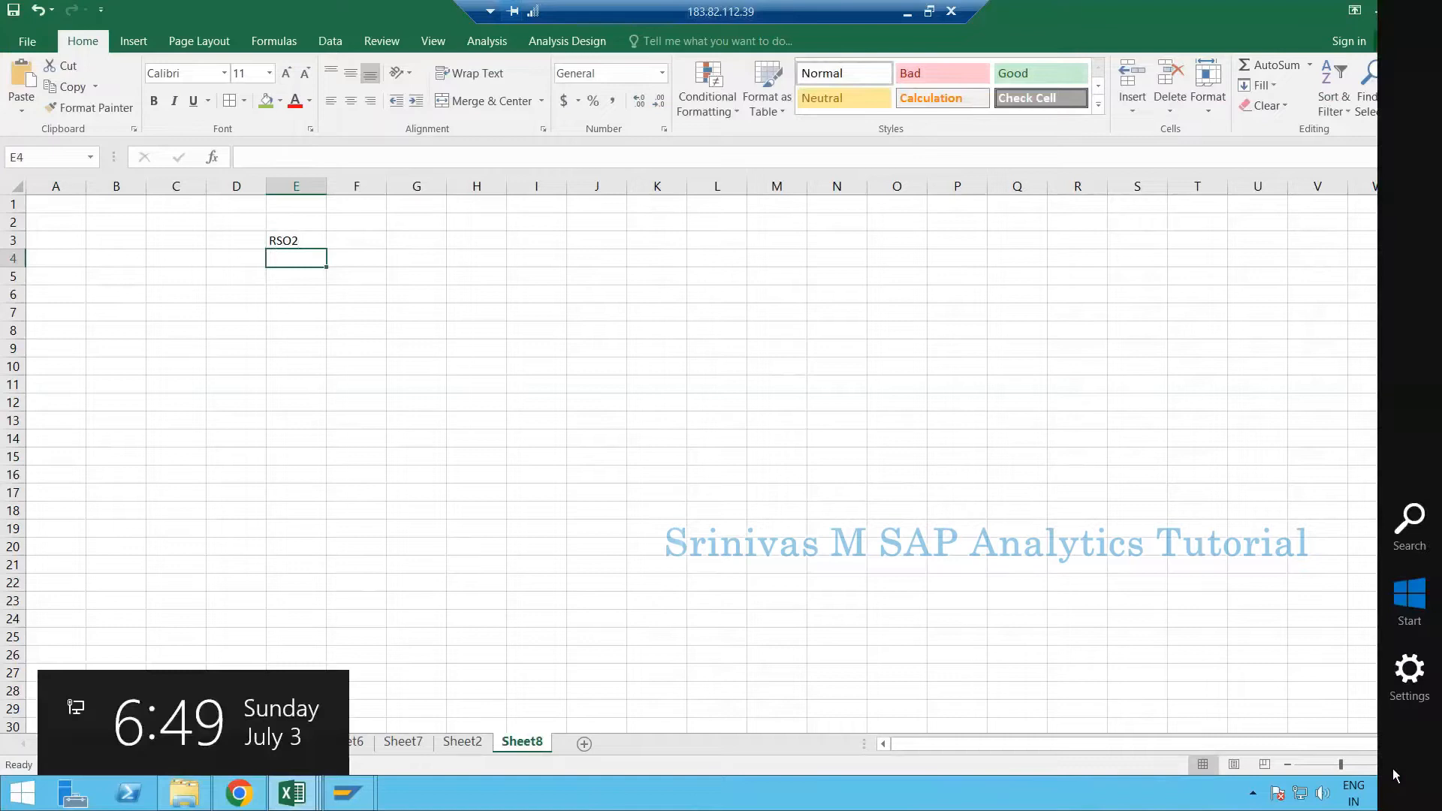
click(1232, 623)
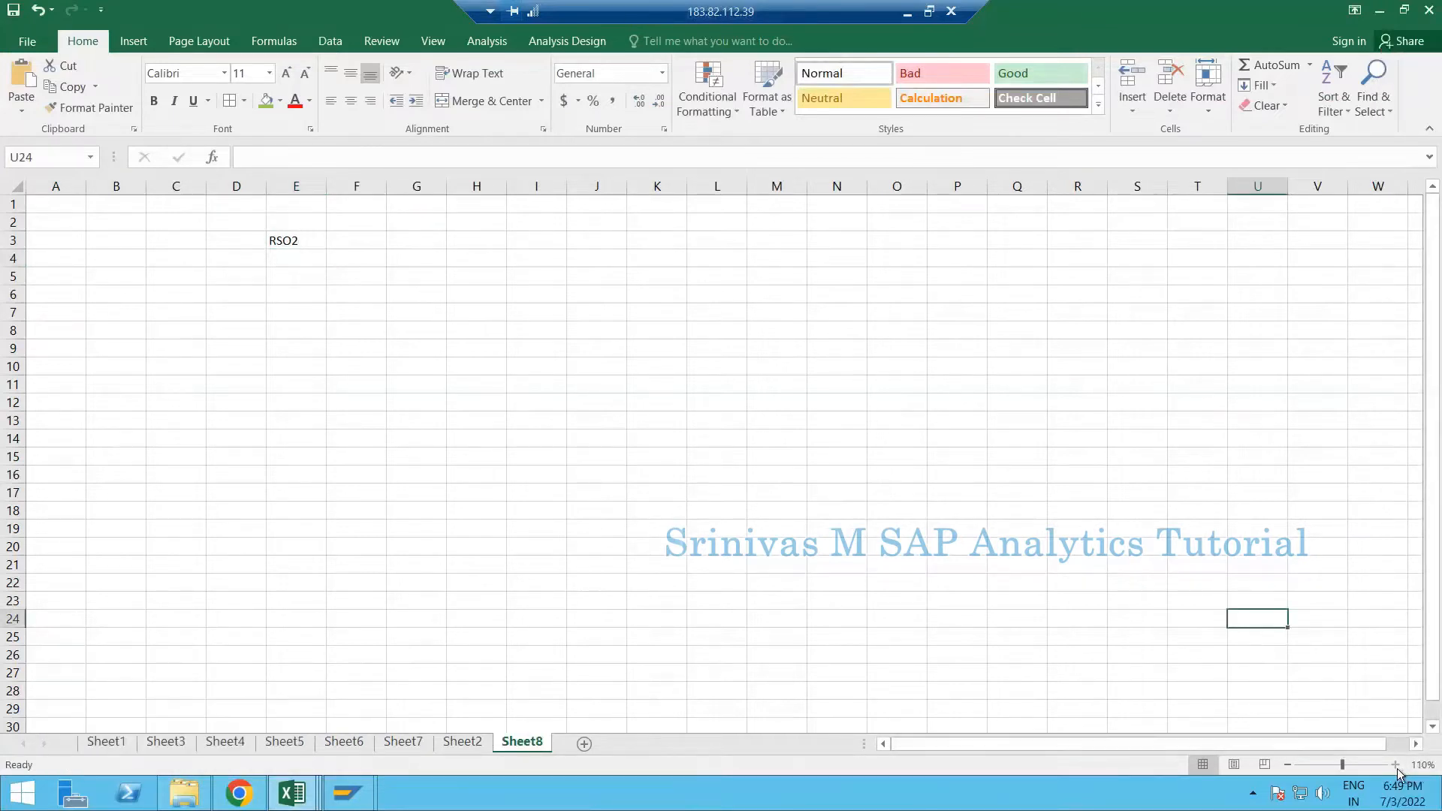
click(1394, 766)
click(1394, 766)
click(1394, 765)
drag(1022, 743, 863, 755)
scroll(323, 493, up, 2)
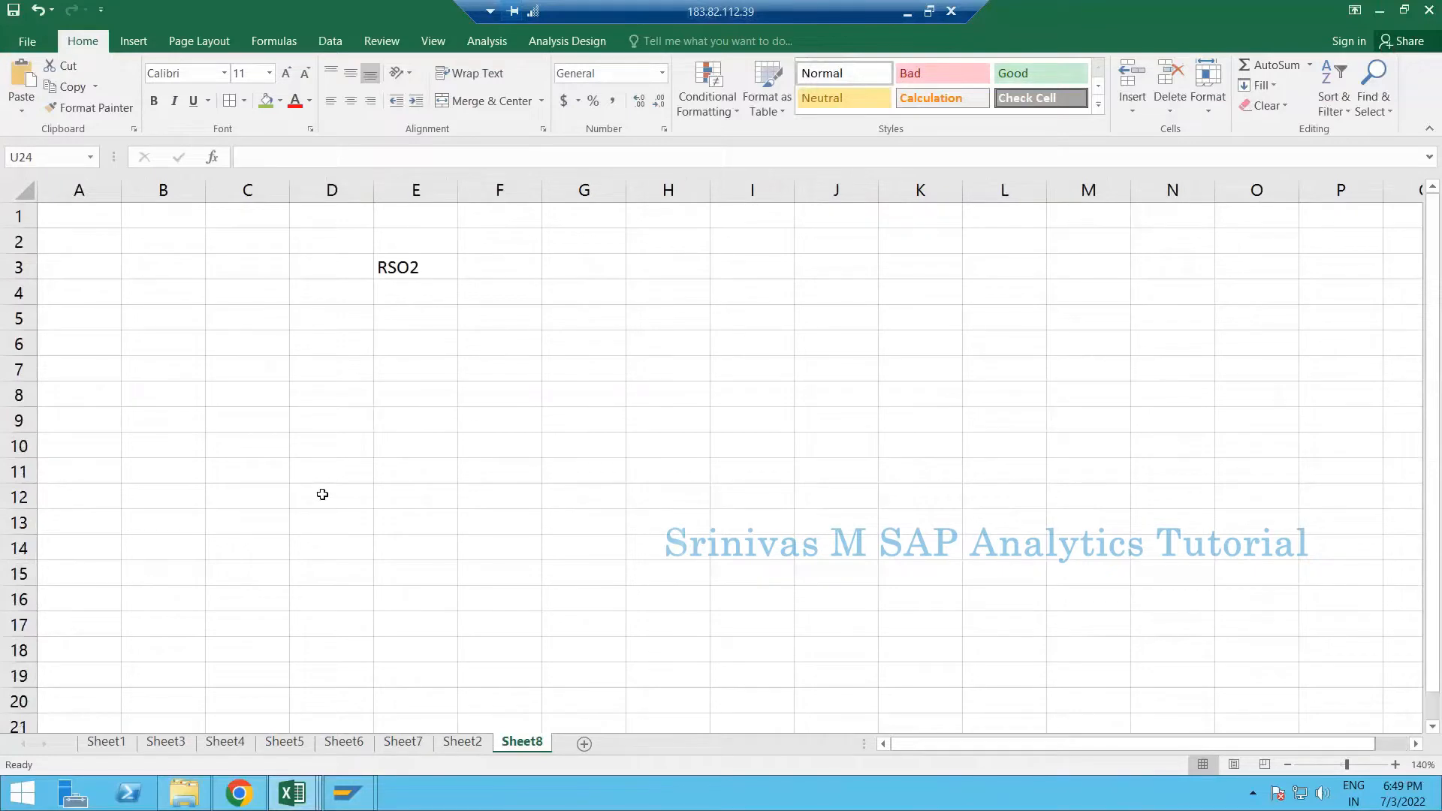
click(437, 265)
Switch to the ZBILLBOOK table display in SAP and open transaction RSO2 in a new session
mouse_move(368, 785)
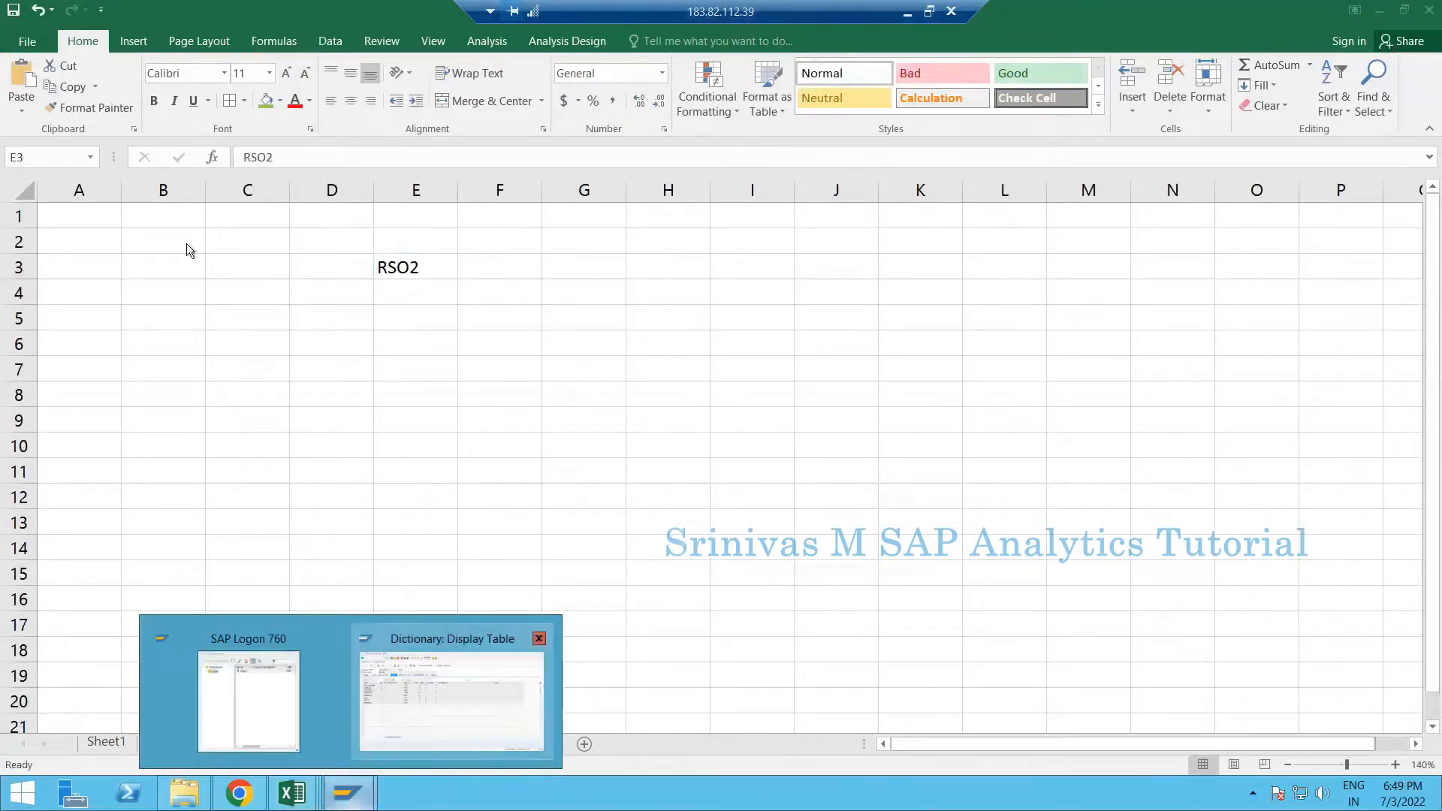
click(450, 699)
click(92, 43)
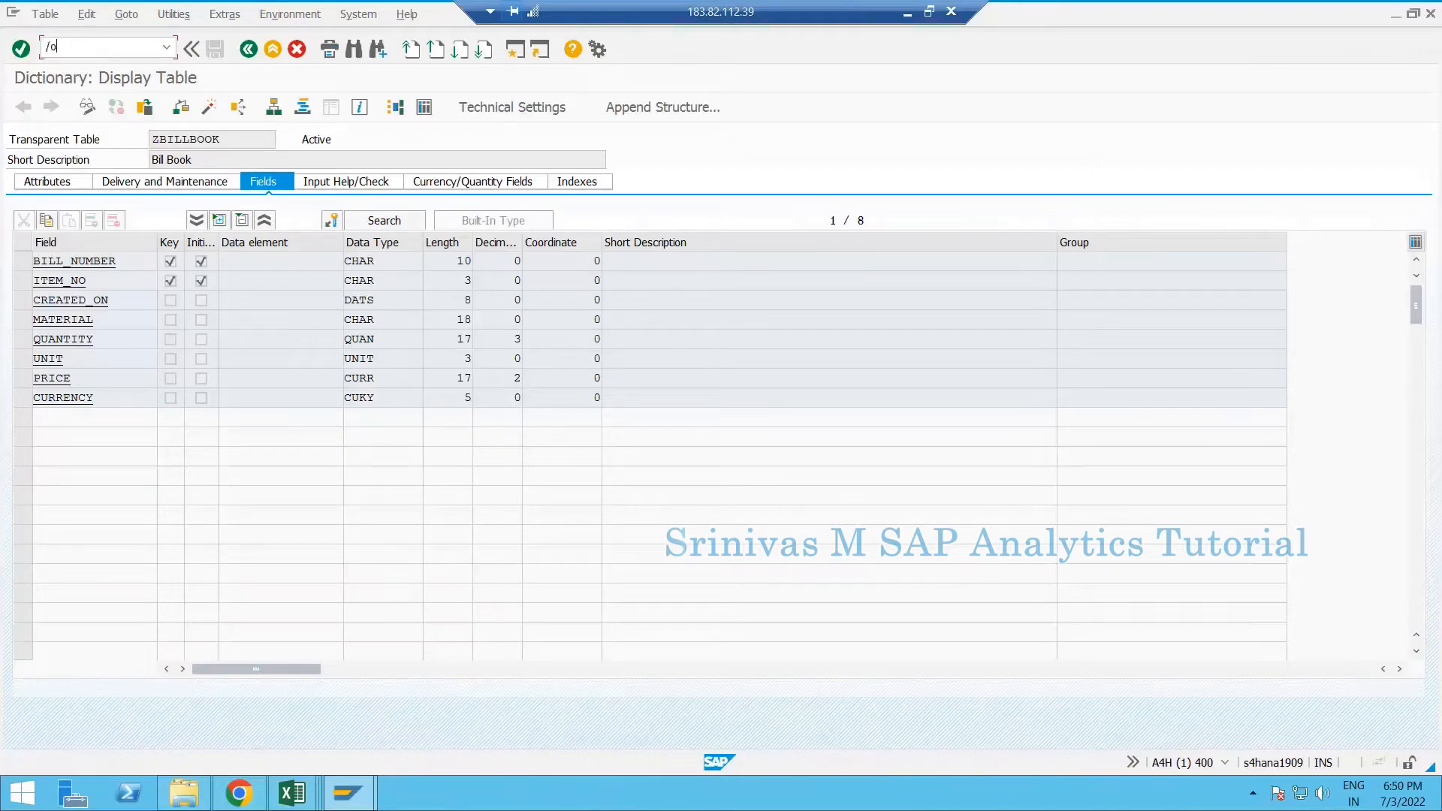
text(/ors)
key(Return)
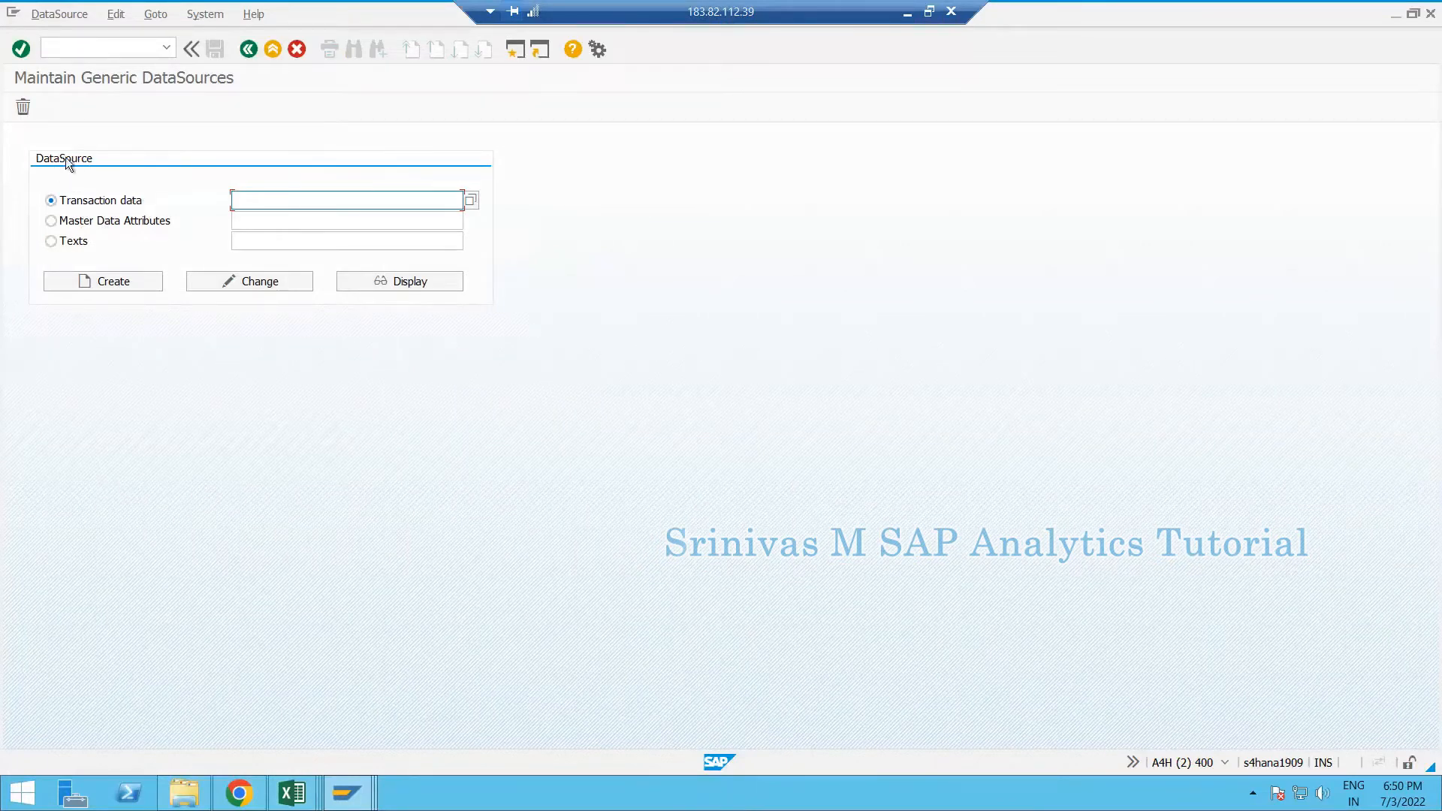
Check the ZBILLBOOK table definition against the Transaction data option, and return to that option's name field in Maintain Generic DataSources
click(123, 200)
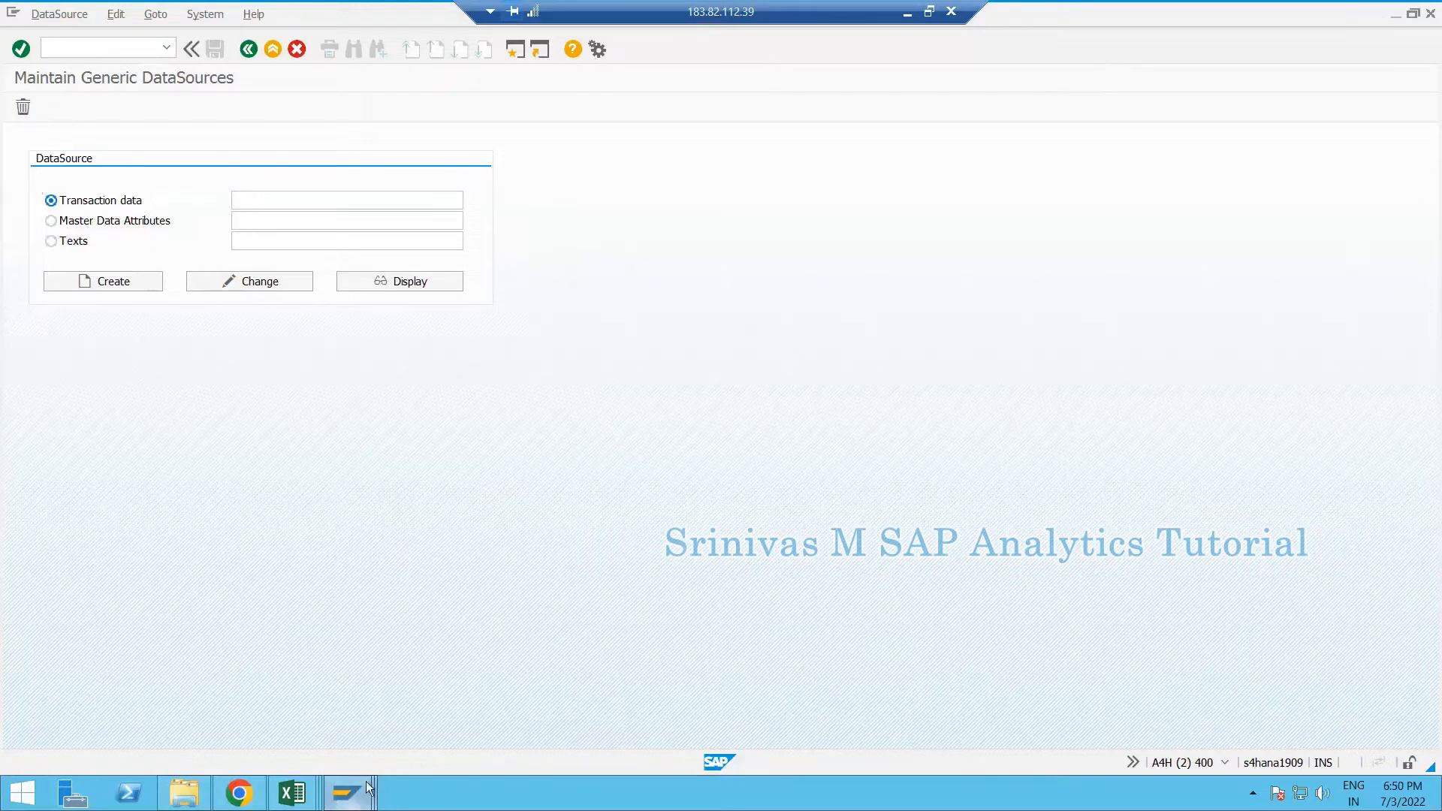
mouse_move(366, 781)
click(336, 646)
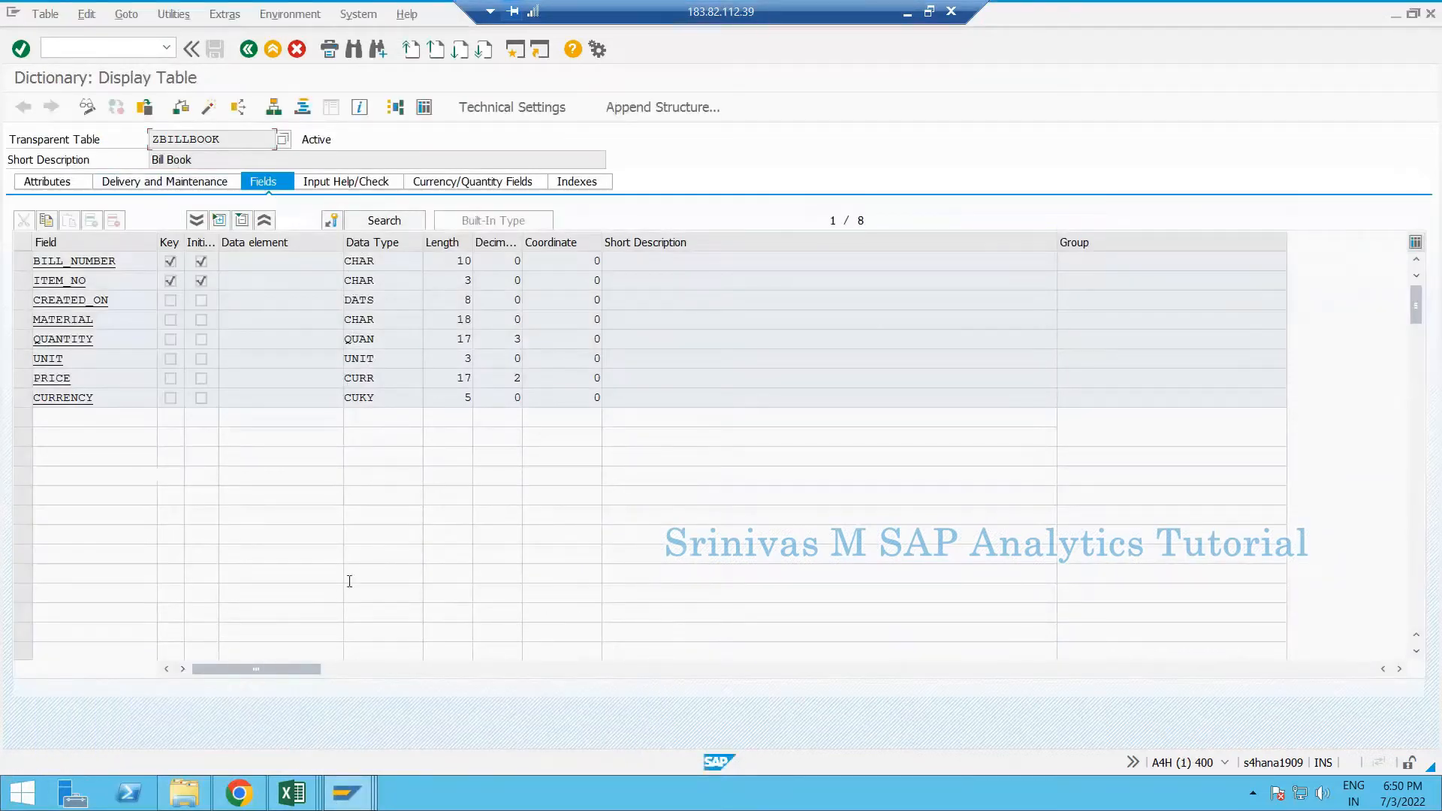
mouse_move(352, 788)
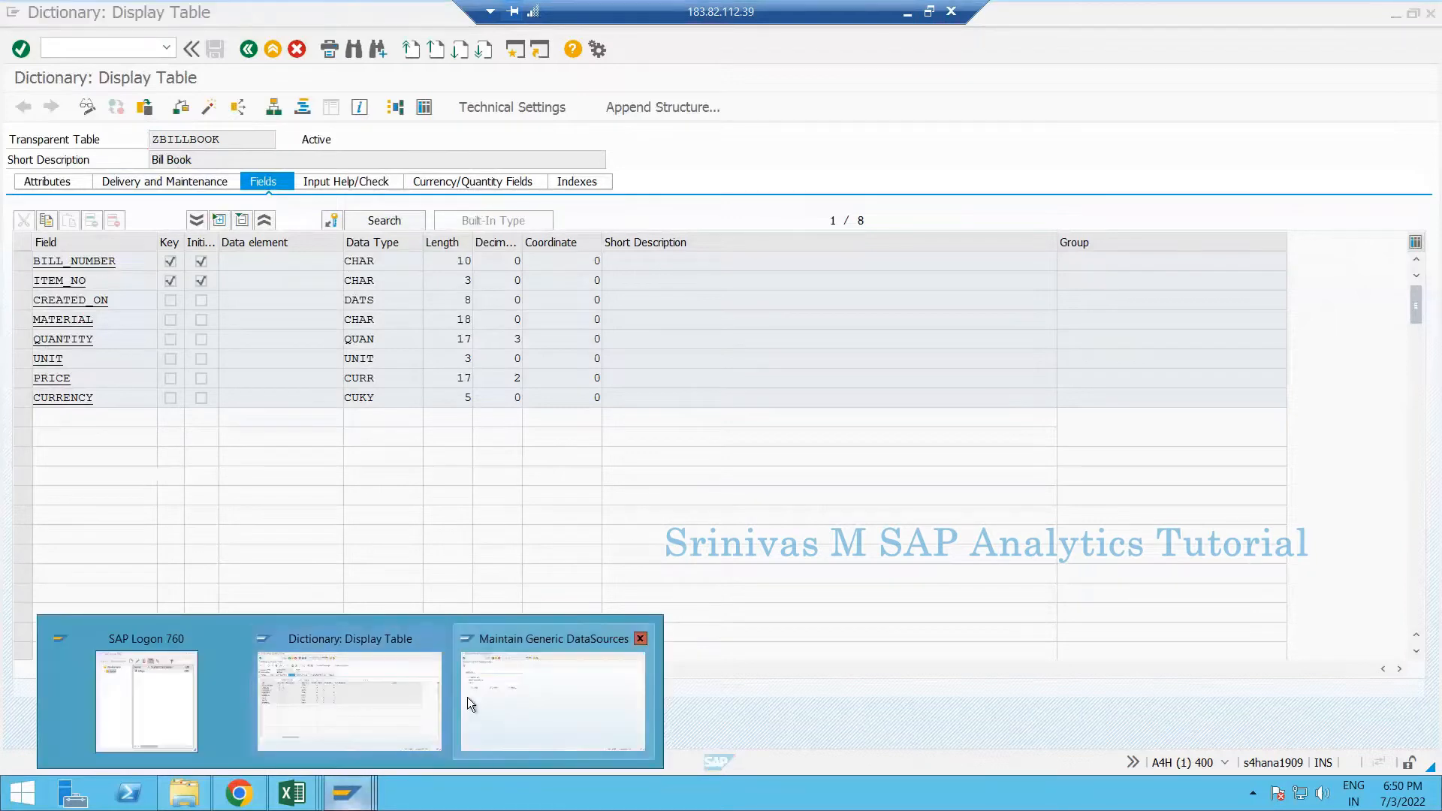
click(553, 698)
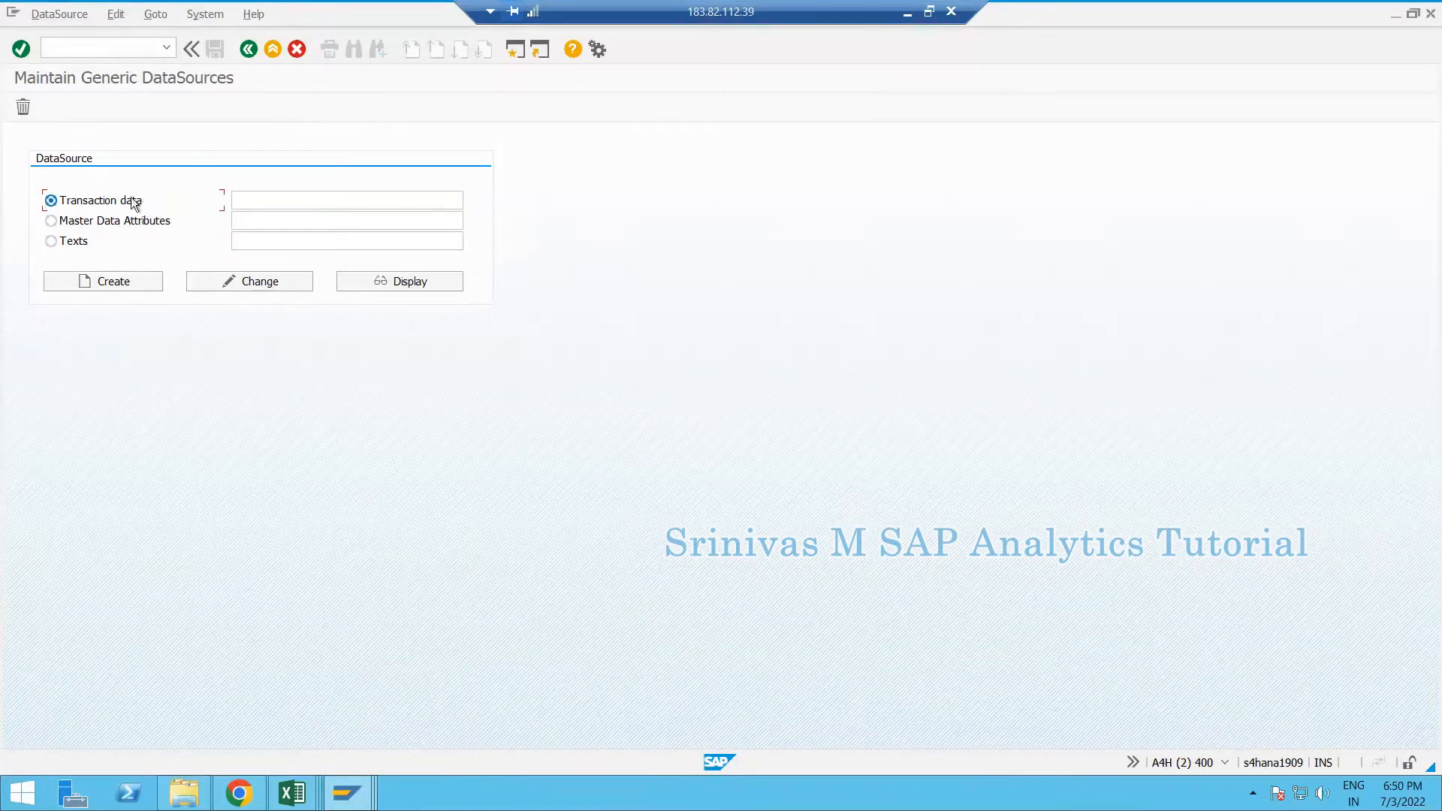
click(298, 198)
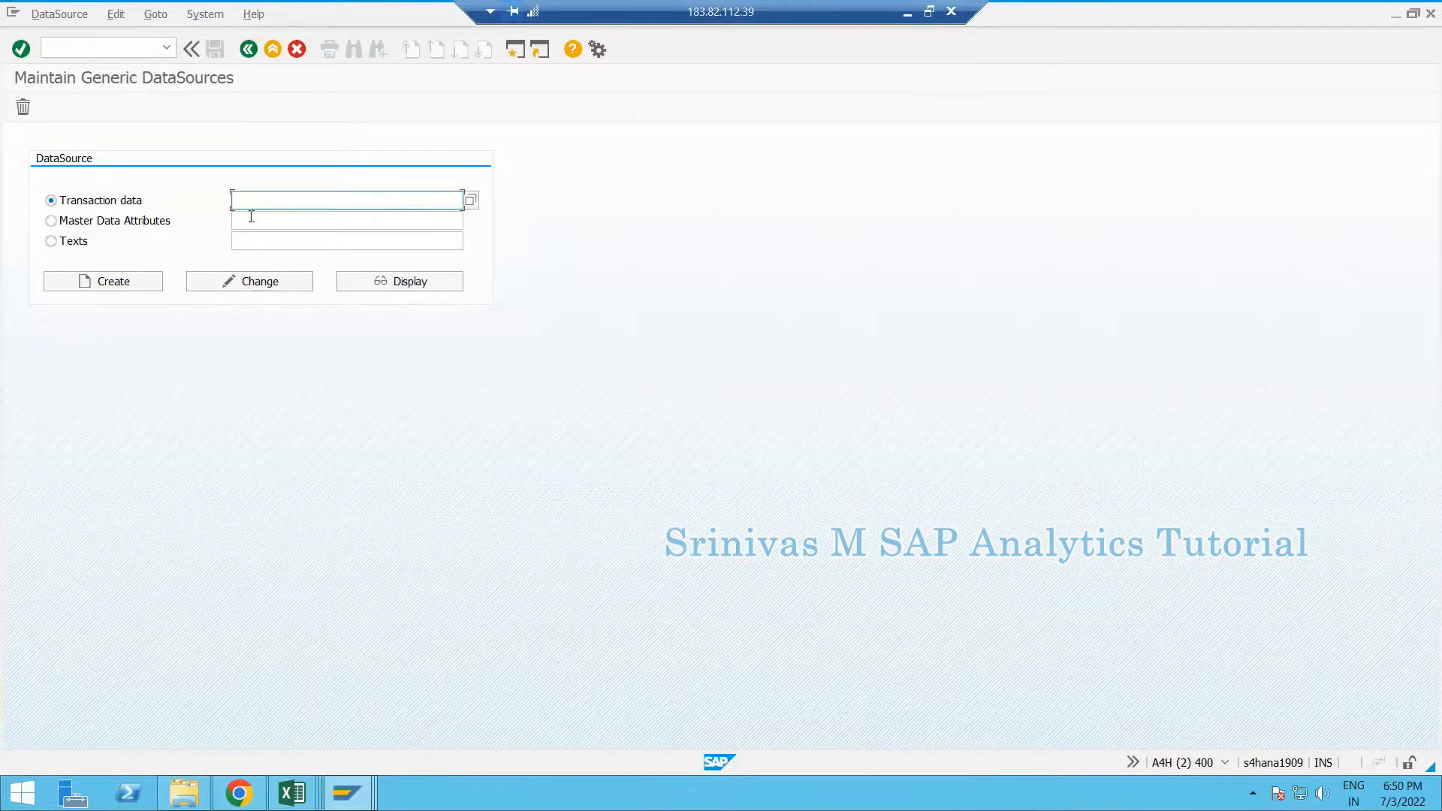
Switch to Book1 in Excel and enter the labels Technical Name in H3 and Description in H4, widening column H to fit
click(291, 793)
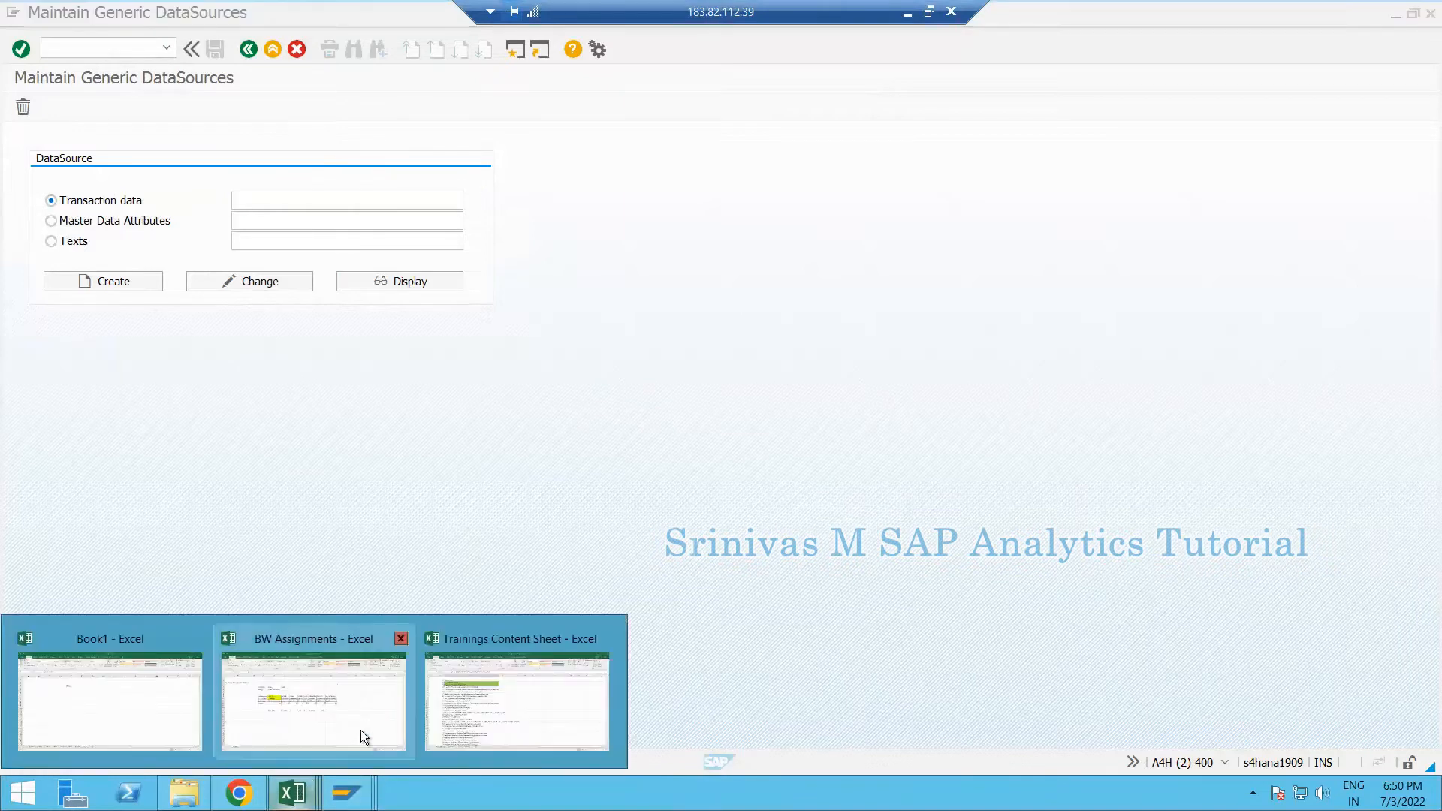
click(122, 723)
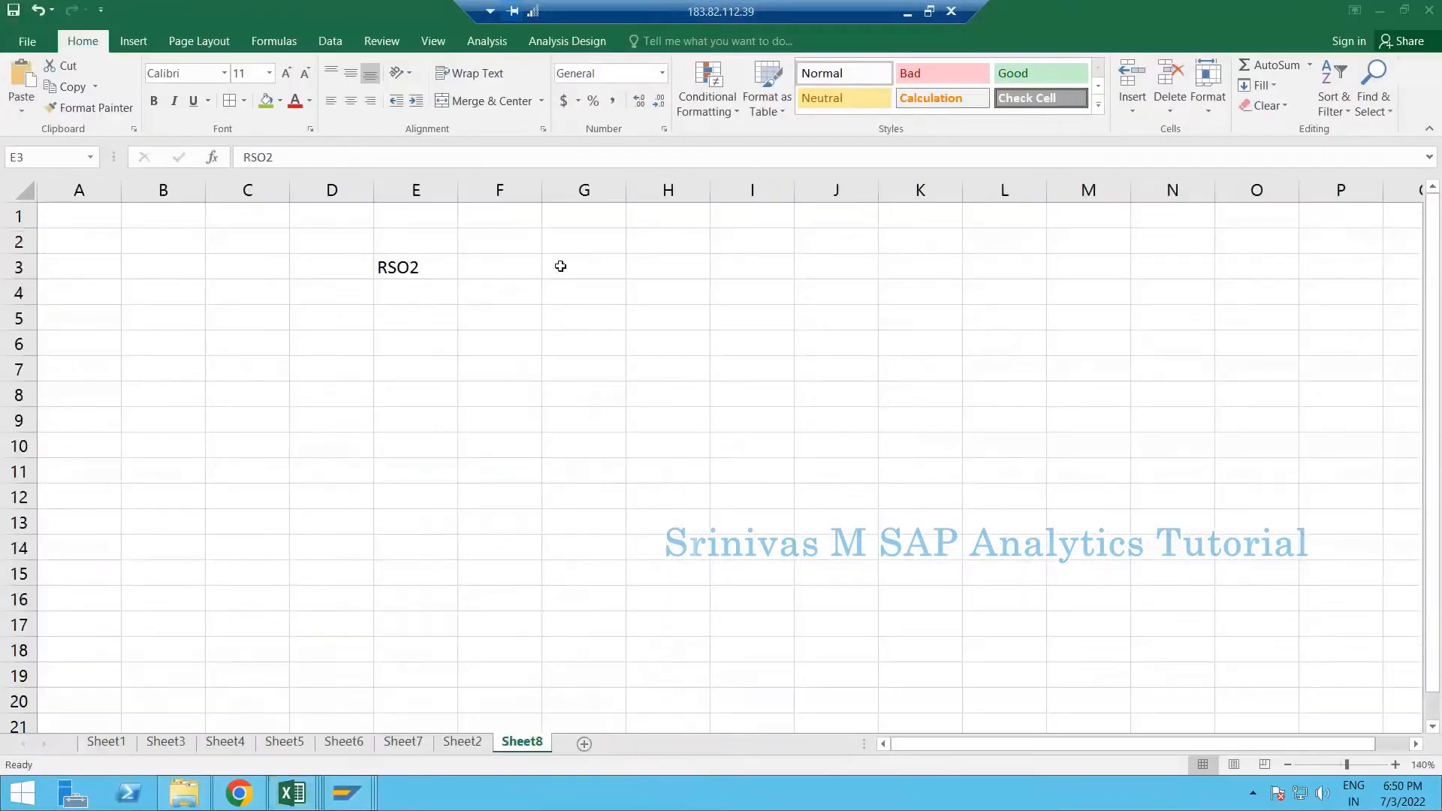
click(671, 271)
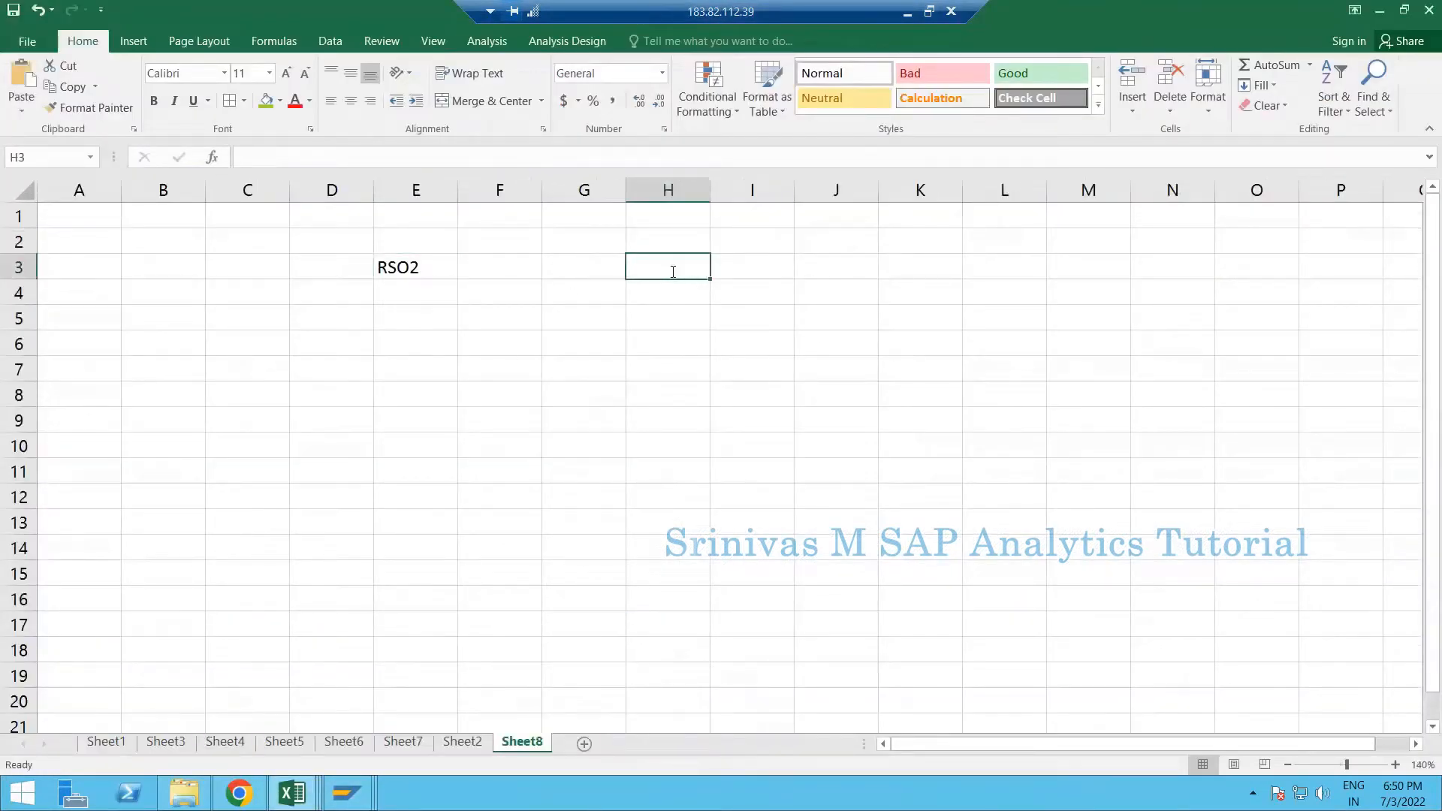
text(Technical N)
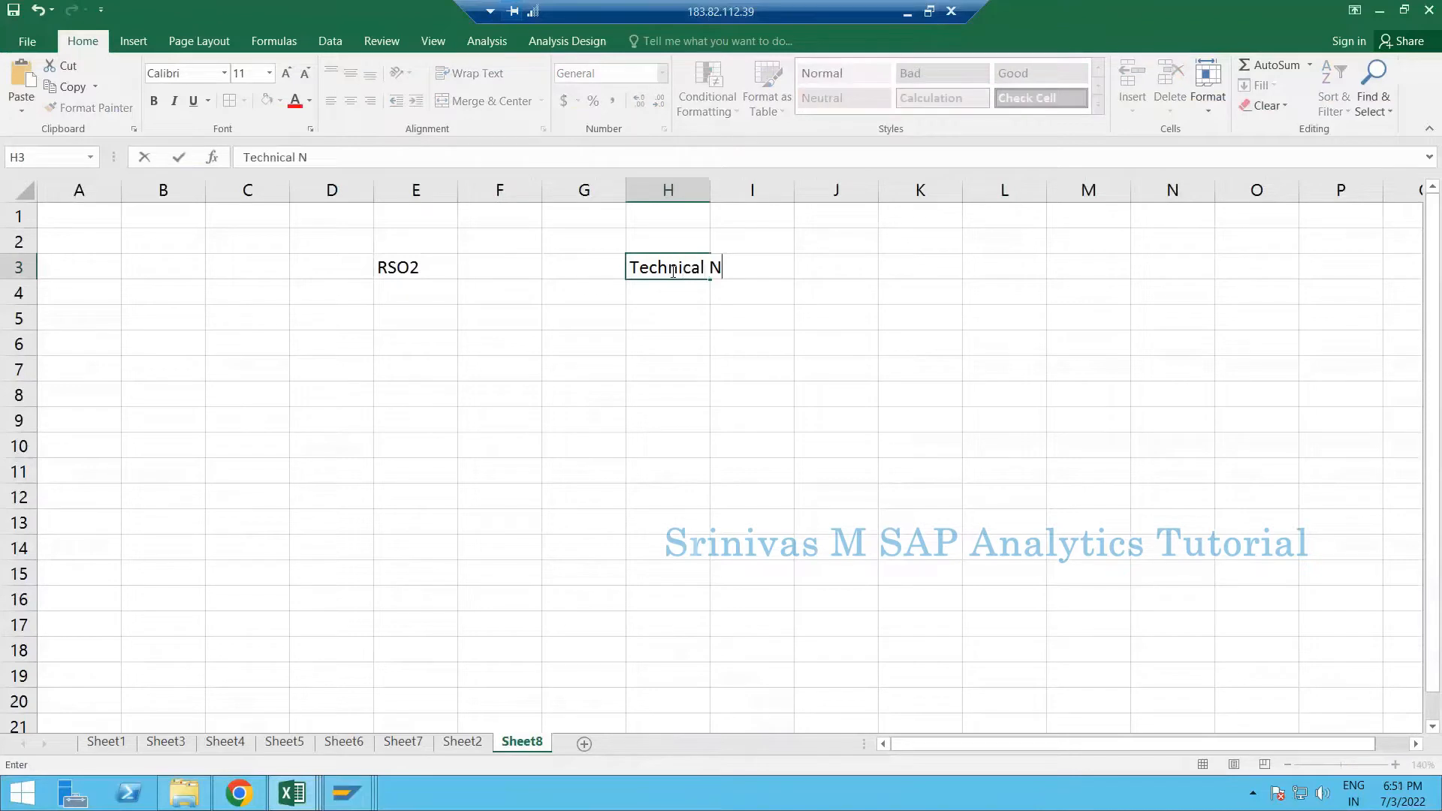
text(ame)
key(Return)
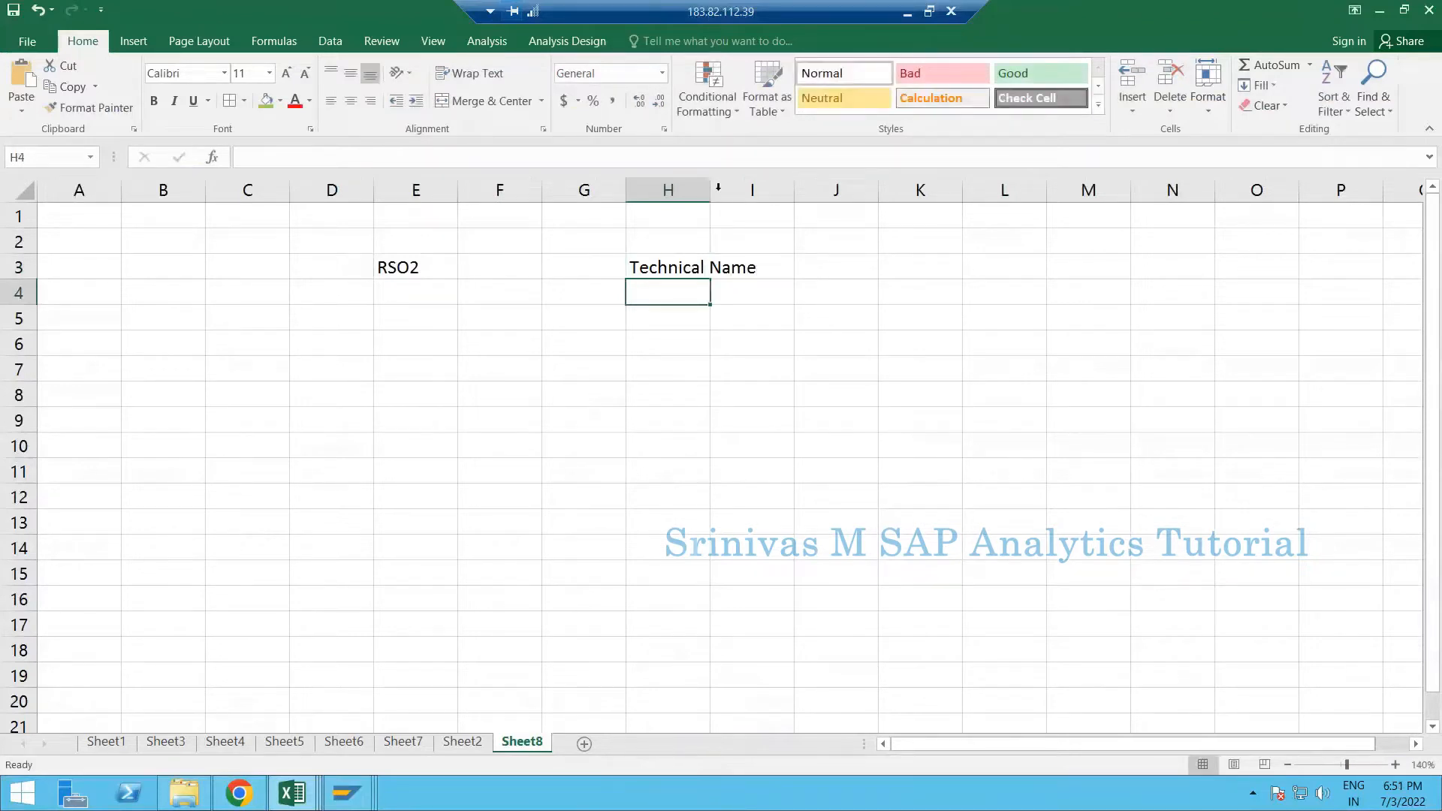
drag(709, 189, 762, 256)
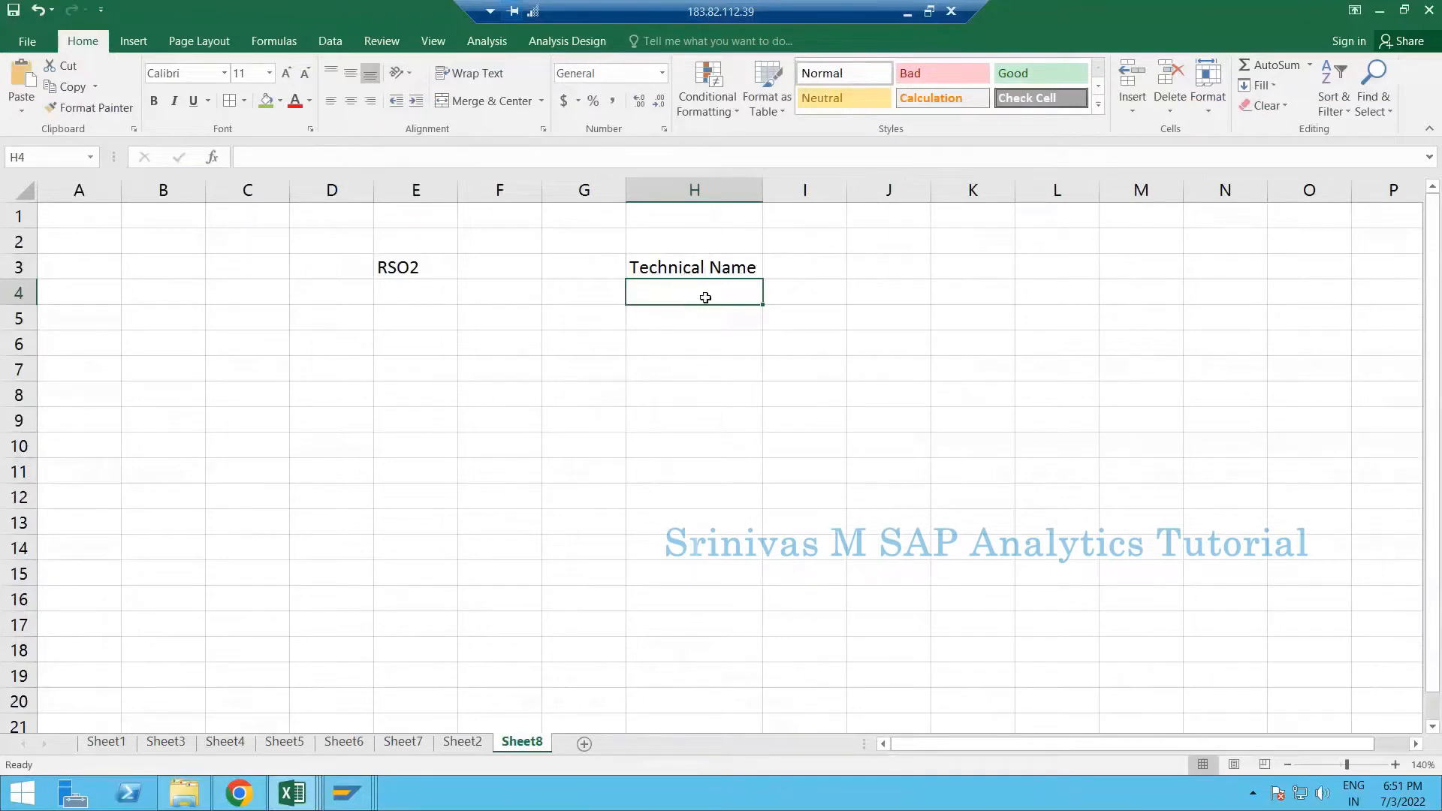
text(Des)
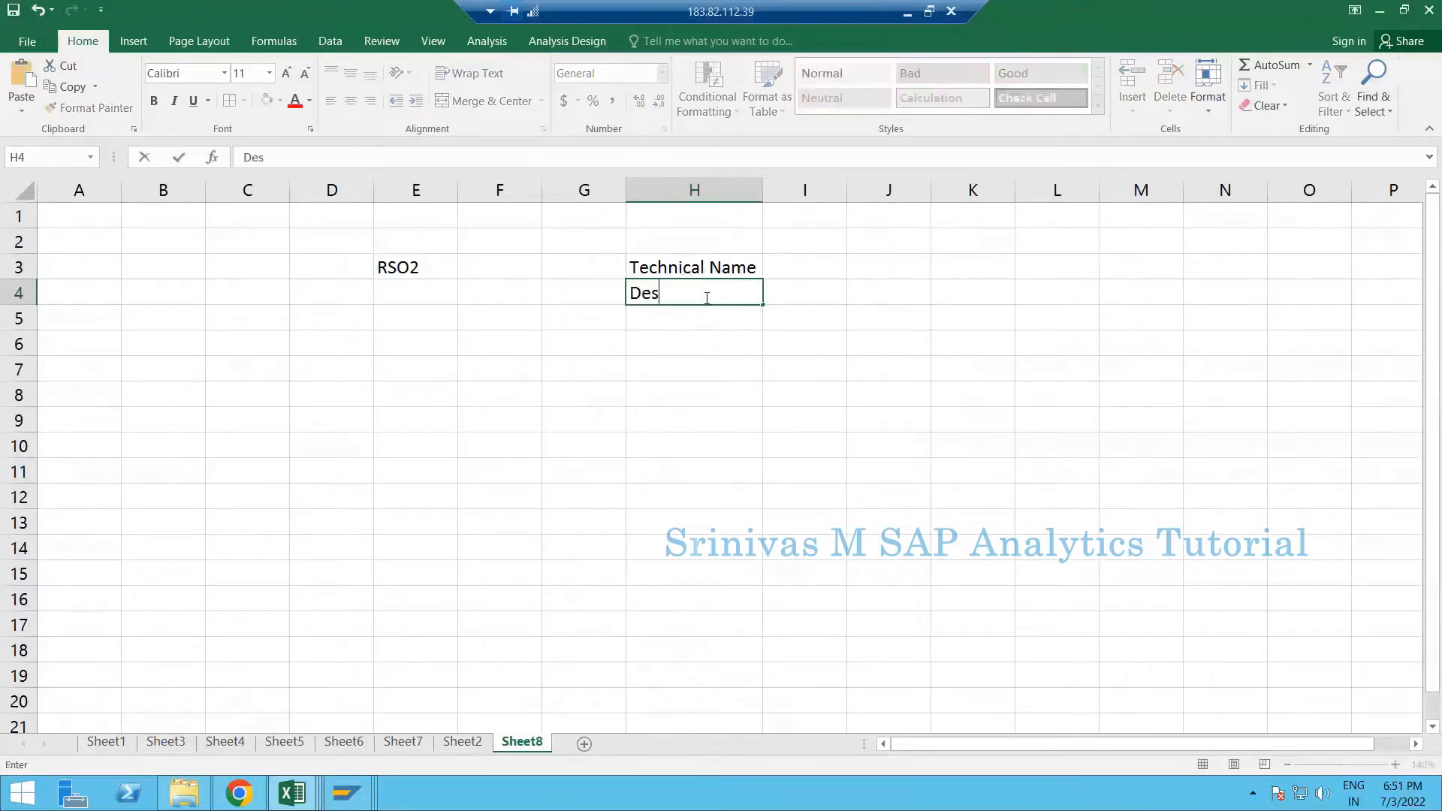
text(cription)
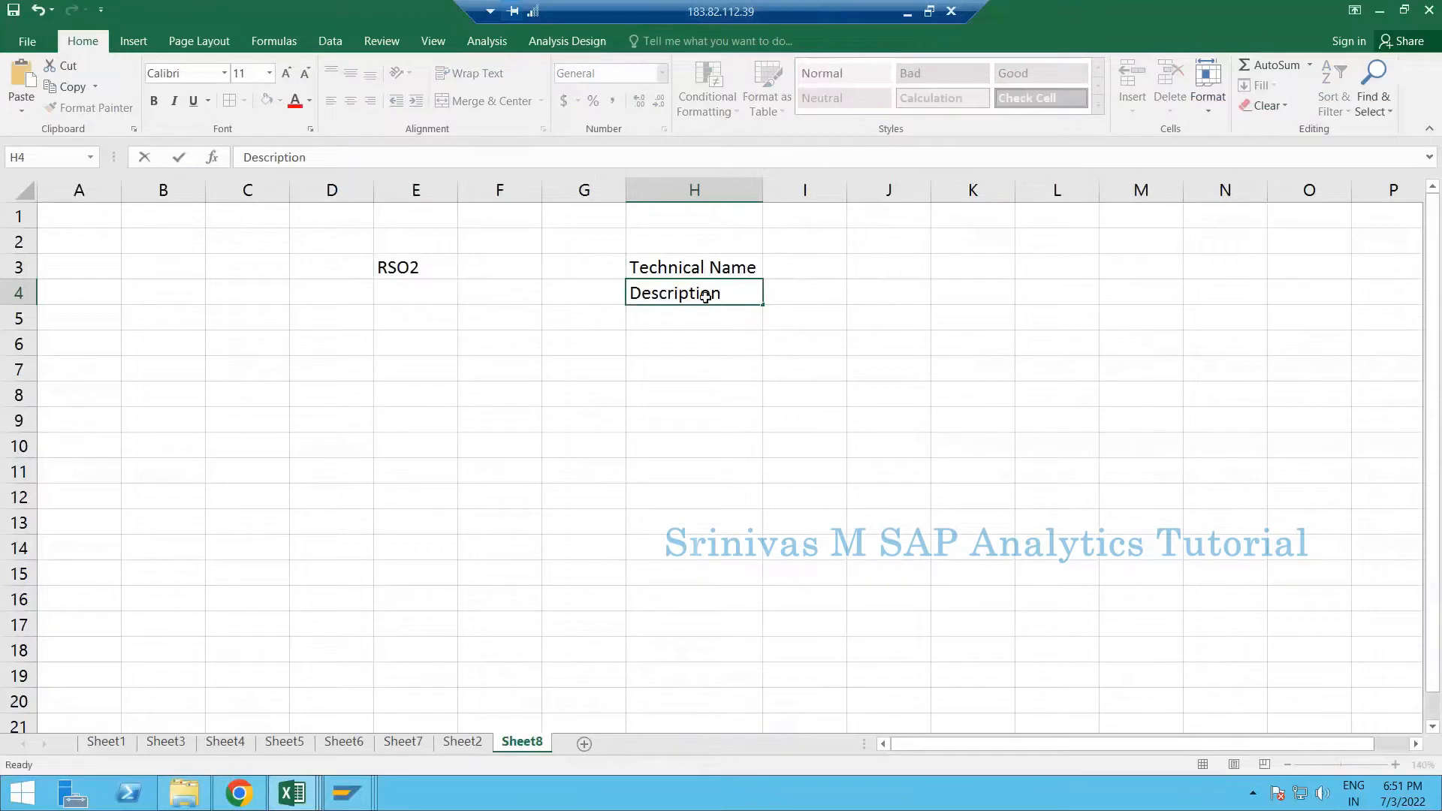
Enter the label Source in H5 and its value Table in I5
key(Return)
text(Source)
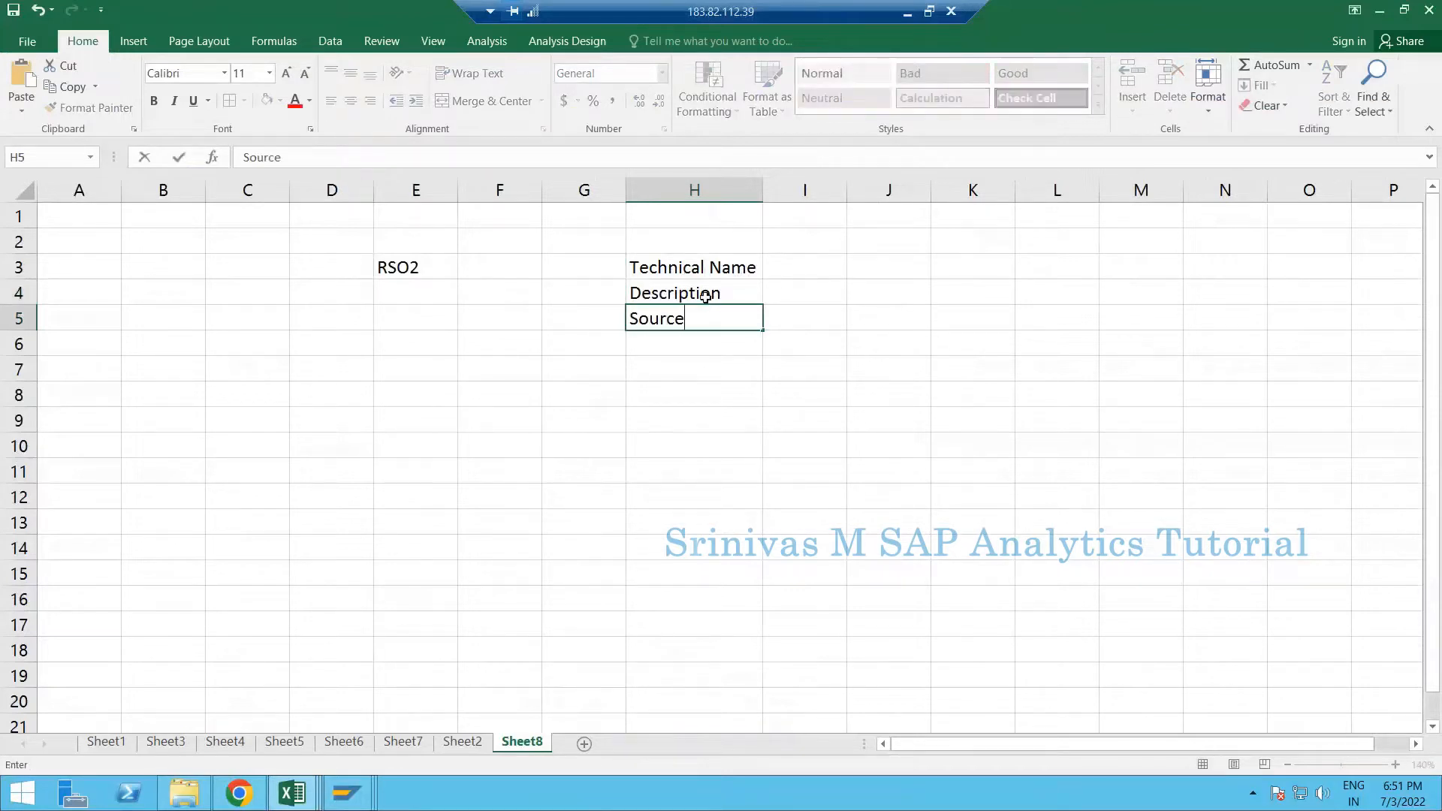
key(Return)
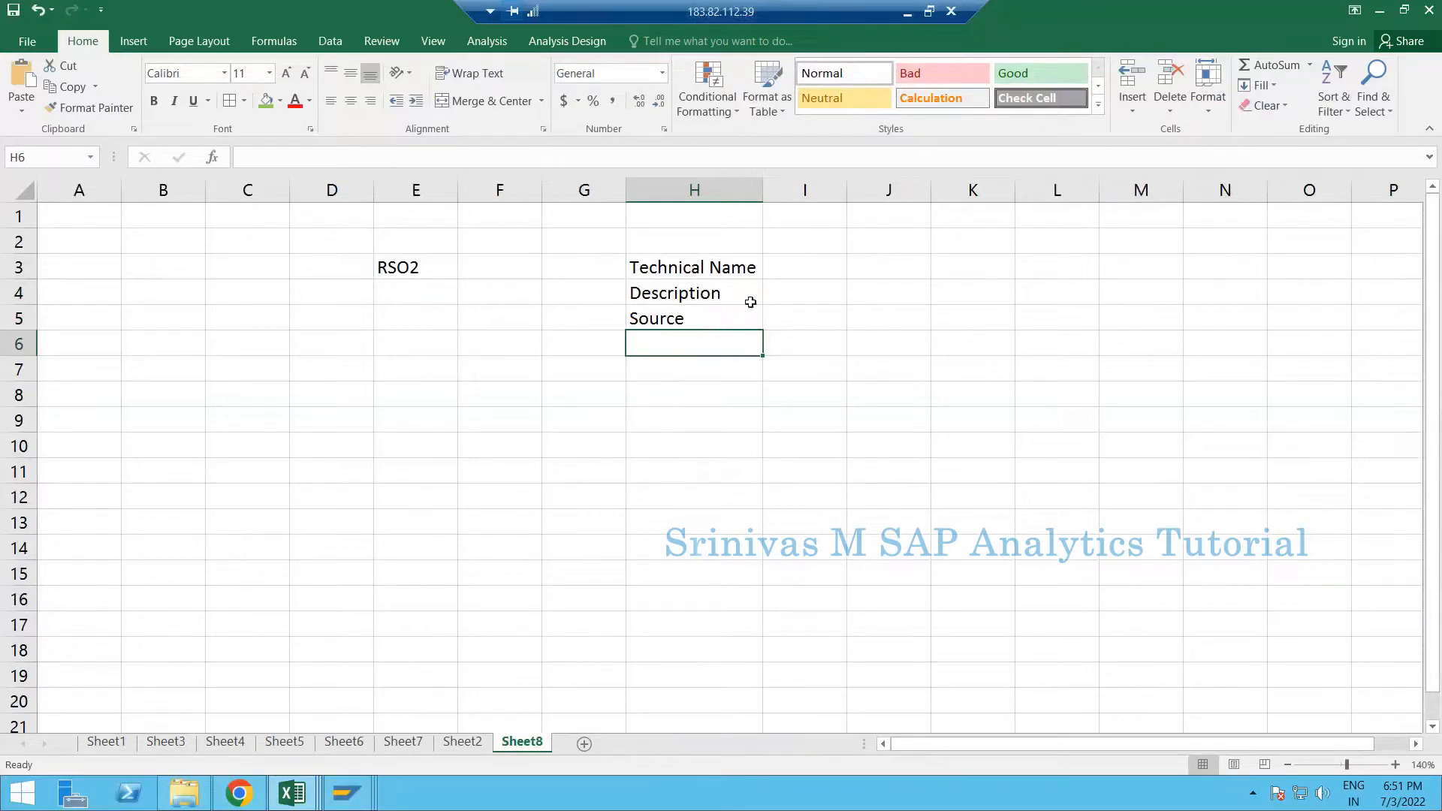
click(795, 314)
text(Table)
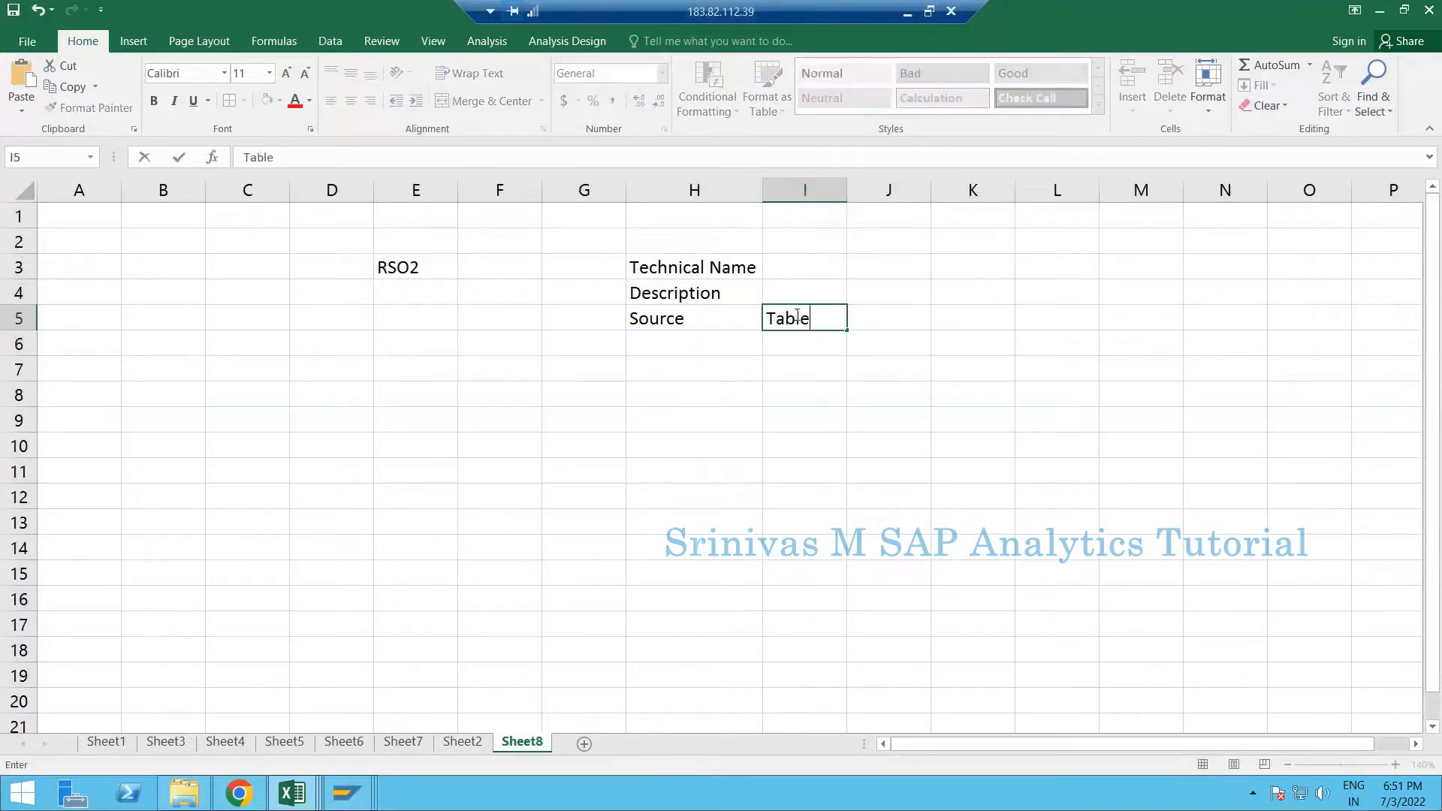
key(Tab)
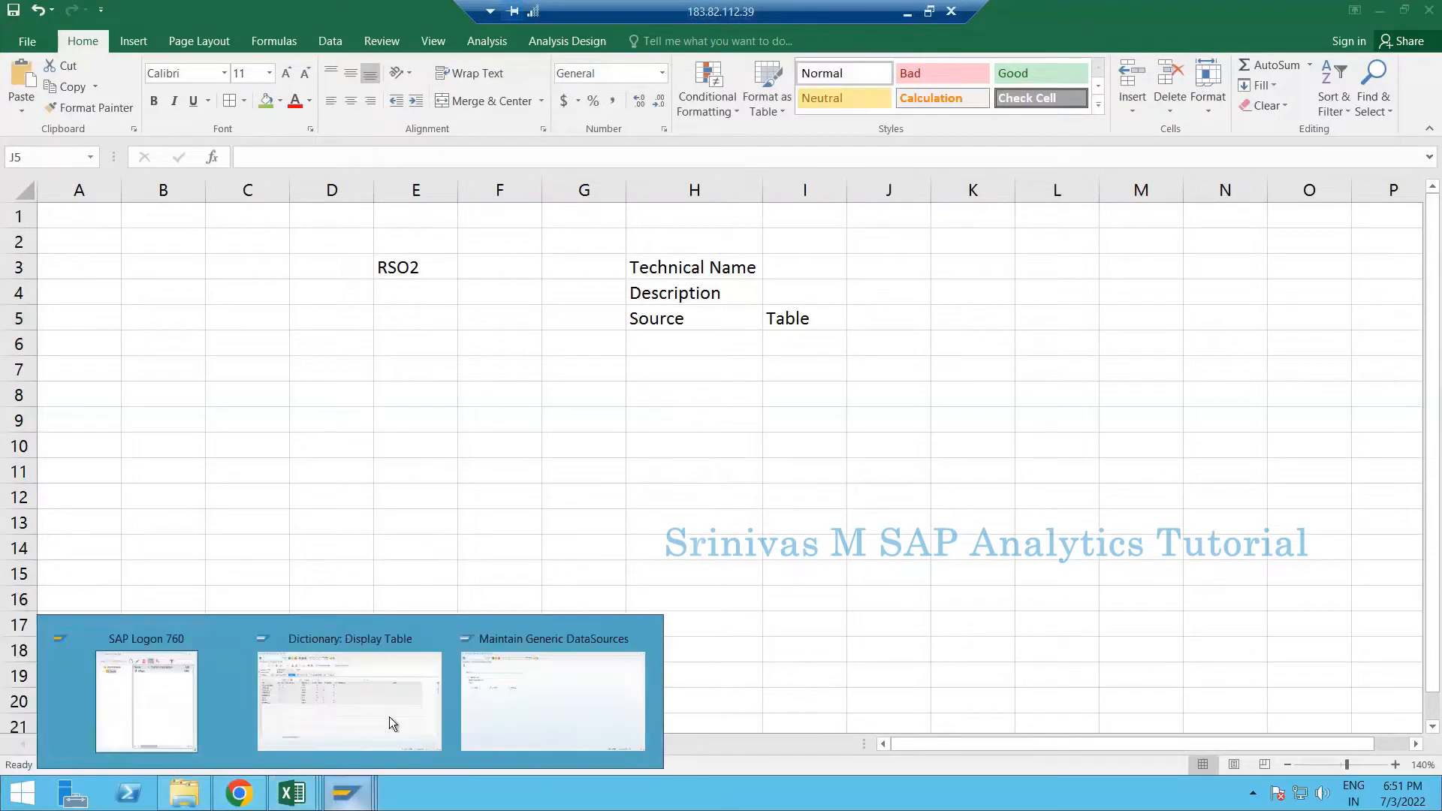
Copy the table name ZBILLBOOK from the SAP table display into cell J5 of Sheet8 in Excel
click(353, 671)
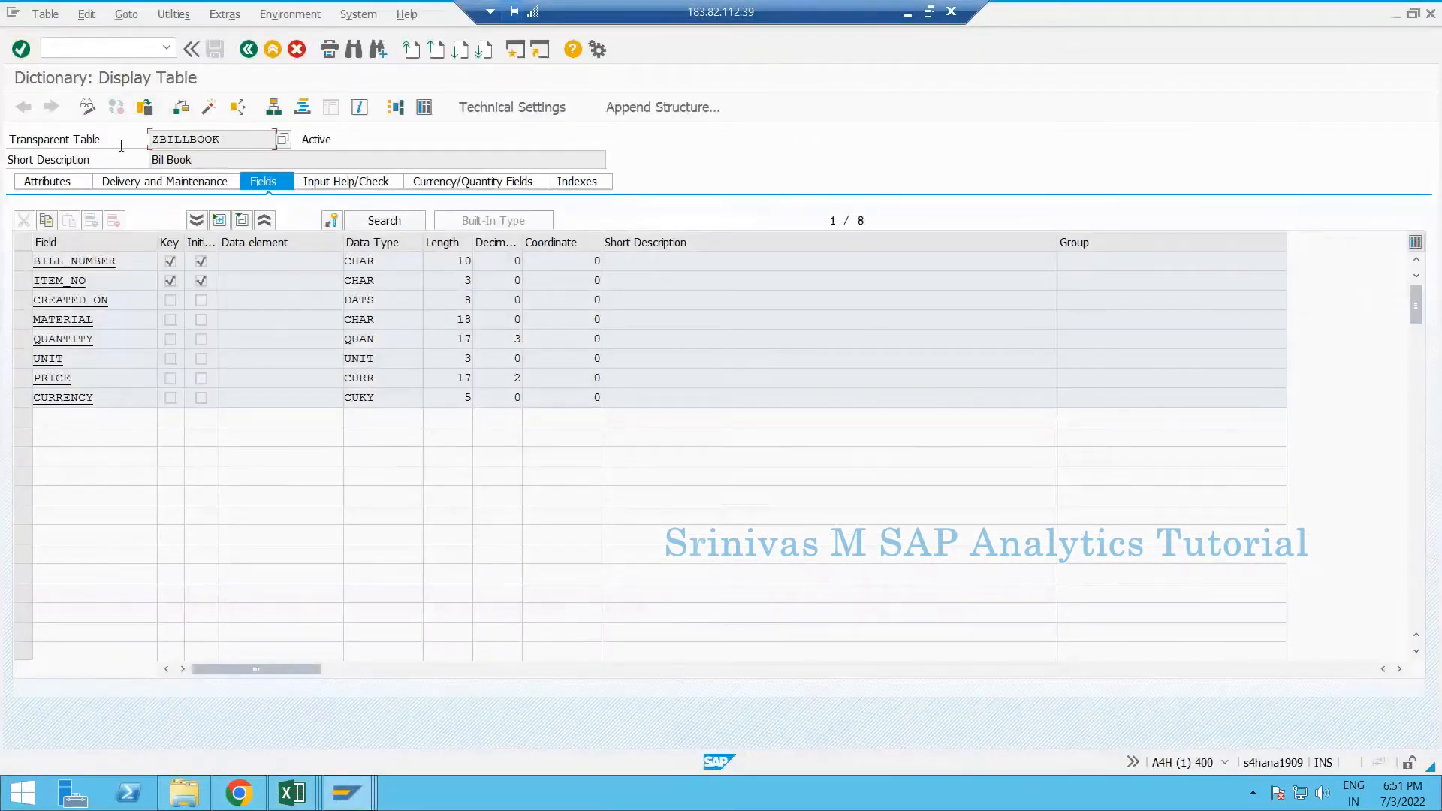
key(alt+Tab)
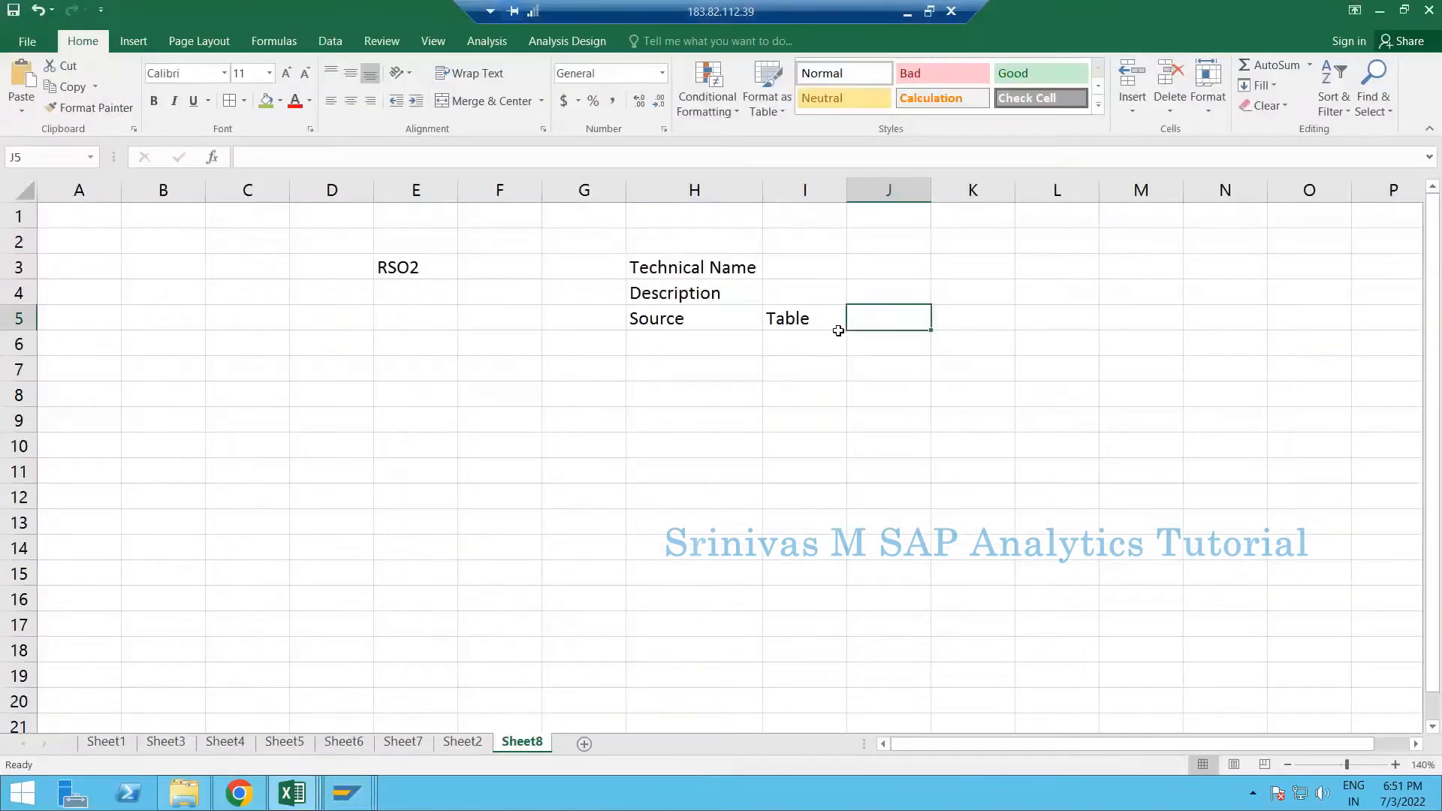
text(ZBILLBOOK)
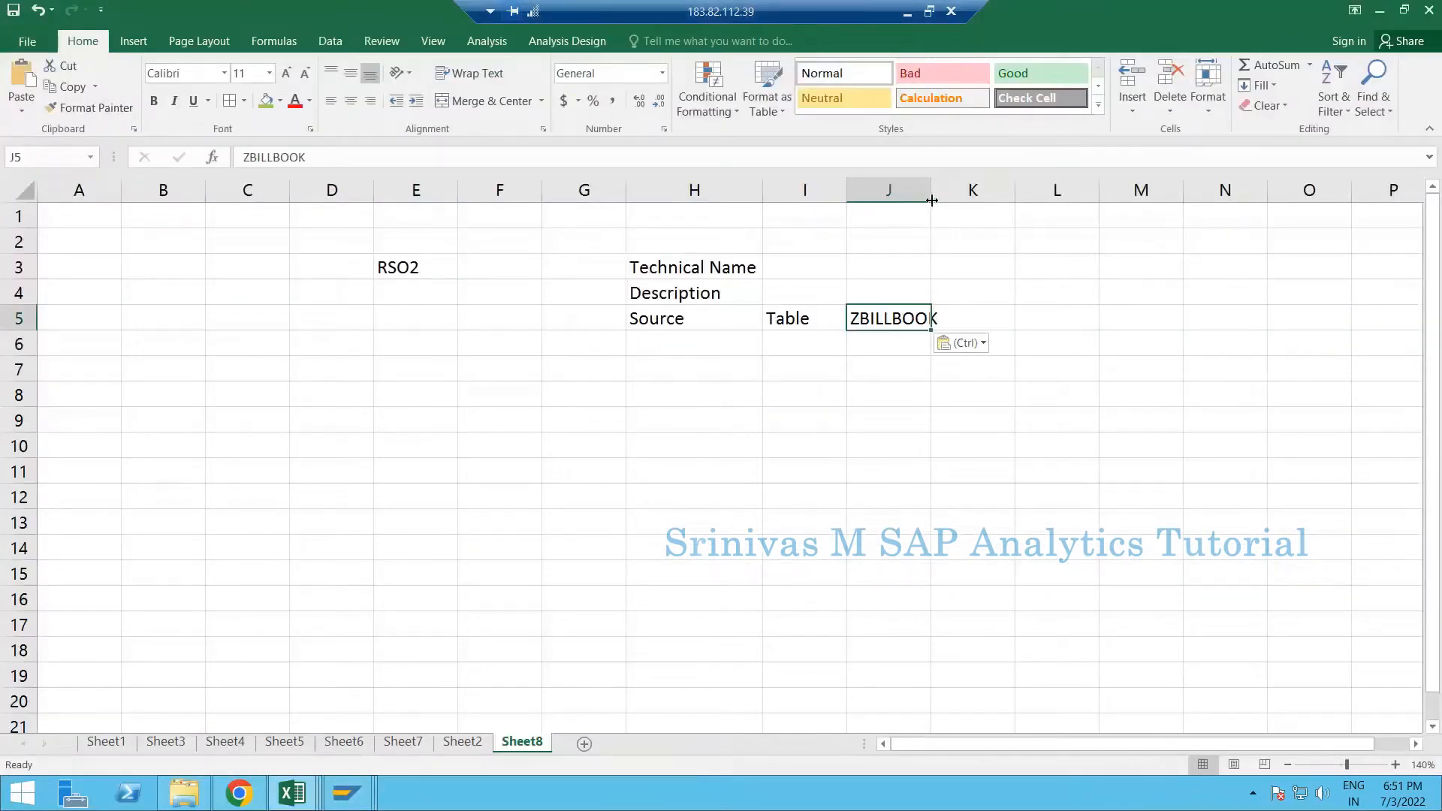
drag(931, 201, 932, 200)
Start the technical name in I3 with the prefix ZDS_
click(813, 272)
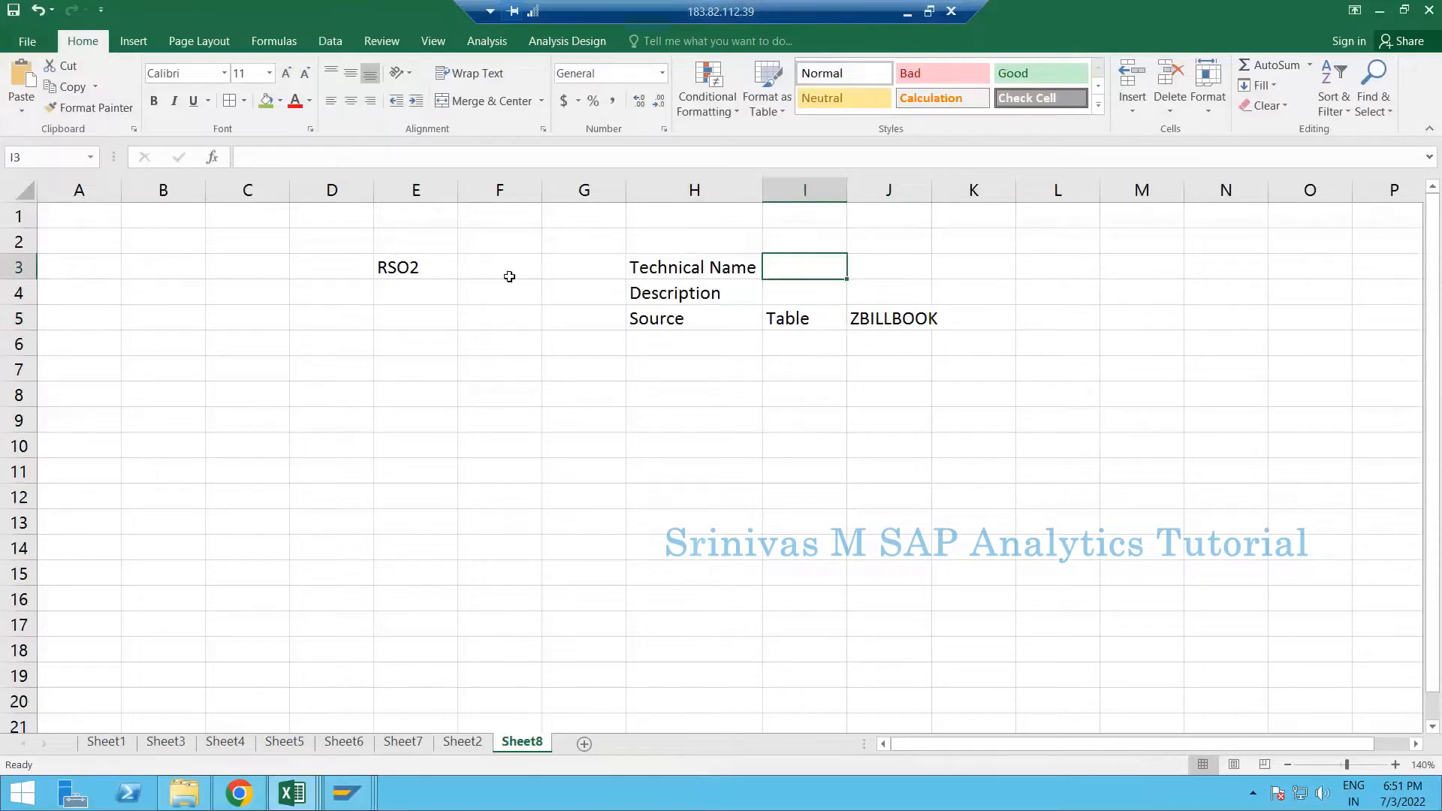
click(554, 238)
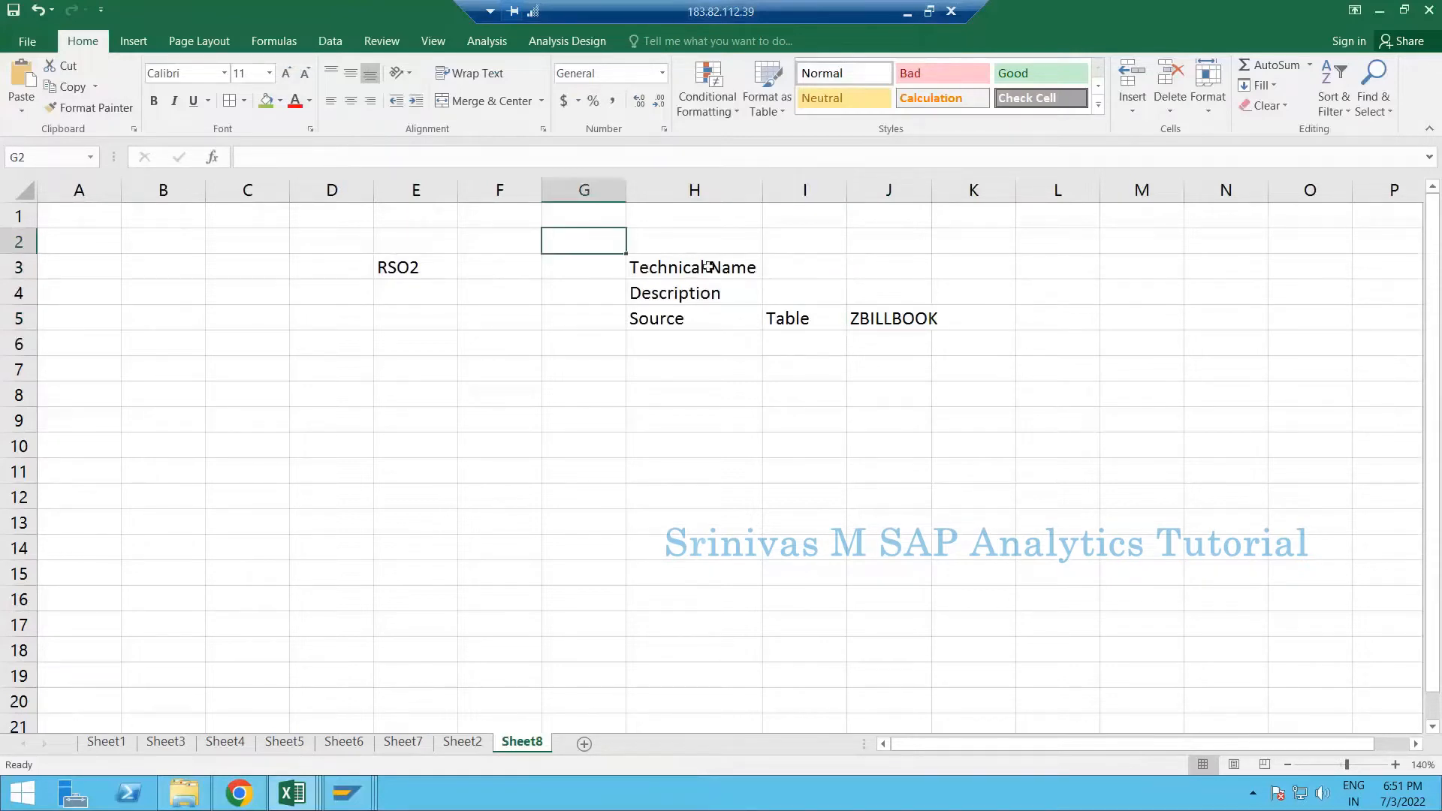
click(809, 269)
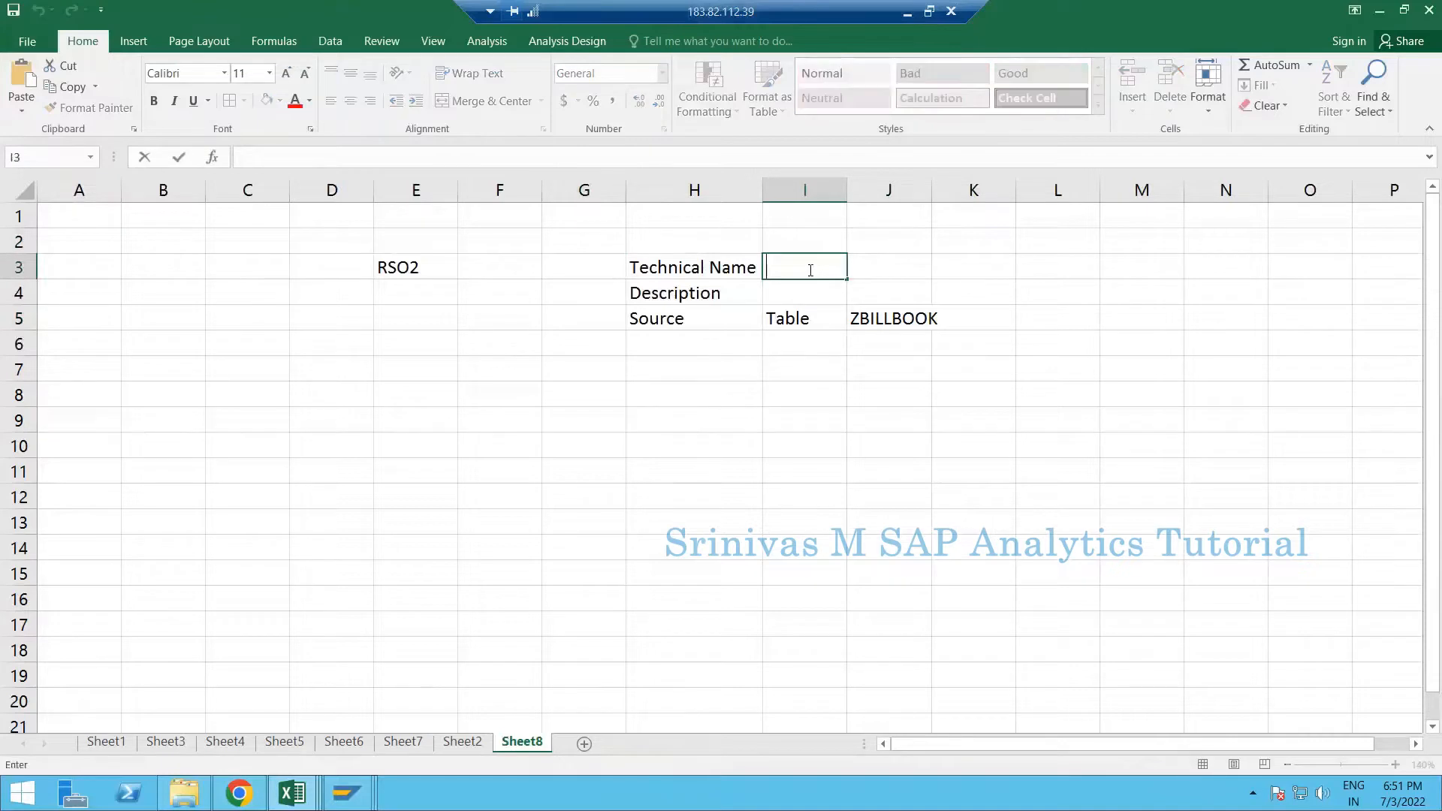
text(ZDS_)
drag(775, 268, 795, 267)
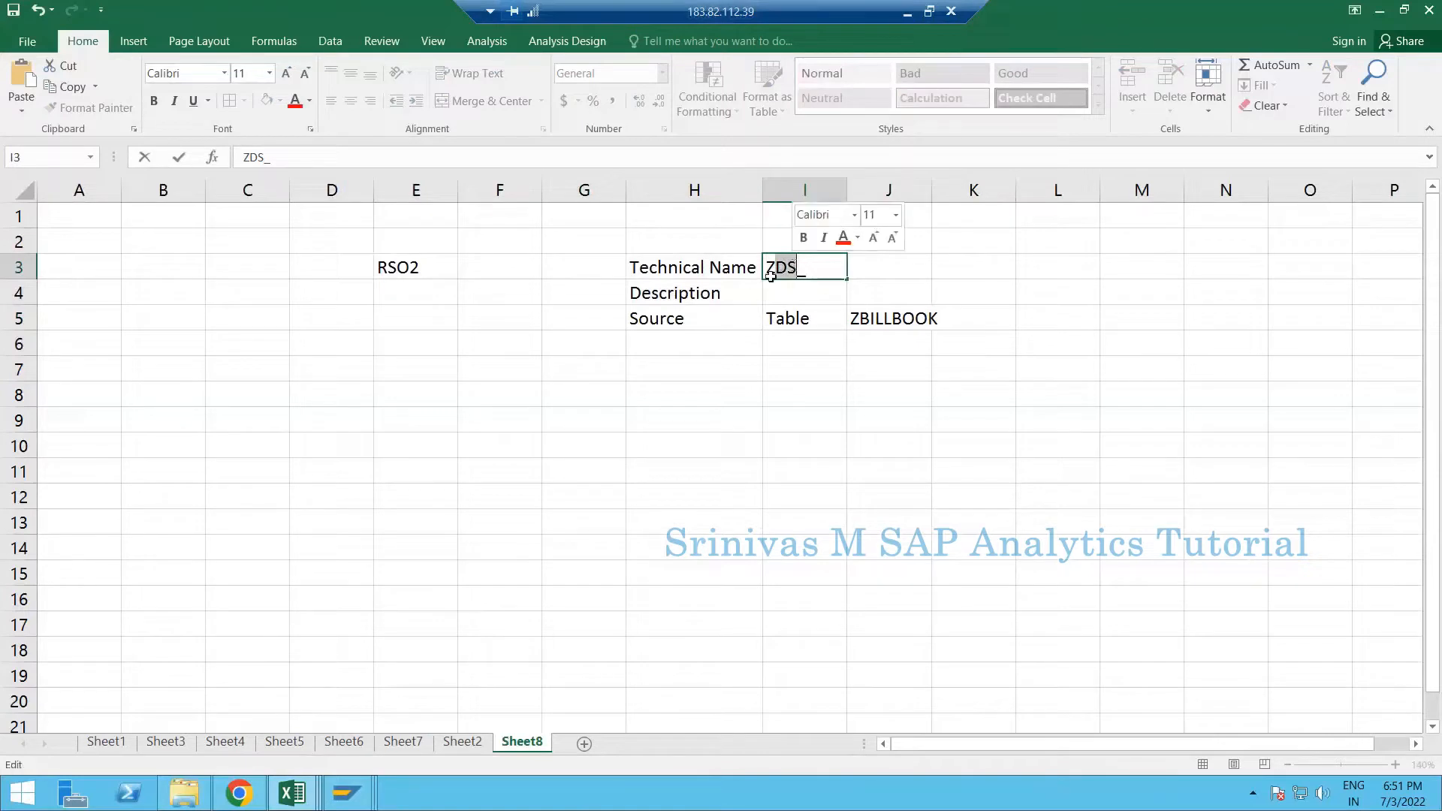
click(771, 268)
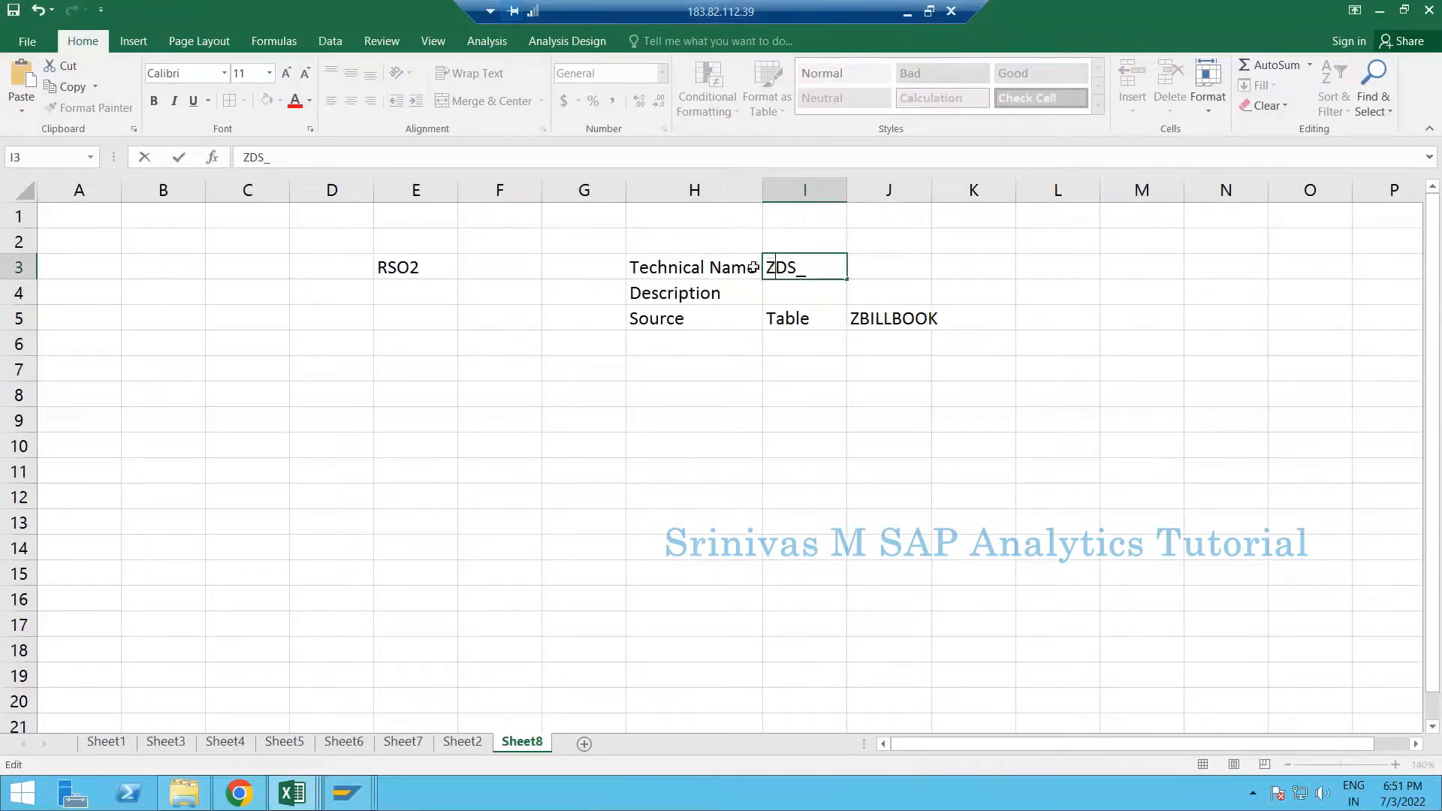
drag(773, 265, 762, 261)
click(770, 270)
Review the ZBILLBOOK table display in SAP, and back in Excel extend the technical name in I3 to ZDS_SR_
mouse_move(342, 802)
click(407, 709)
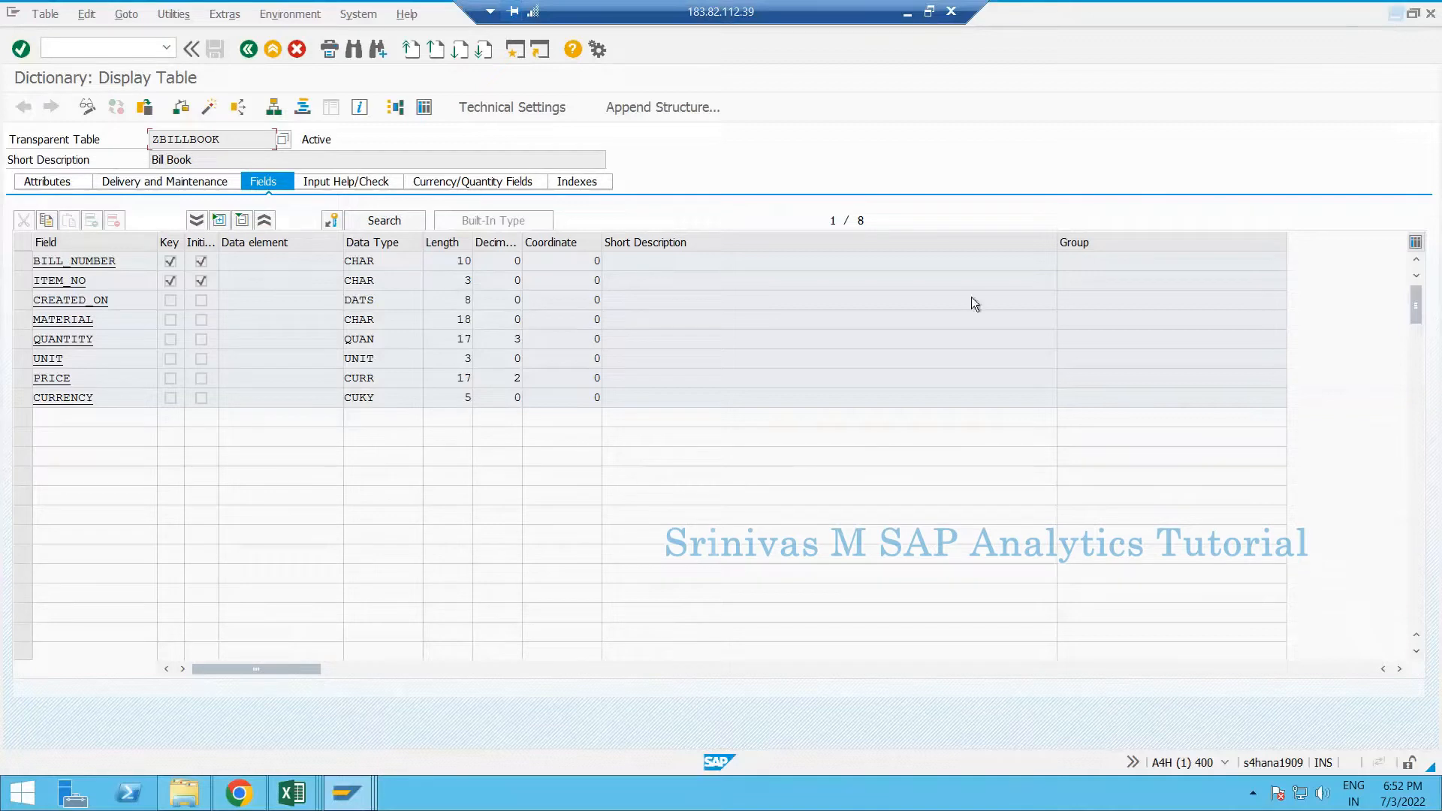
key(alt+Tab)
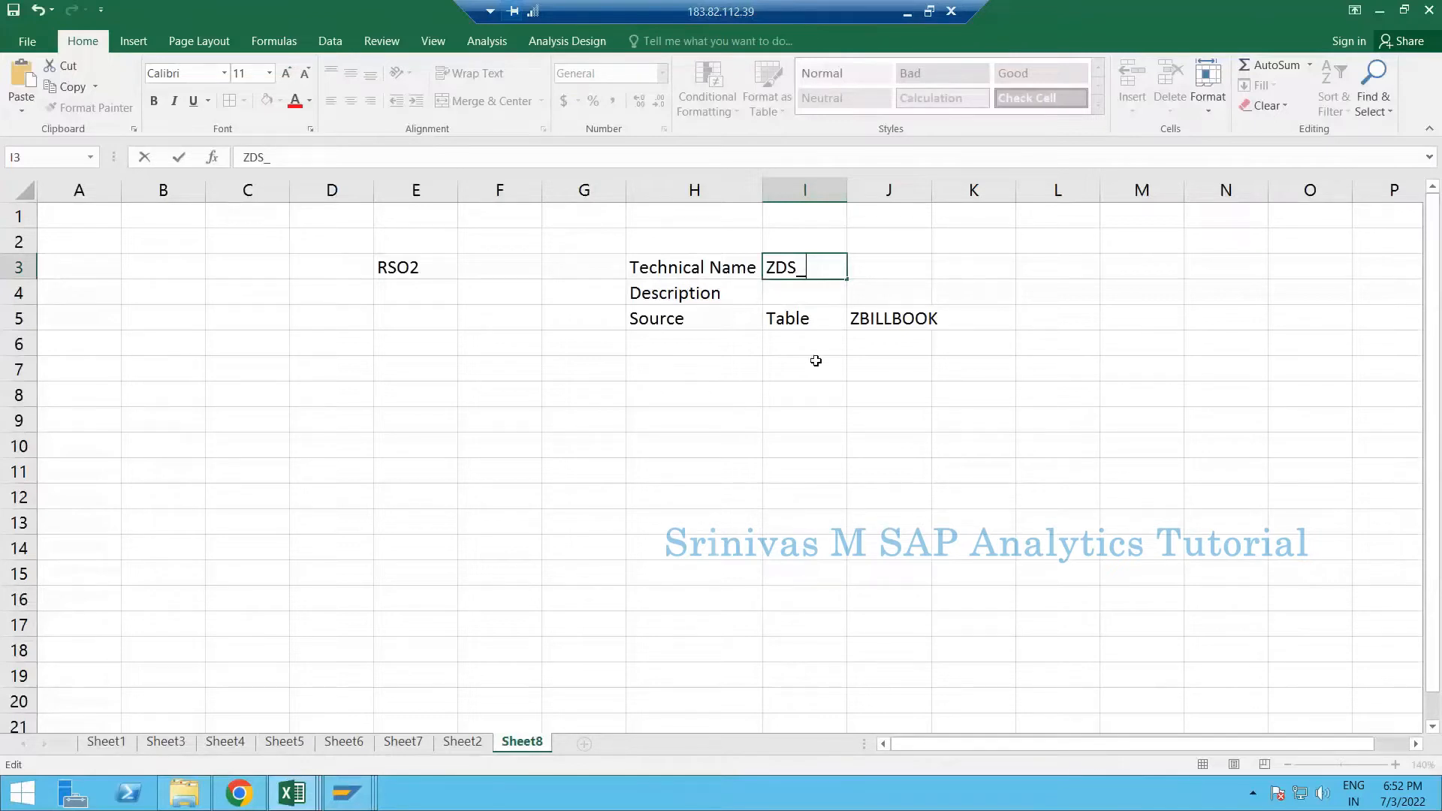
text(SR)
drag(806, 266, 826, 266)
click(827, 267)
text(_)
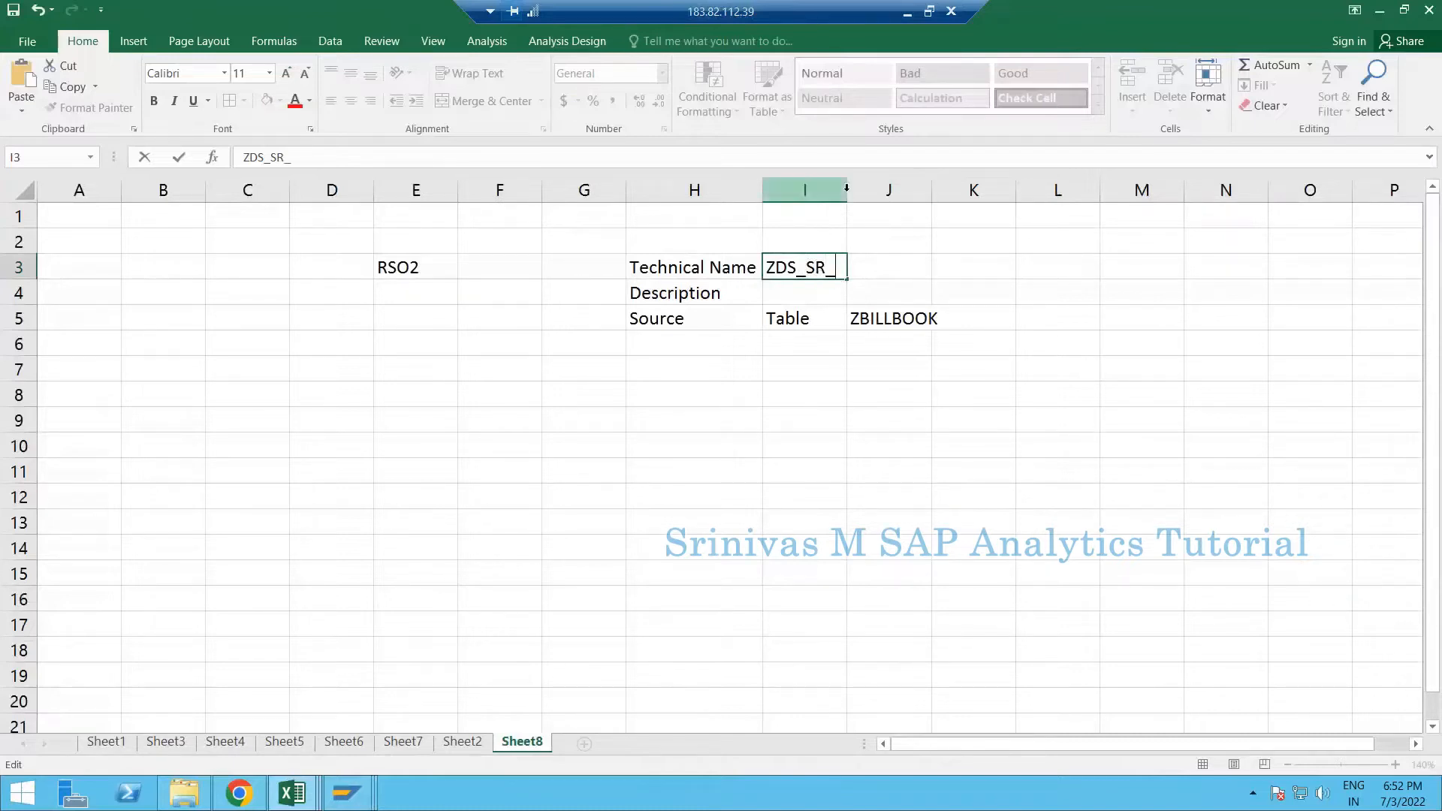
Widen column I to about 24.33 to make room for the full technical name
drag(844, 192, 937, 202)
click(786, 273)
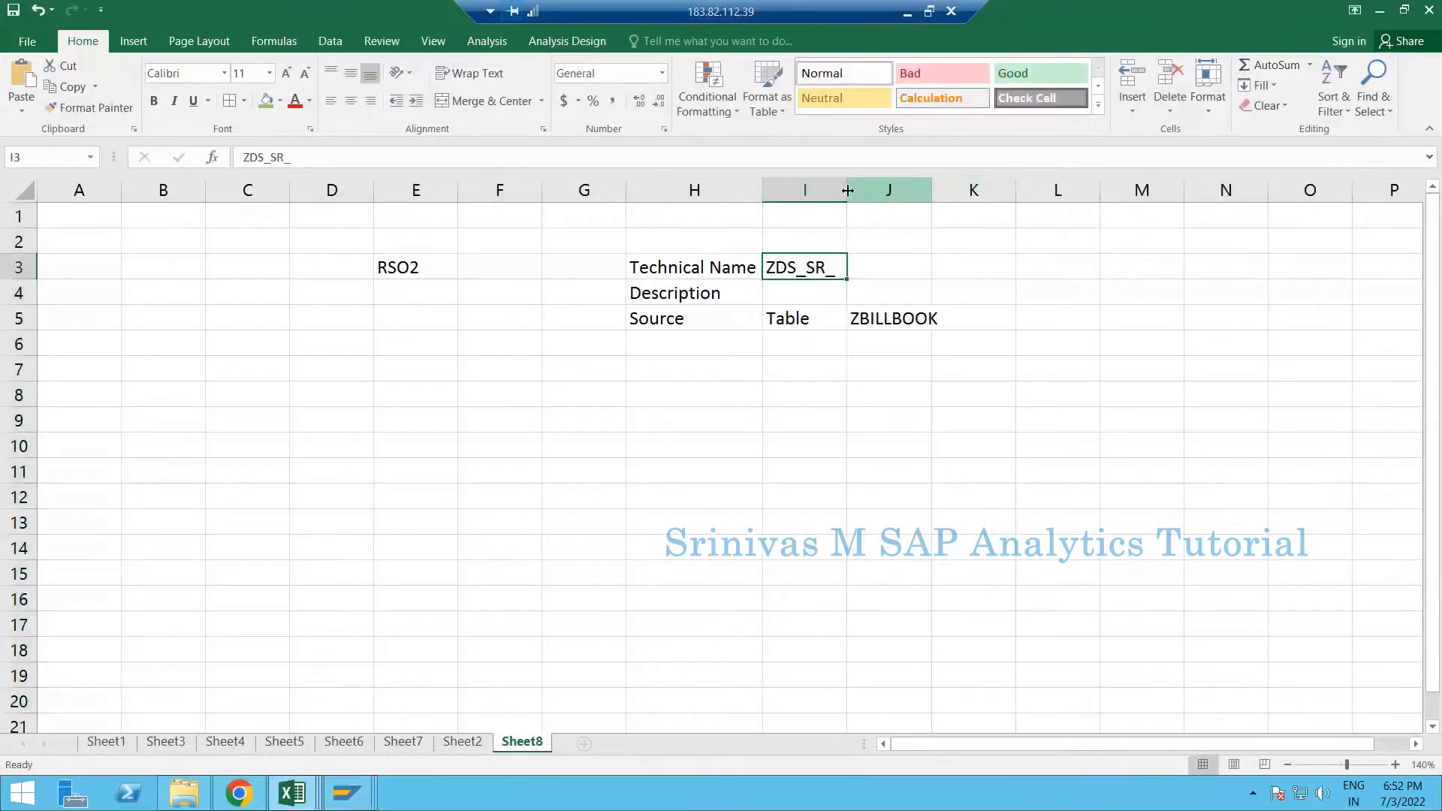
drag(847, 199, 1000, 201)
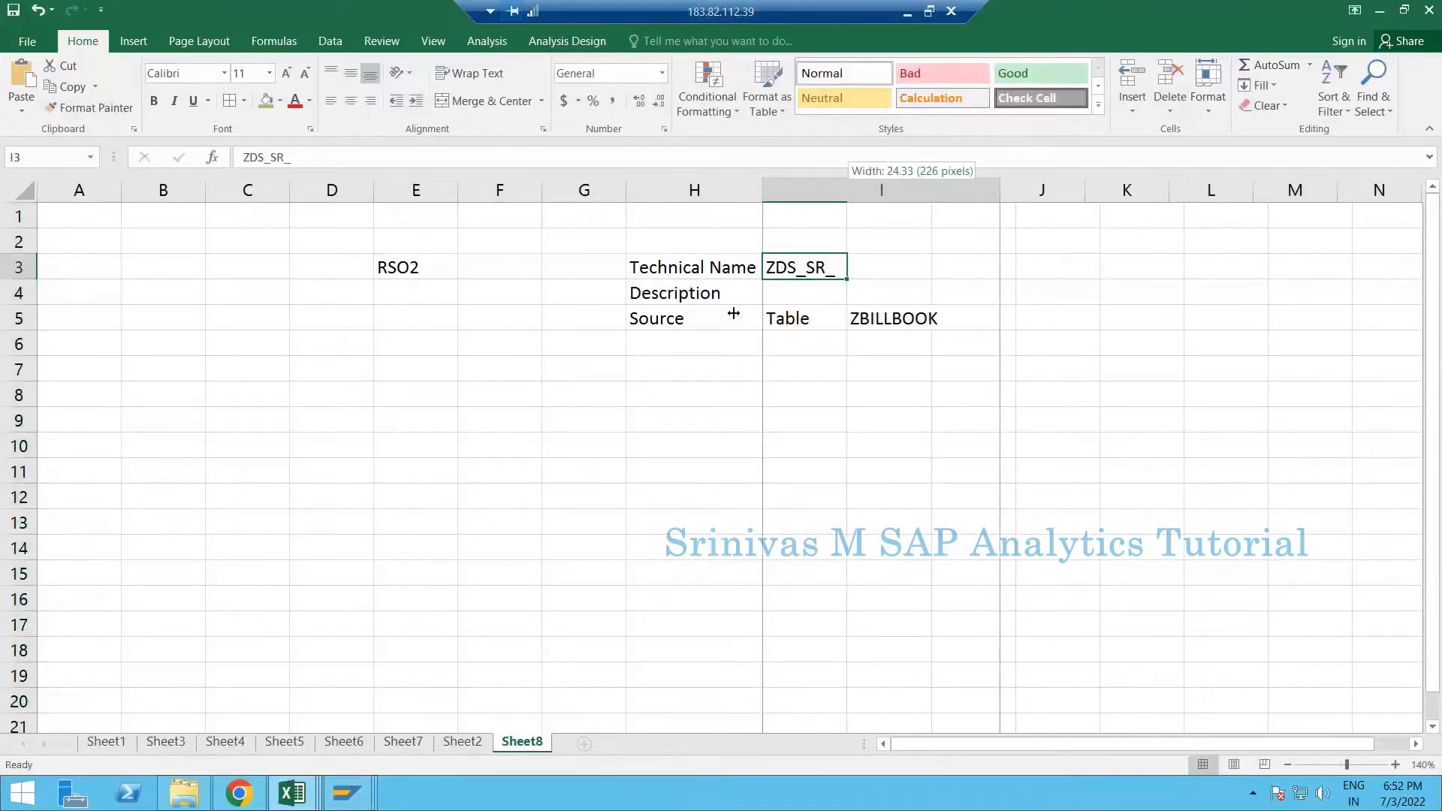
double_click(840, 272)
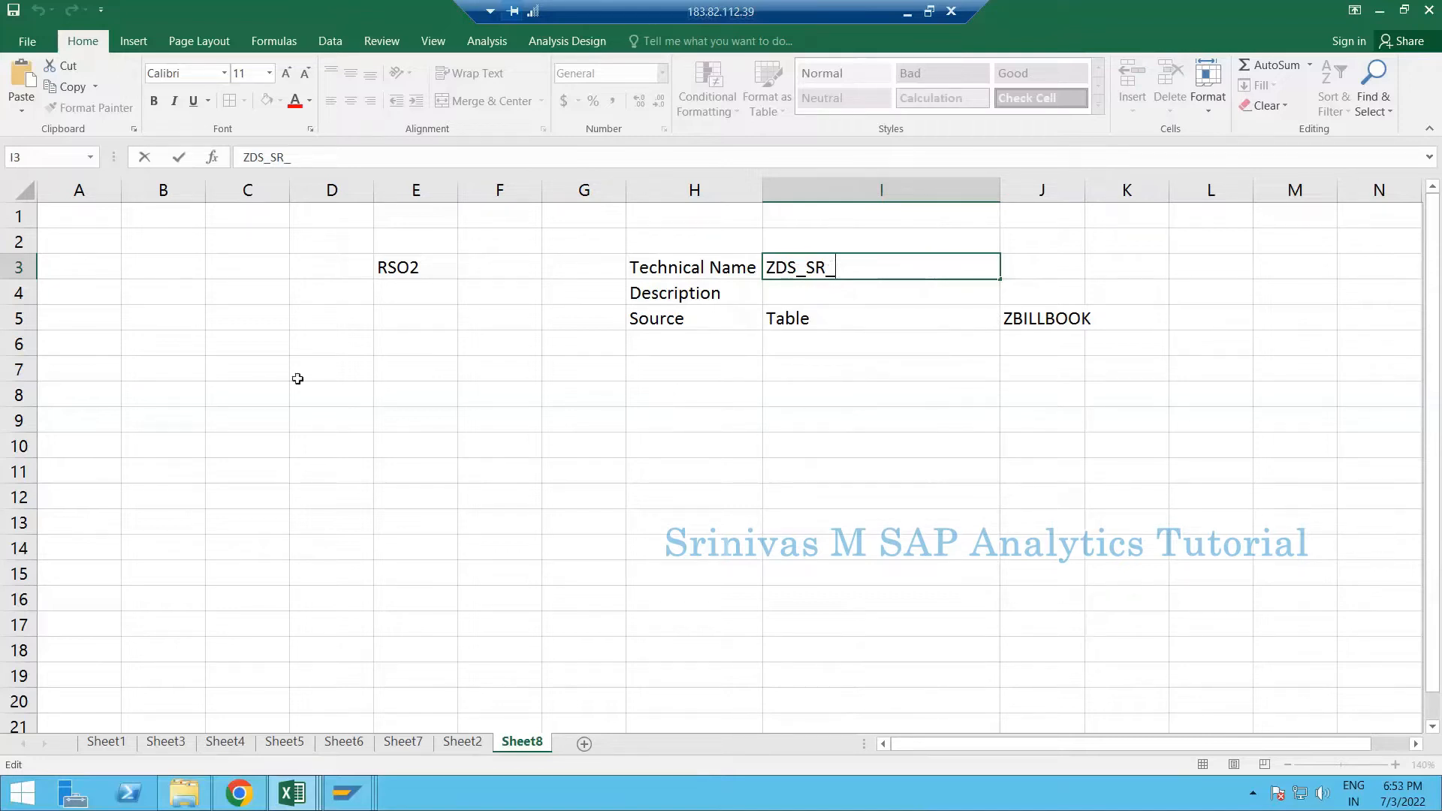
Enter the note "Naming Convenstion Document" in cell D6
click(352, 347)
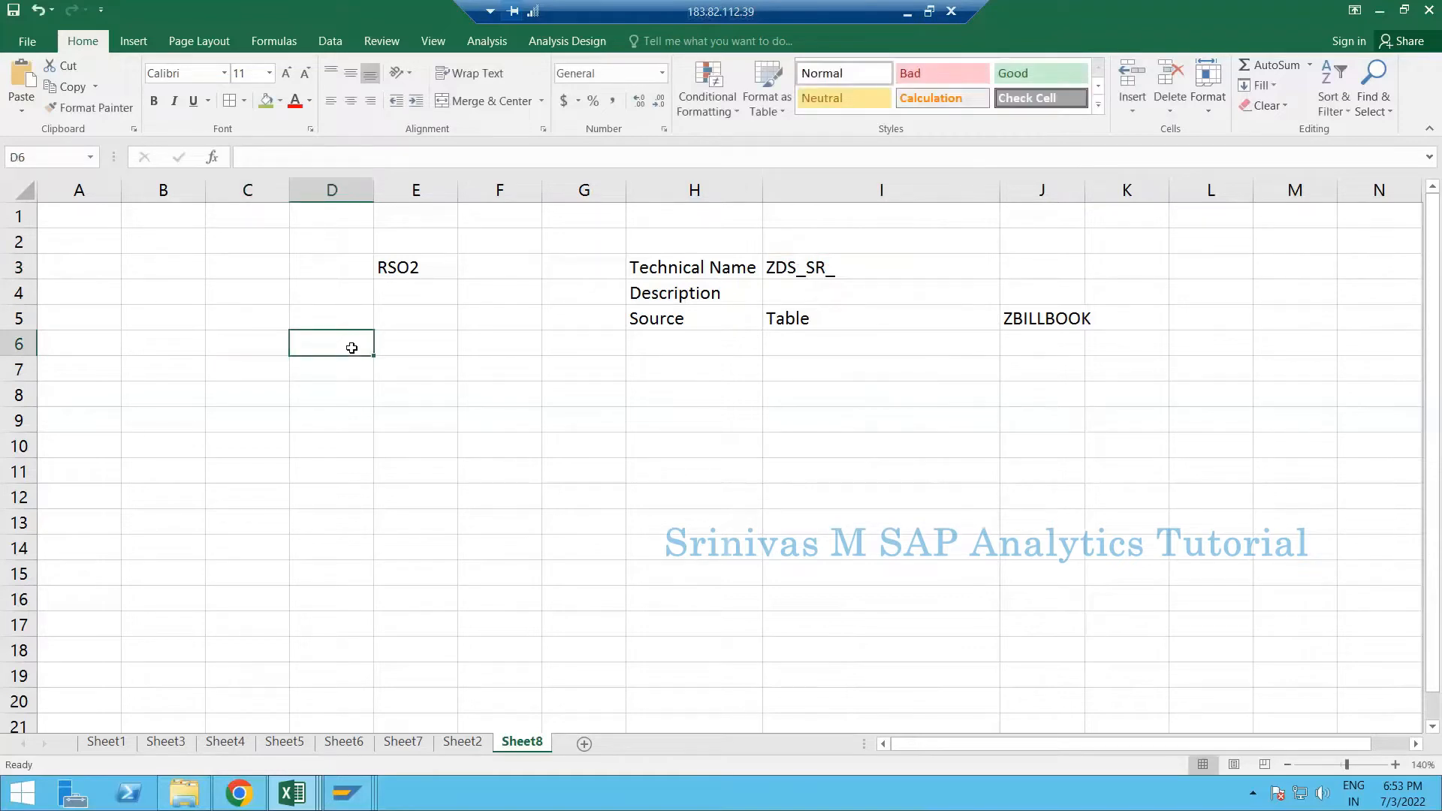
text(Naming C)
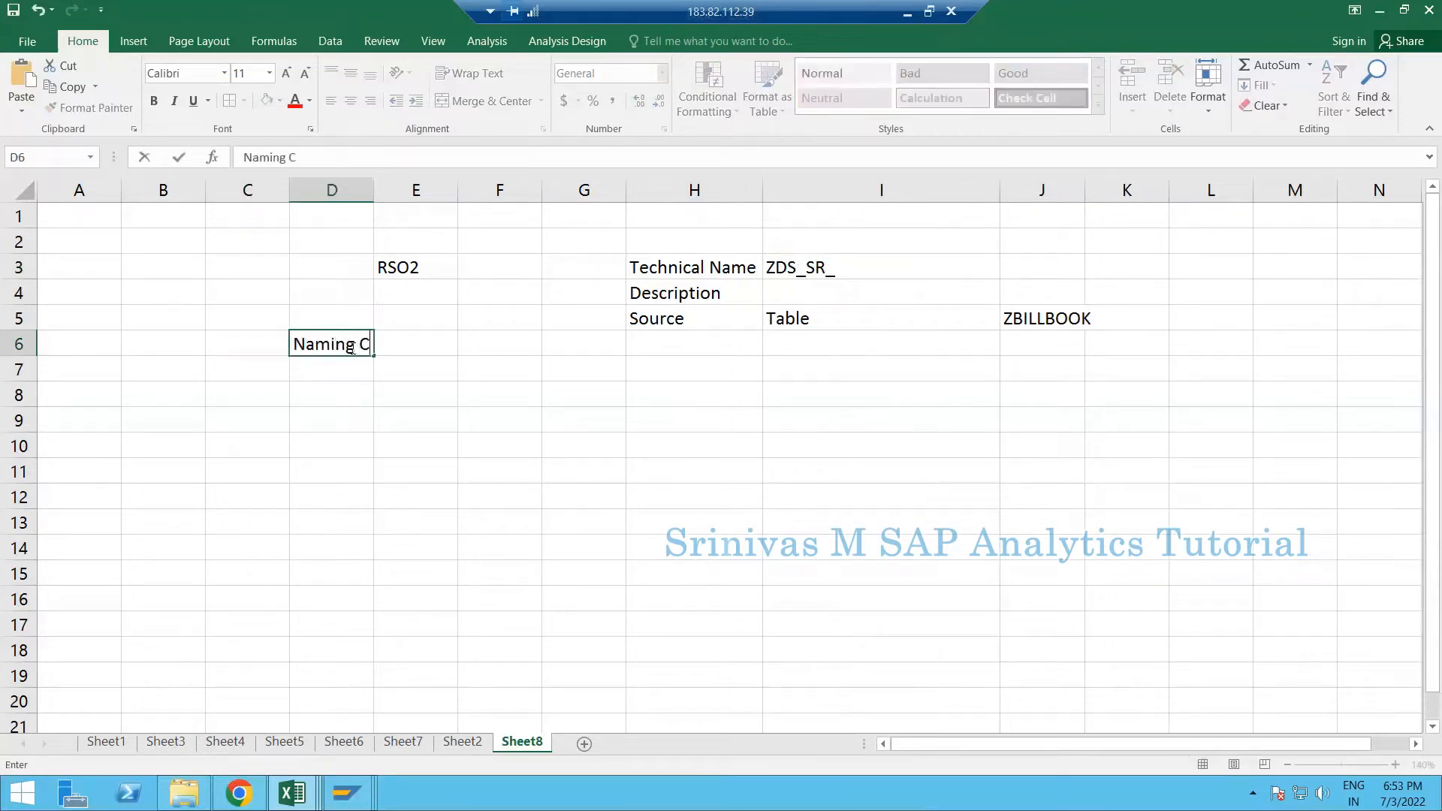
text(onvenstion Dcou)
key(BackSpace)
key(BackSpace)
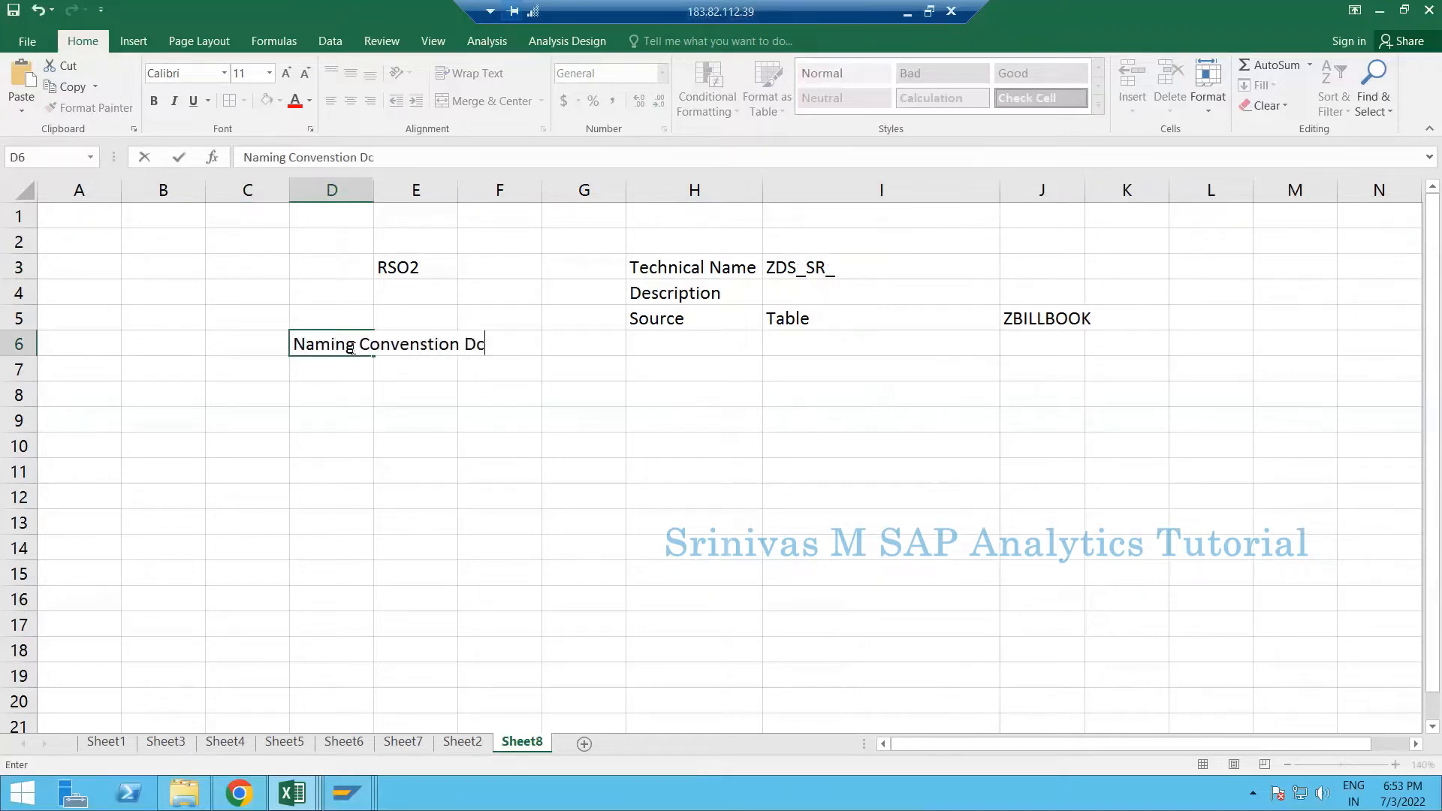
key(BackSpace)
text(ocument)
key(Return)
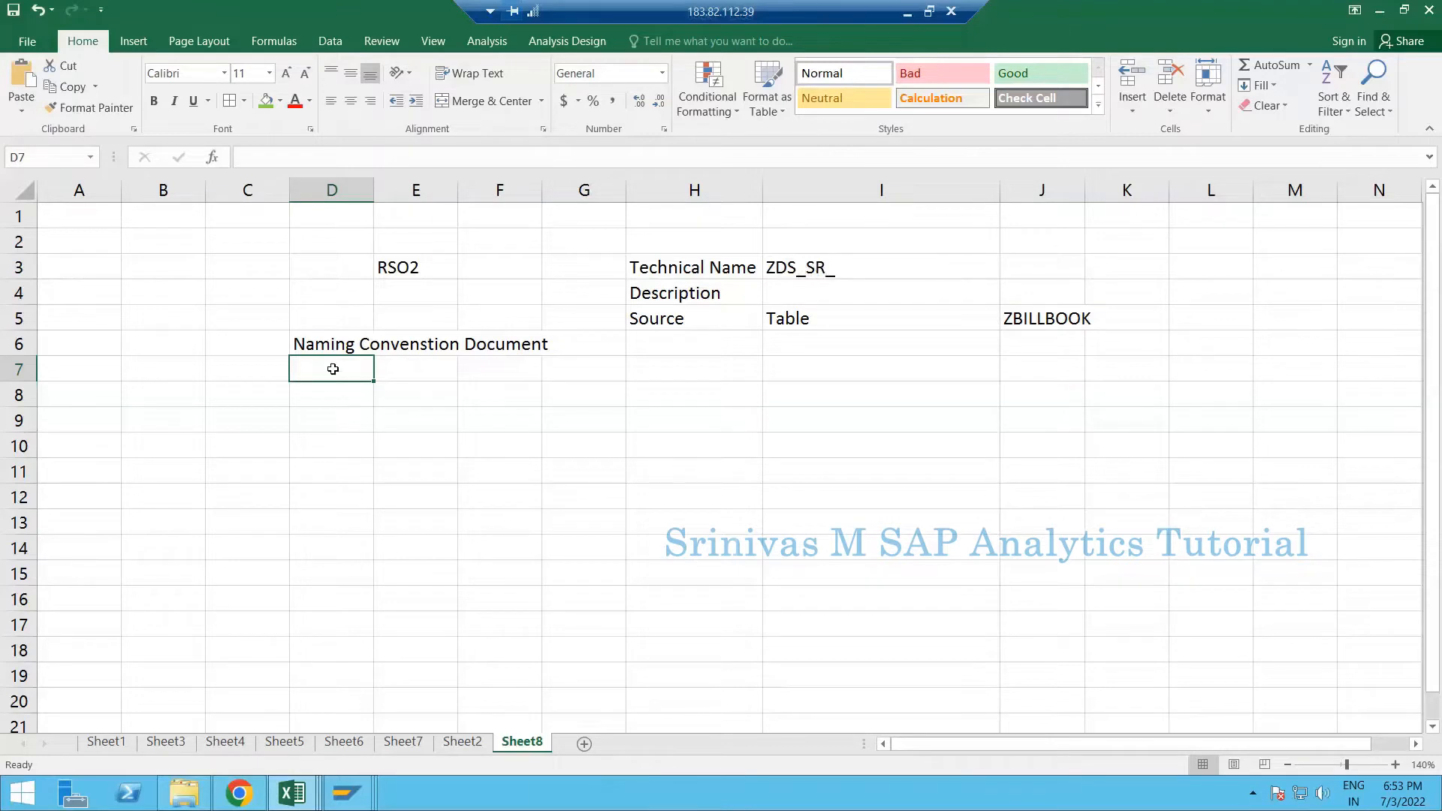
drag(333, 369, 322, 563)
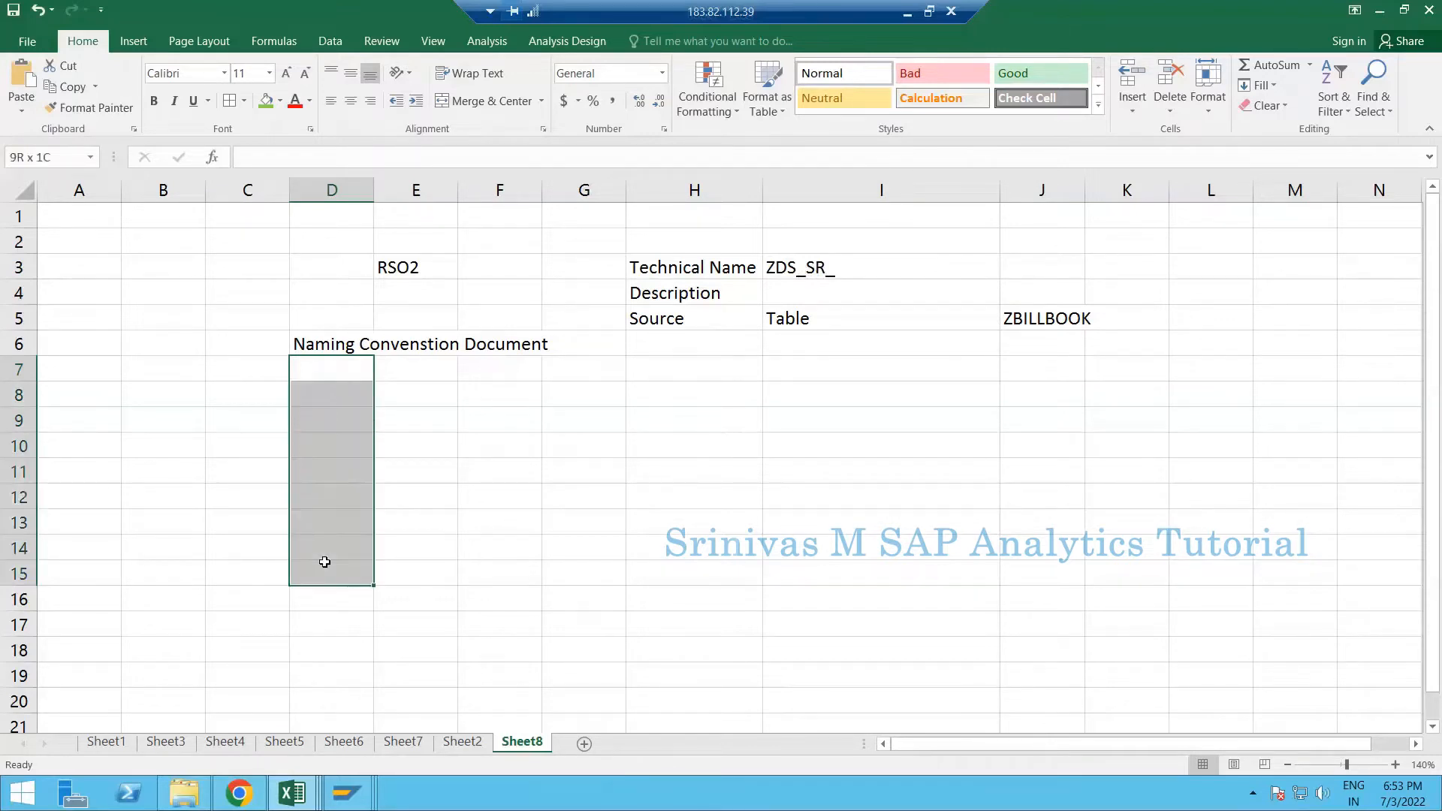
click(325, 369)
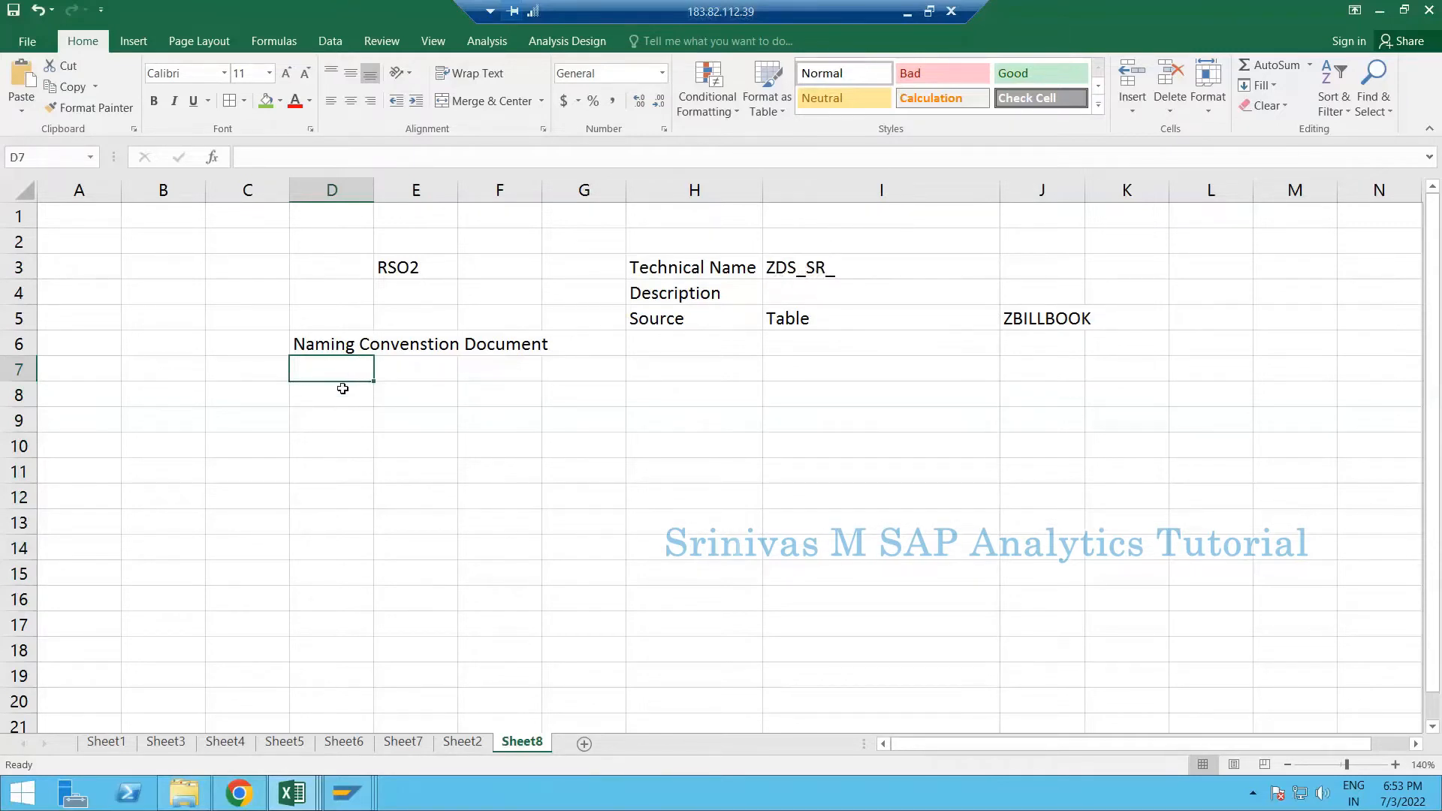
Append the table name from J5 to the technical name in I3, making it ZDS_SR_ZBILLBOOK
click(847, 266)
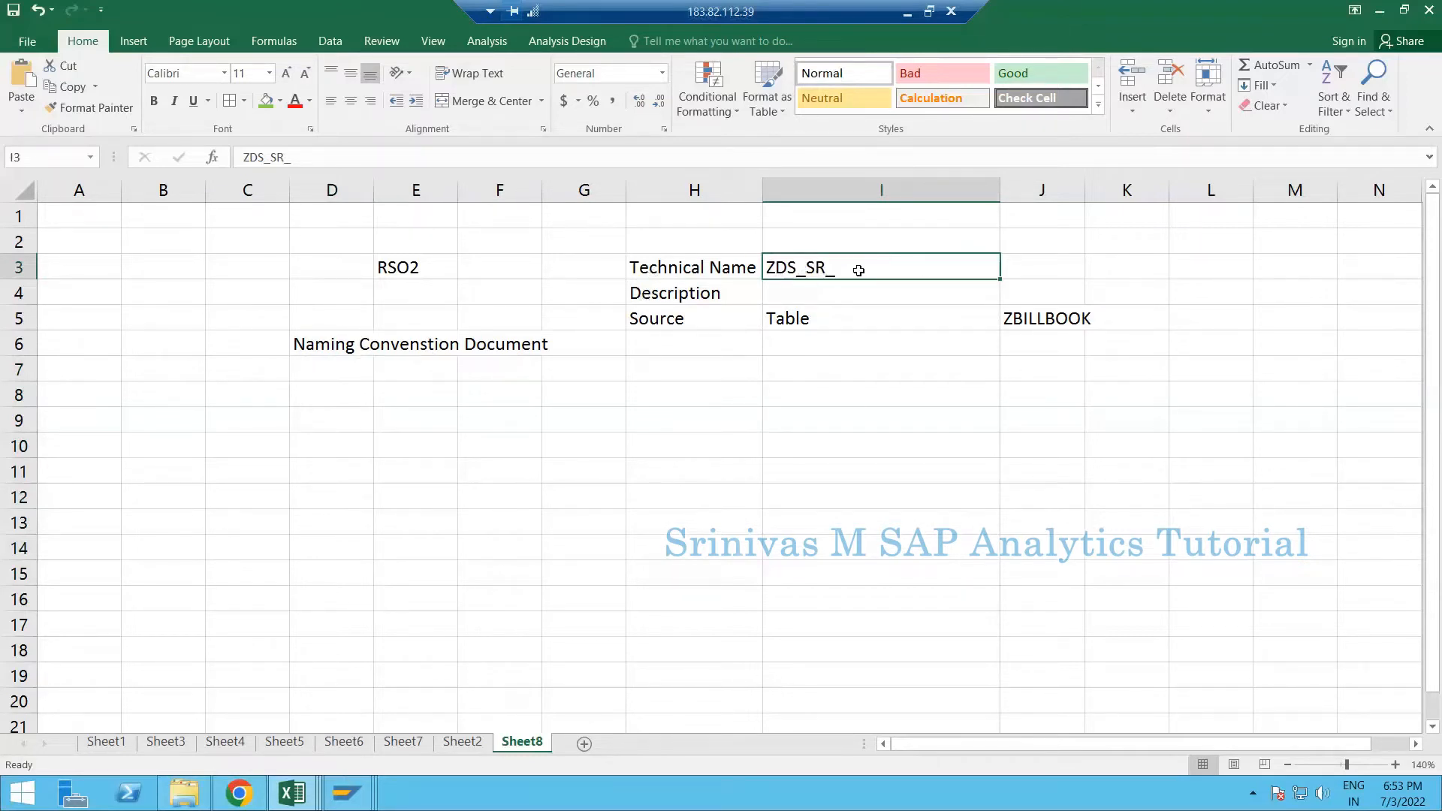
double_click(829, 274)
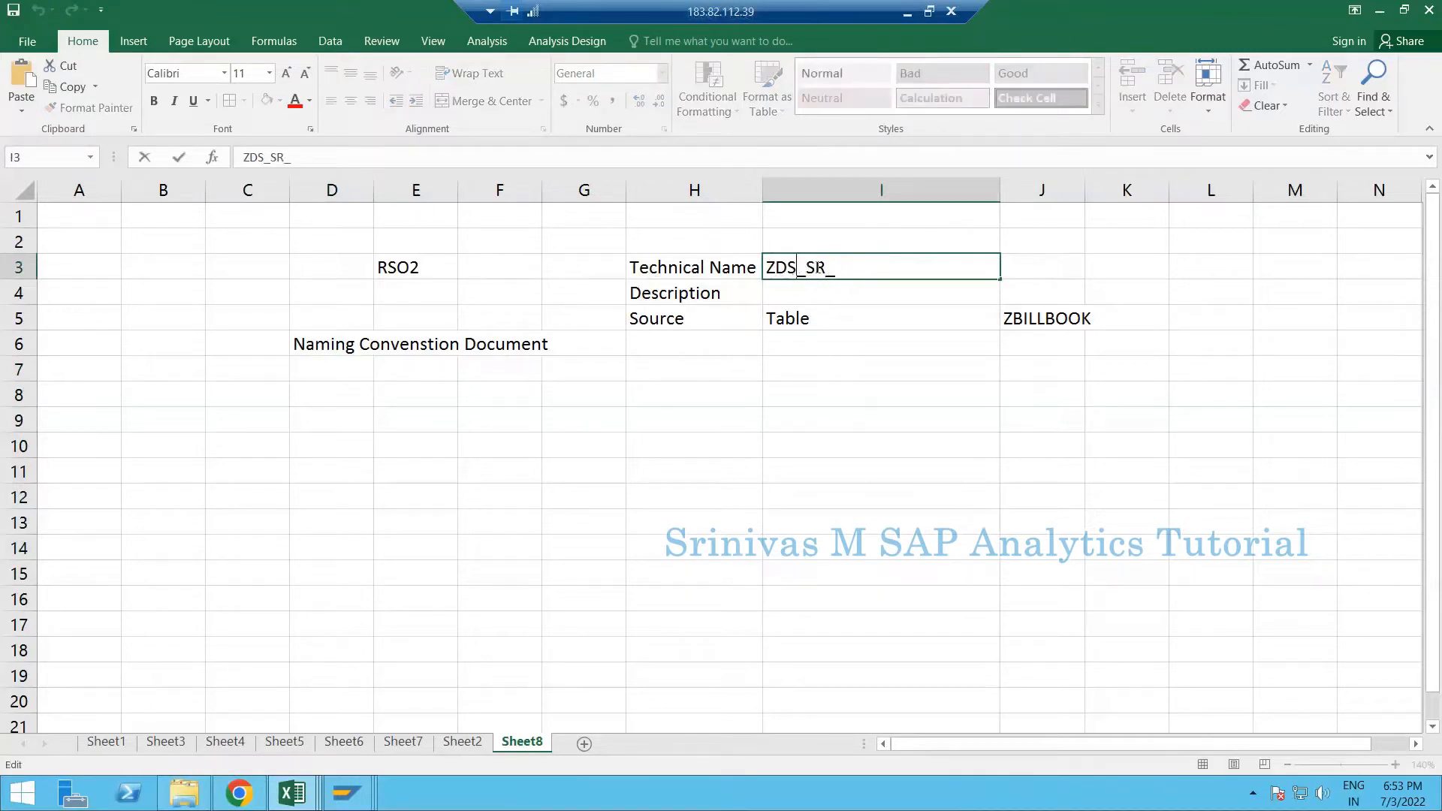
click(1063, 321)
drag(309, 157, 226, 158)
key(ctrl+c)
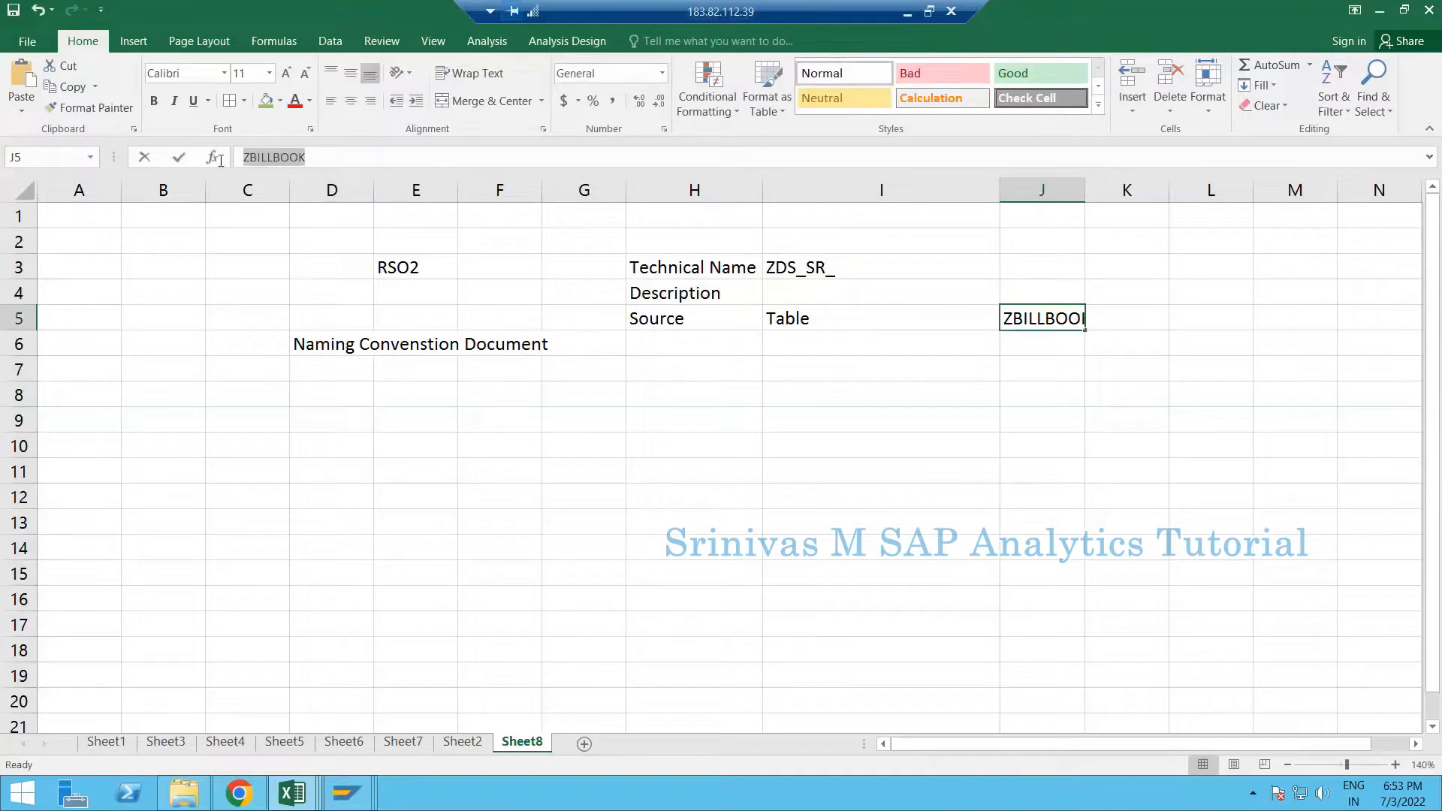
double_click(857, 264)
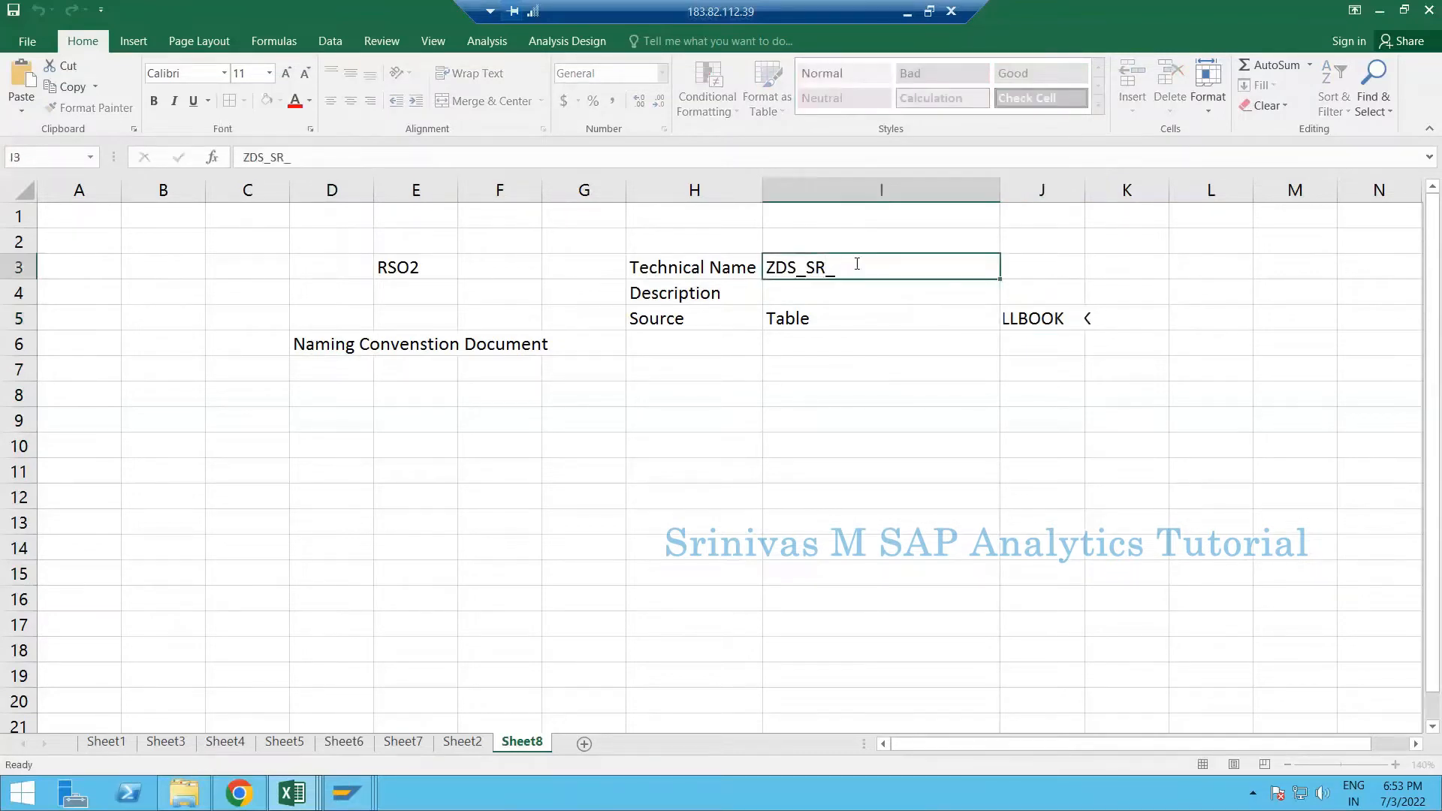
key(ctrl+v)
key(Return)
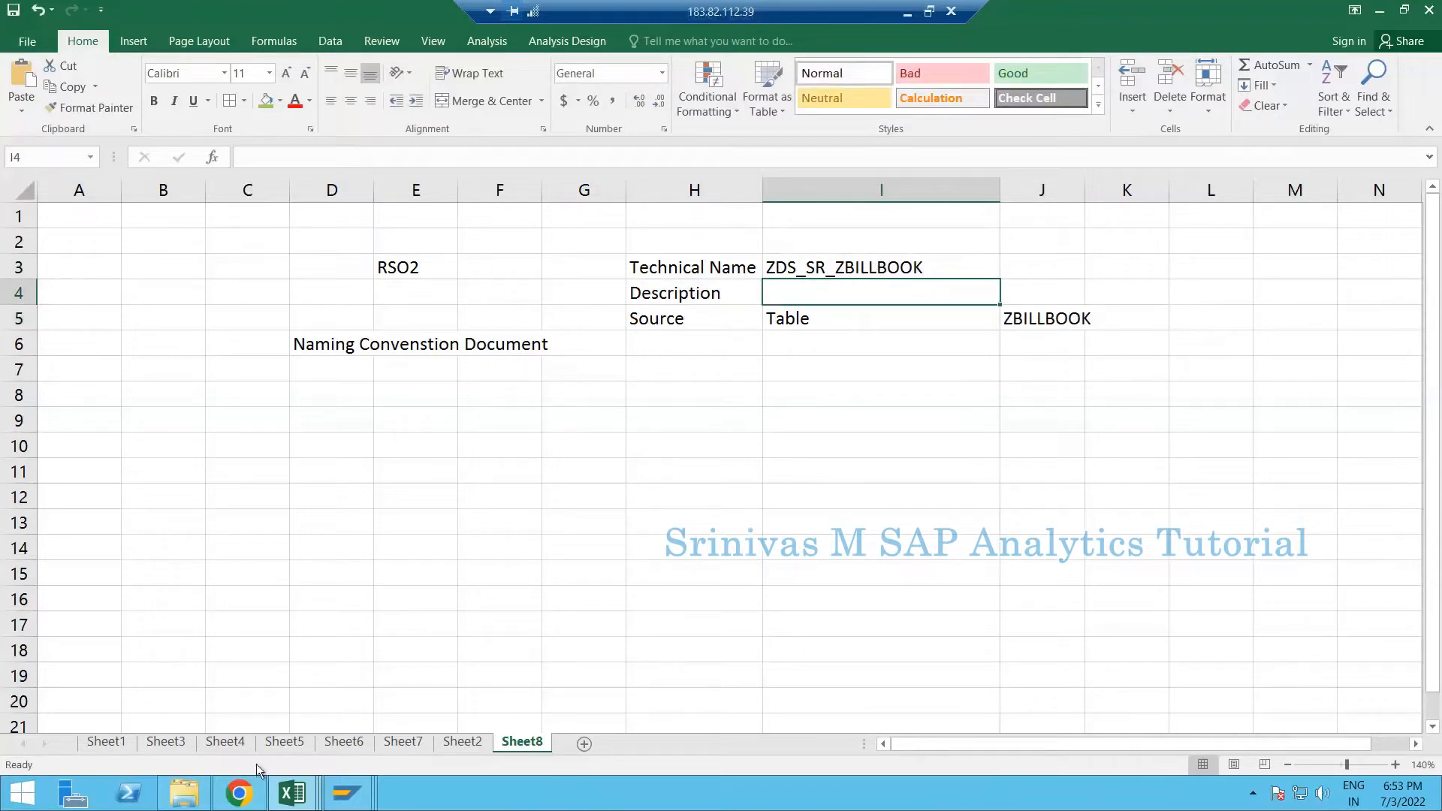
Check the table's short description in SAP, and enter "Data Source on Bill Book Table" as the description in I4 in Excel
mouse_move(339, 796)
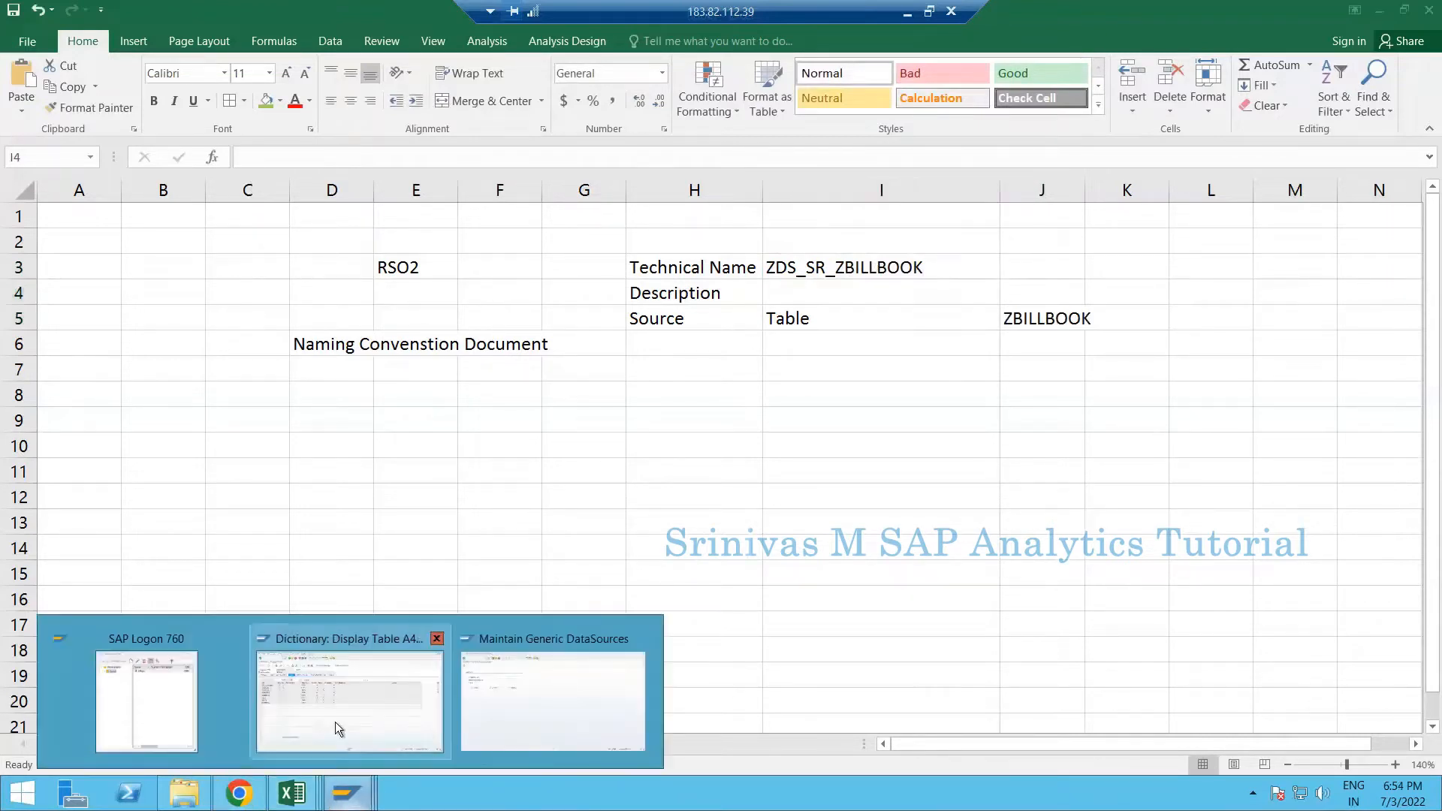
click(305, 663)
double_click(161, 161)
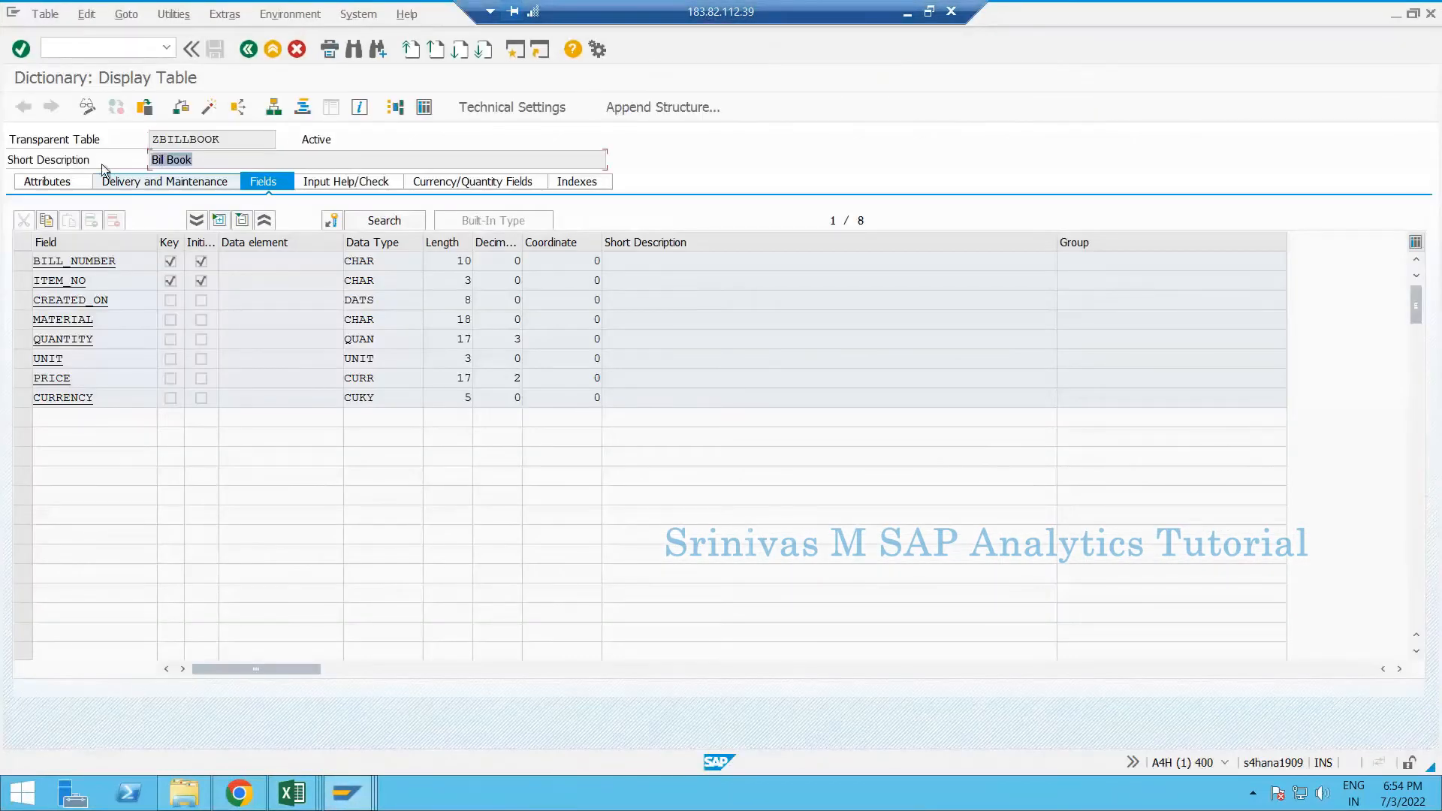
key(alt+Tab)
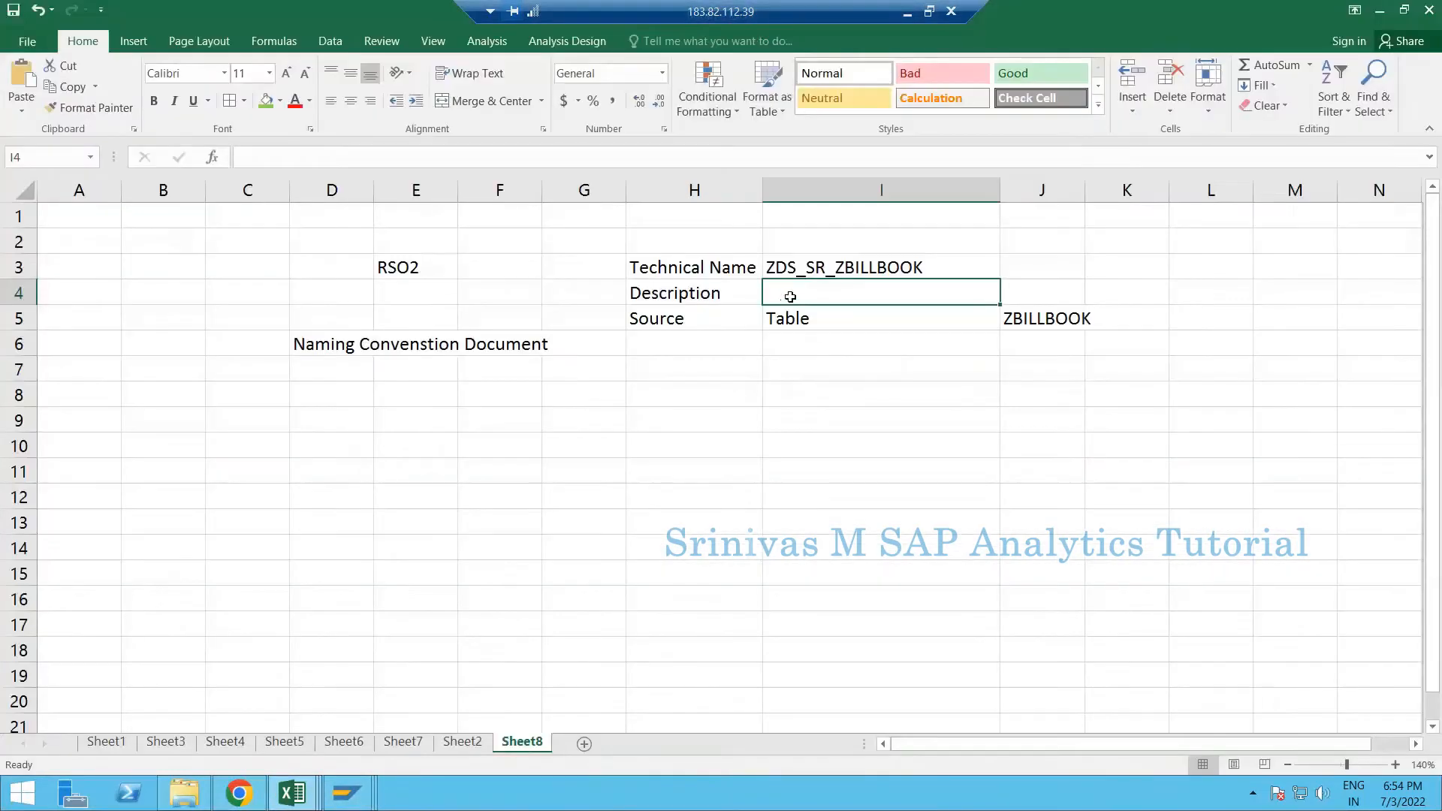
text(Data)
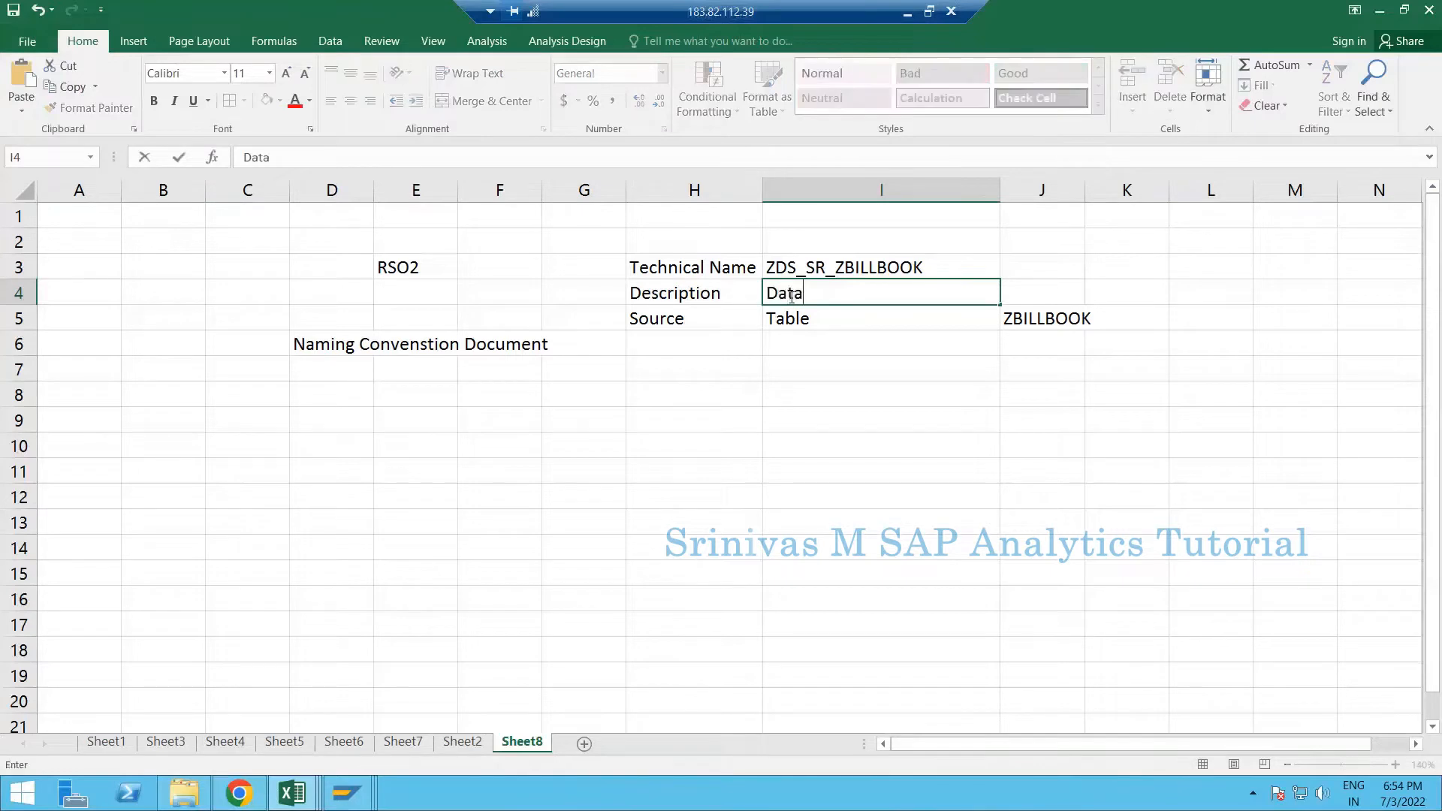
text( Source on Bill Book)
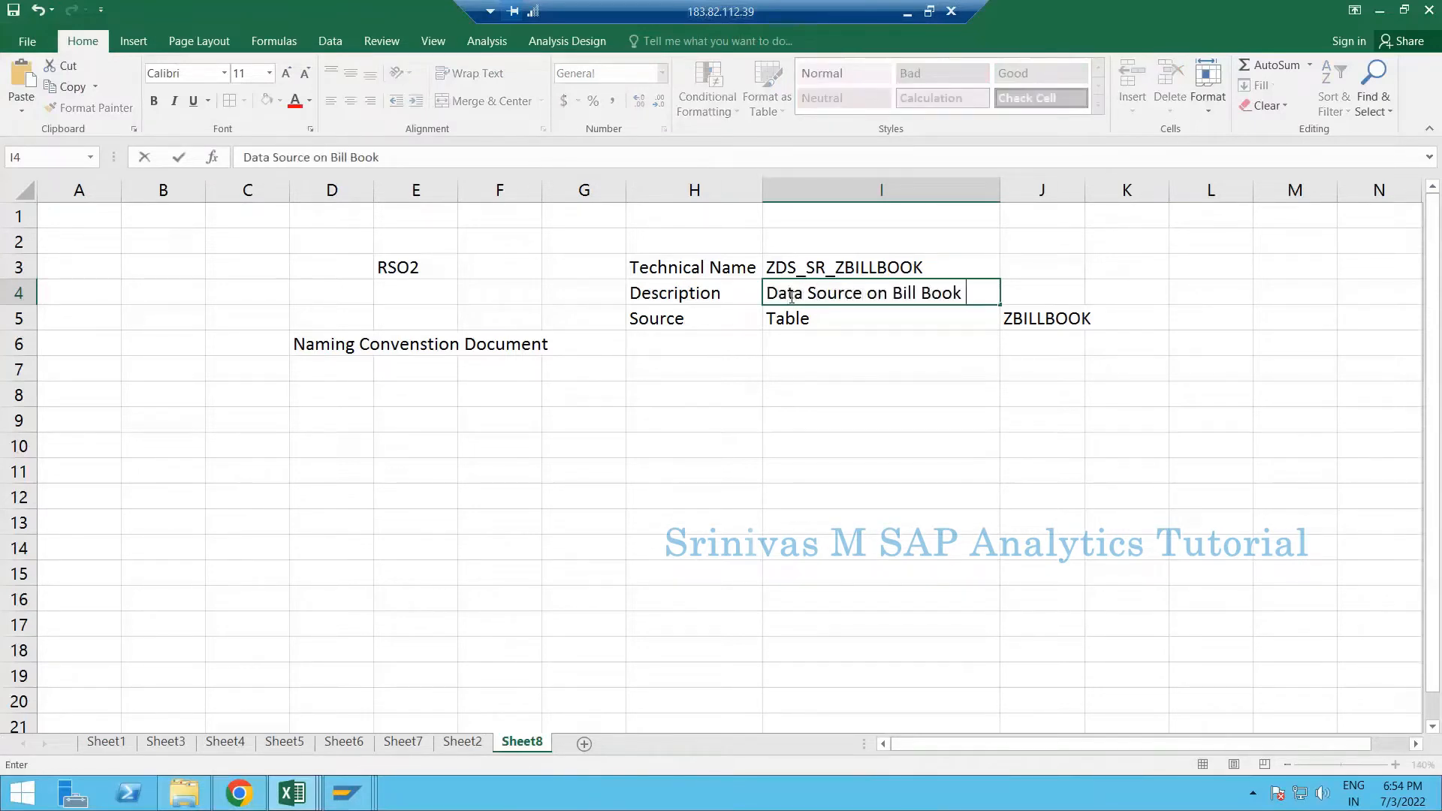
text( Table)
key(Return)
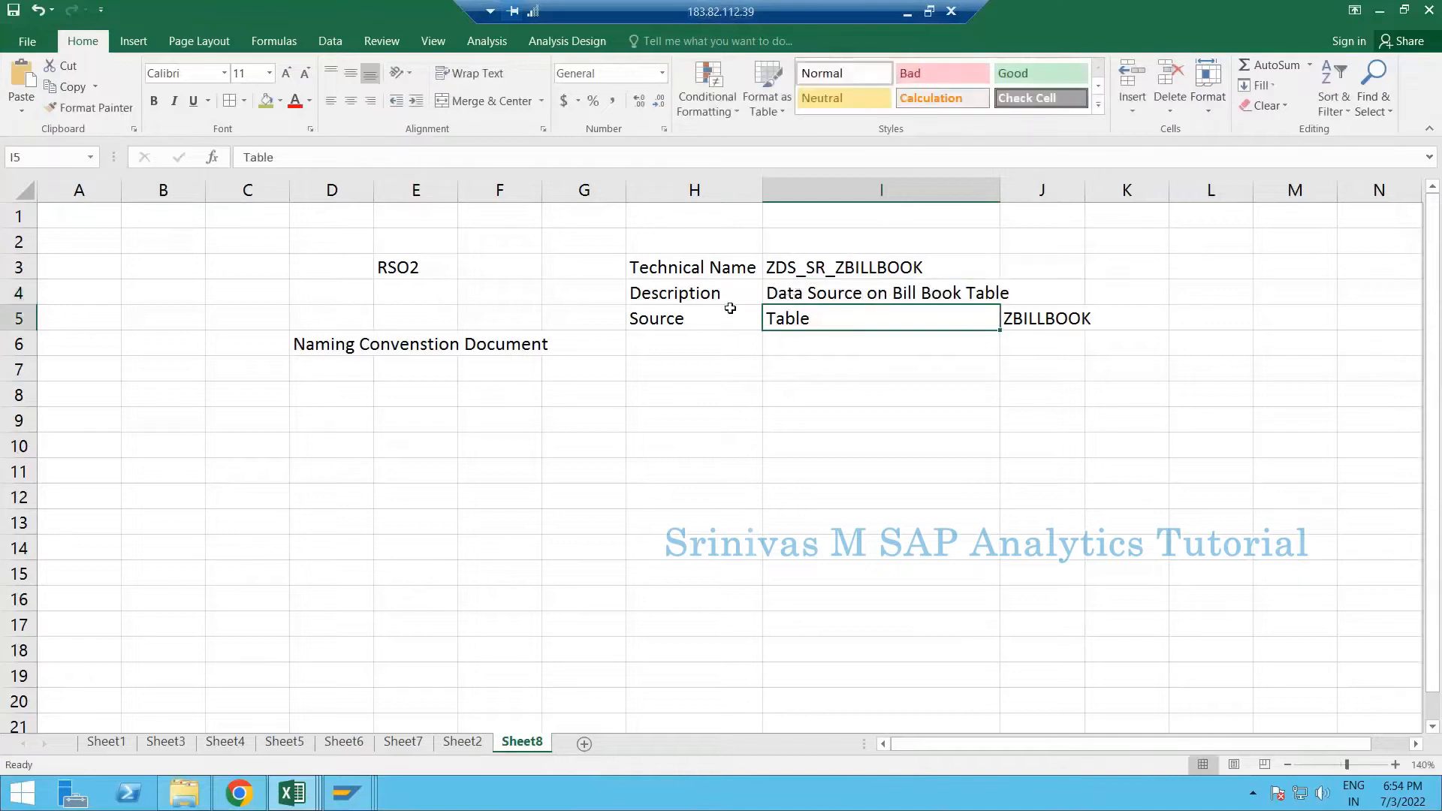
Widen column I slightly so the full description in I4 fits within its cell
drag(1002, 190, 1018, 189)
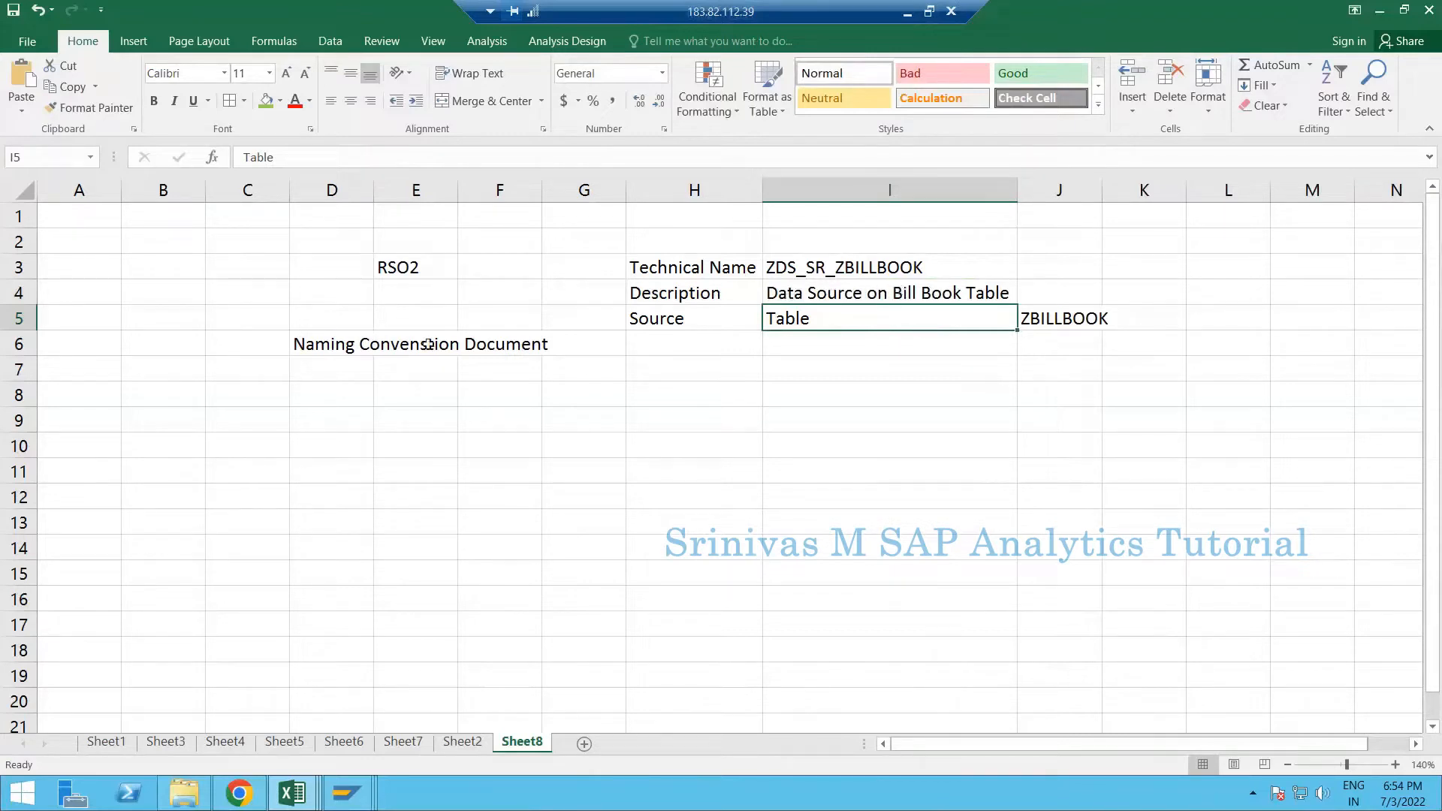
Review the planned technical name, description and source table in the sheet against the naming convention note
drag(331, 346, 324, 456)
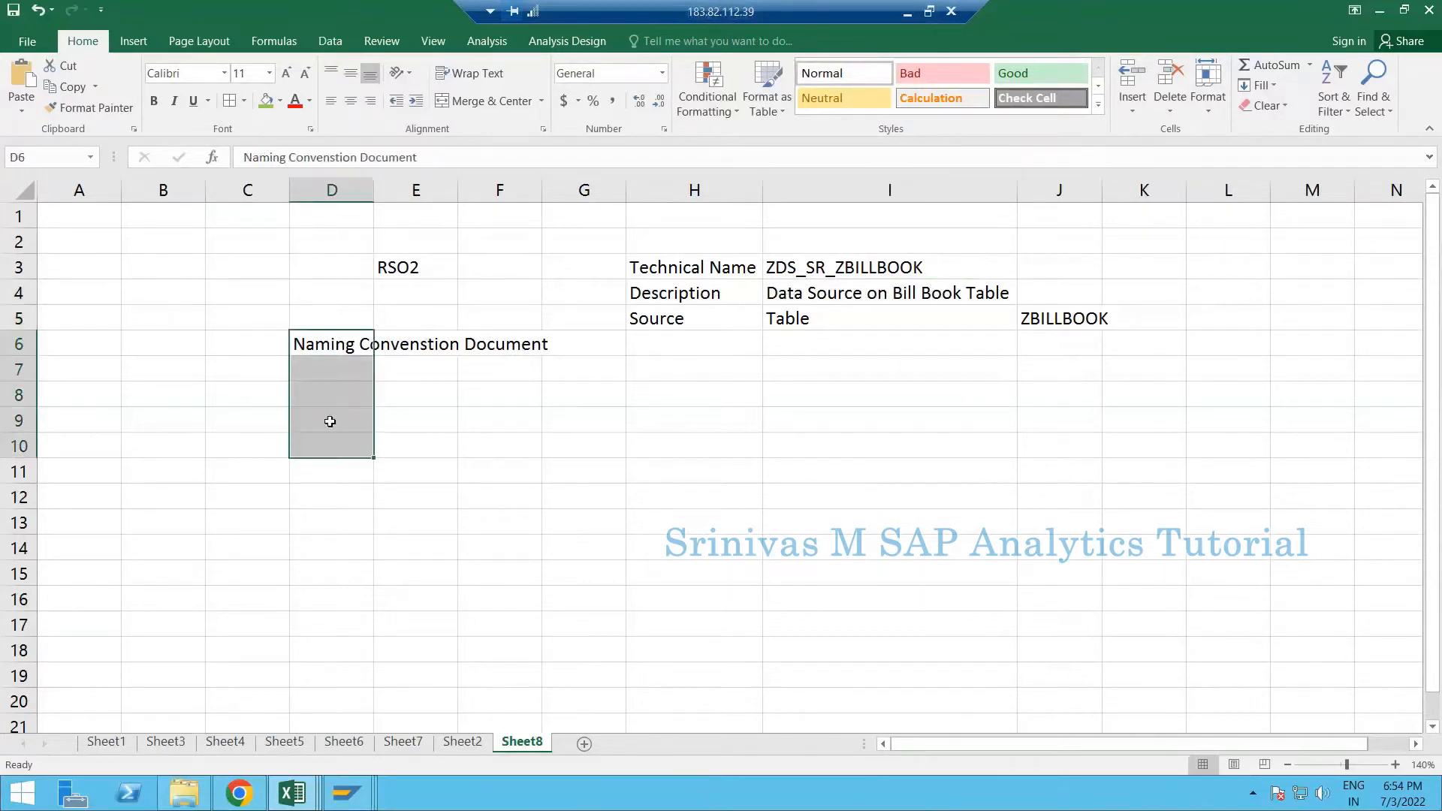
click(850, 268)
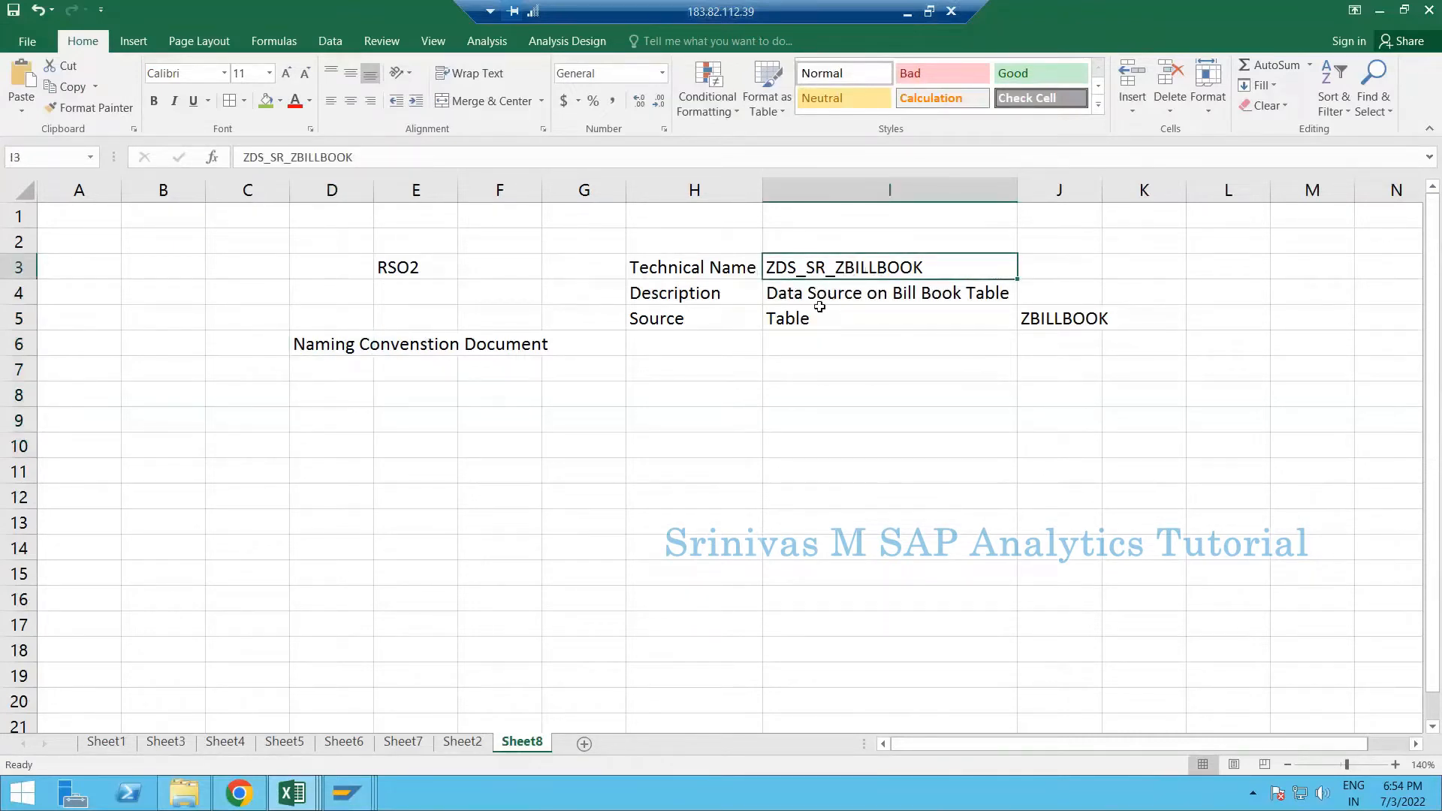
click(324, 347)
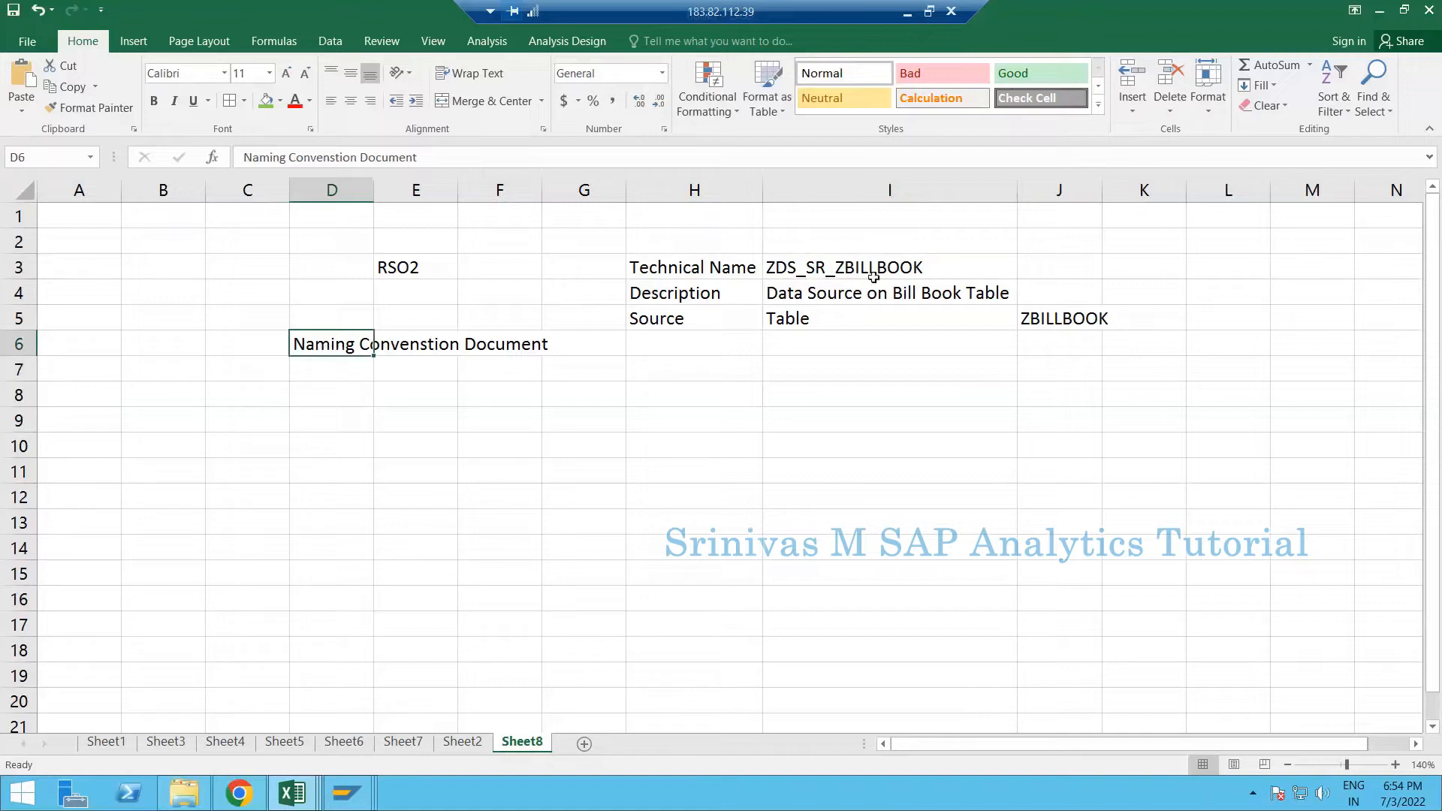
click(821, 273)
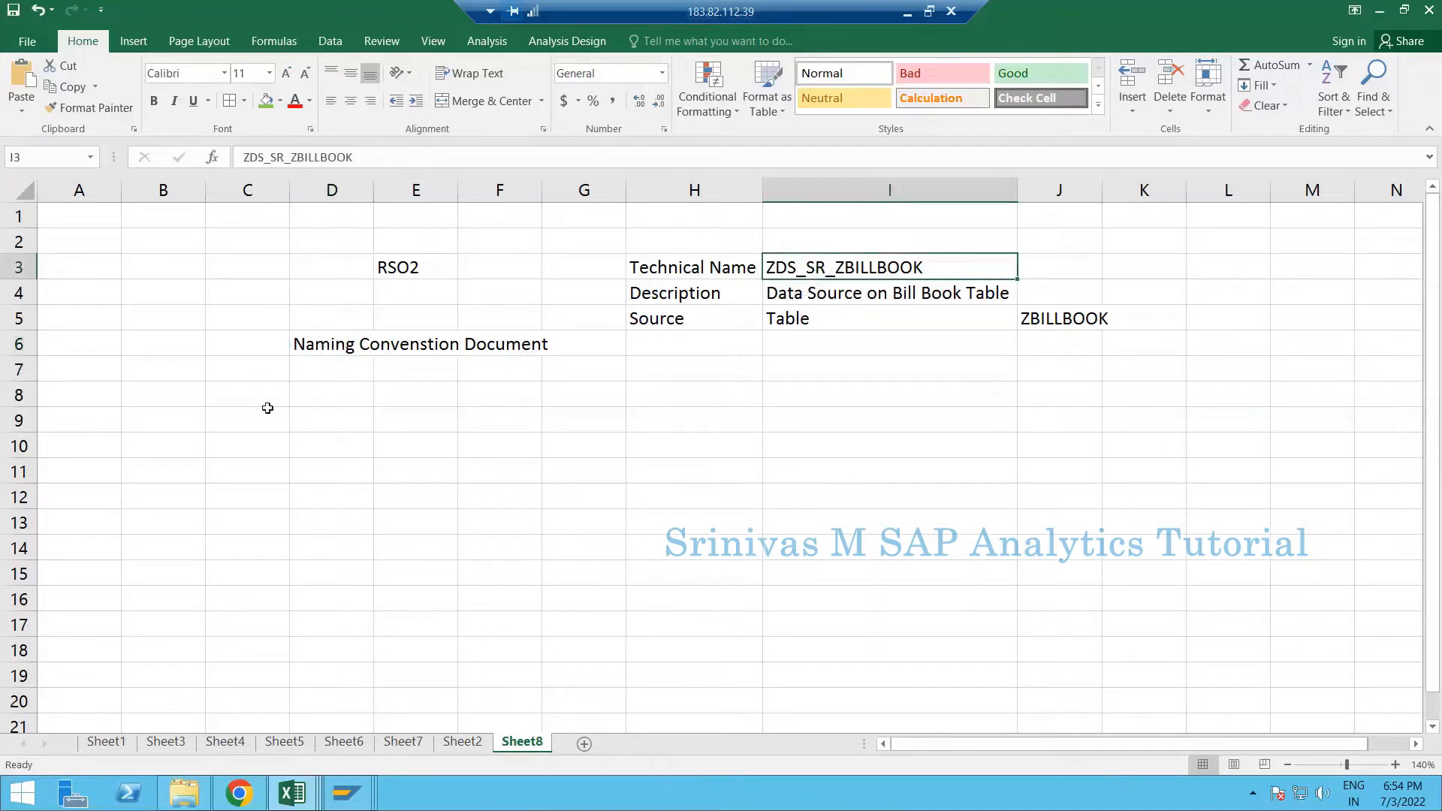
click(306, 394)
click(309, 419)
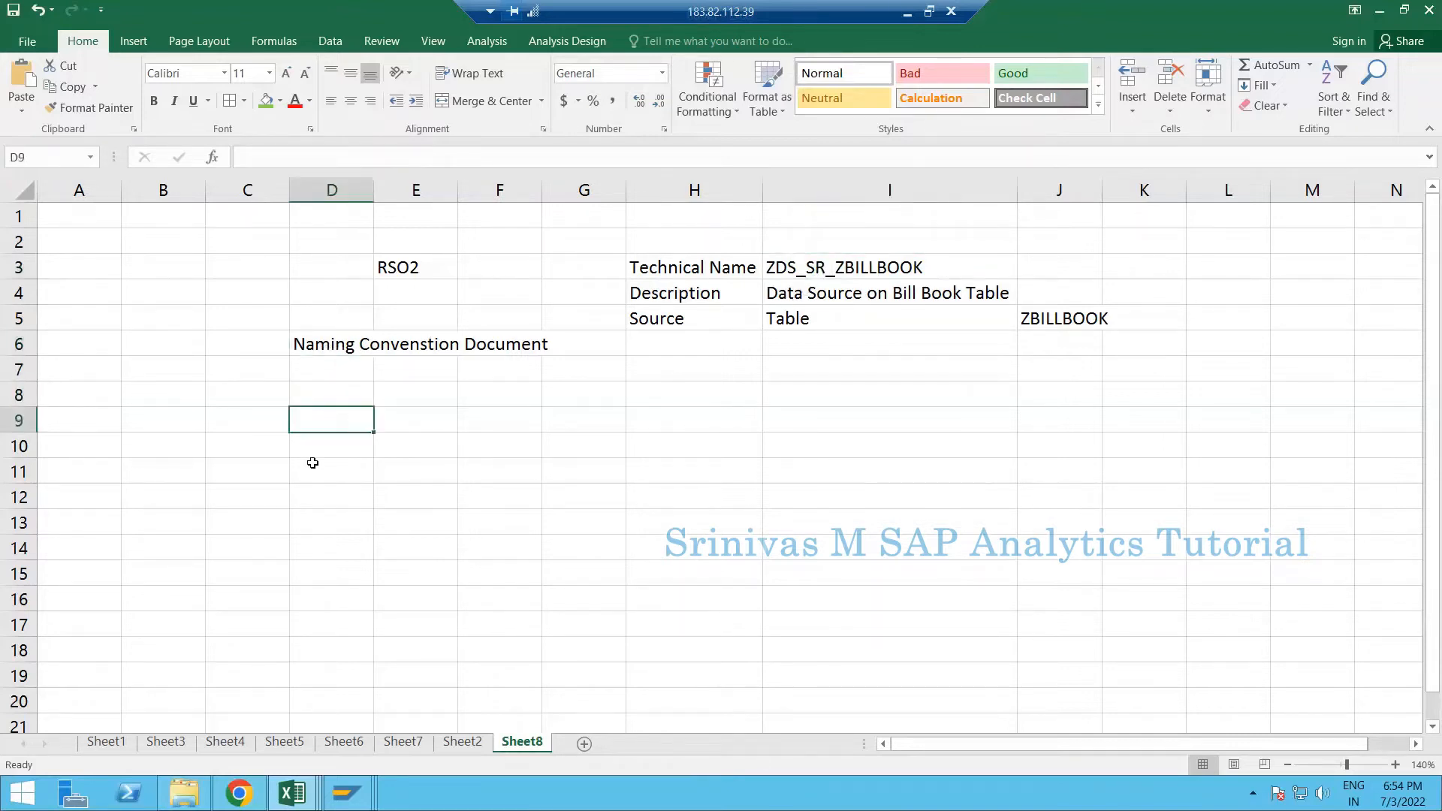
click(314, 470)
click(323, 502)
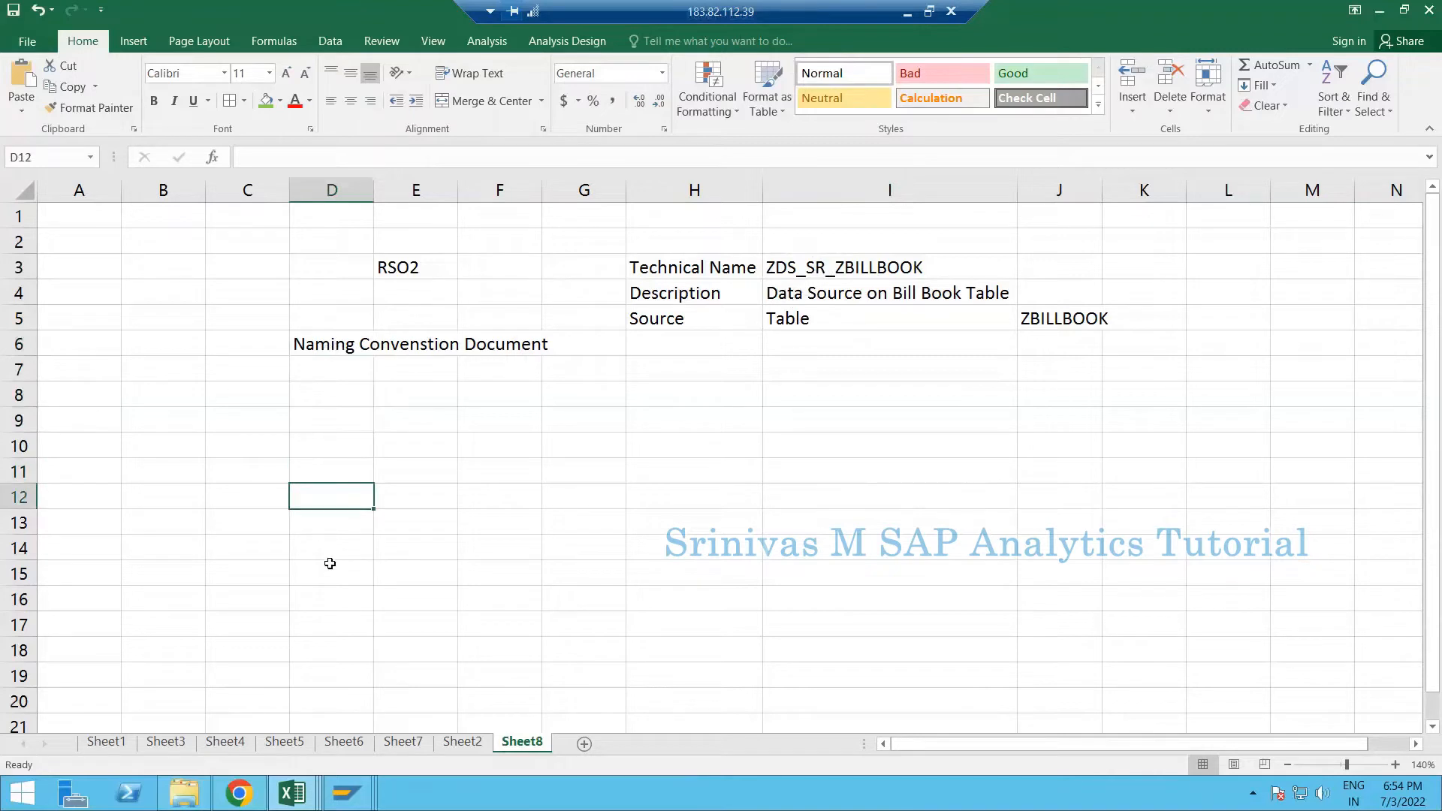
click(328, 554)
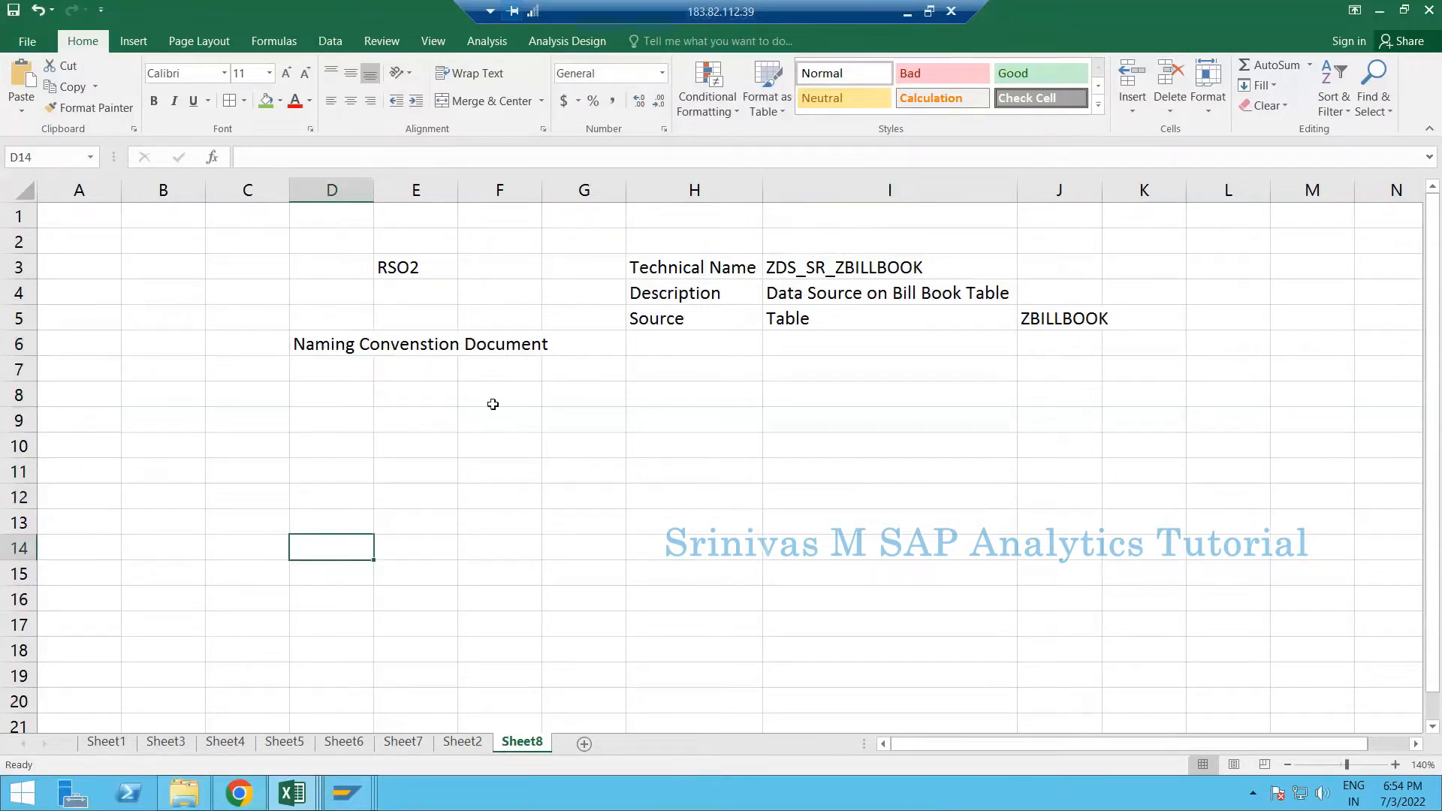
click(805, 267)
click(844, 290)
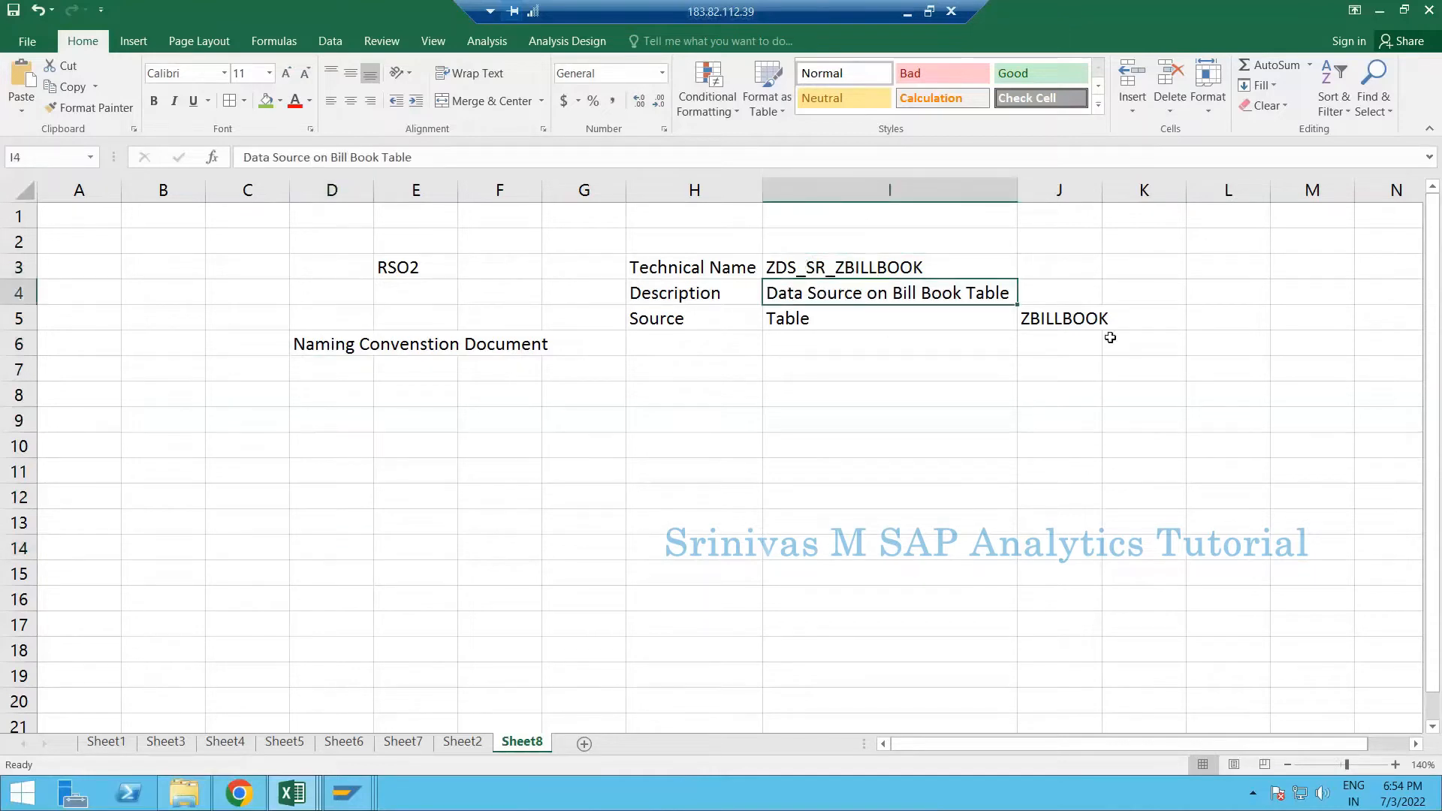
click(1043, 323)
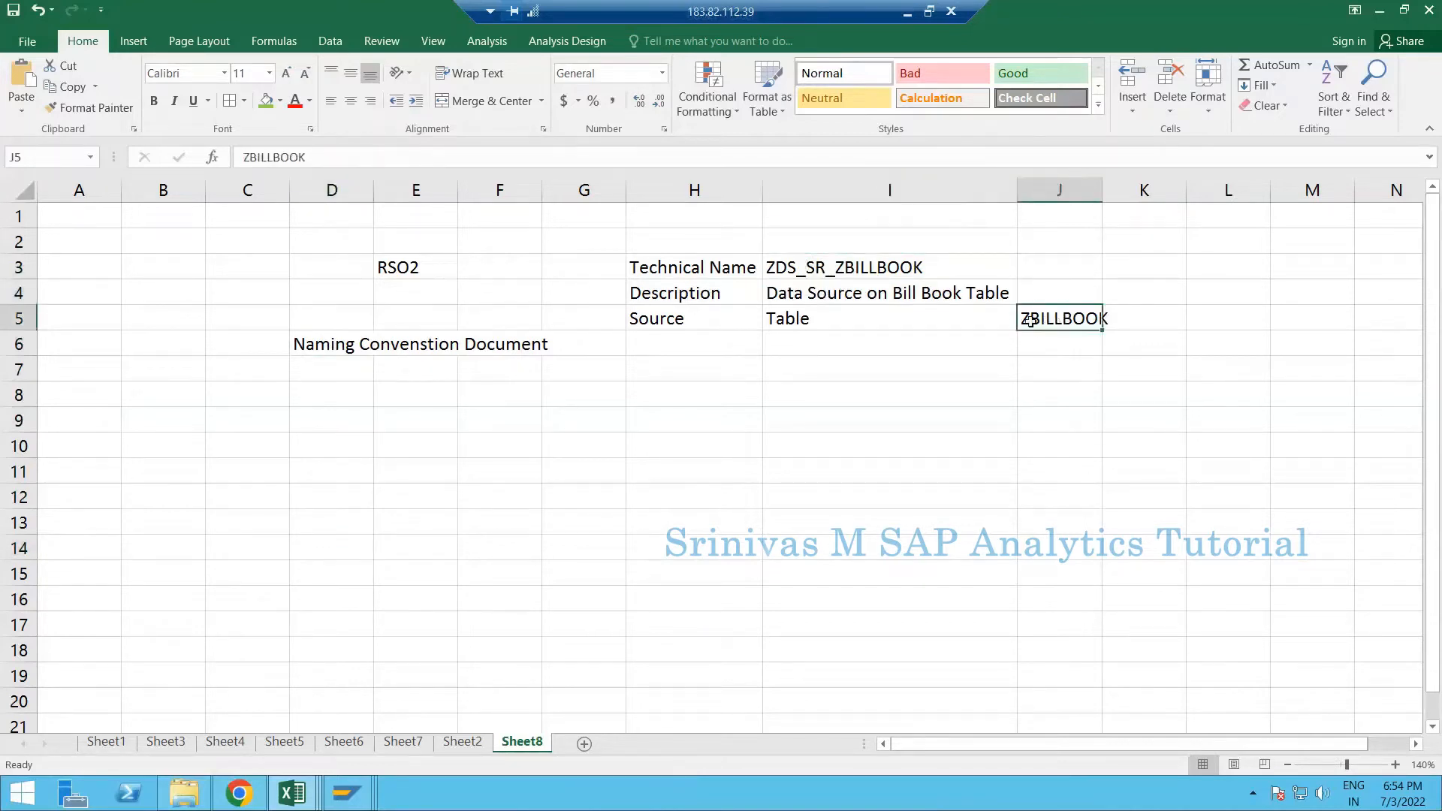
Copy the technical name from I3 and create a transaction data DataSource named ZDS_SR_ZBILLBOOK in SAP's Maintain Generic DataSources
click(837, 269)
key(ctrl+c)
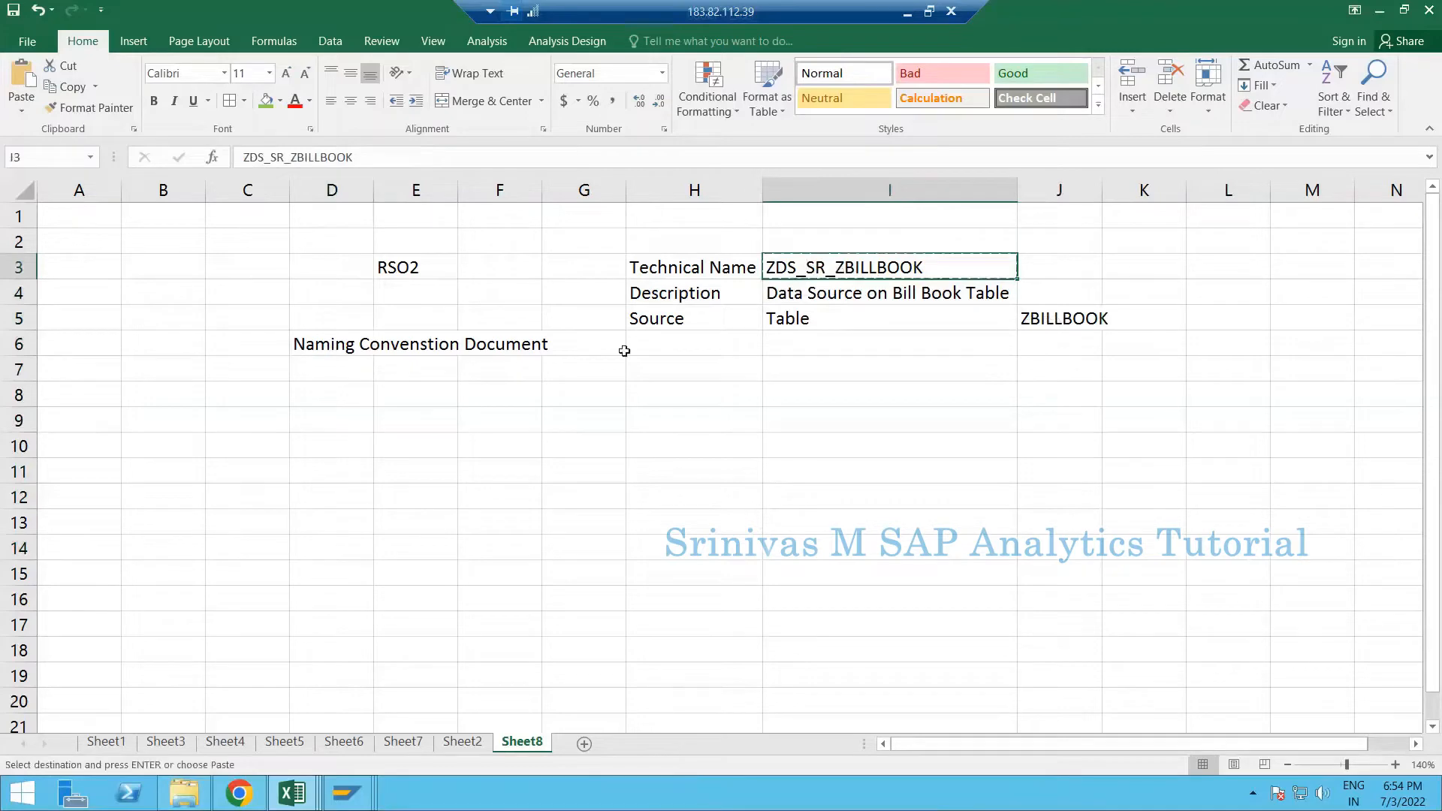
mouse_move(361, 794)
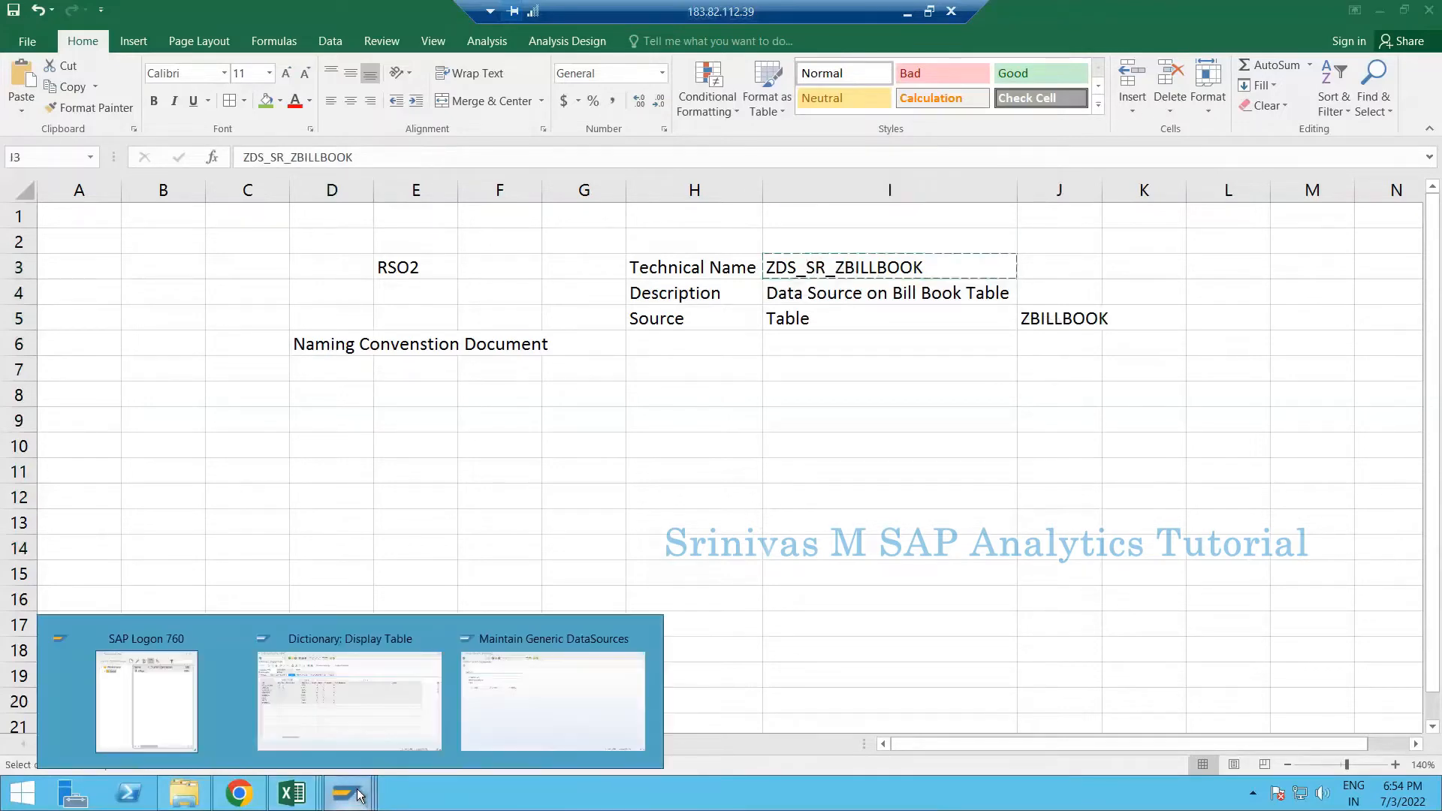
click(553, 698)
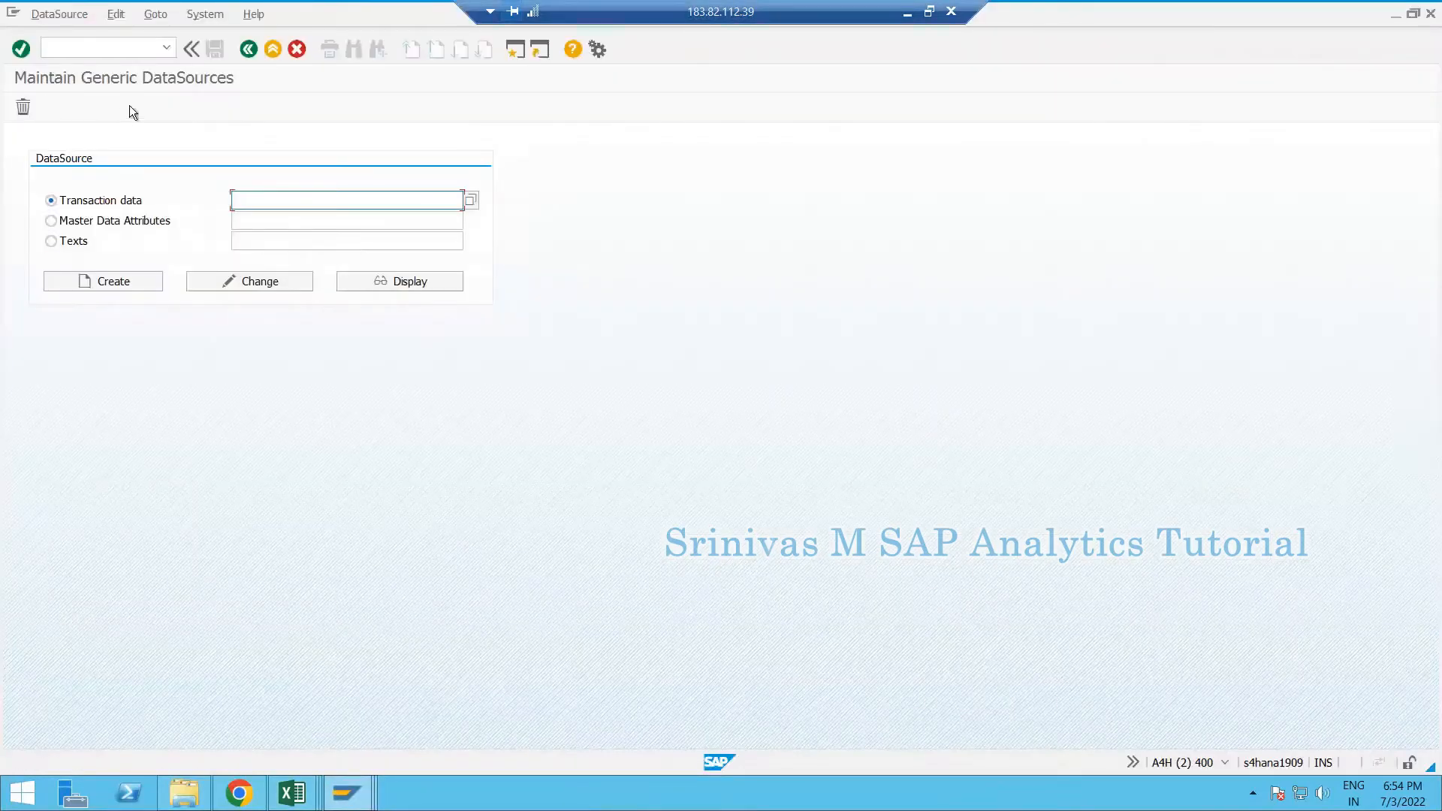
click(103, 203)
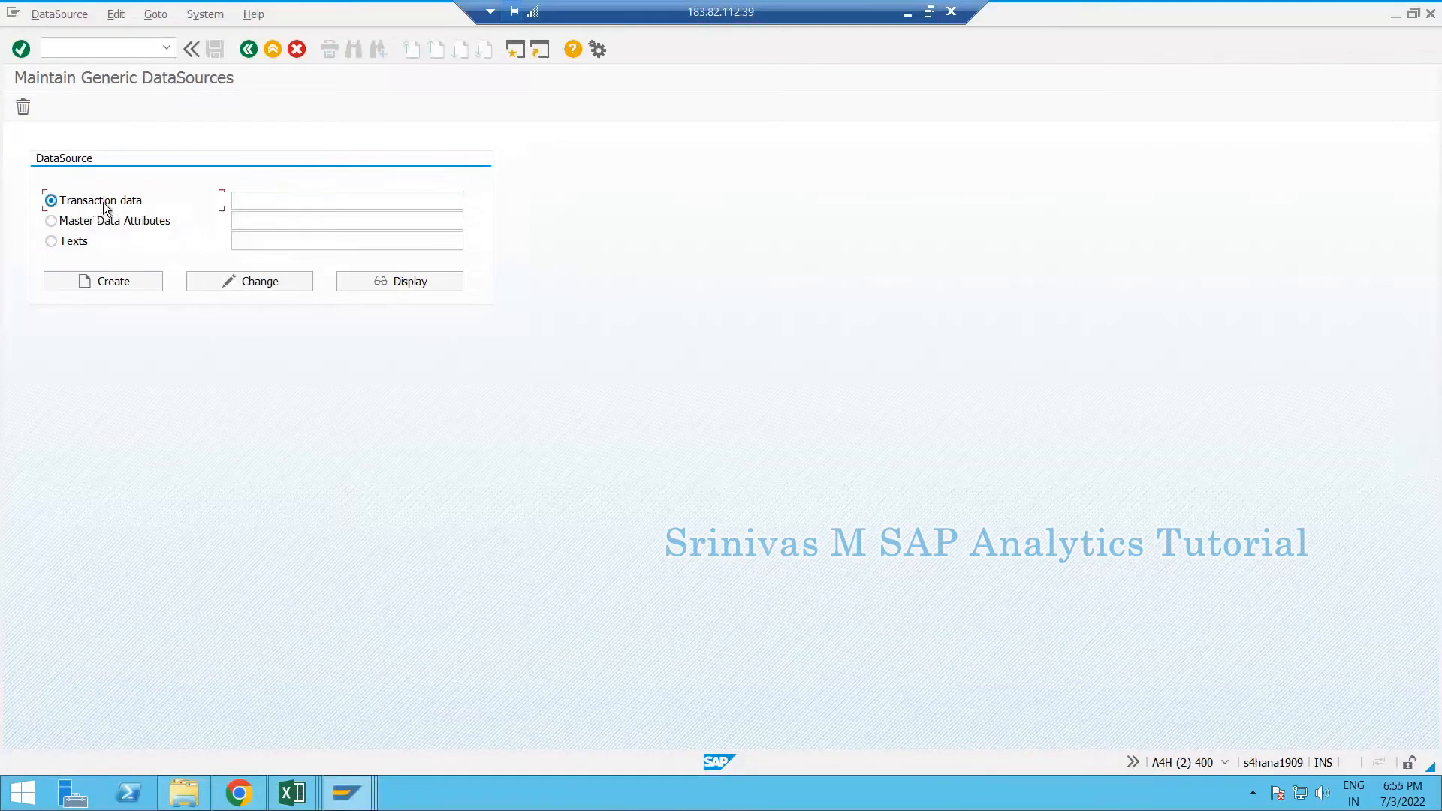
click(257, 200)
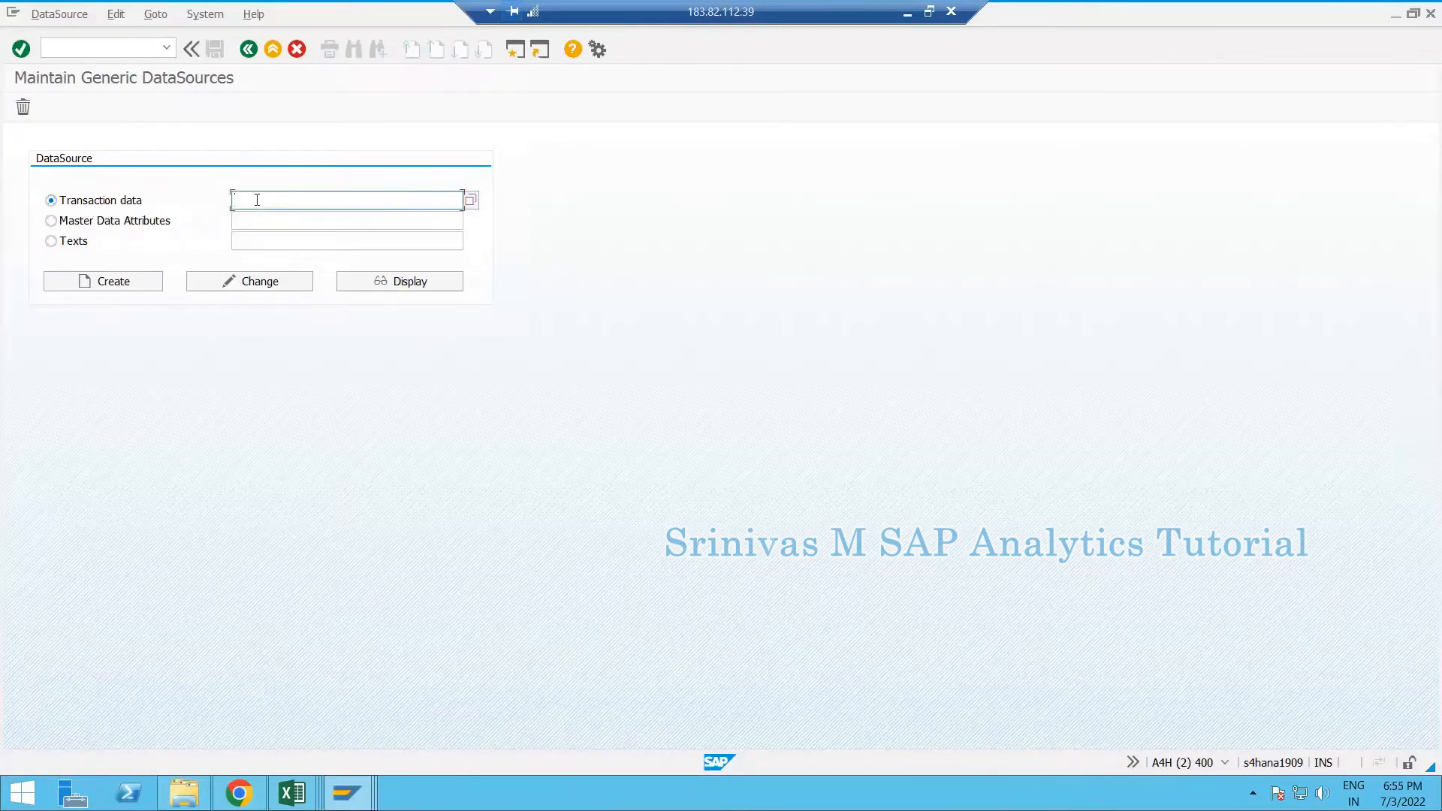
key(ctrl+v)
click(120, 285)
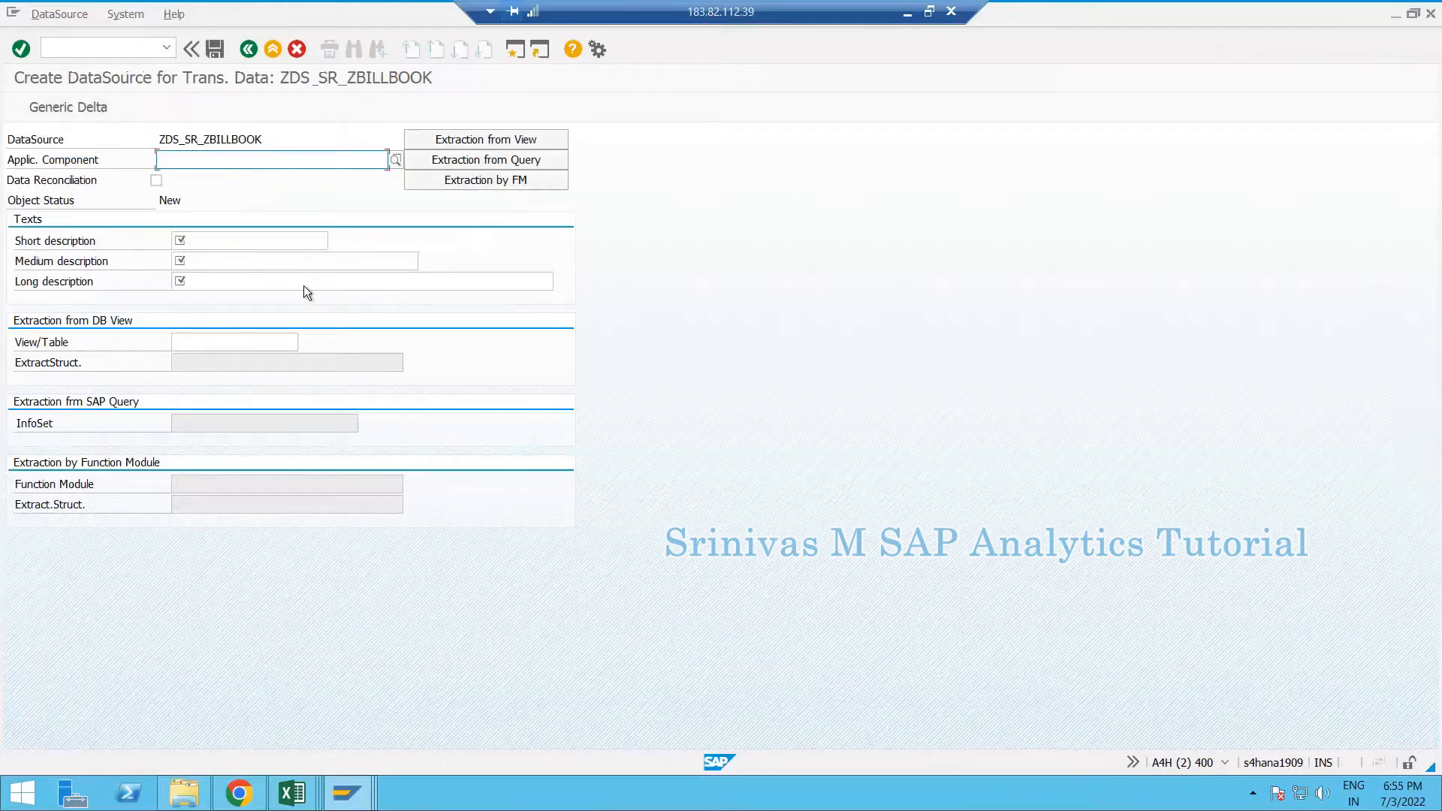
Try to save the new DataSource without filling in its application component and descriptions
click(196, 281)
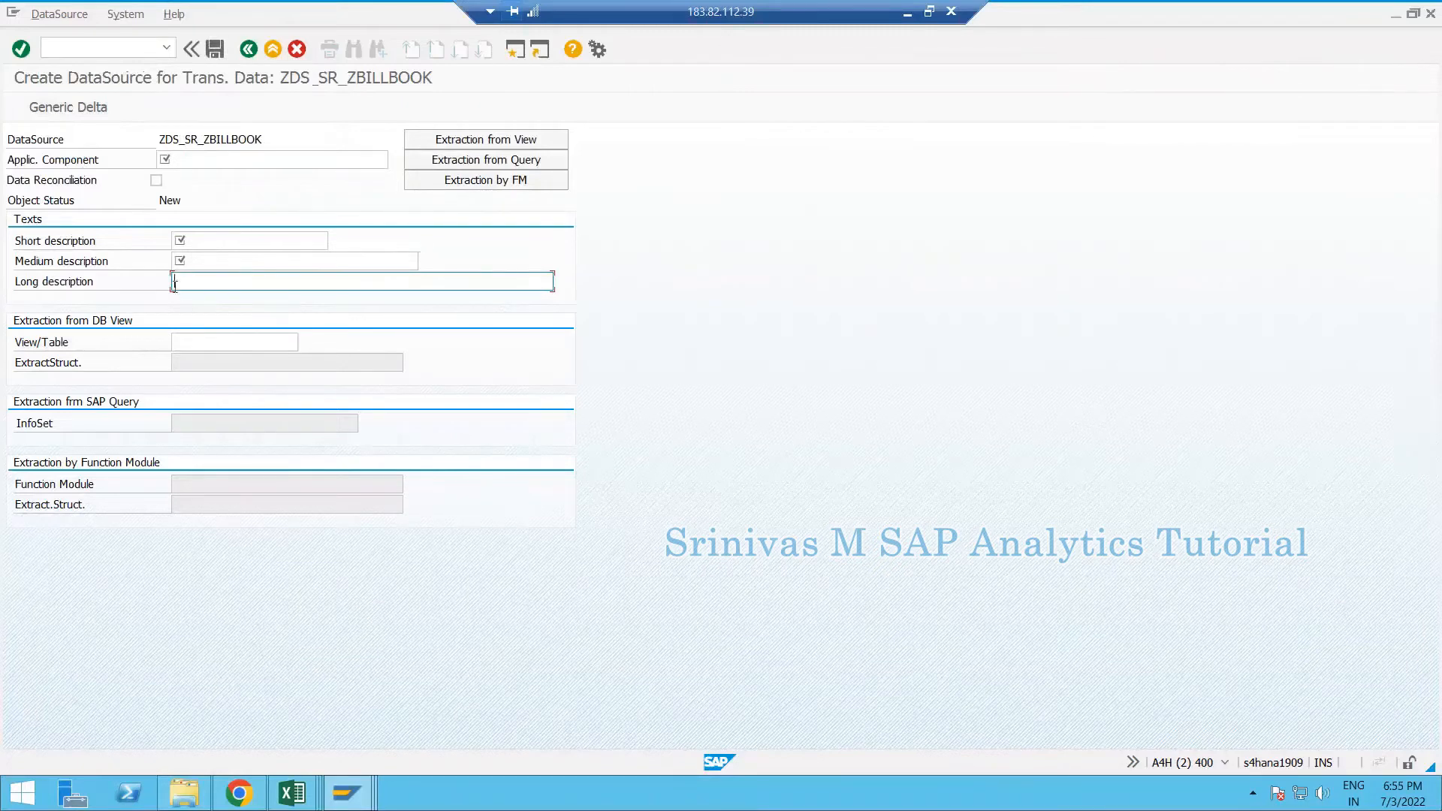
key(Tab)
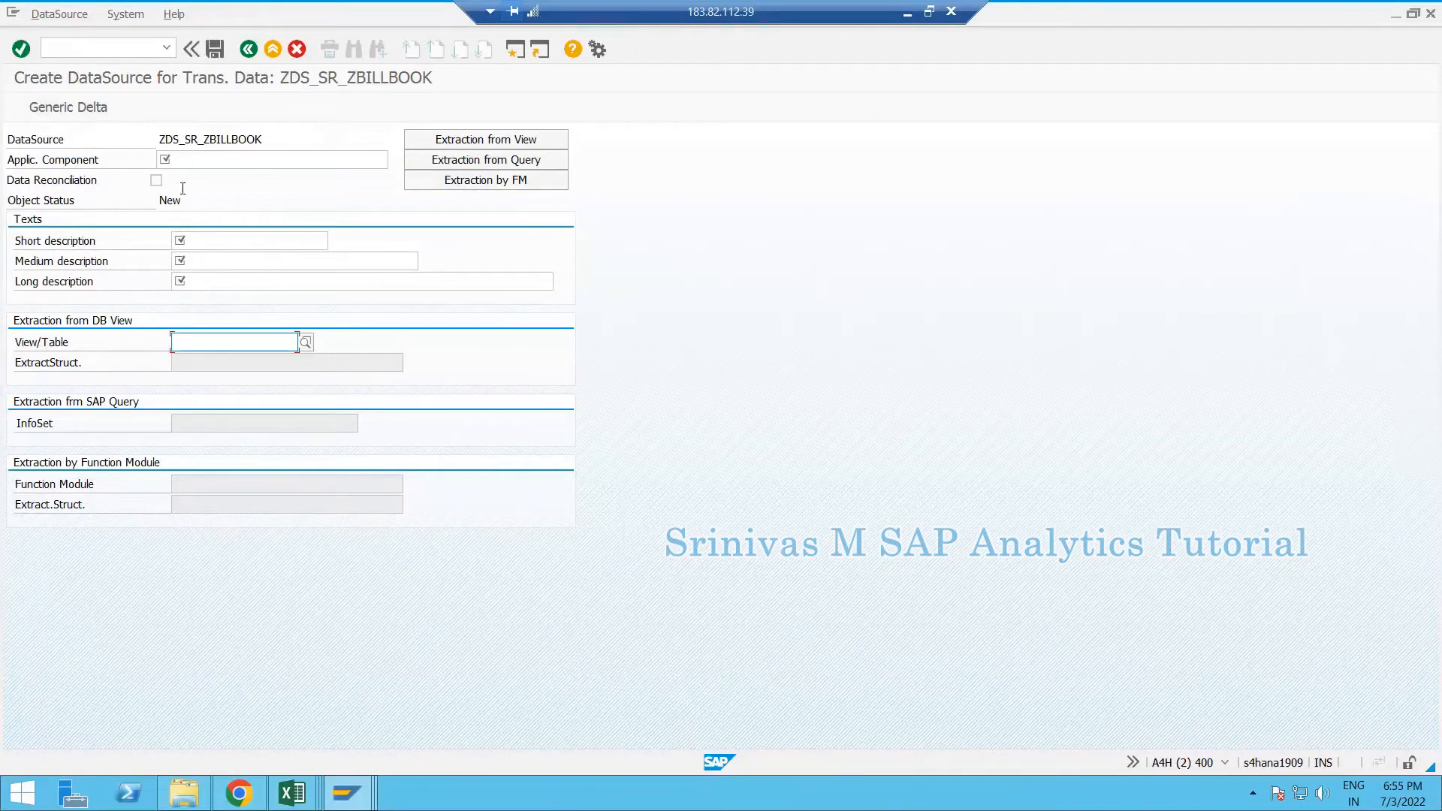
click(230, 173)
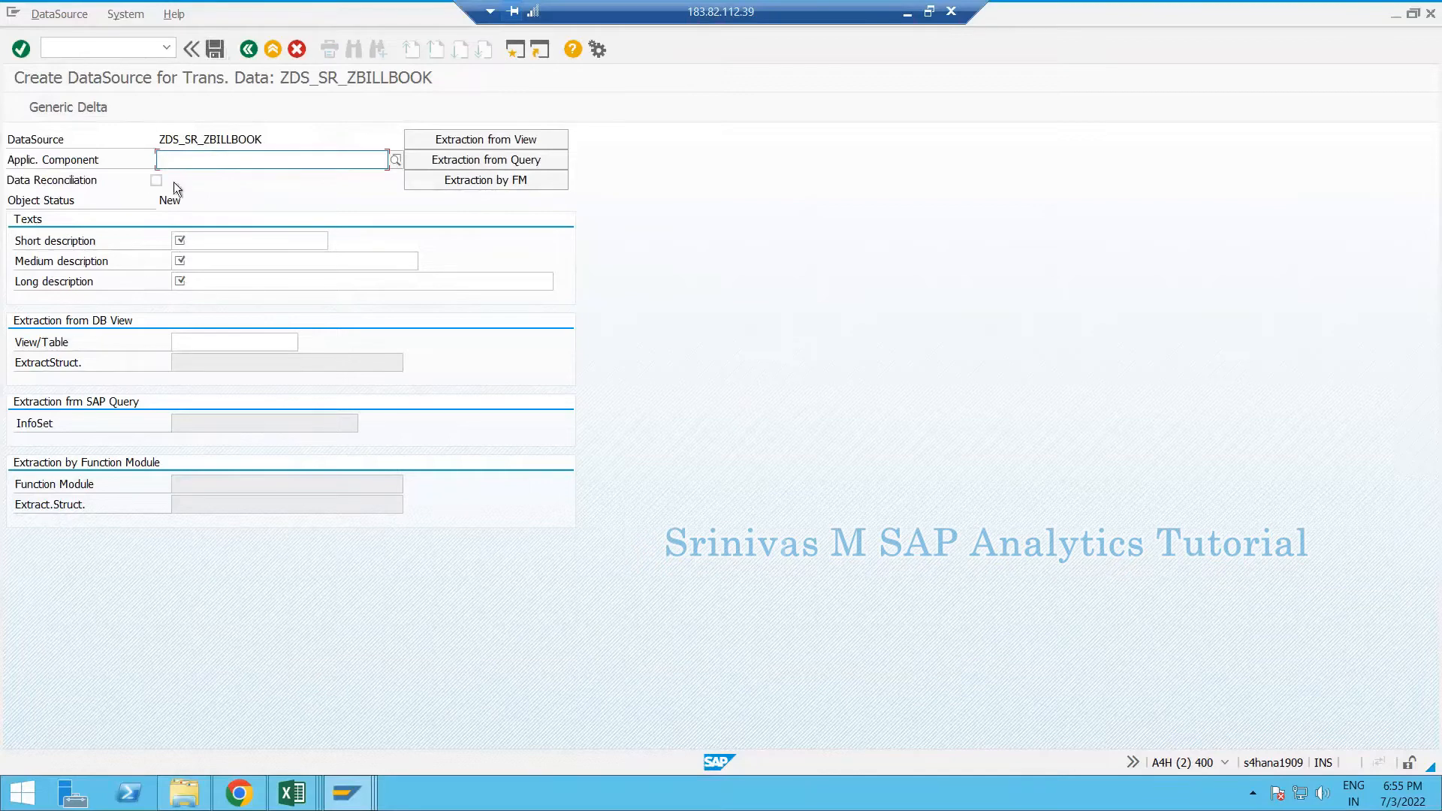
click(214, 49)
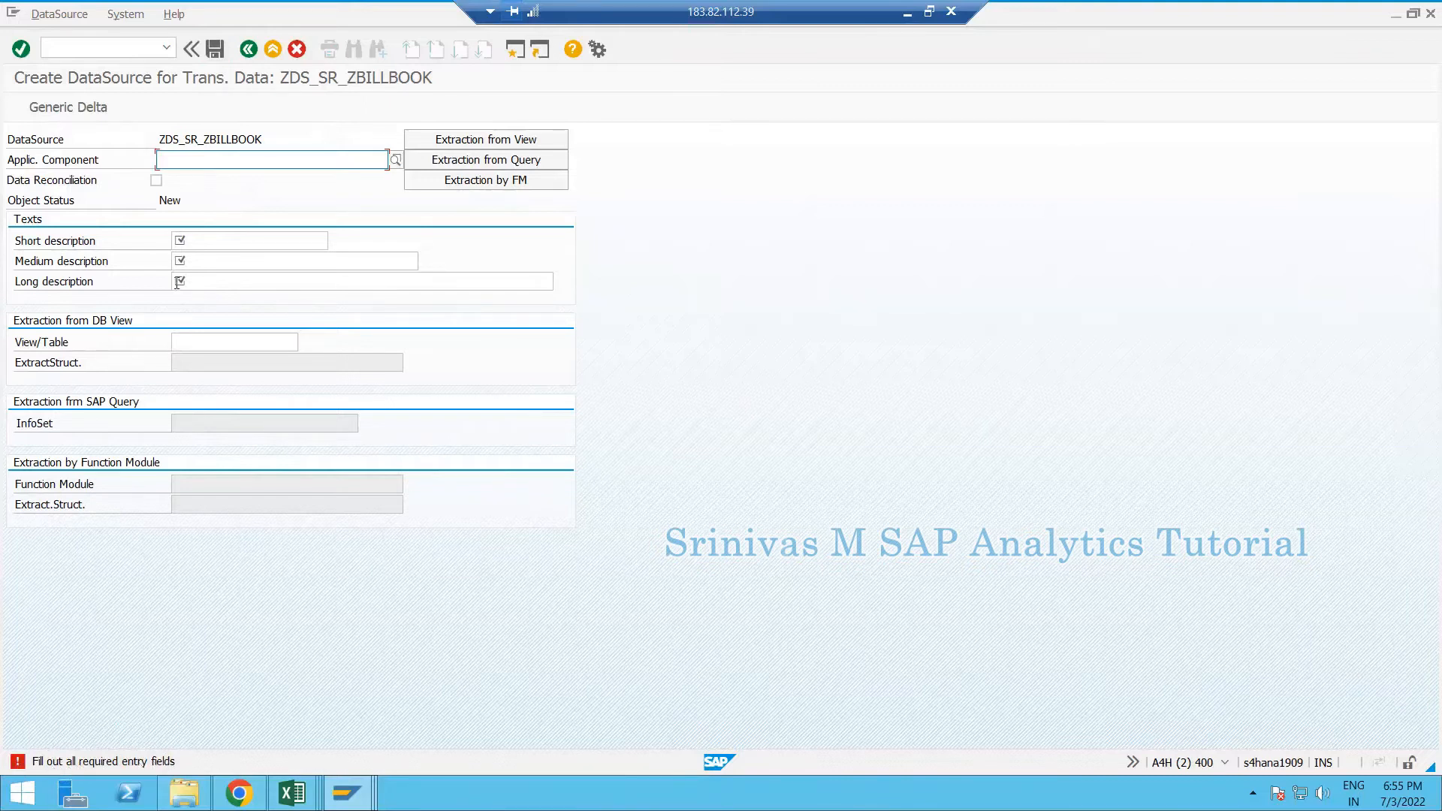
click(358, 263)
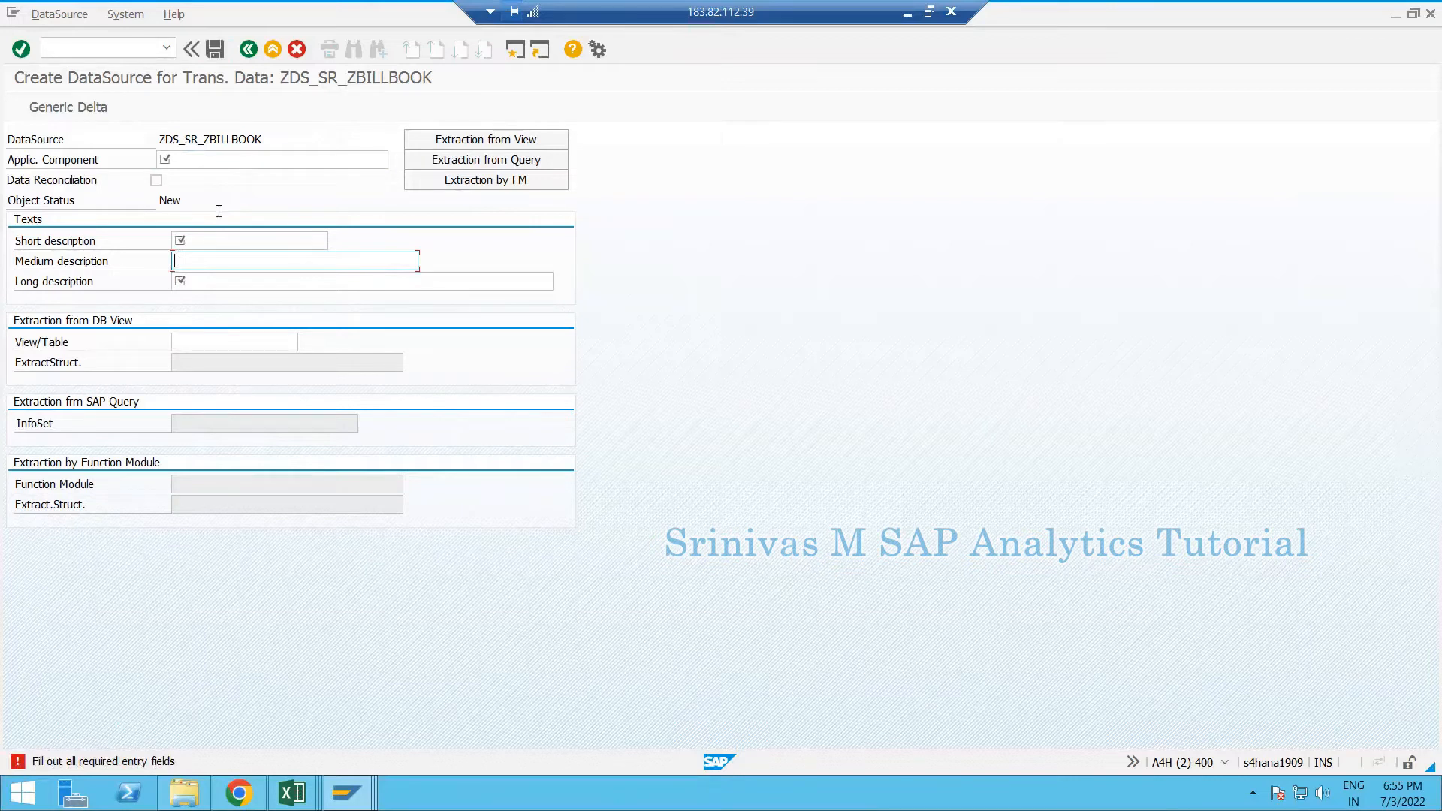
click(254, 159)
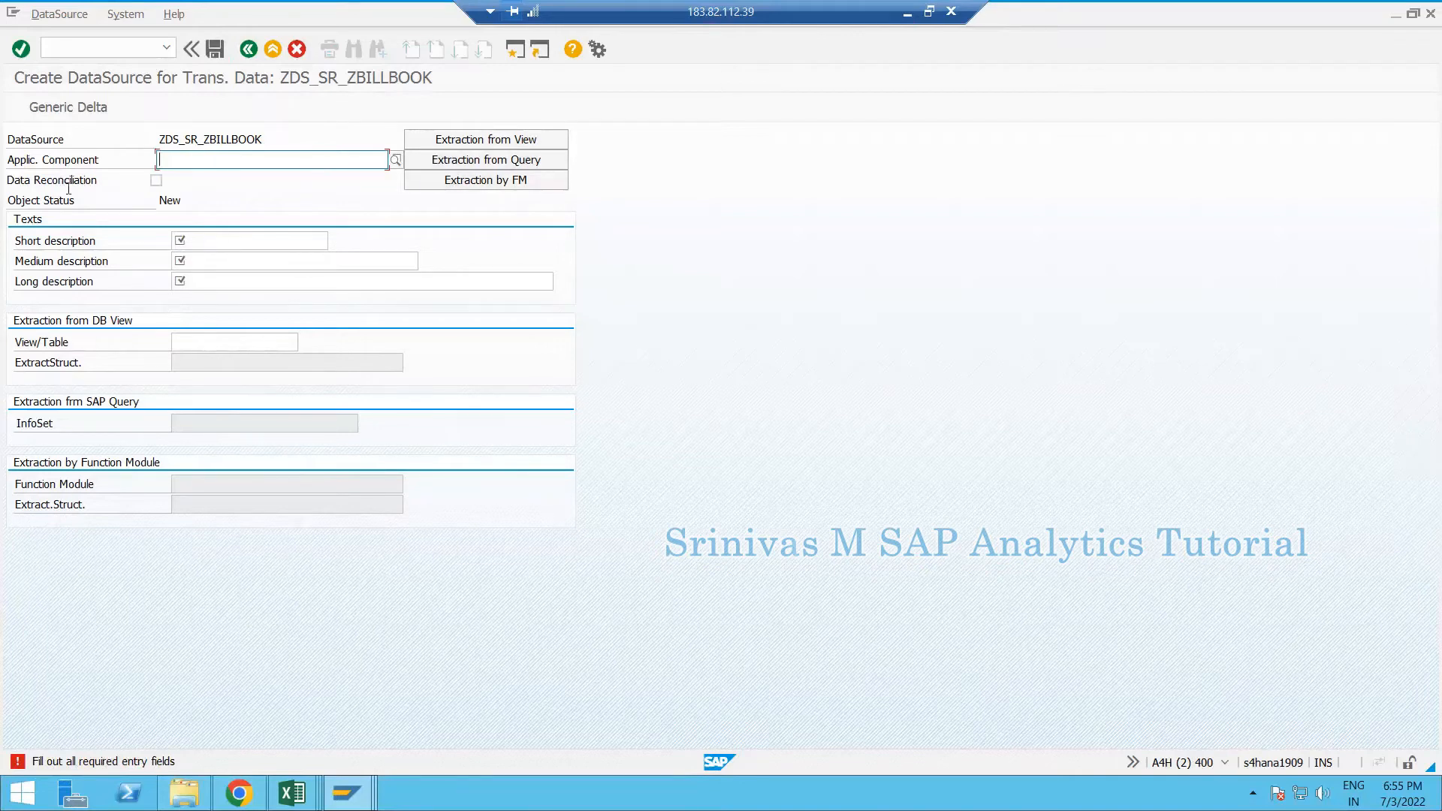
Open transaction RSA5 in a new session and examine the application components under SAP-R/3, including PSM and SD
click(80, 46)
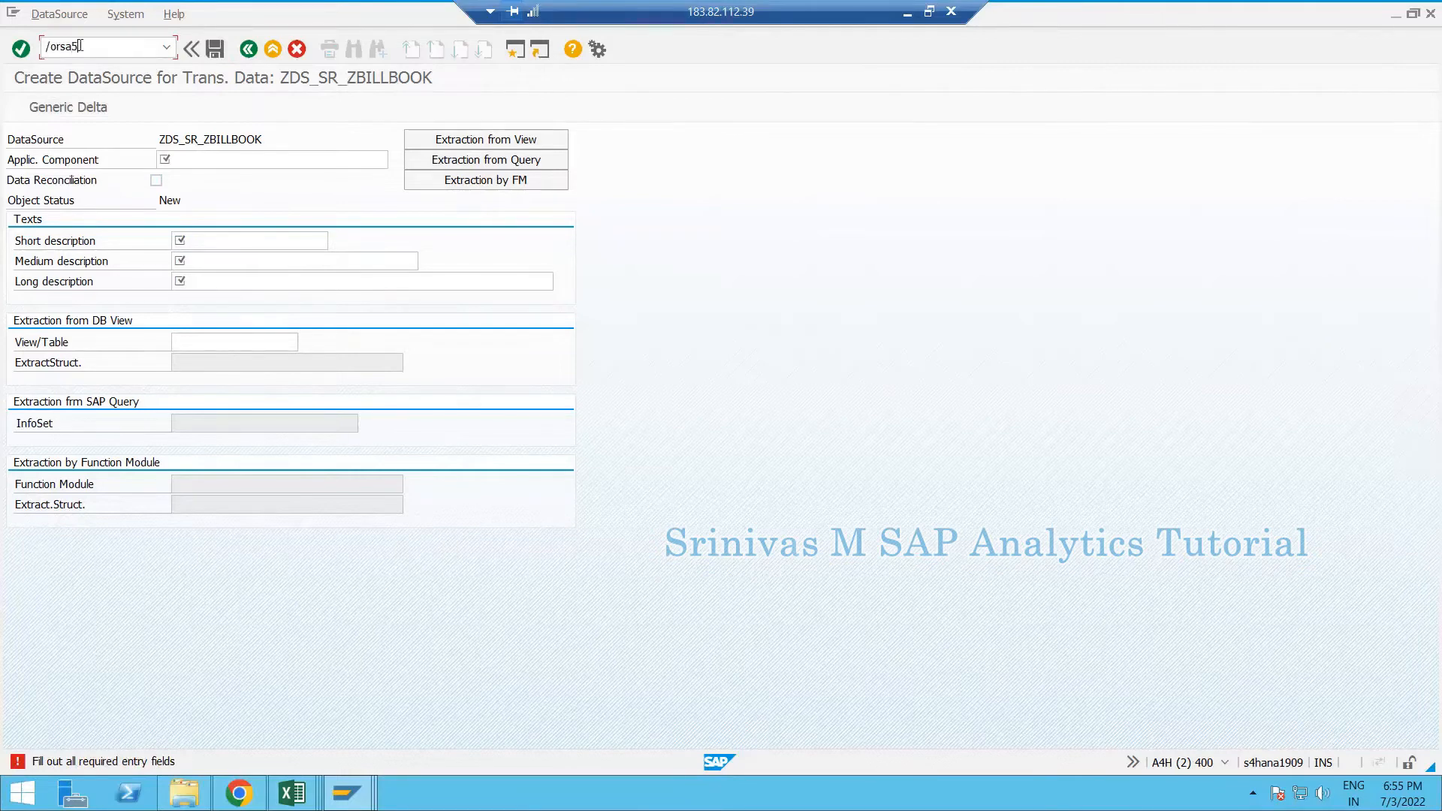
key(Return)
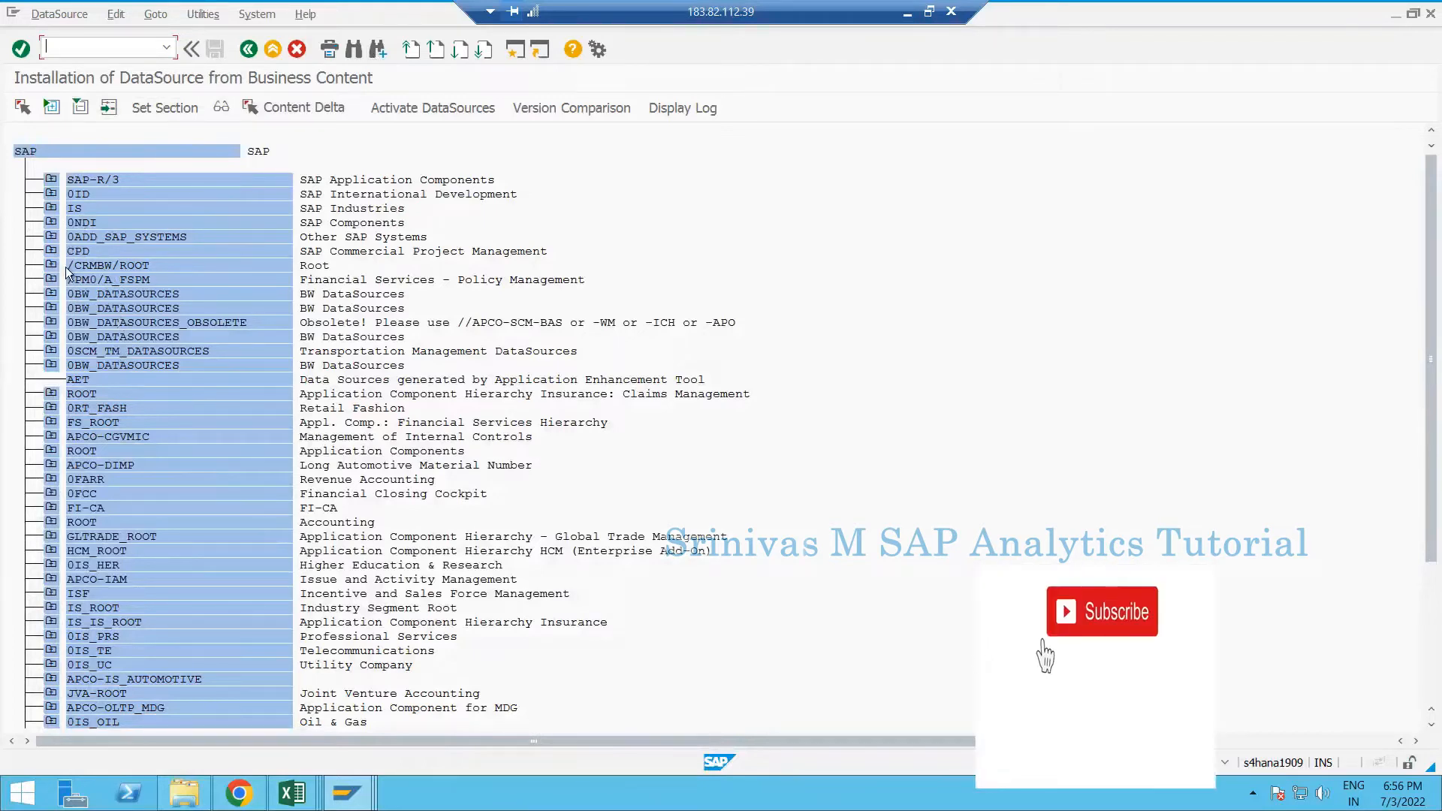
click(52, 180)
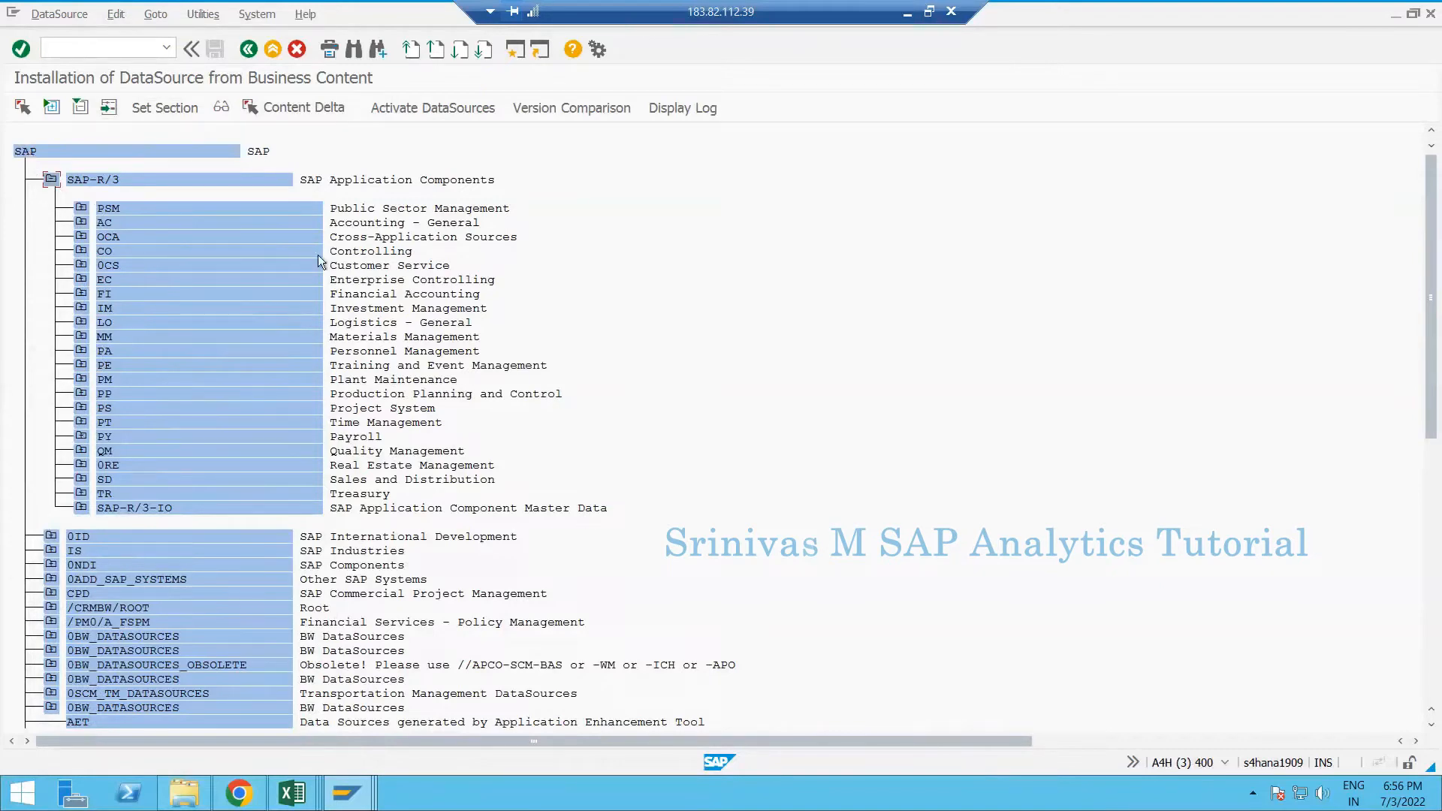
click(81, 208)
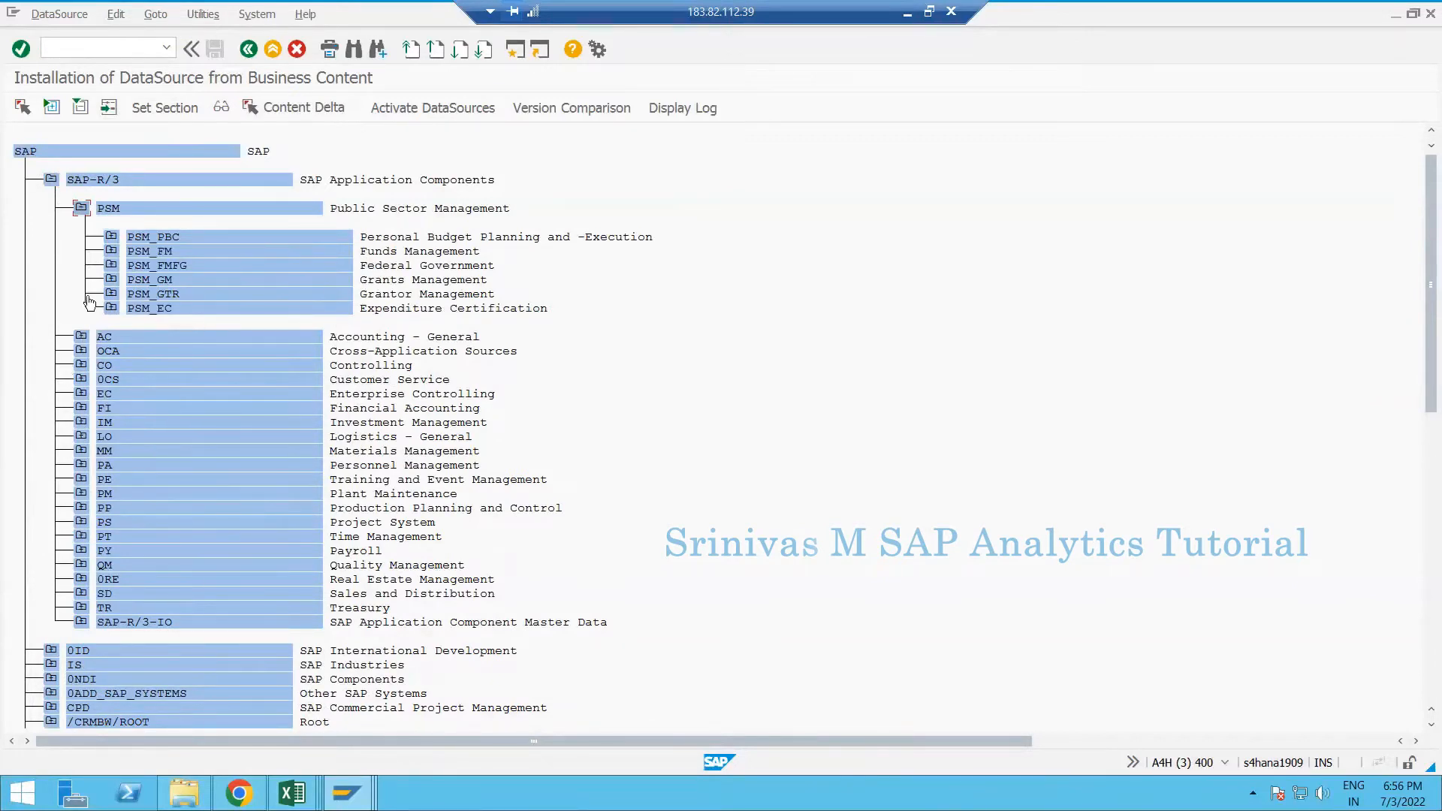
click(81, 208)
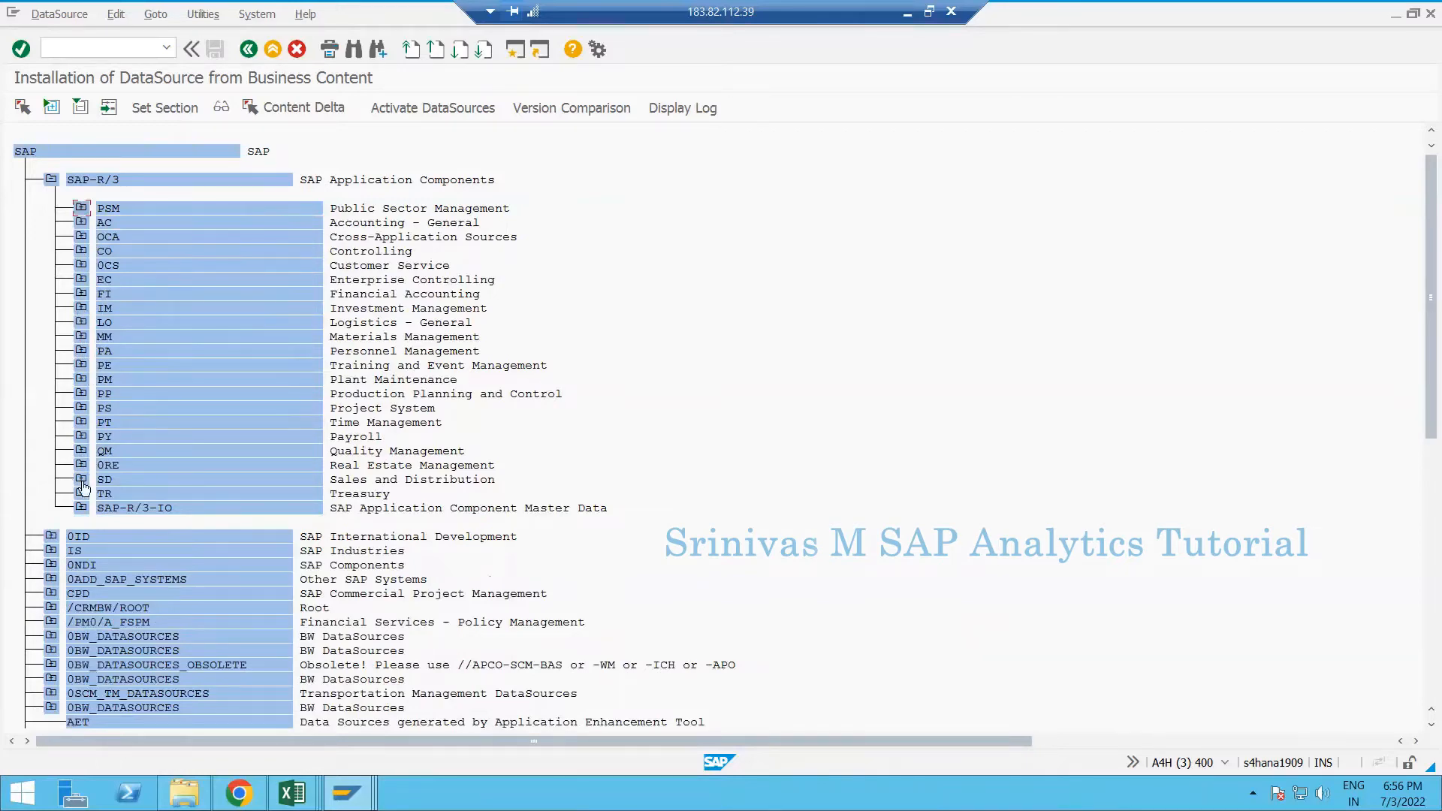
double_click(348, 480)
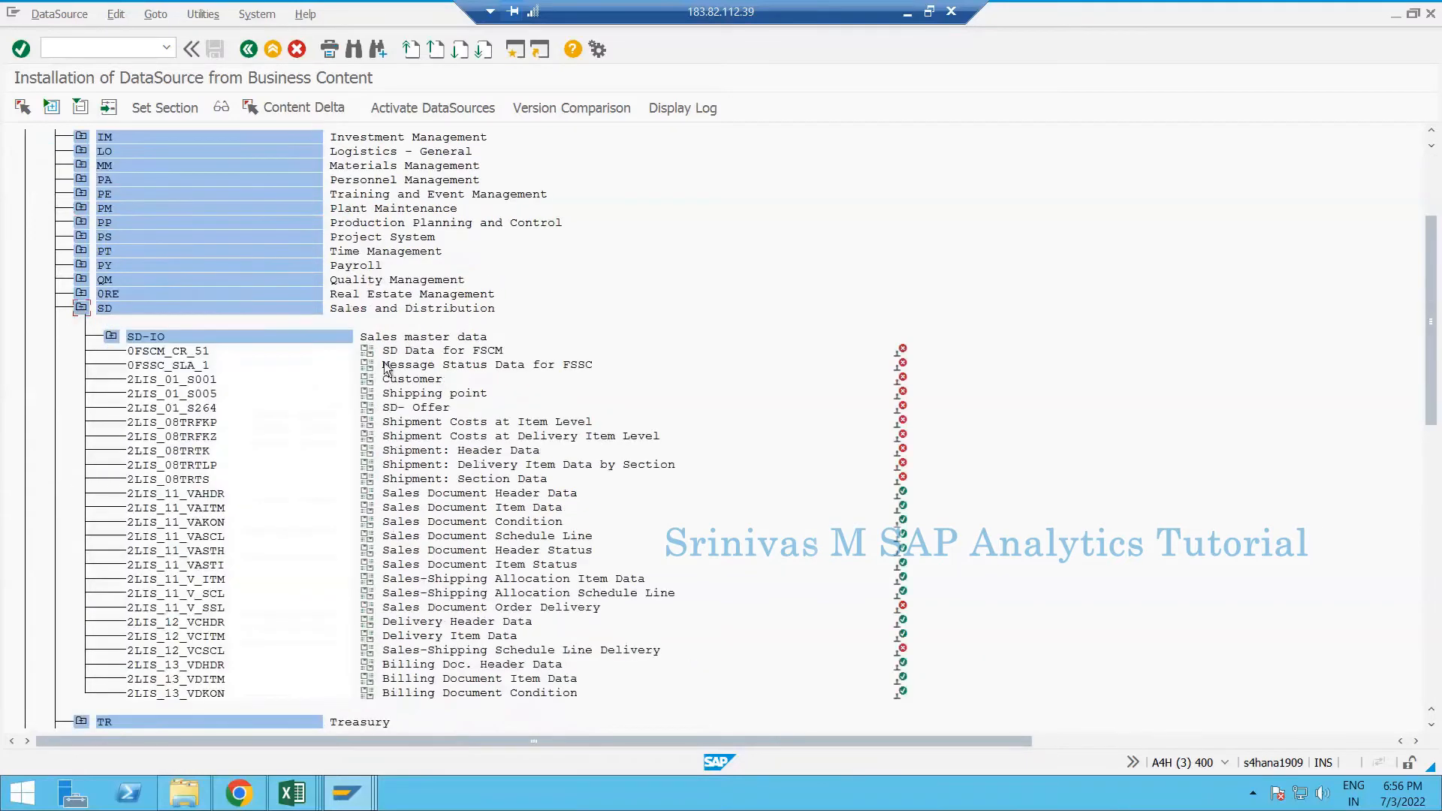
click(138, 337)
scroll(114, 358, up, 1)
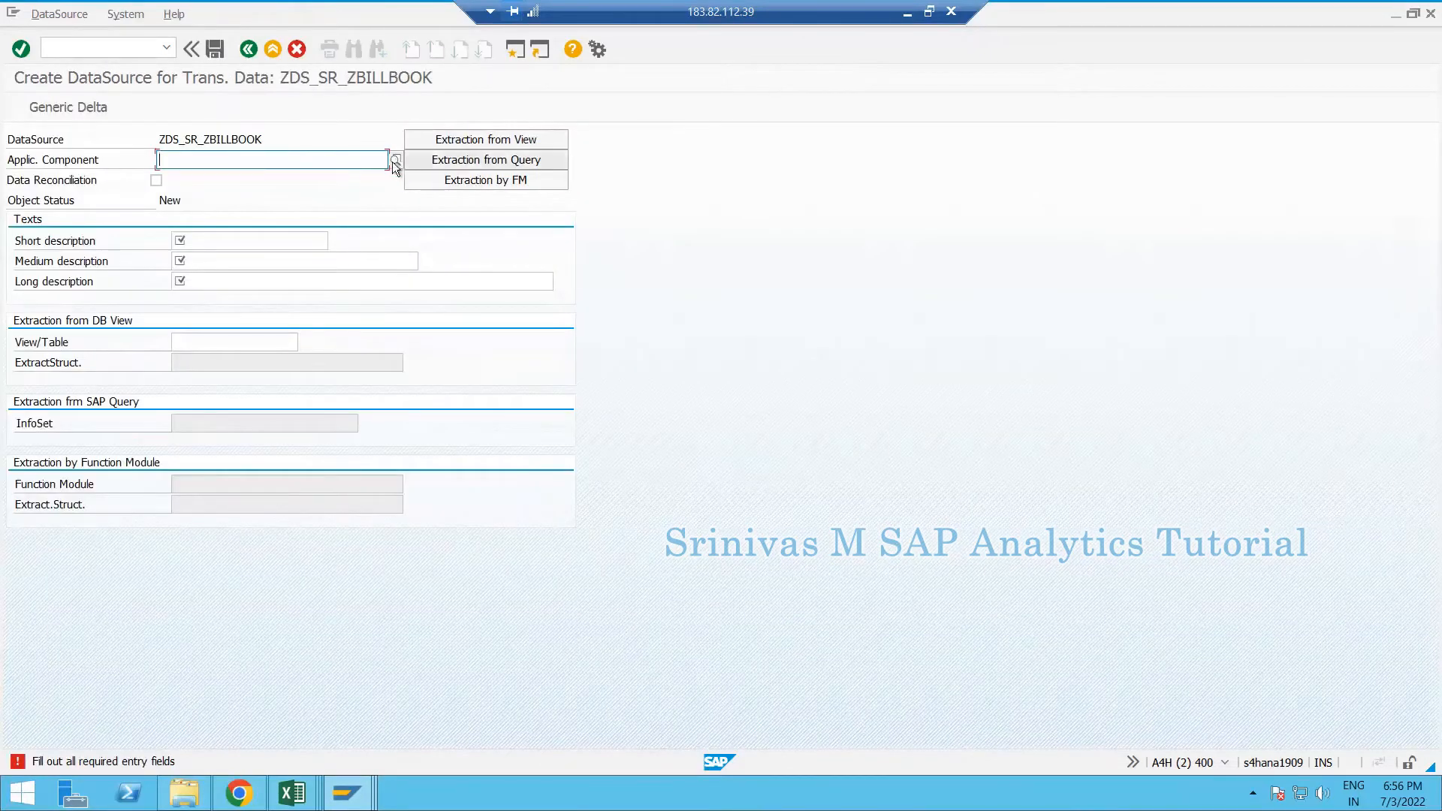
Set the DataSource's application component to SD, chosen from the SAP-R/3 branch of the component hierarchy
click(394, 161)
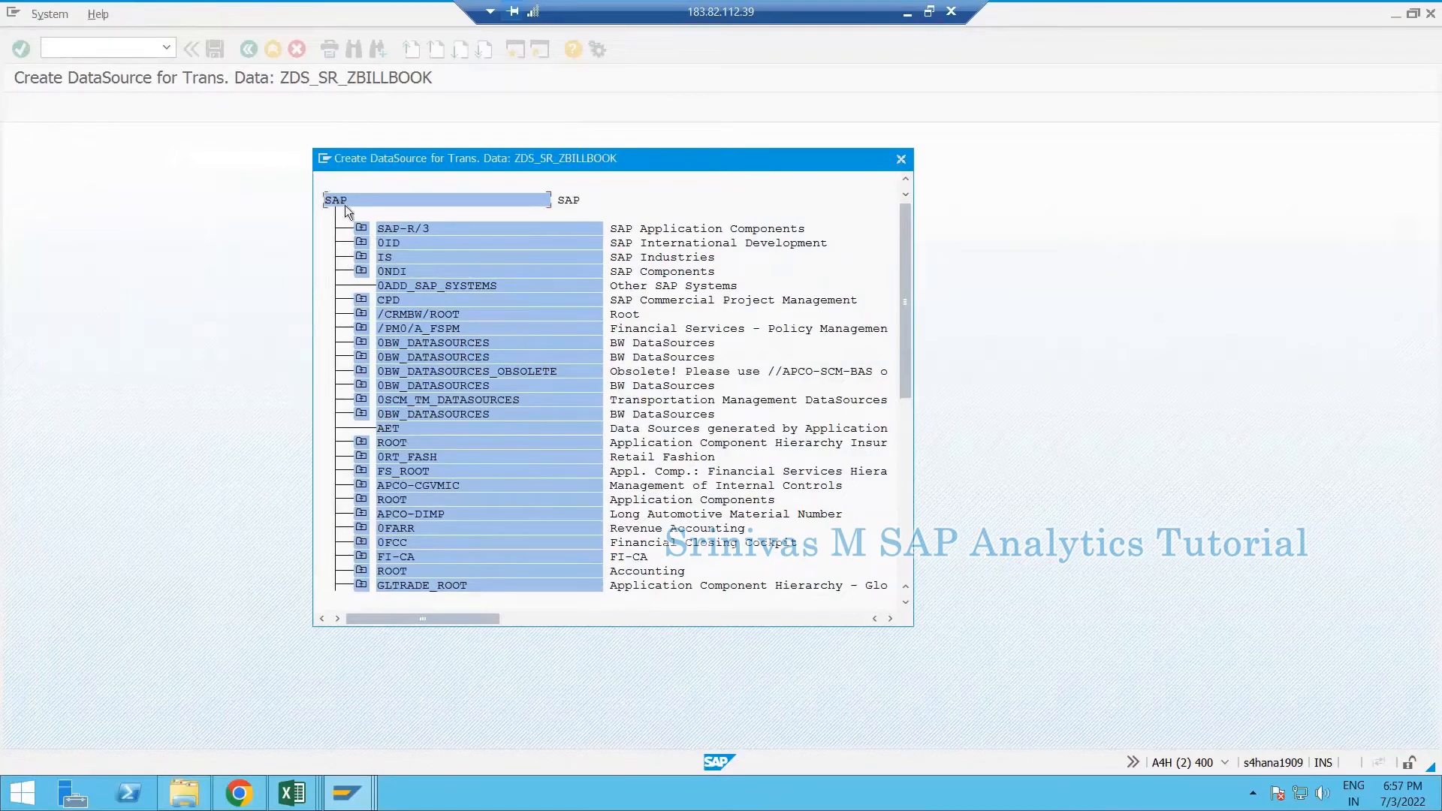
click(369, 229)
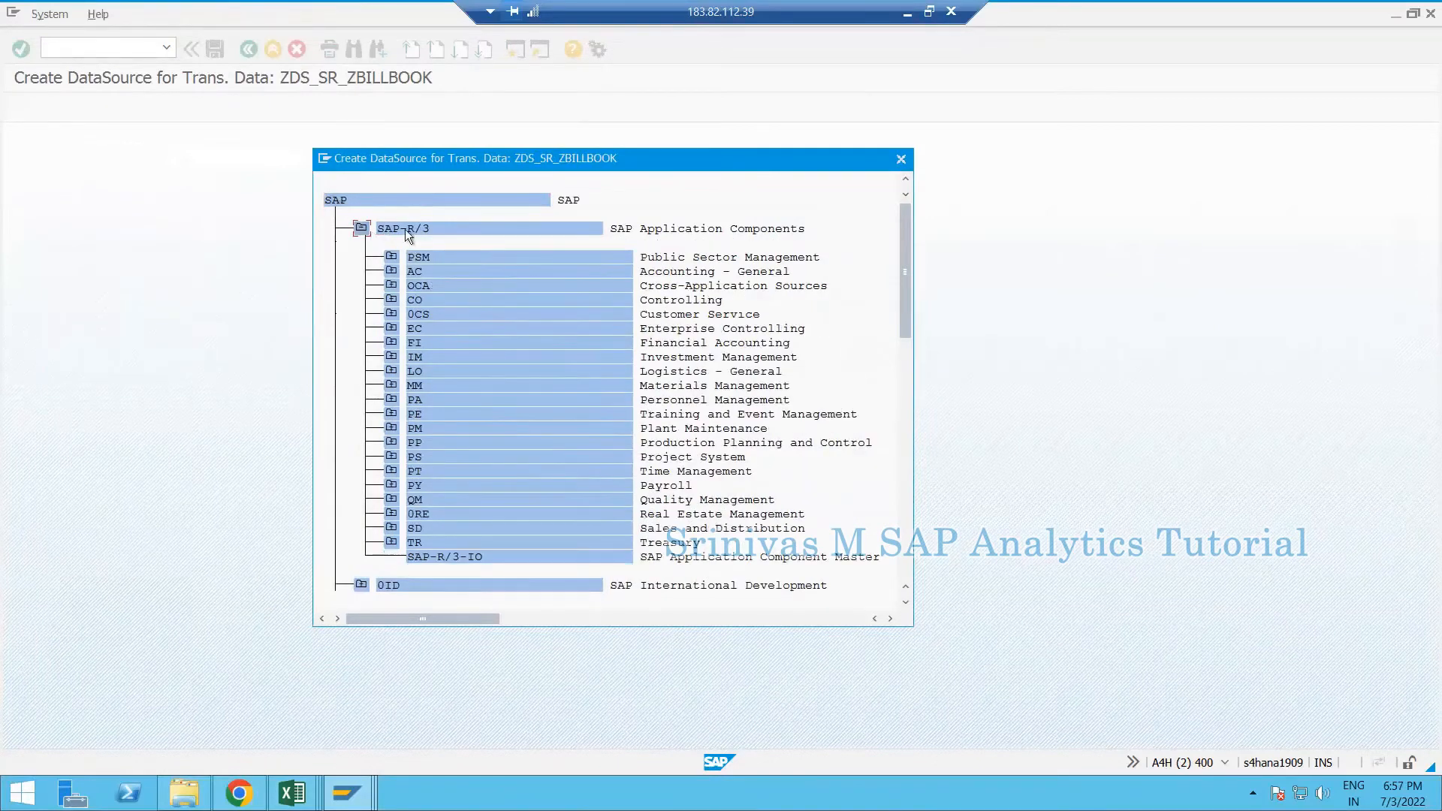
double_click(415, 528)
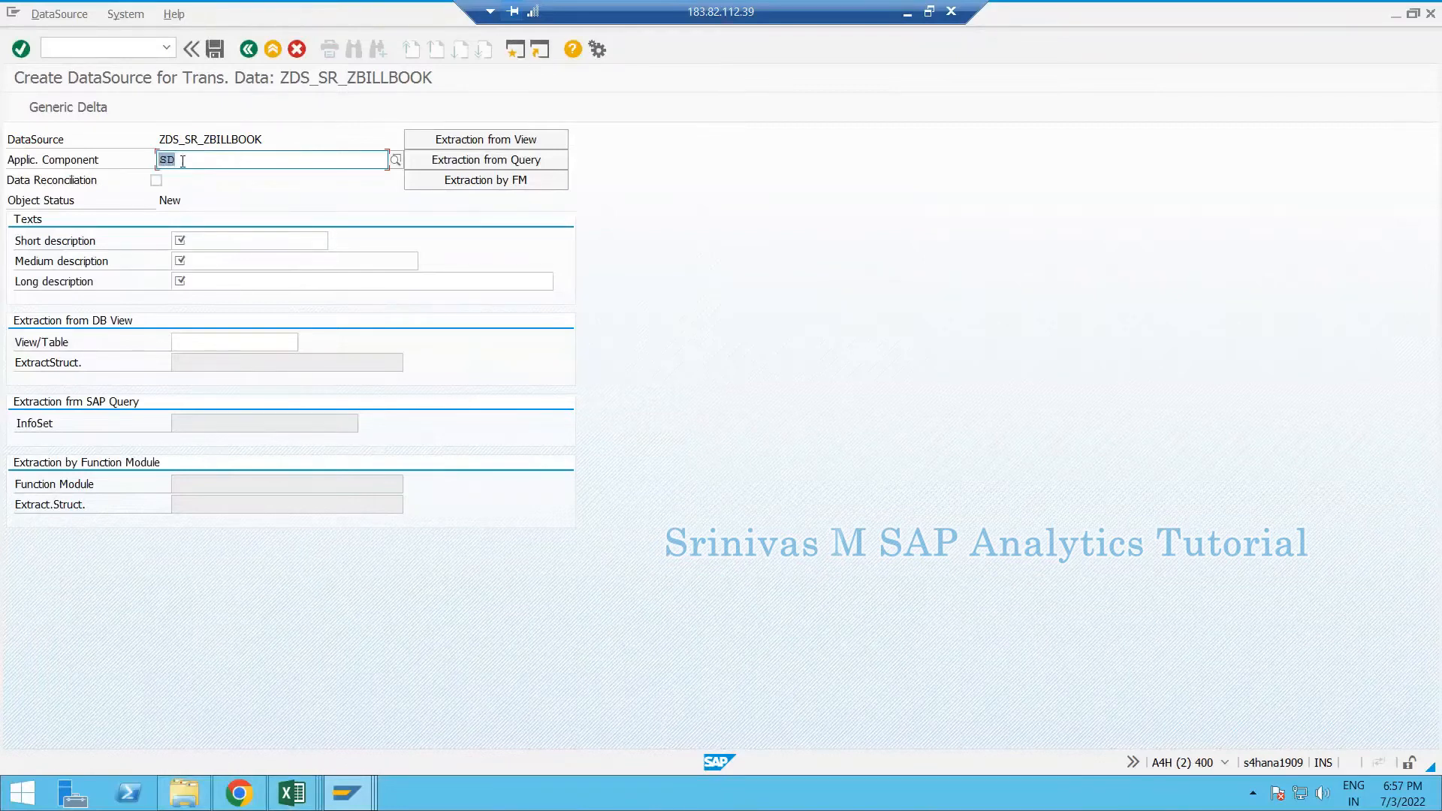
Switch to the Excel workbook Book1 and copy the DataSource description from cell I4
click(189, 239)
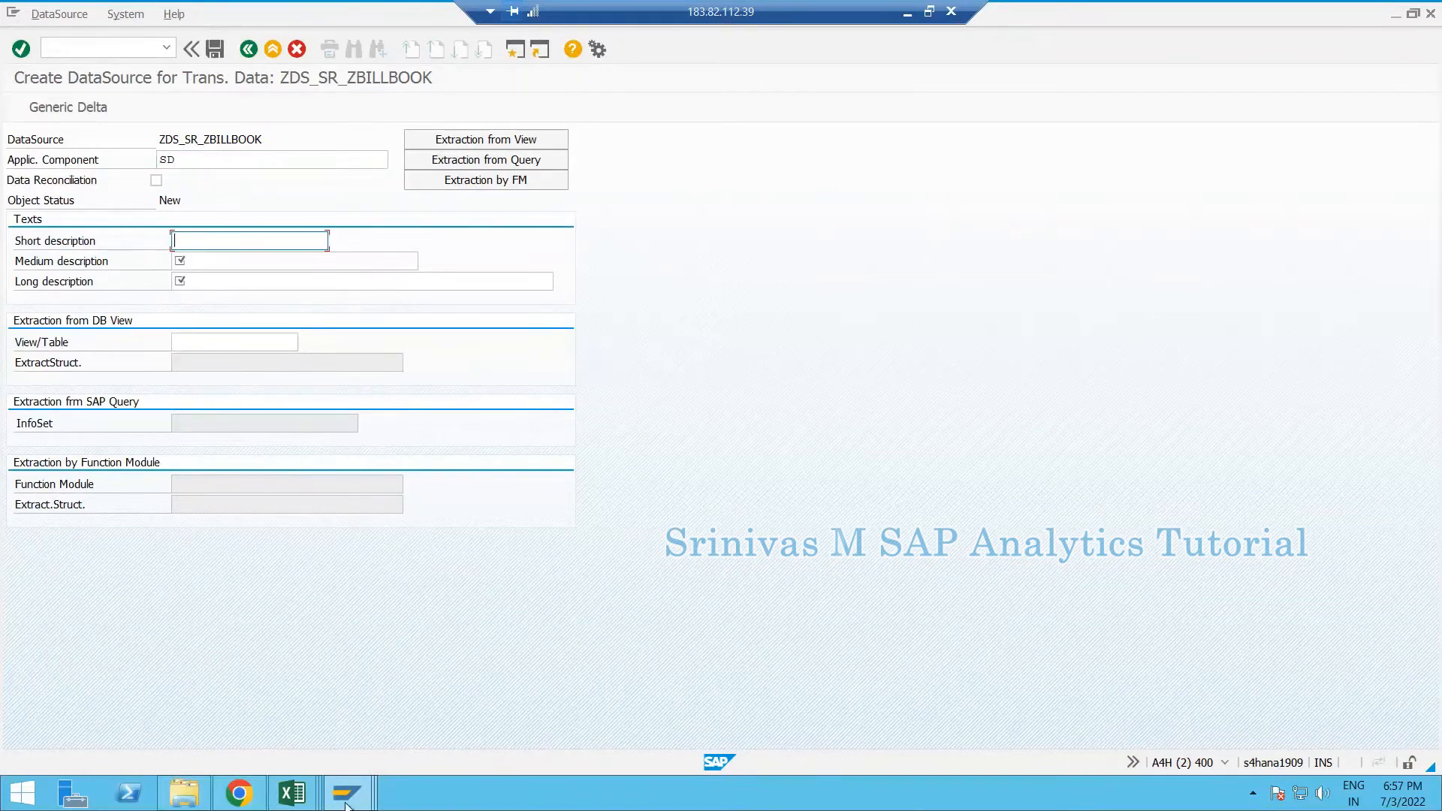
click(292, 792)
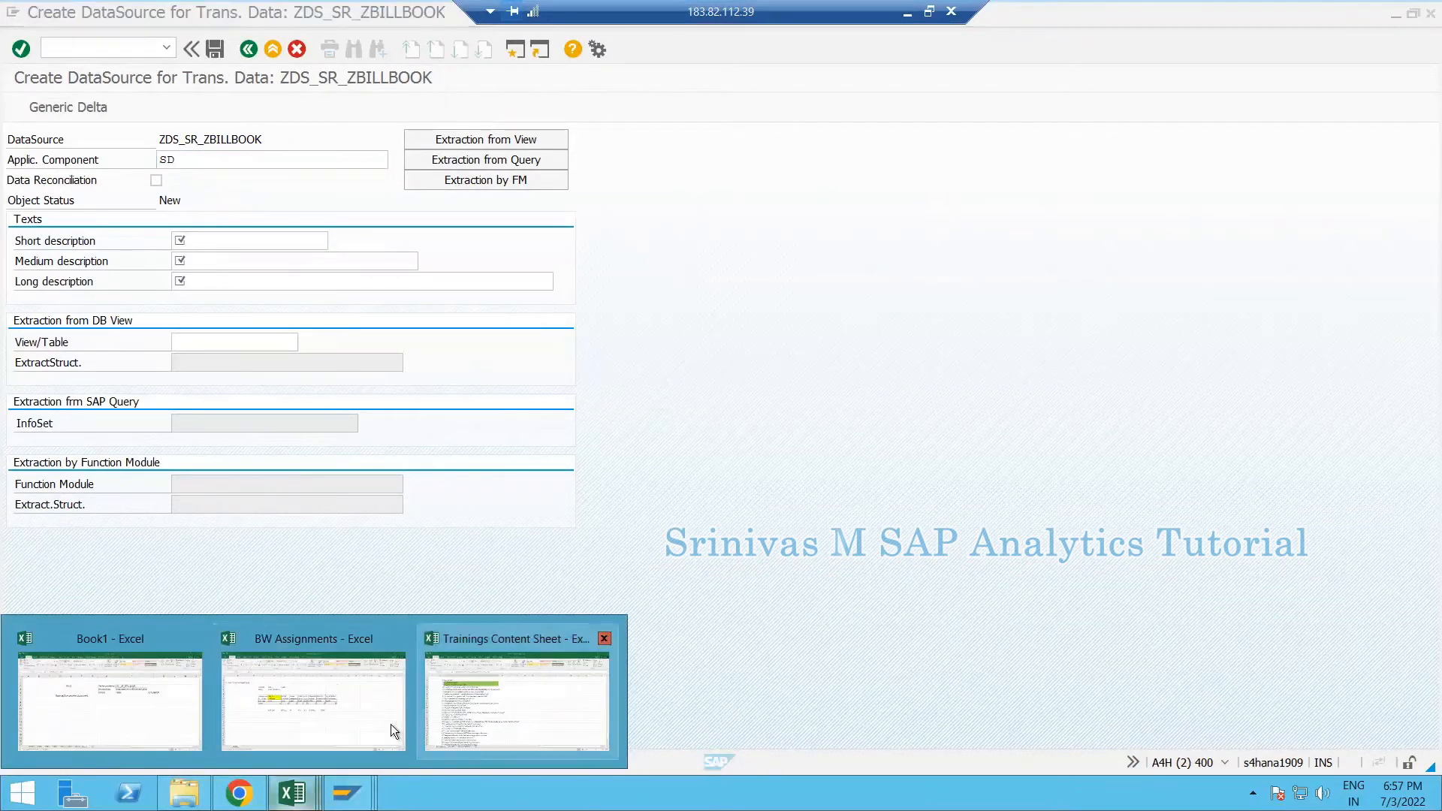
click(317, 714)
mouse_move(279, 785)
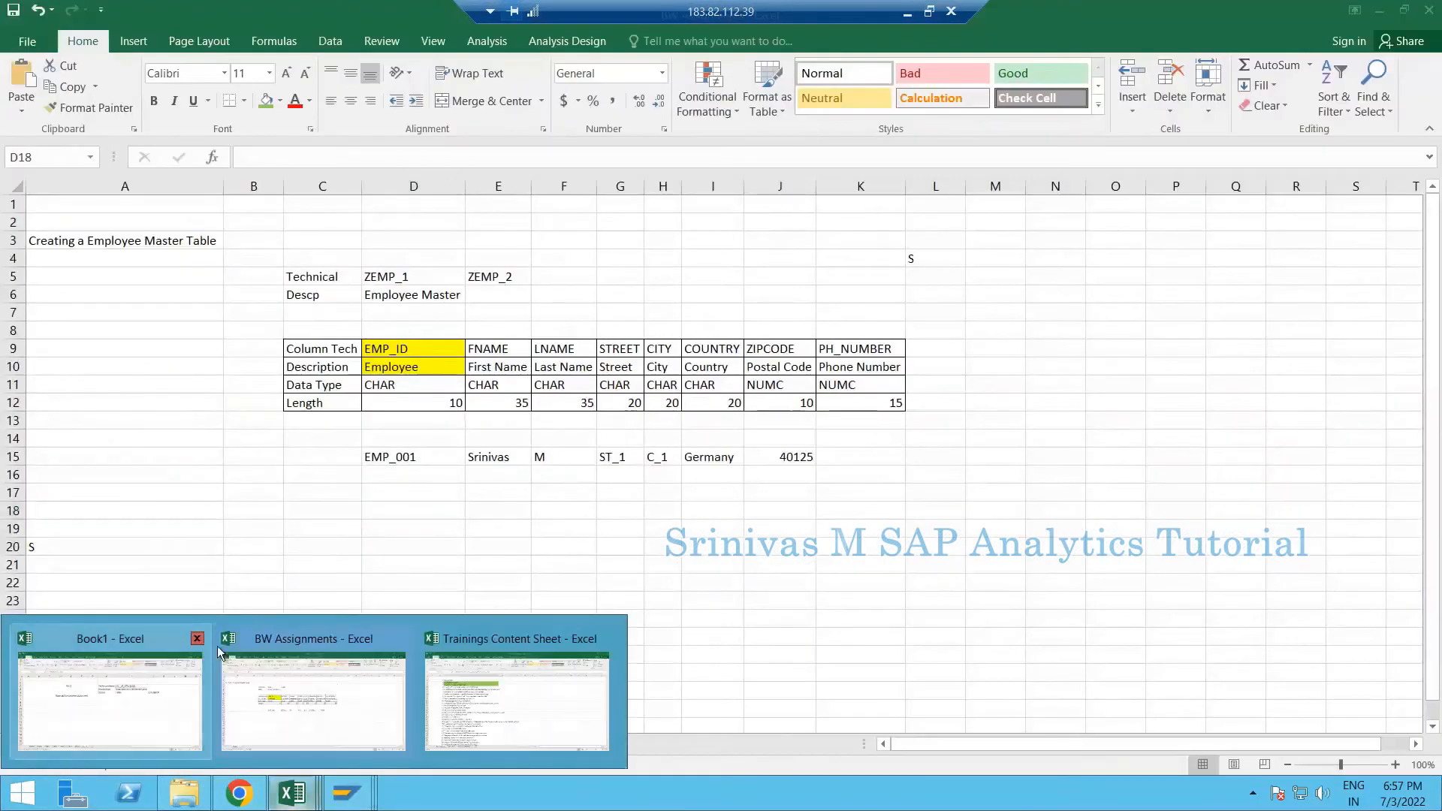
click(203, 660)
click(833, 294)
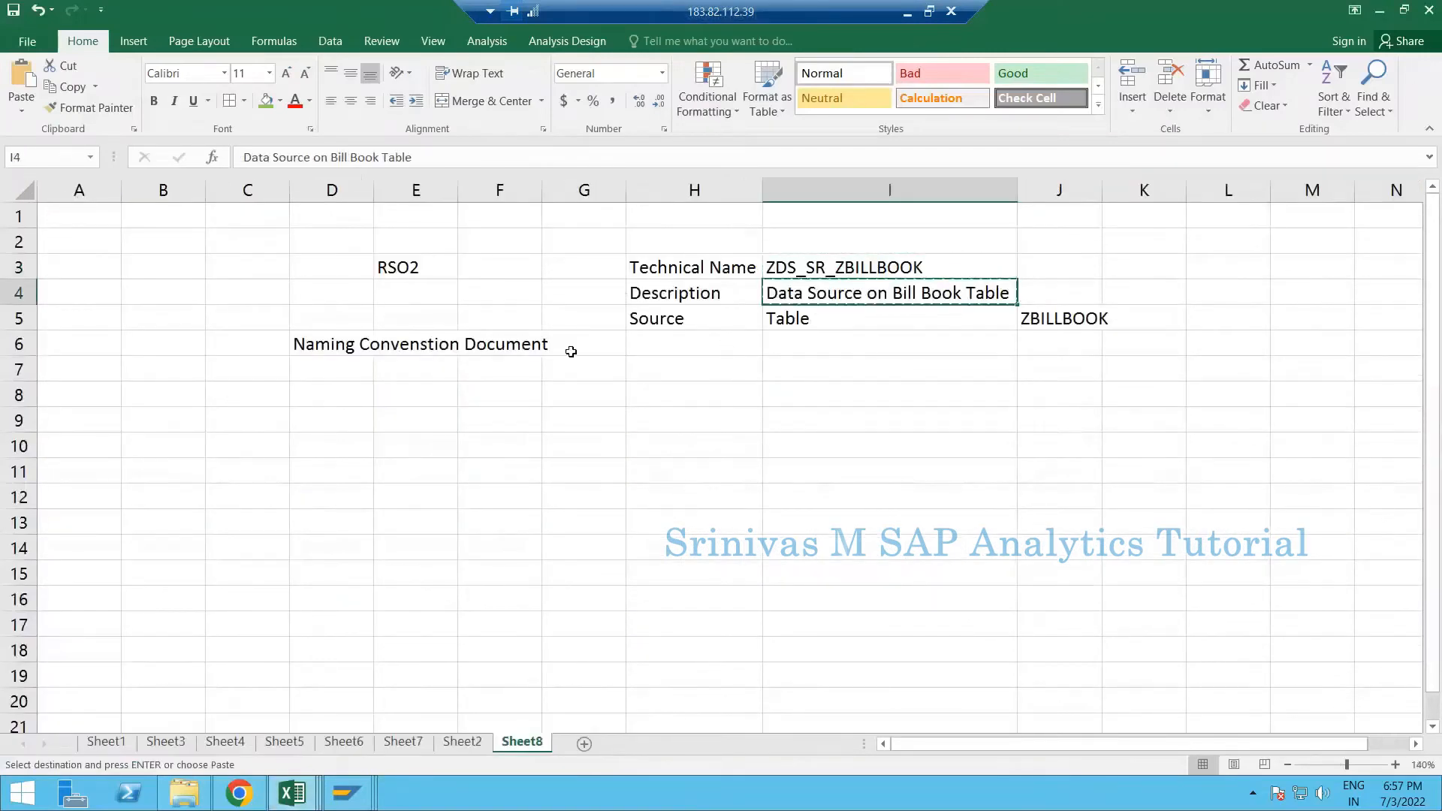
key(ctrl+Tab)
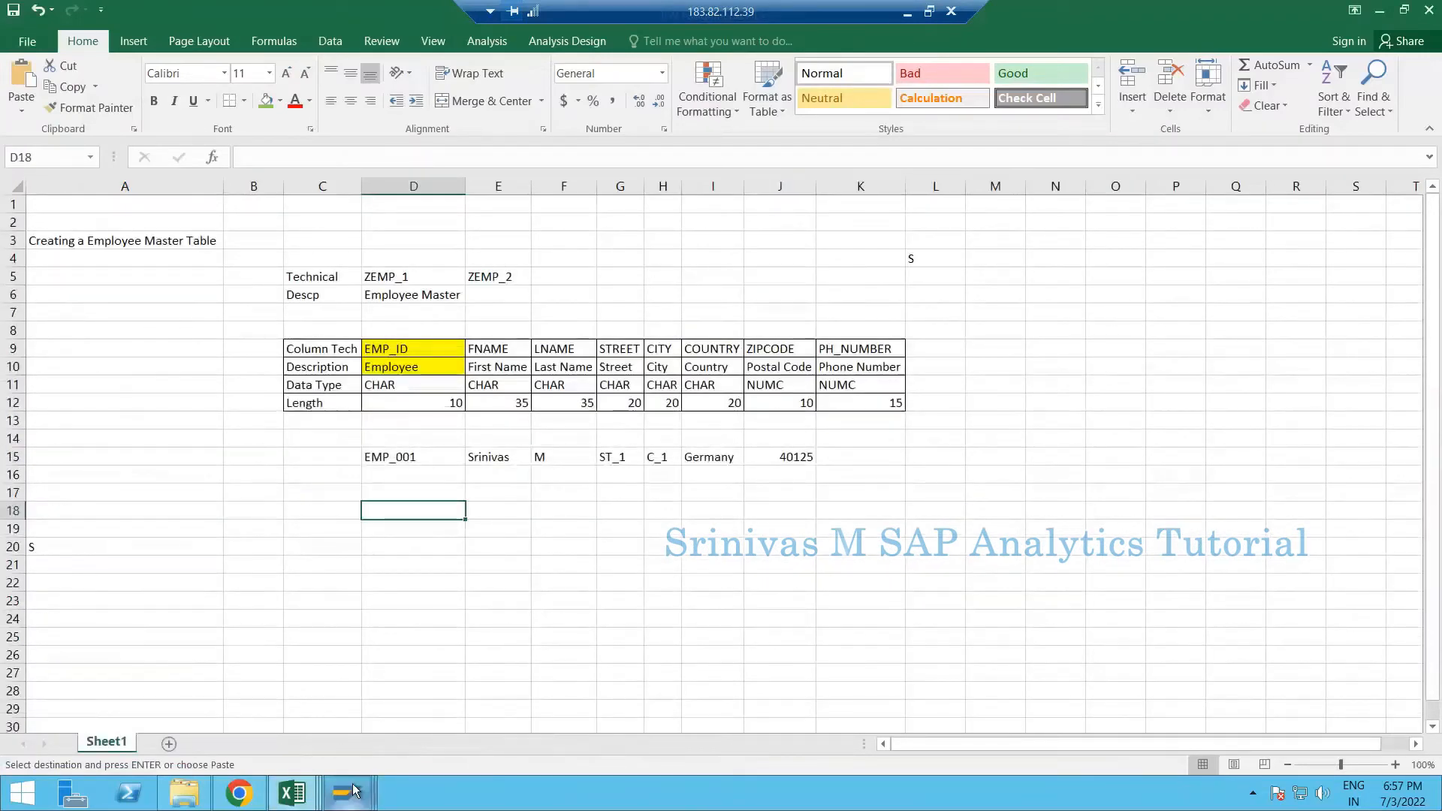
Return to the SAP DataSource and set both its long and medium descriptions to "Data Source on Bill Book Table"
key(alt+Tab)
key(alt+Tab)
click(196, 283)
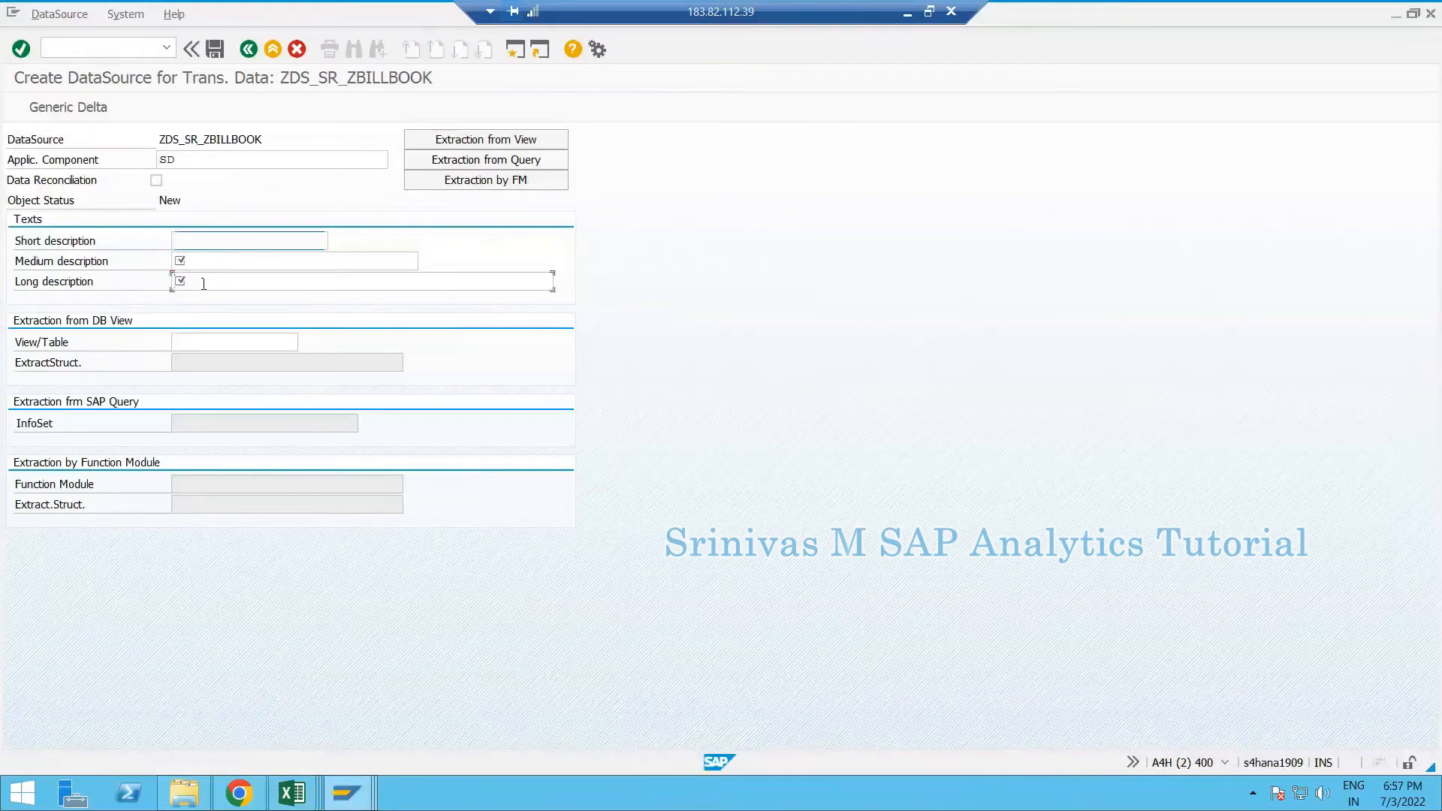
text(Data Source on Bill Book Table)
click(217, 262)
text(Data Source on Bill Book Table)
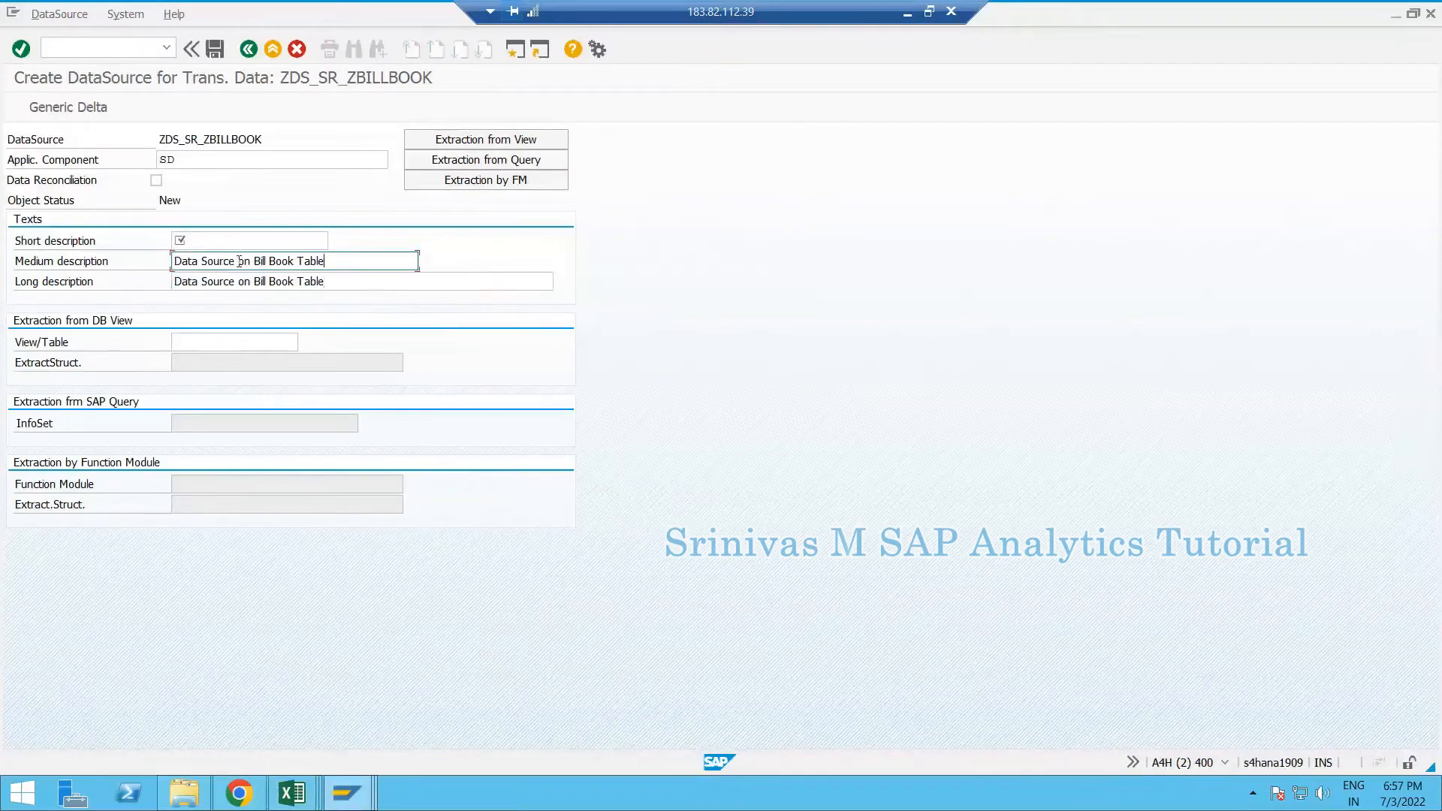
Fill in the DataSource's short description with "Data Source on Bill"
click(217, 243)
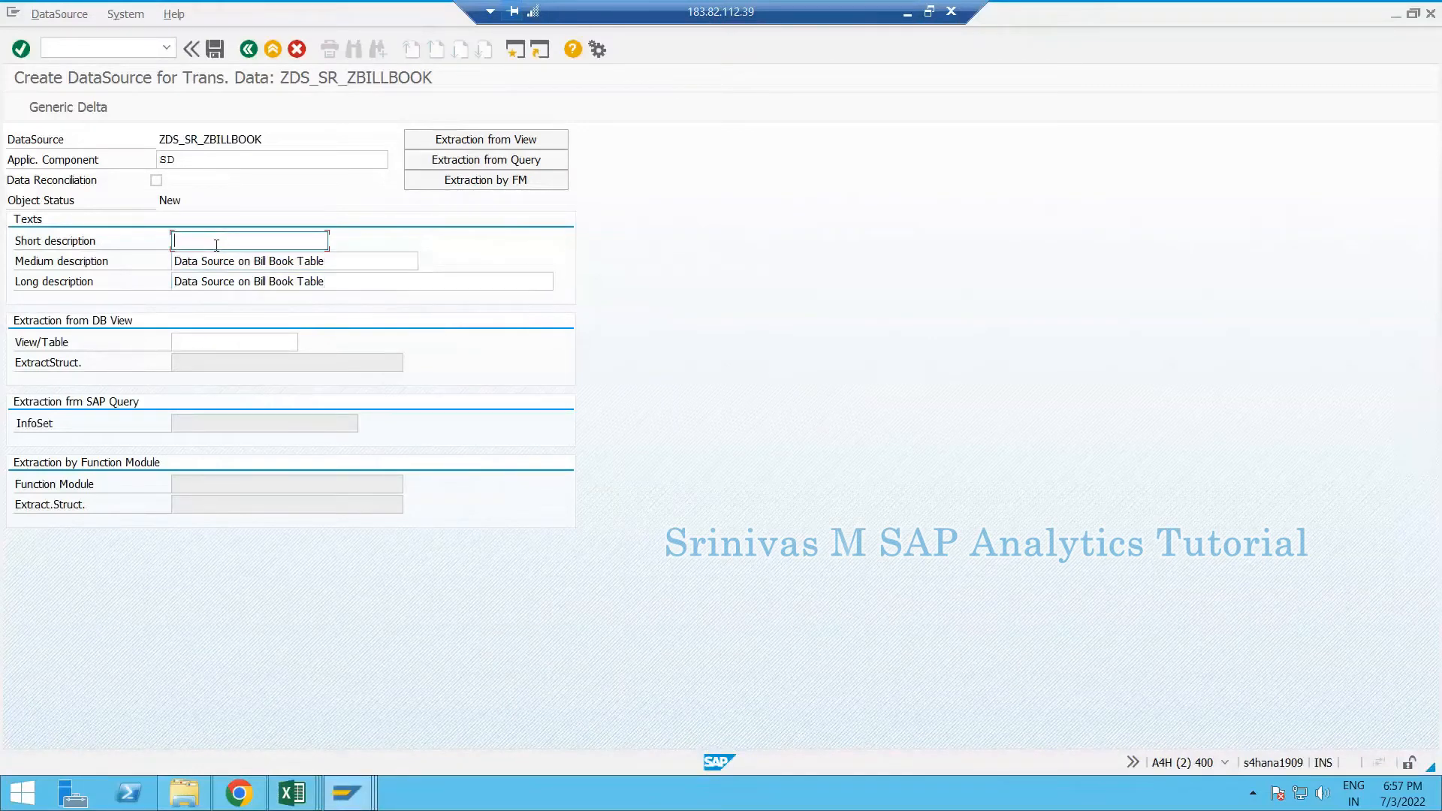
text(Data Source on Bill)
click(66, 261)
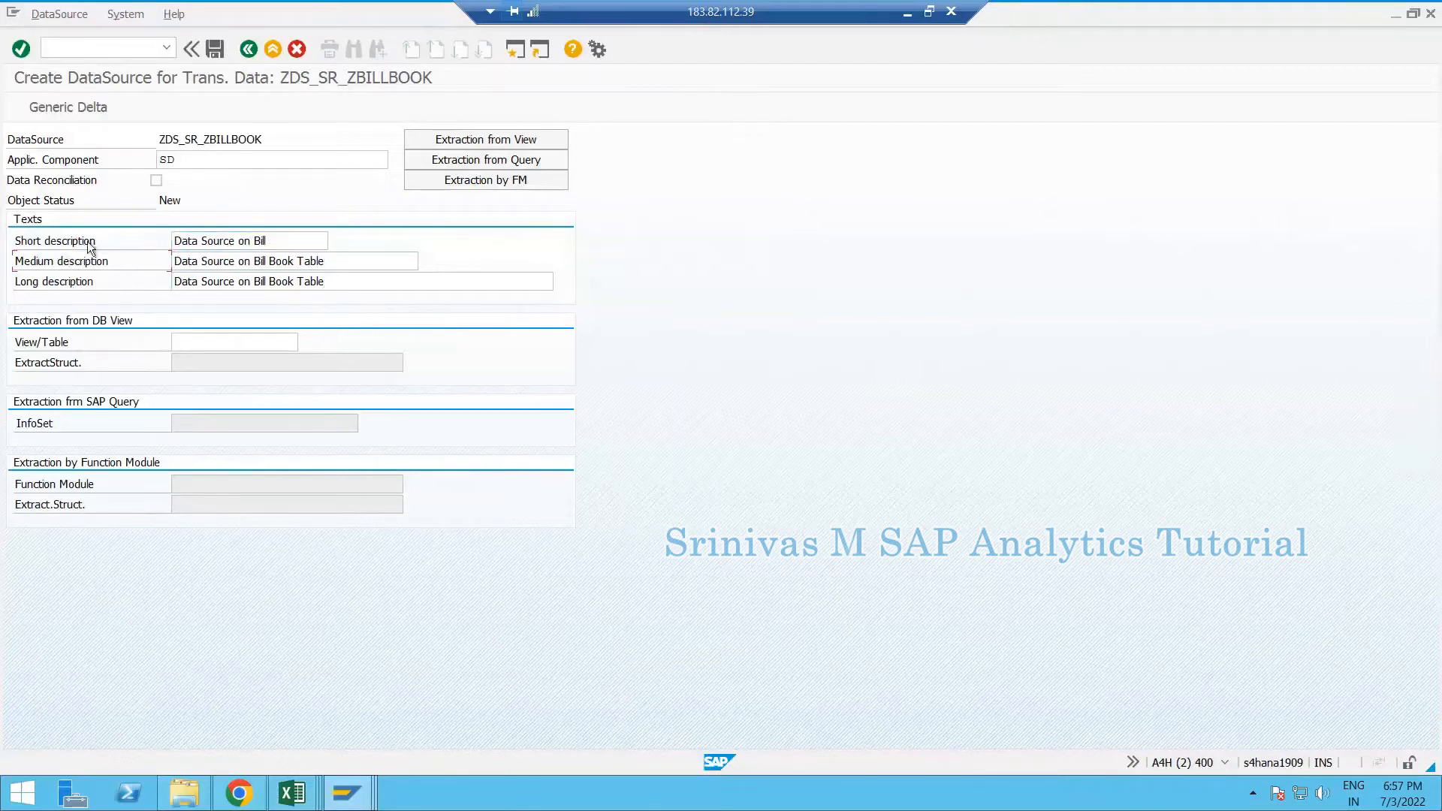
click(88, 267)
Replace the short description with "DS for" followed by the "Bill Book Table" wording copied from the medium description
click(280, 240)
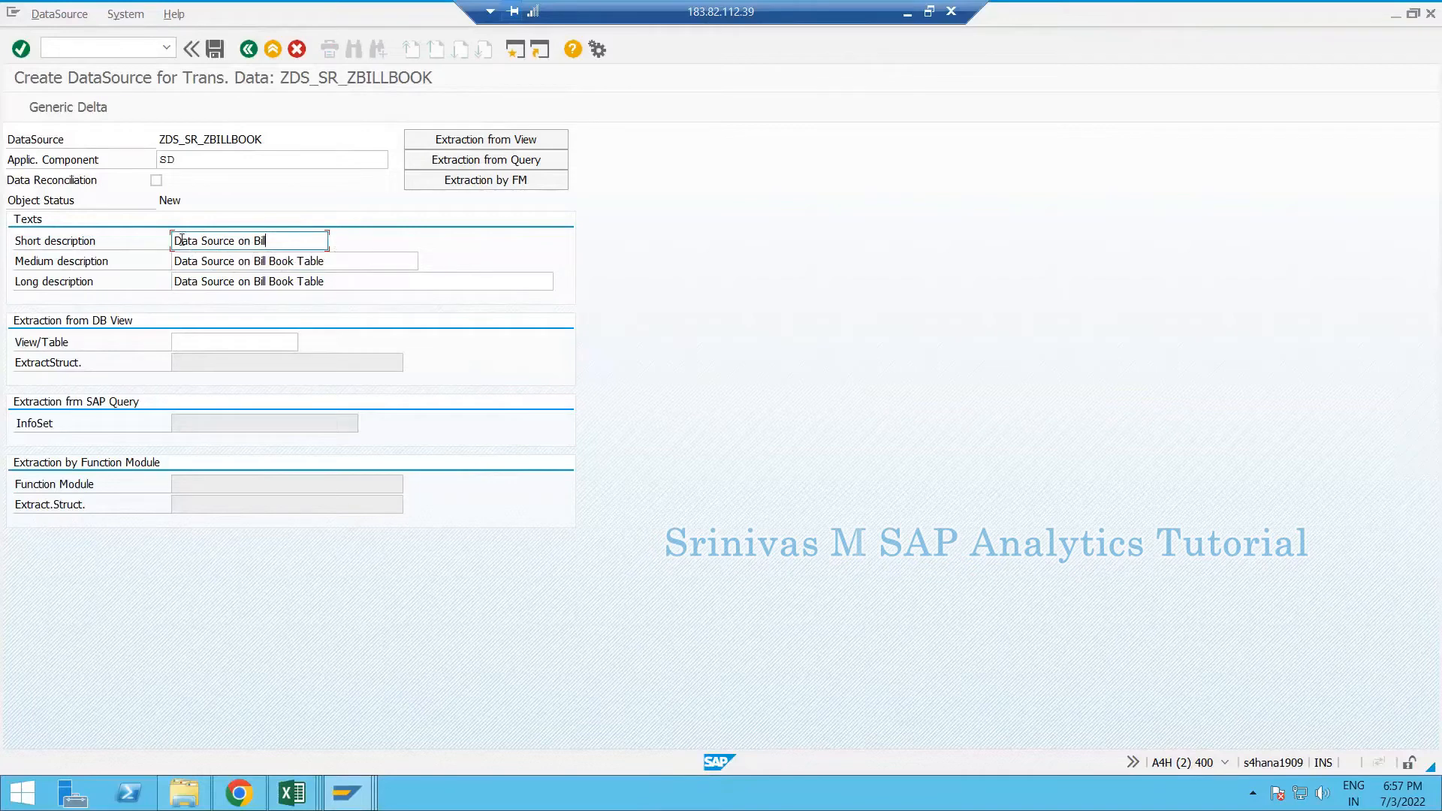
drag(175, 241, 278, 241)
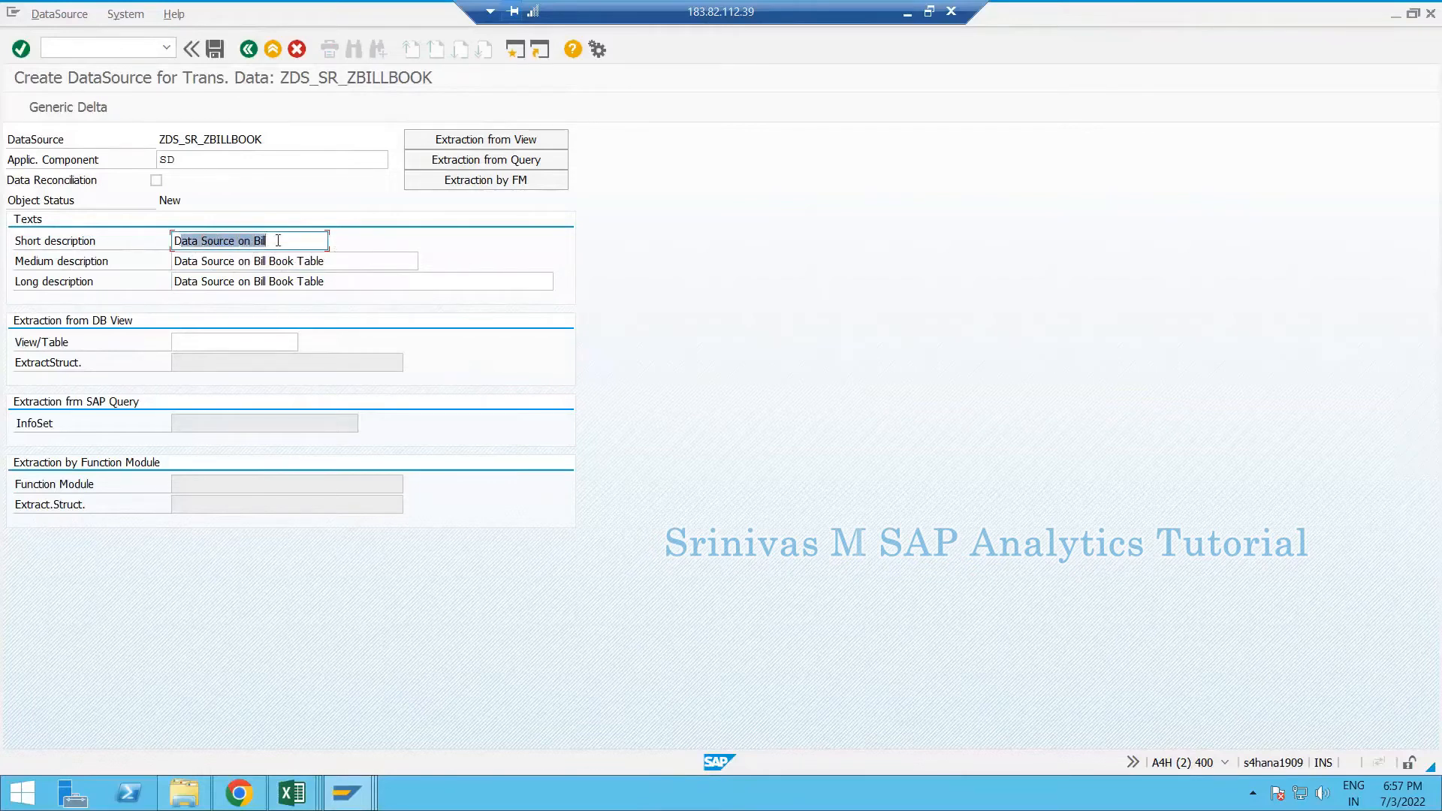
text(DS)
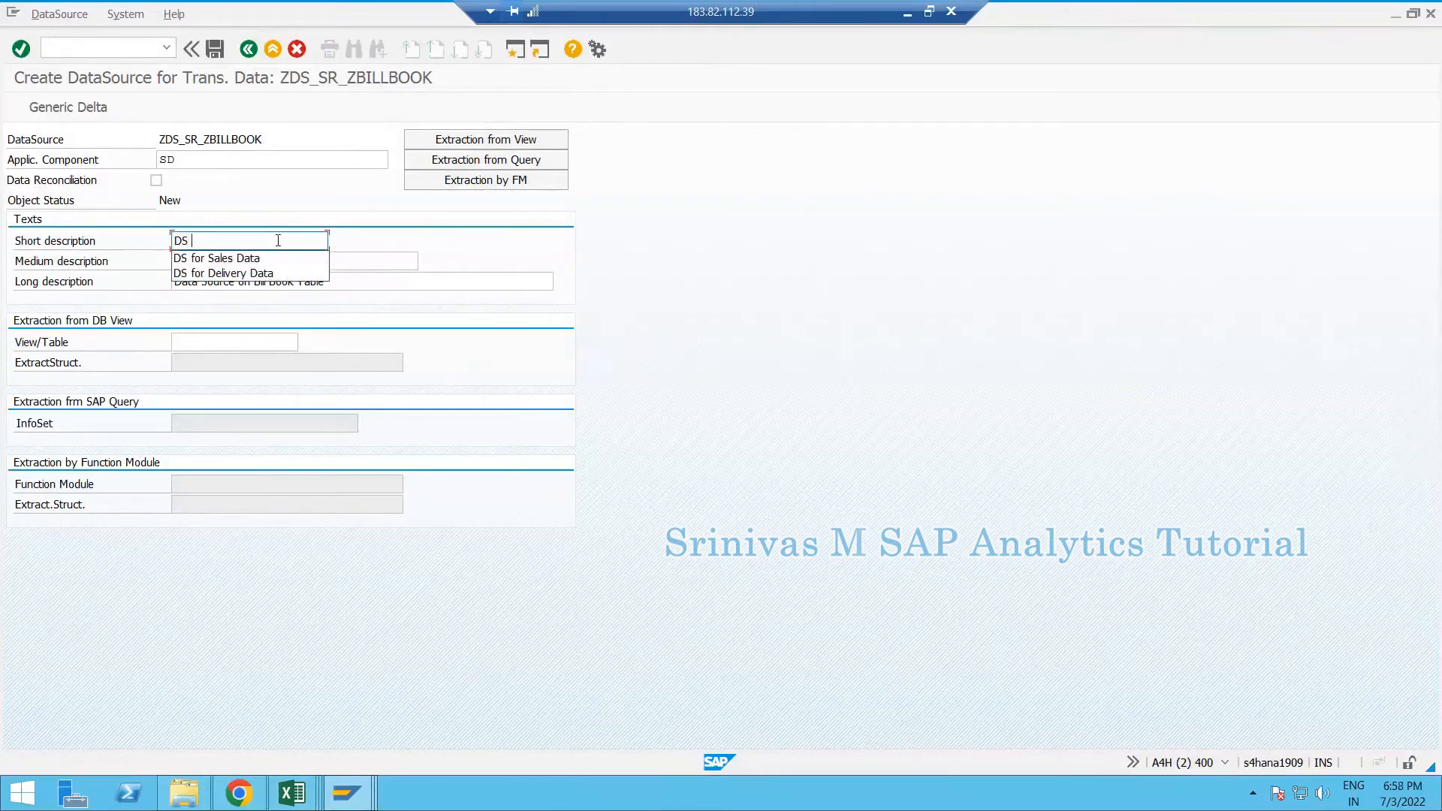
text( for)
click(254, 261)
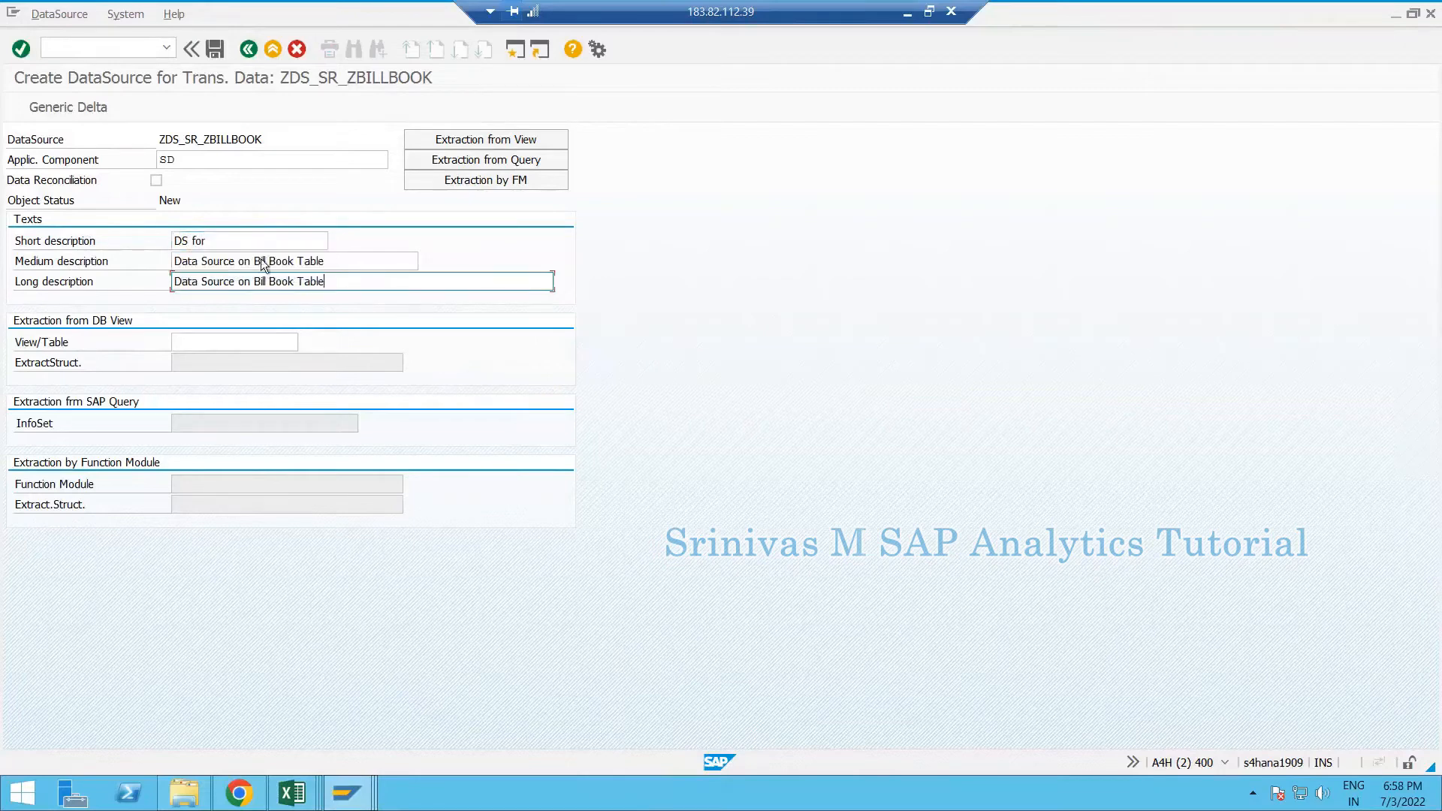
drag(254, 261, 327, 260)
key(ctrl+c)
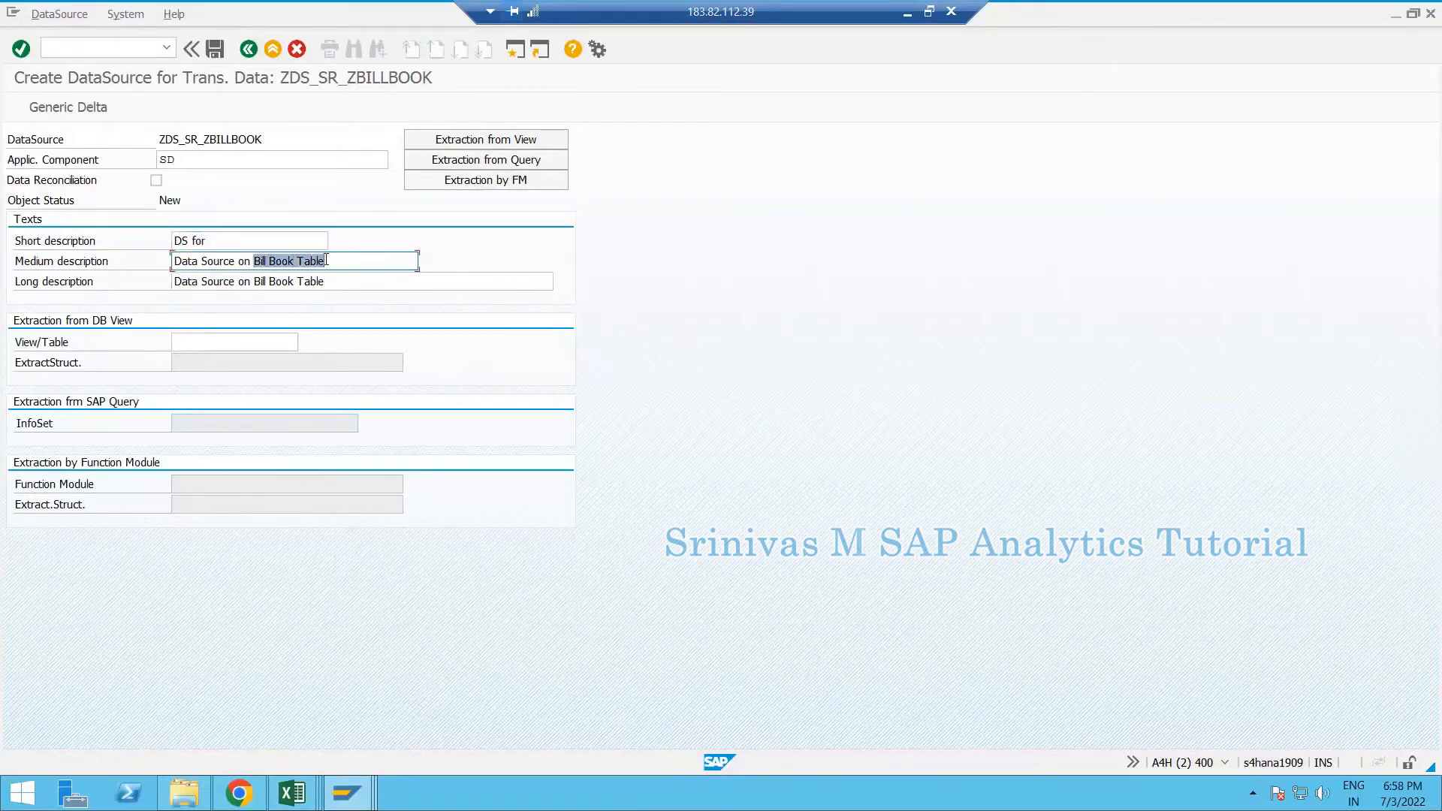
click(268, 246)
key(ctrl+v)
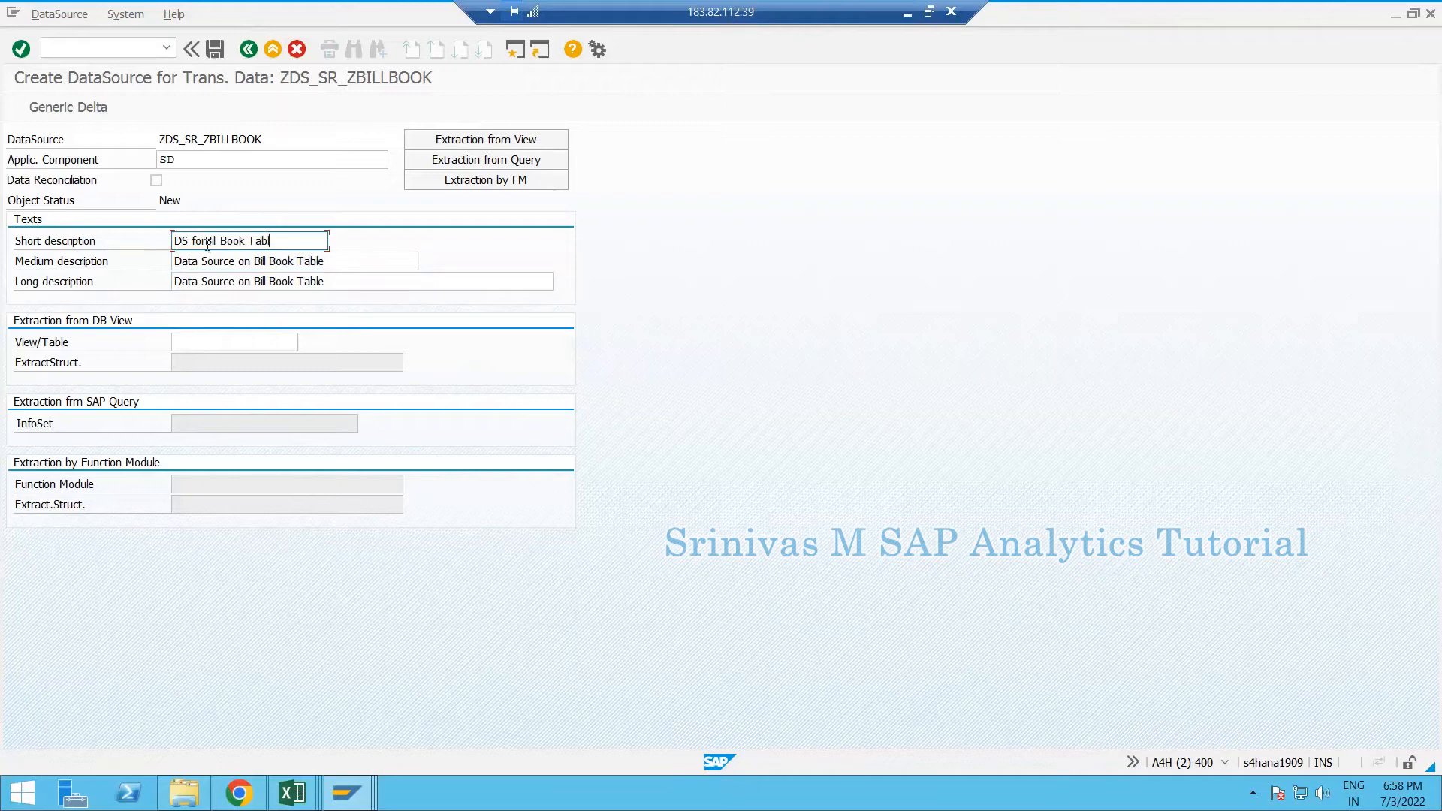
Correct the short description to "DS - Bill Book Table"
key(BackSpace)
key(BackSpace)
key(BackSpace)
text(on)
key(BackSpace)
key(BackSpace)
key(BackSpace)
text(-)
text( e)
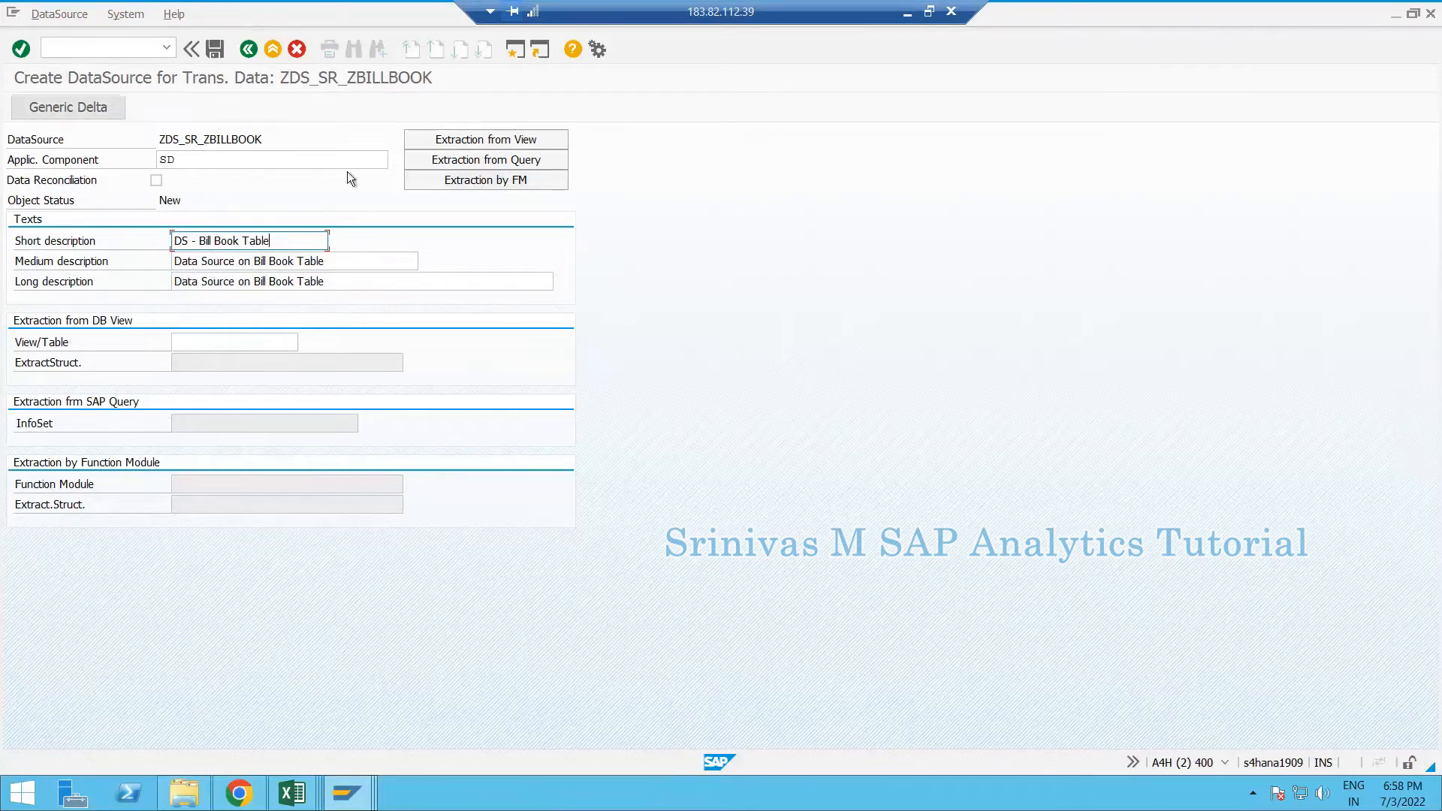
click(395, 107)
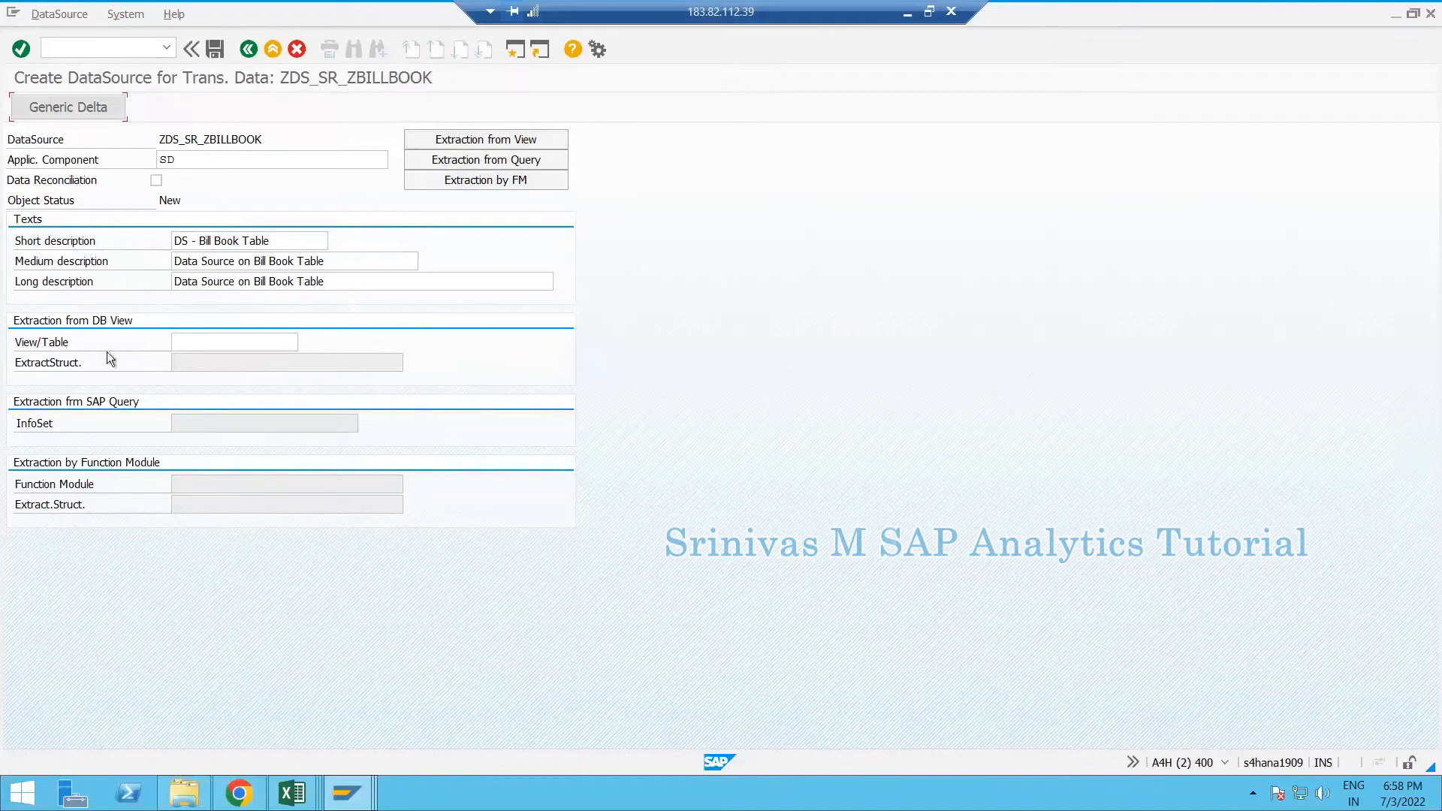
click(291, 241)
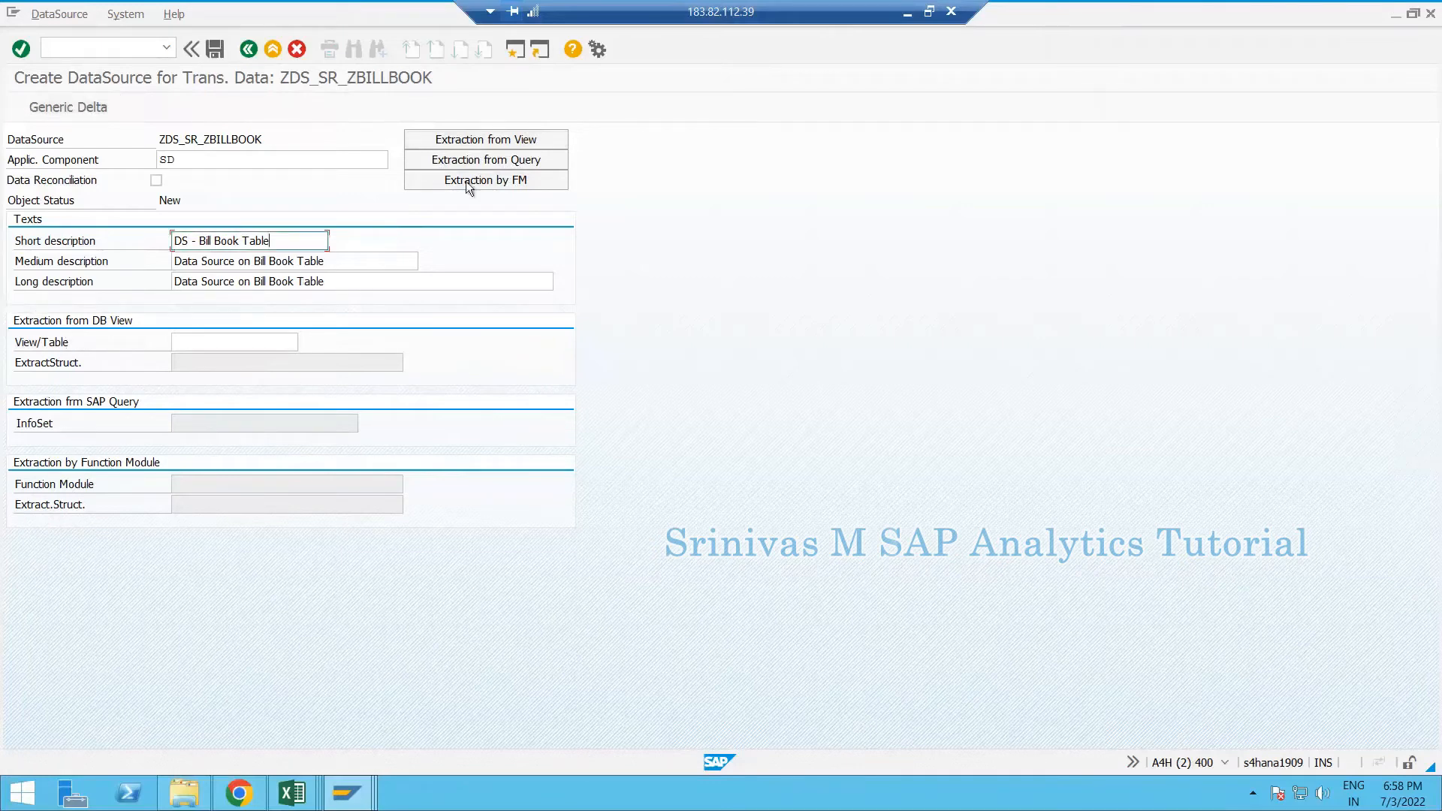
Switch the extraction method to function module to examine its input fields, and switch back to extraction from view
click(511, 142)
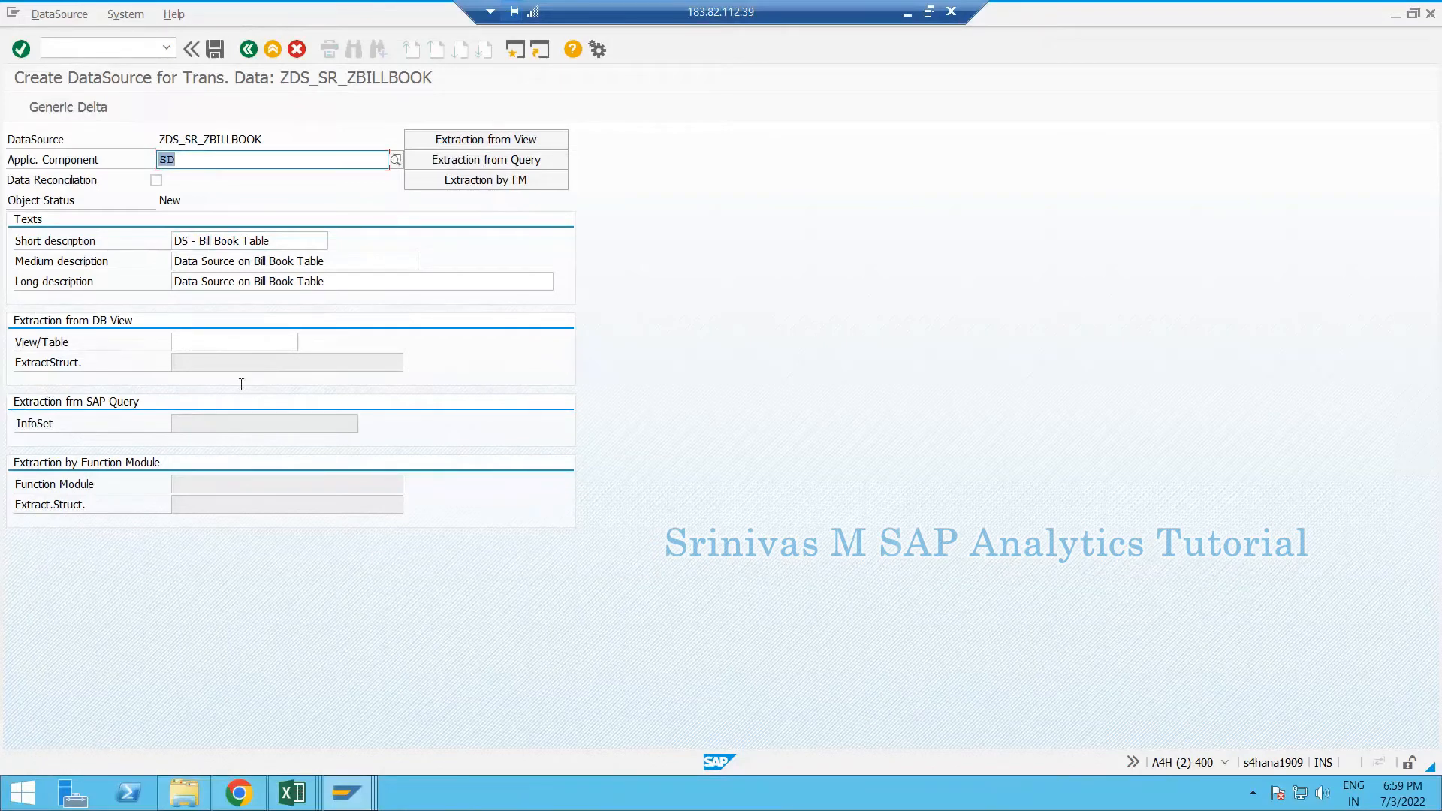
click(232, 499)
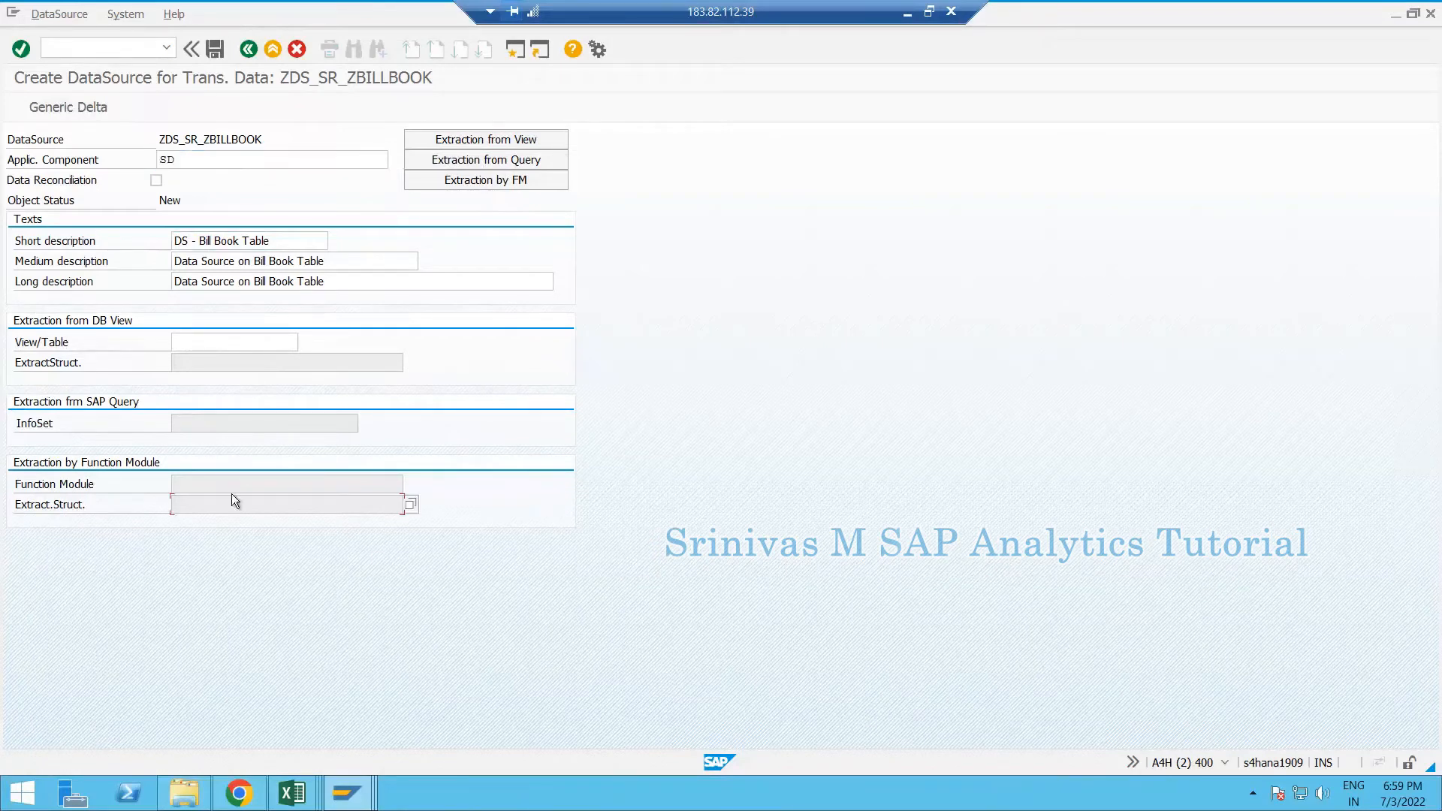
click(503, 181)
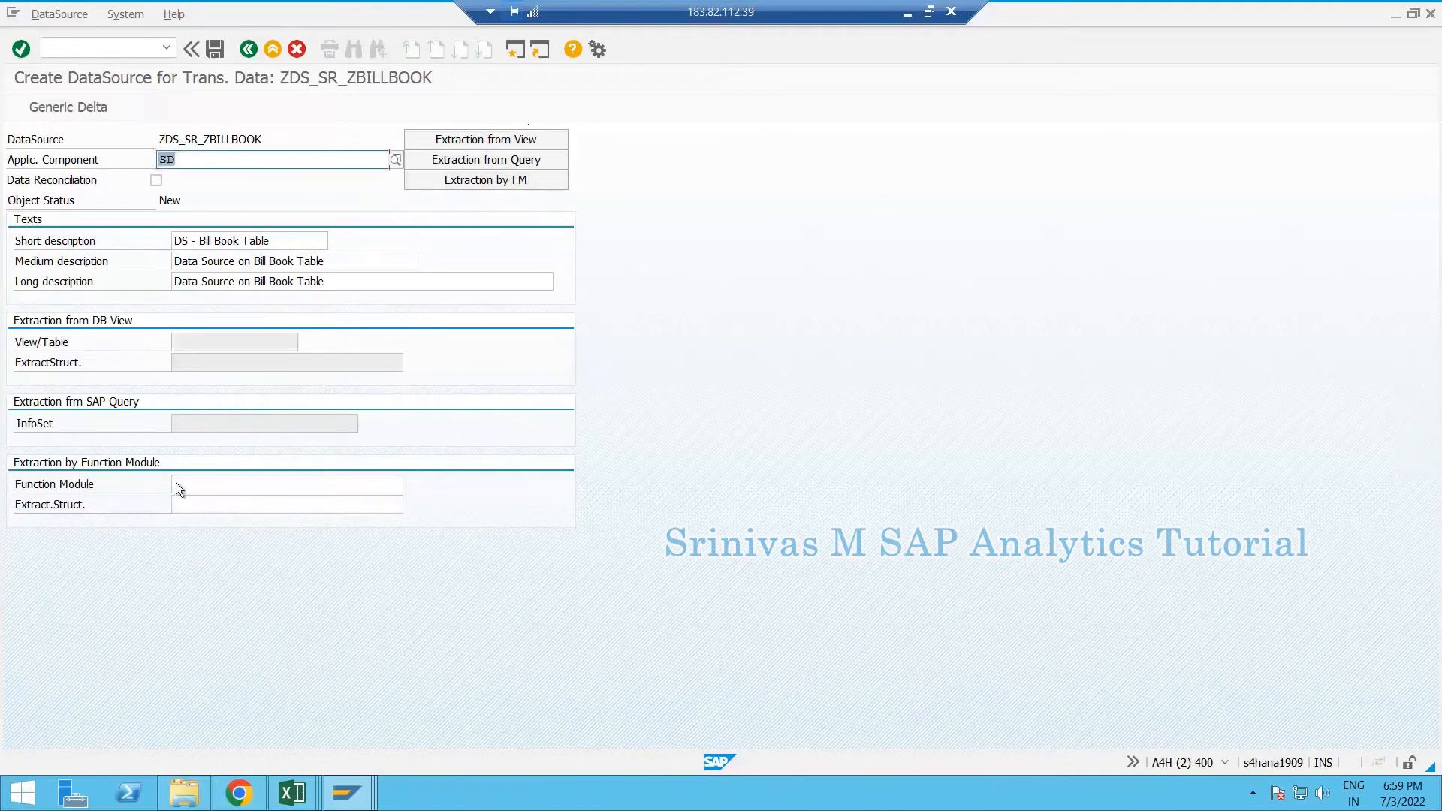
click(193, 483)
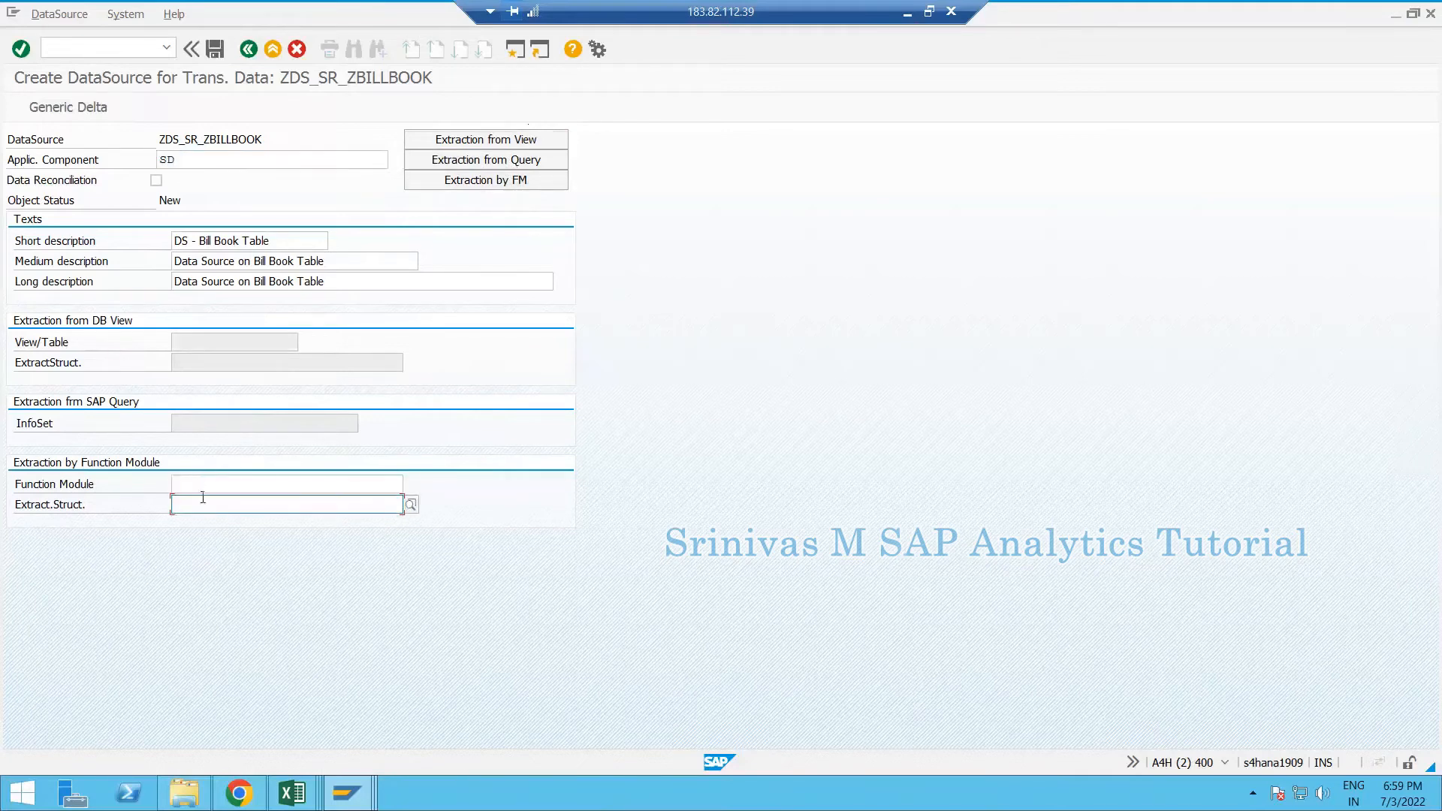
click(206, 502)
click(208, 487)
click(208, 502)
click(237, 342)
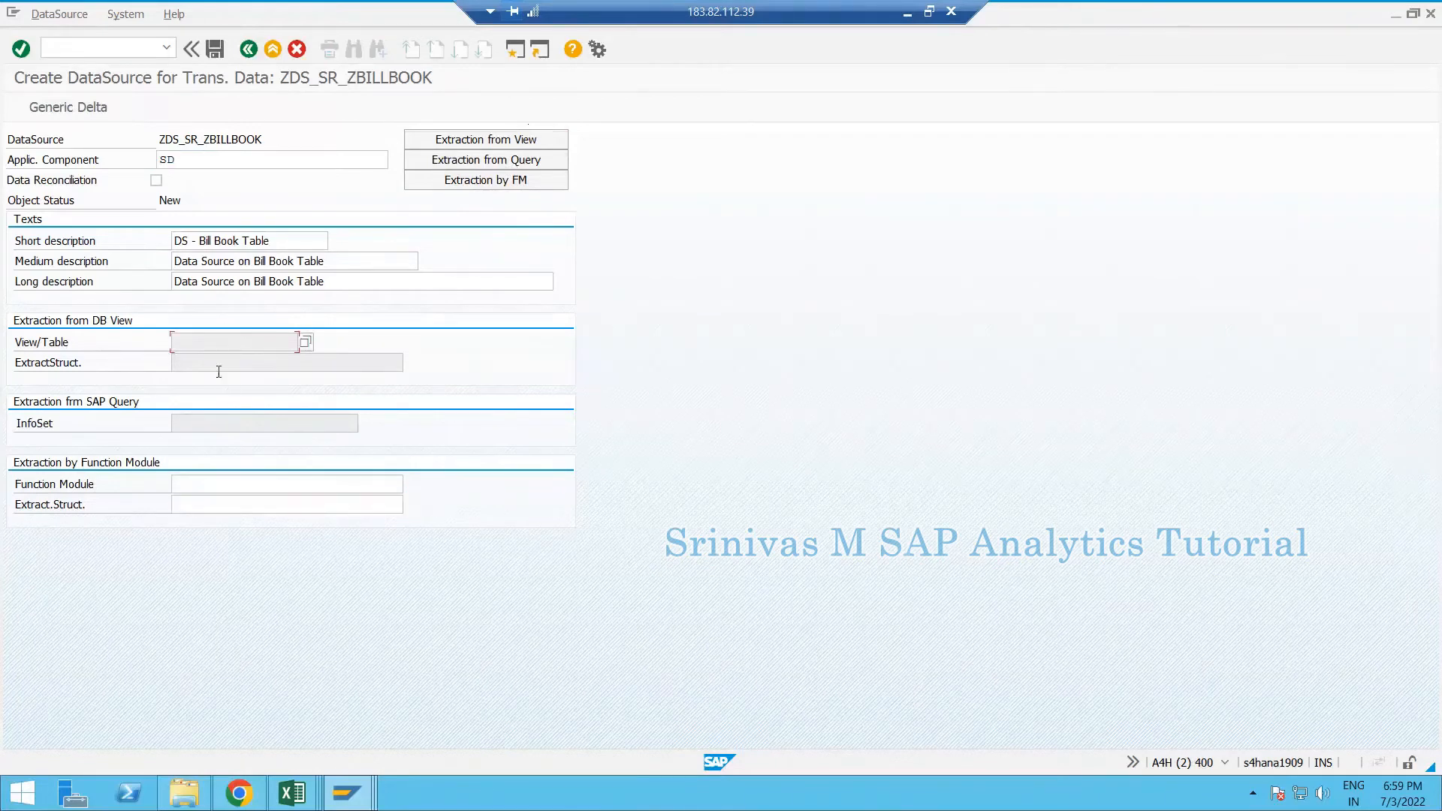
click(487, 141)
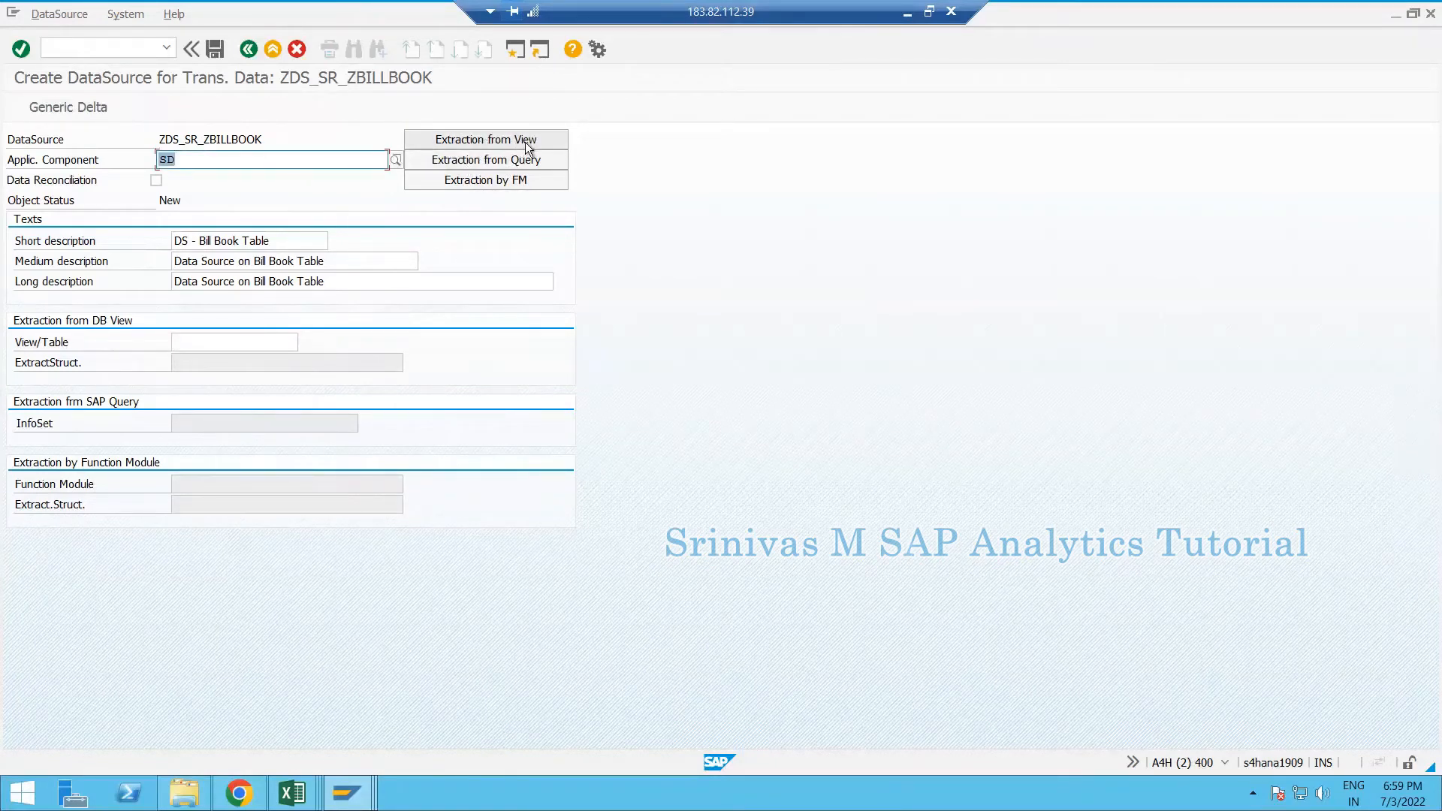
Copy the table name from cell J5 in Book1 and enter ZBILLBOOK as the DataSource's view/table, acknowledging the local object notice
click(205, 344)
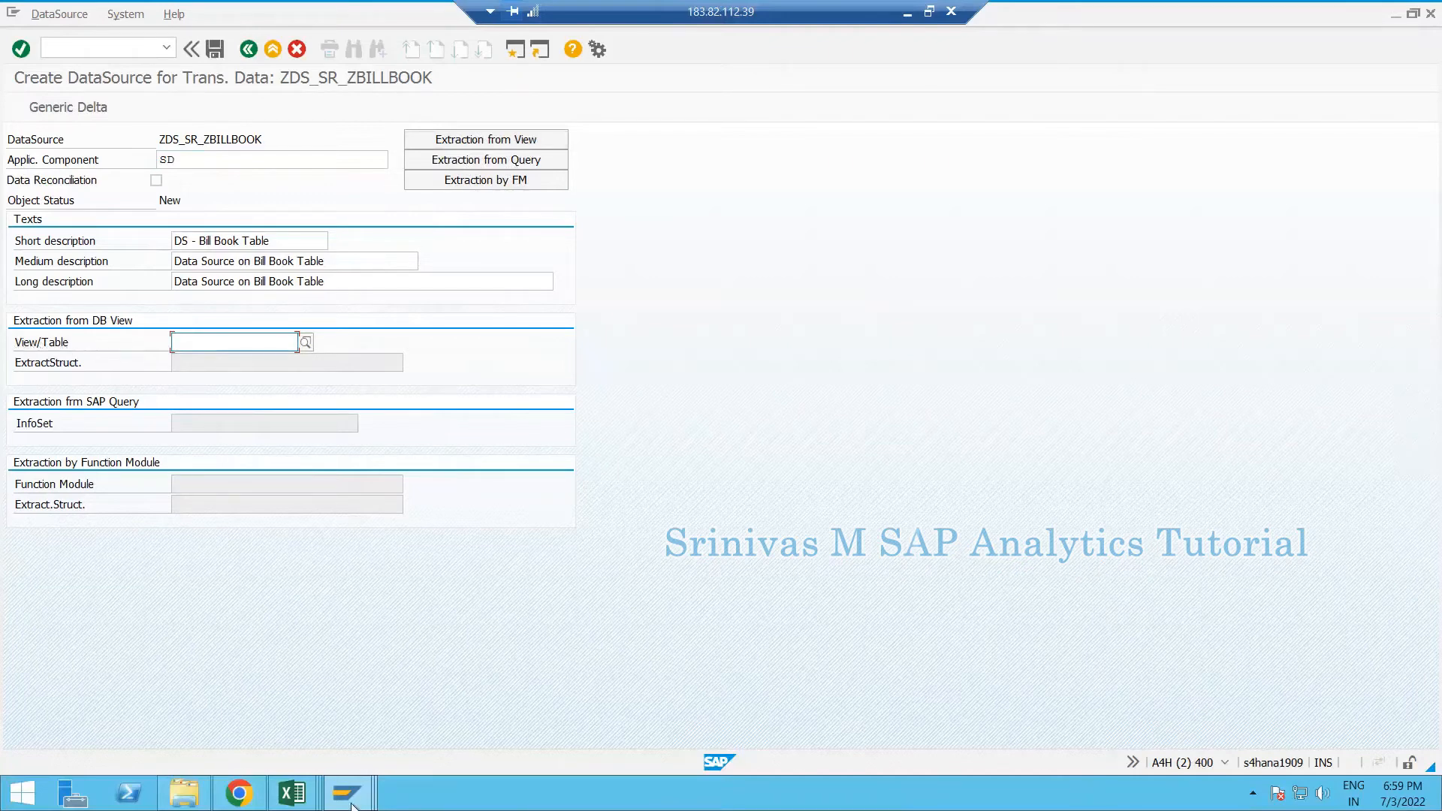
mouse_move(292, 796)
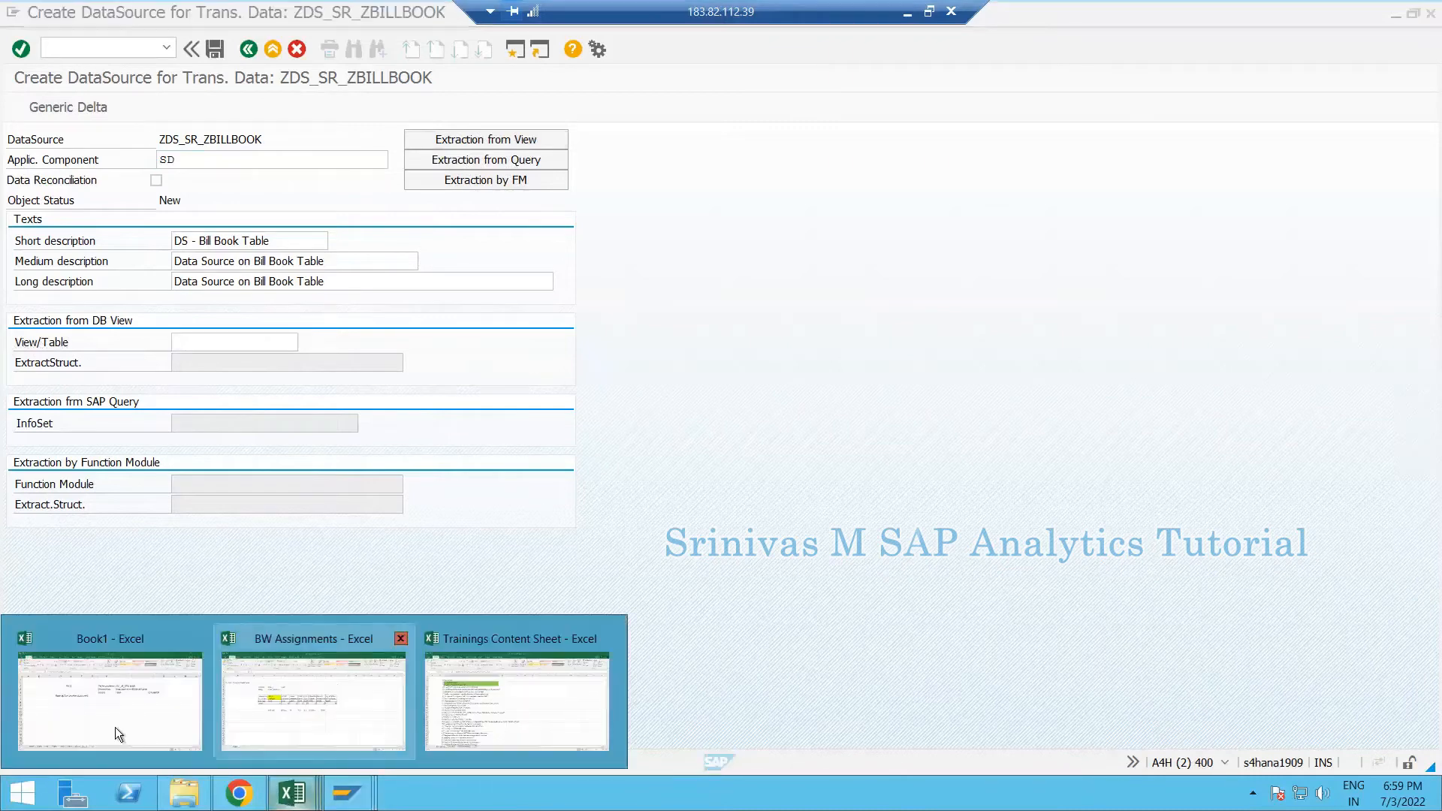
click(195, 678)
click(1082, 325)
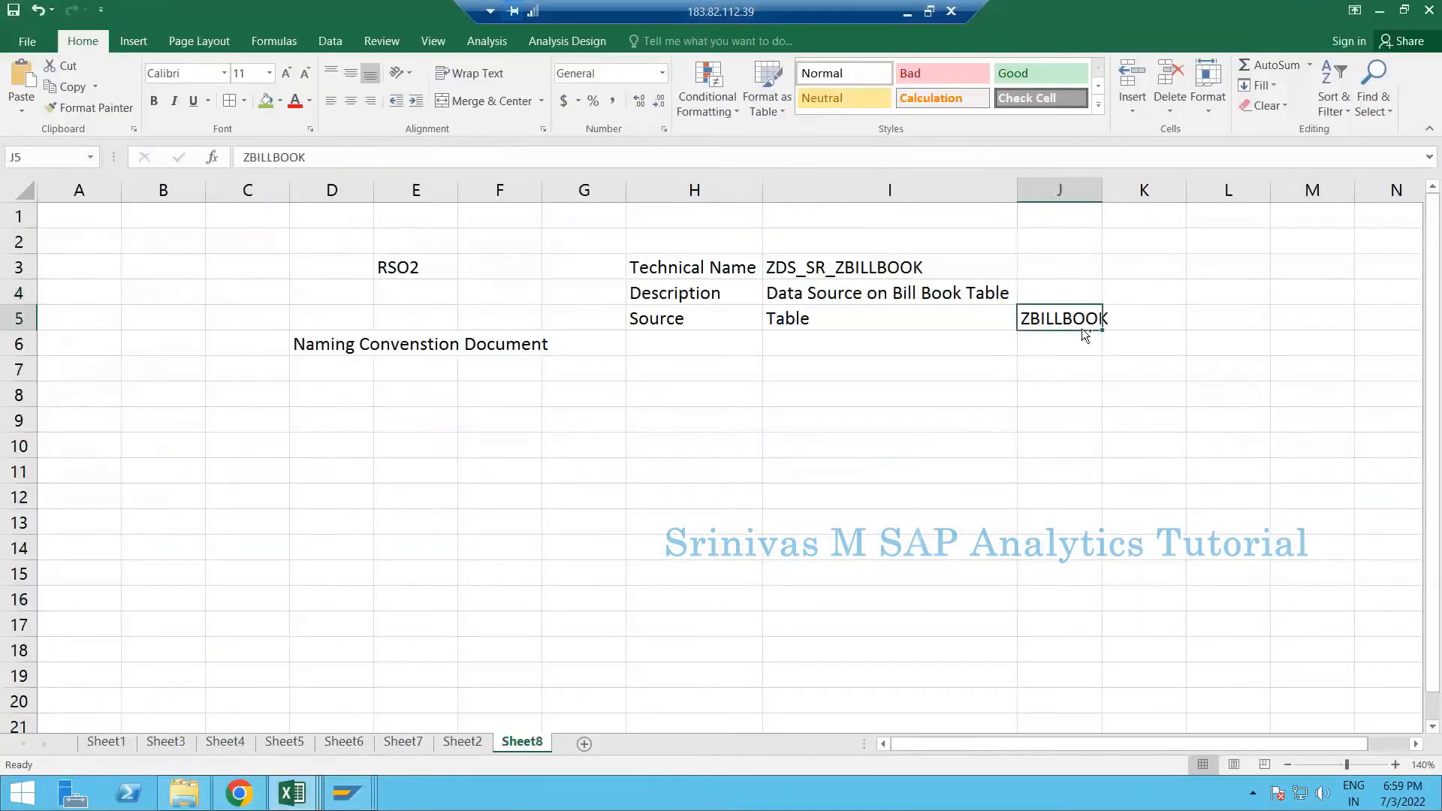
key(ctrl+c)
key(alt+Tab)
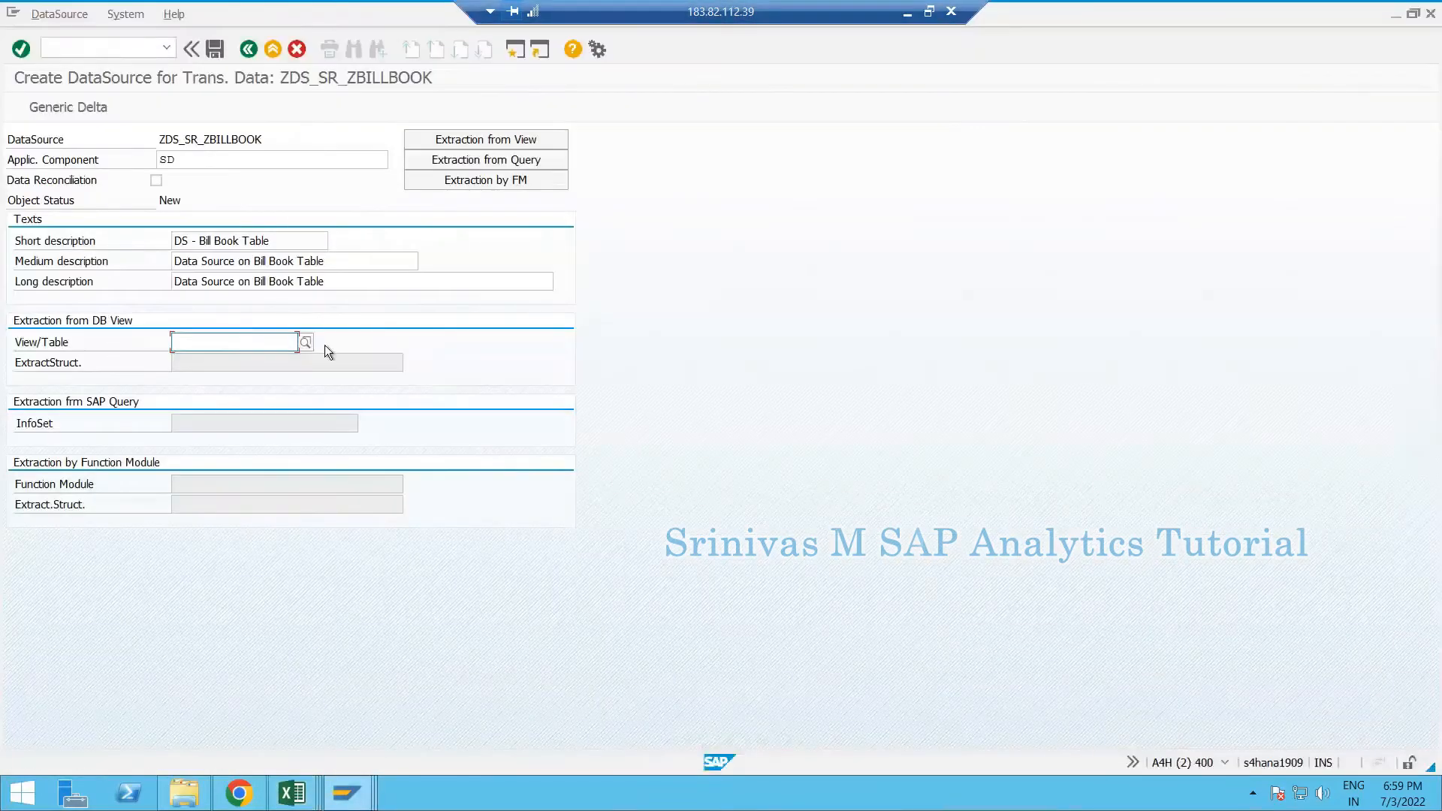
key(ctrl+v)
key(Return)
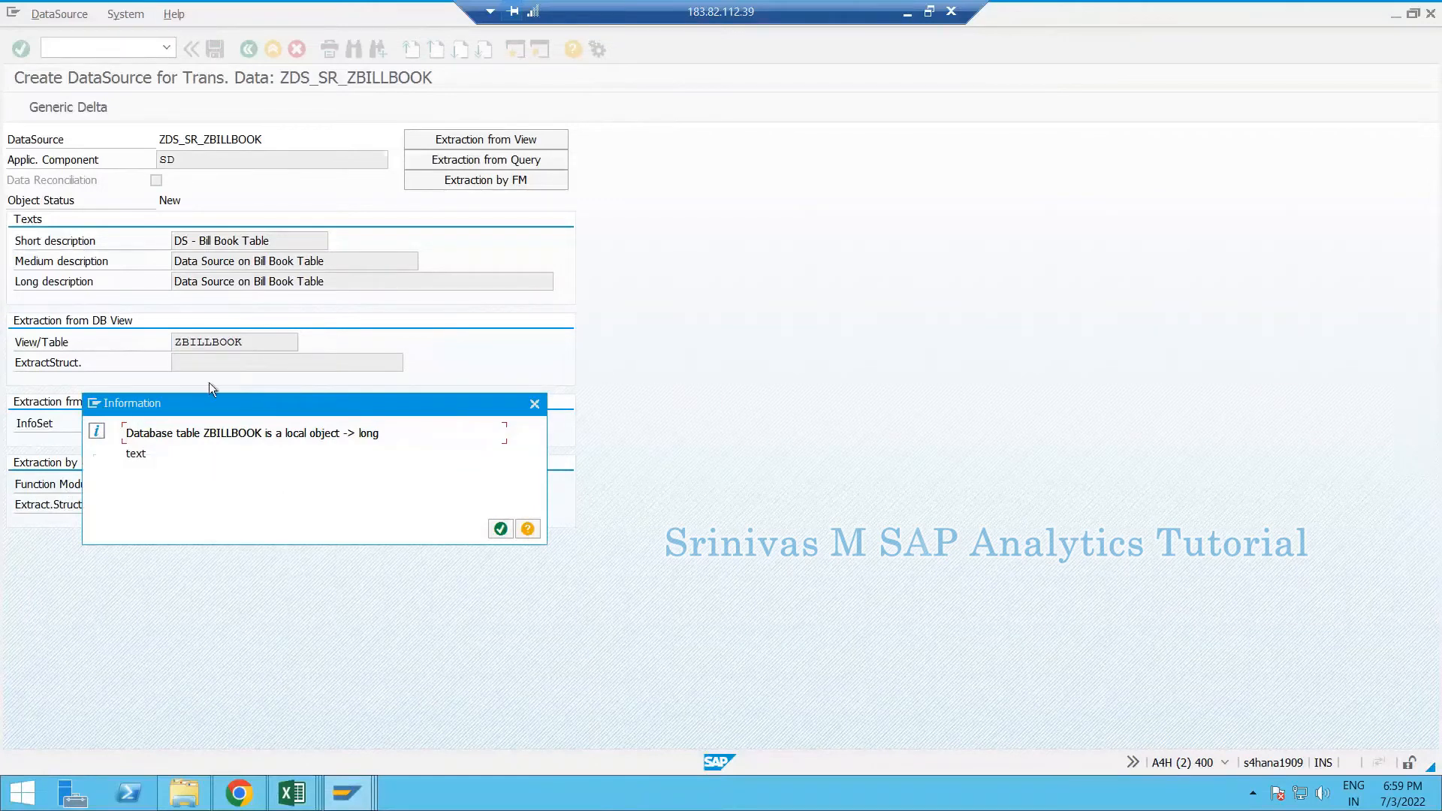
key(Return)
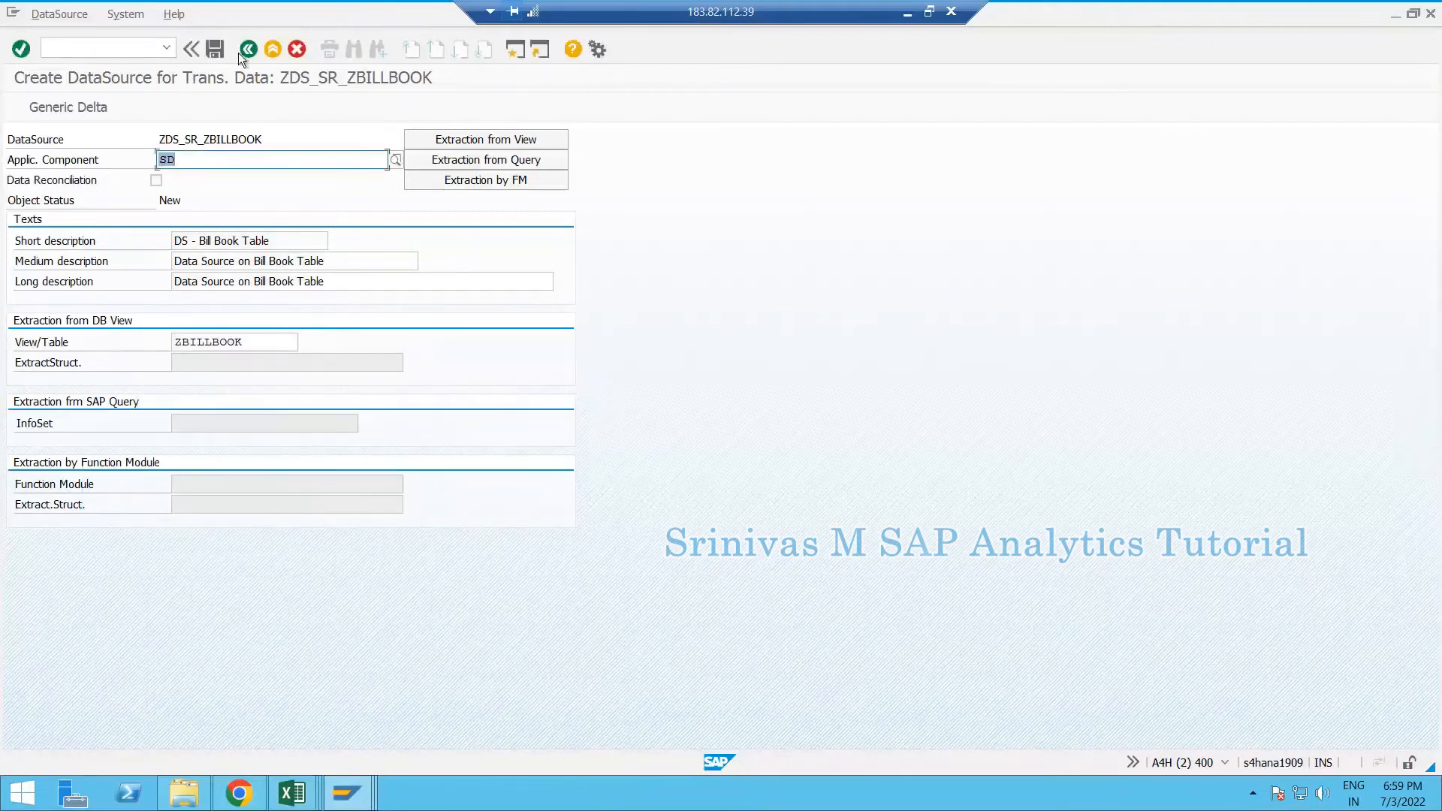
Save the new DataSource, acknowledge the notice about table ZBILLBOOK, and assign the DataSource as a local object
click(217, 49)
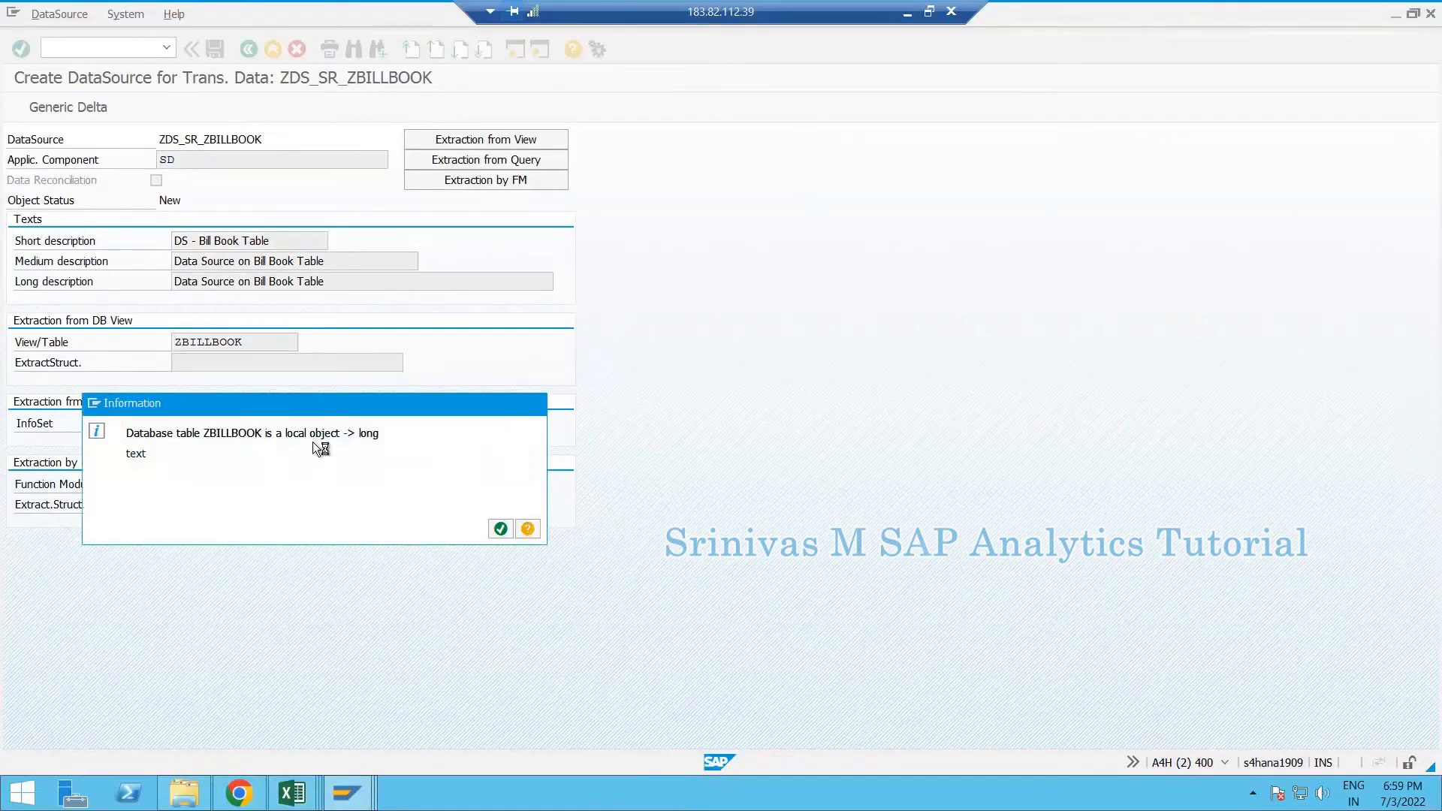
key(Return)
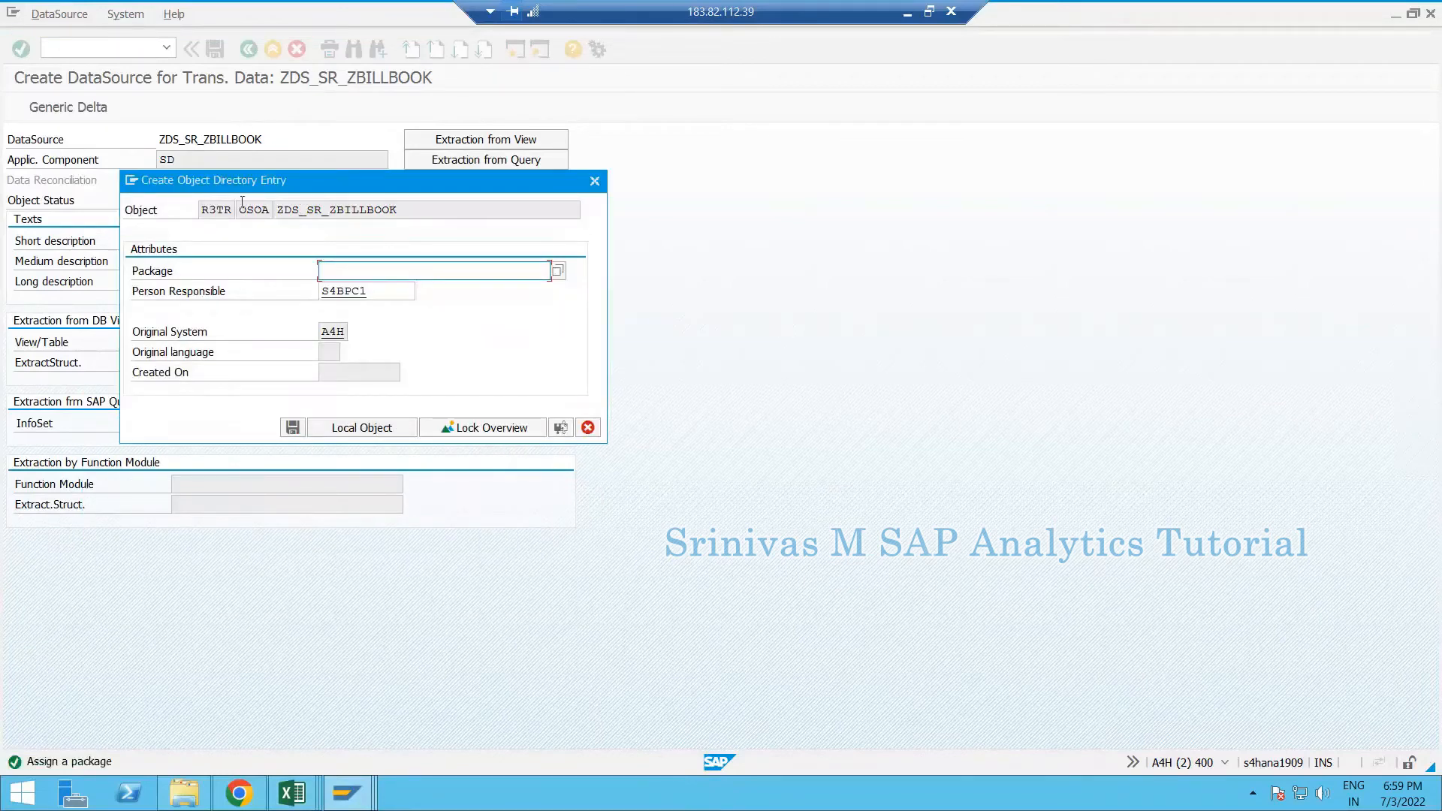
drag(263, 186, 349, 185)
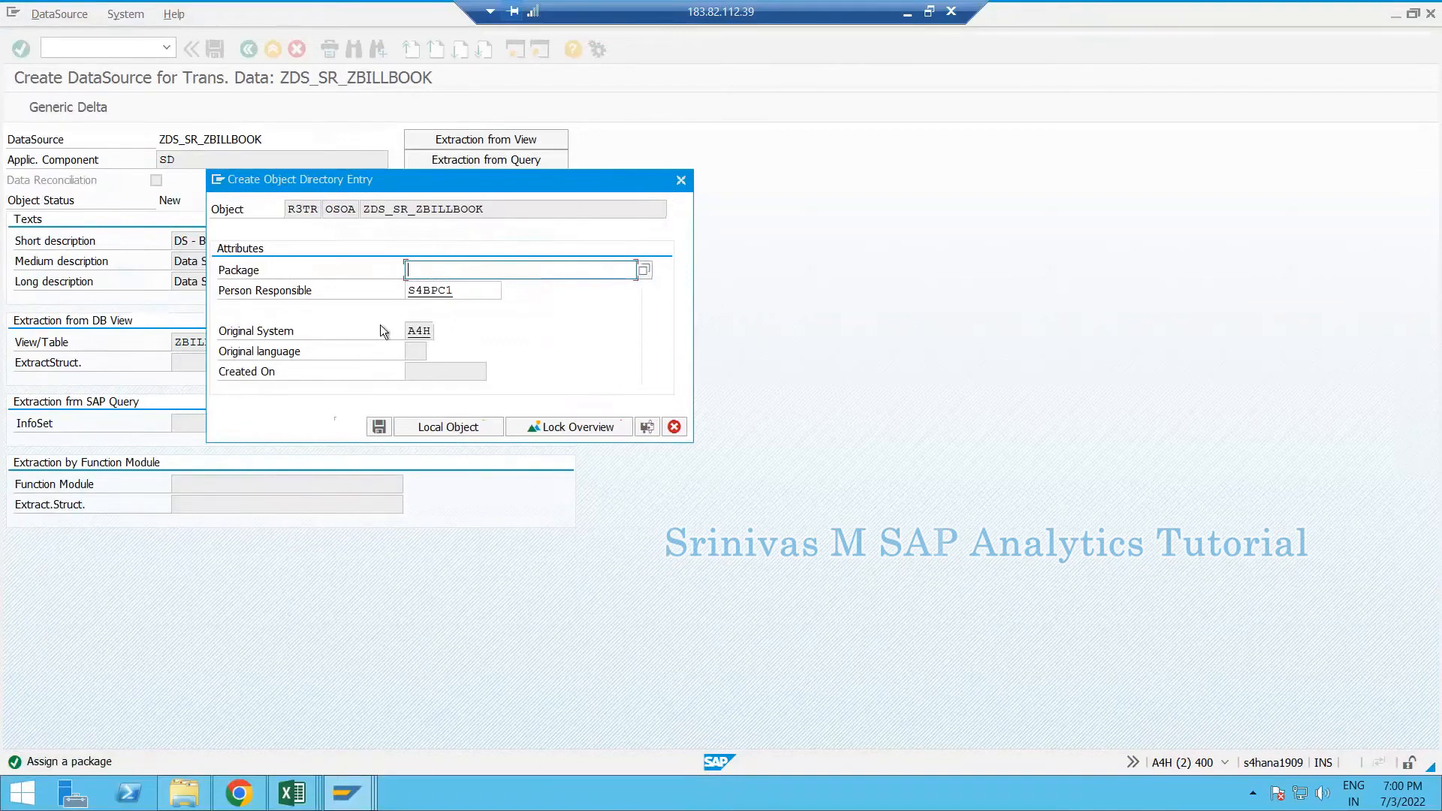
click(439, 432)
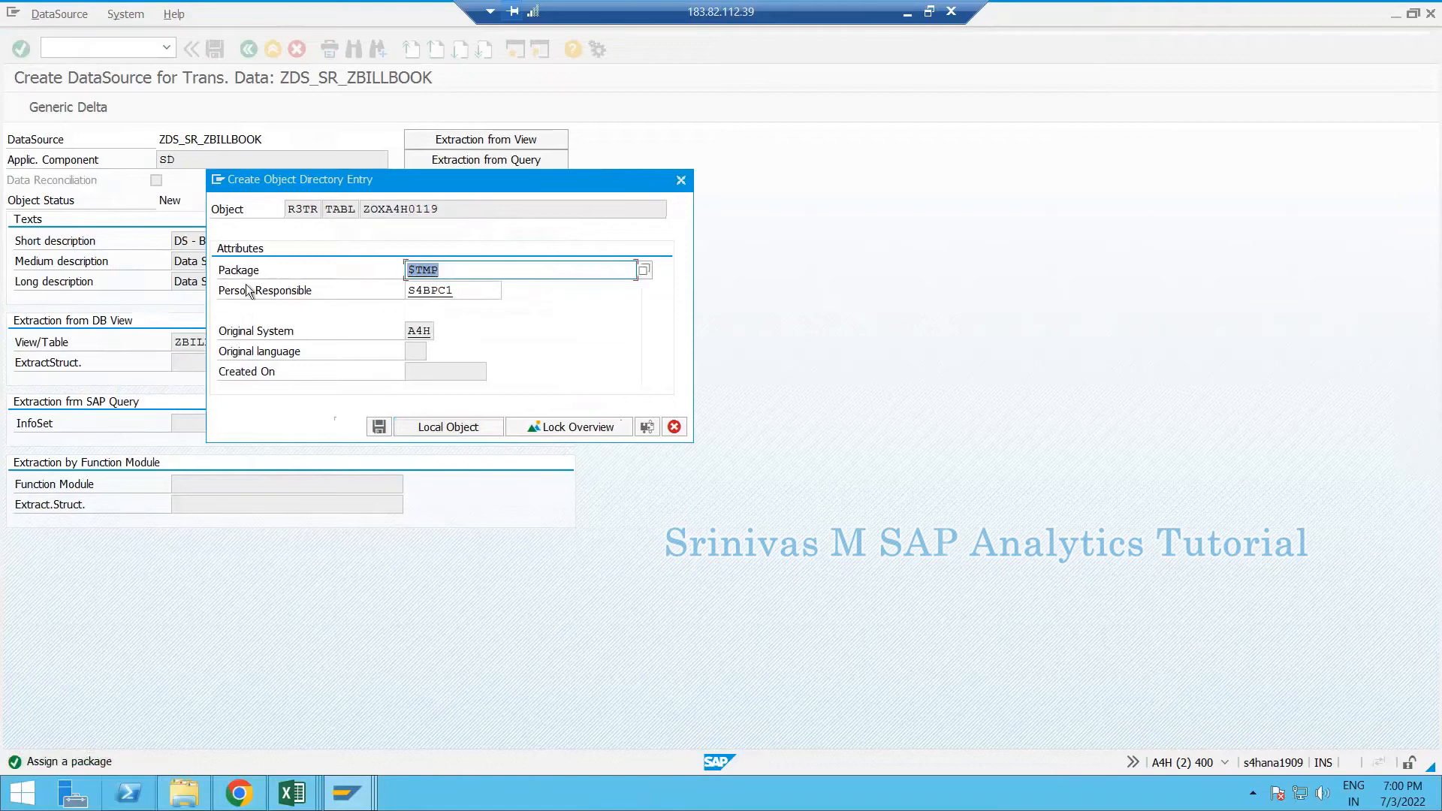
click(184, 792)
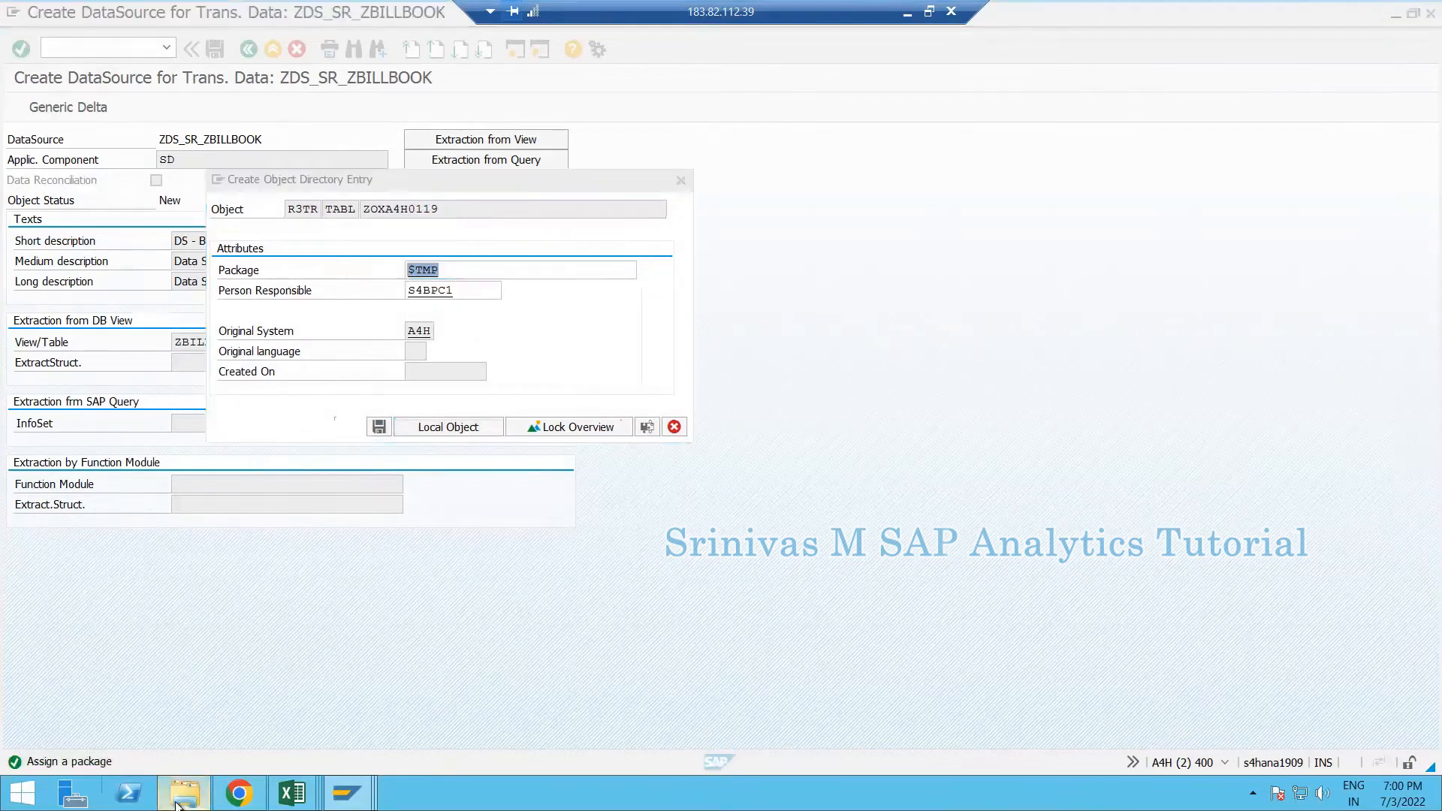
click(219, 61)
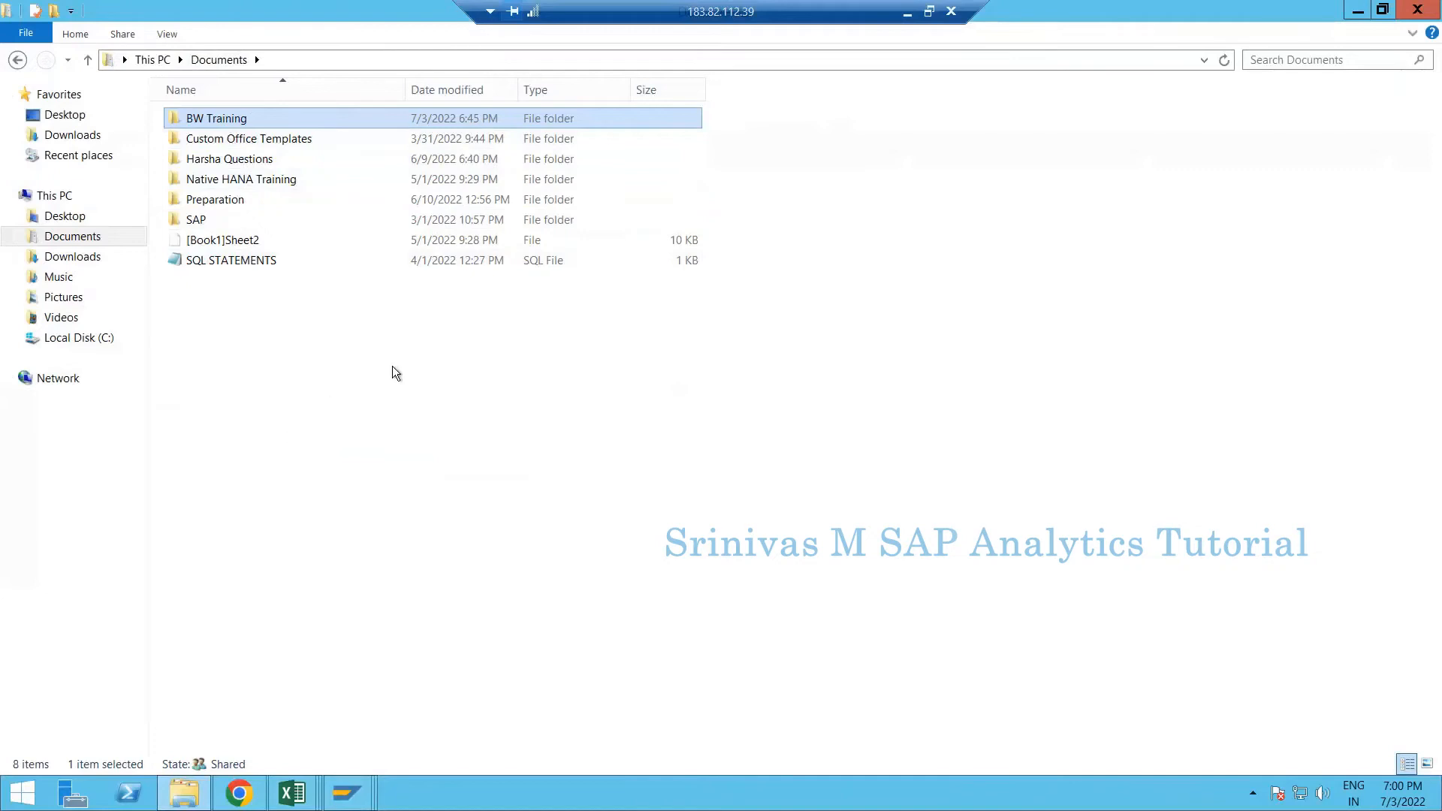
click(346, 793)
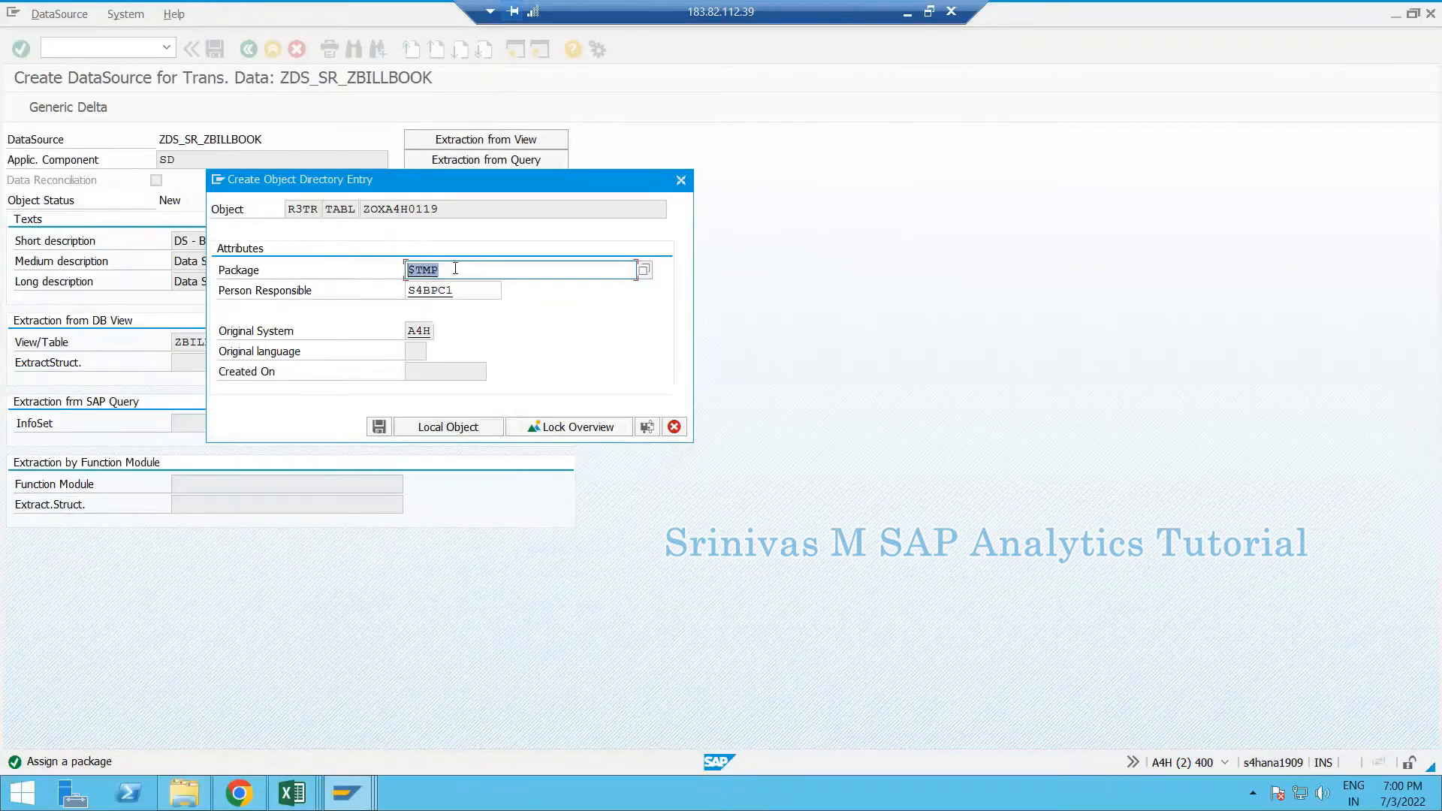
Save the object directory entry of the extract structure in package $TMP
click(455, 268)
click(379, 426)
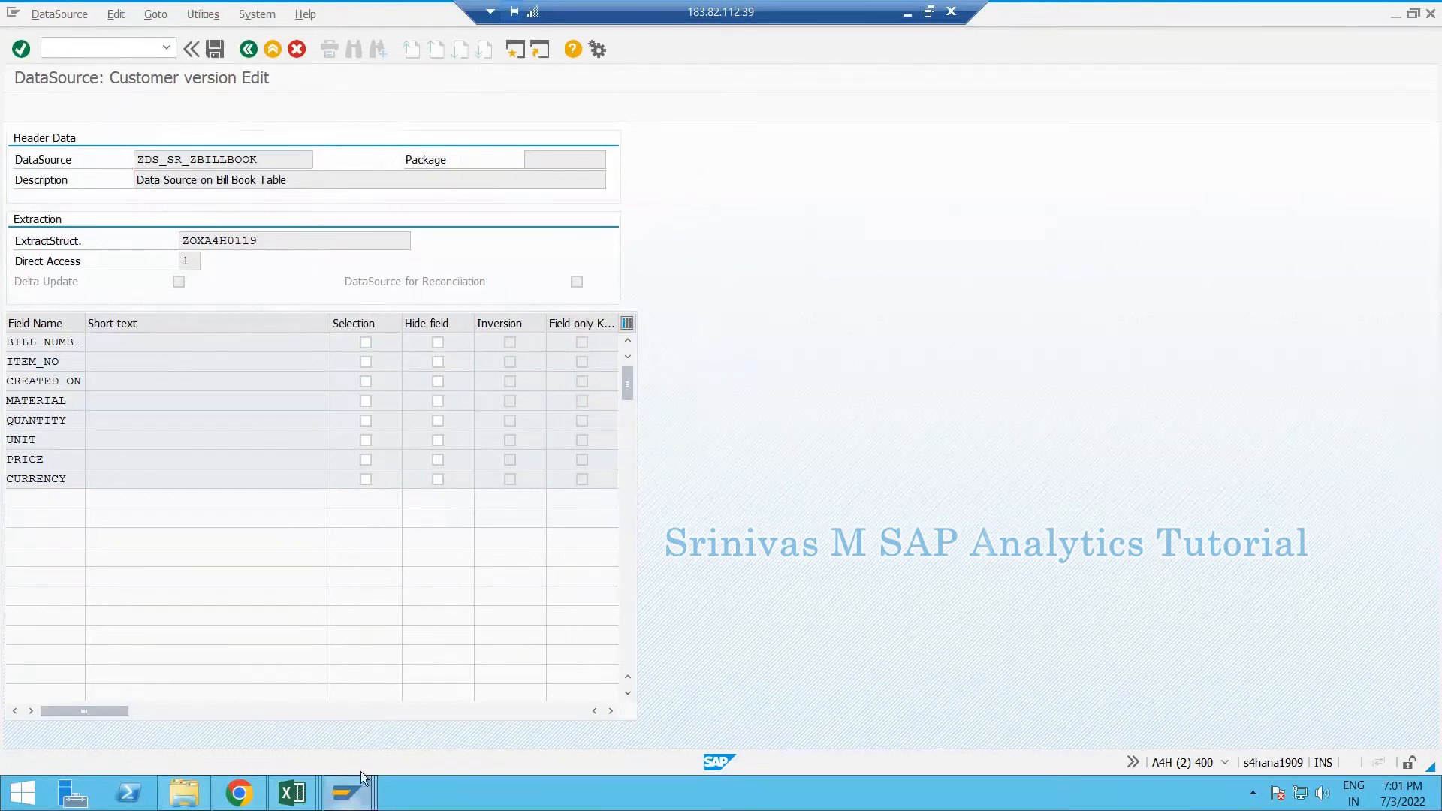
Switch to the ZBILLBOOK table display, view its contents filtered by material M1, and return to the selection screen
click(350, 790)
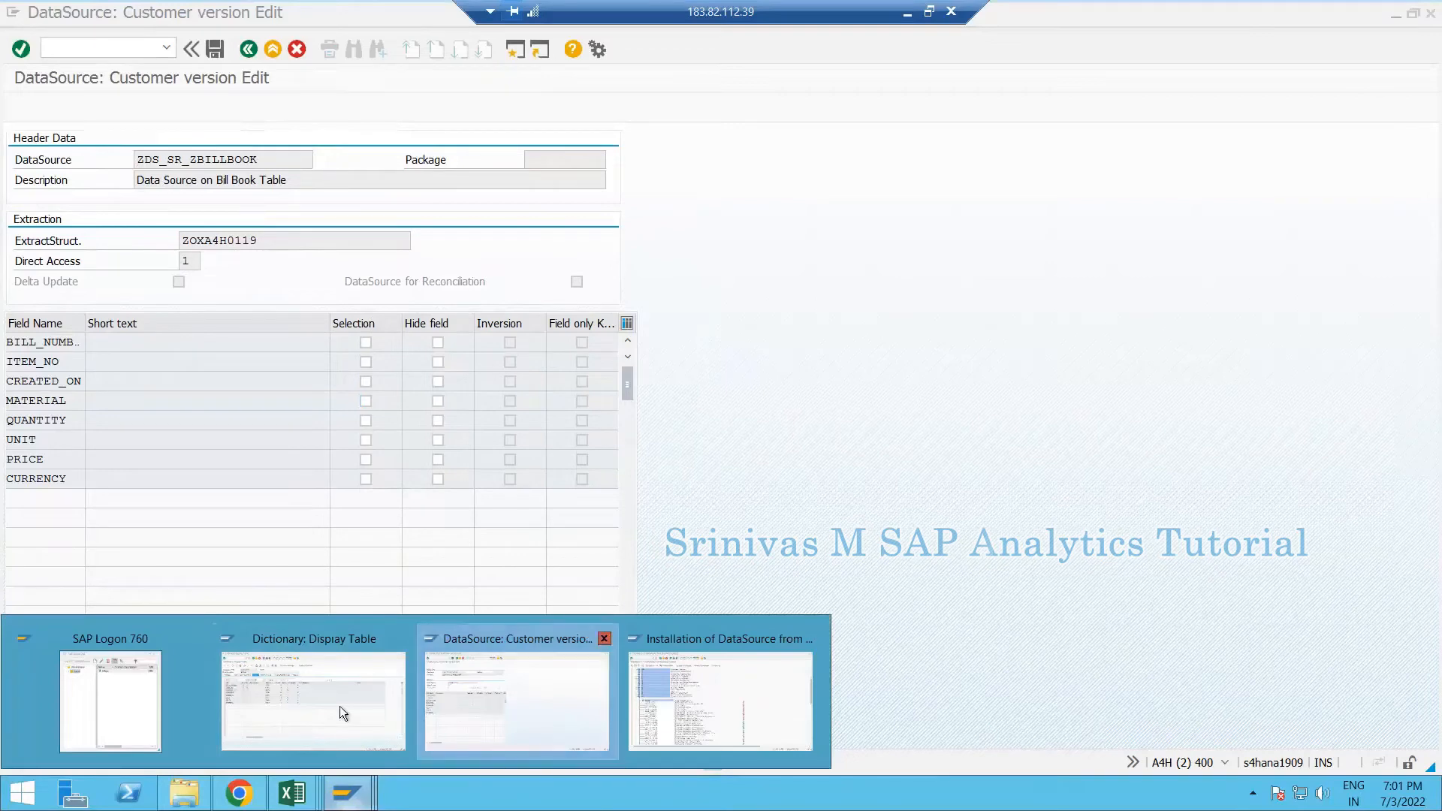
click(312, 706)
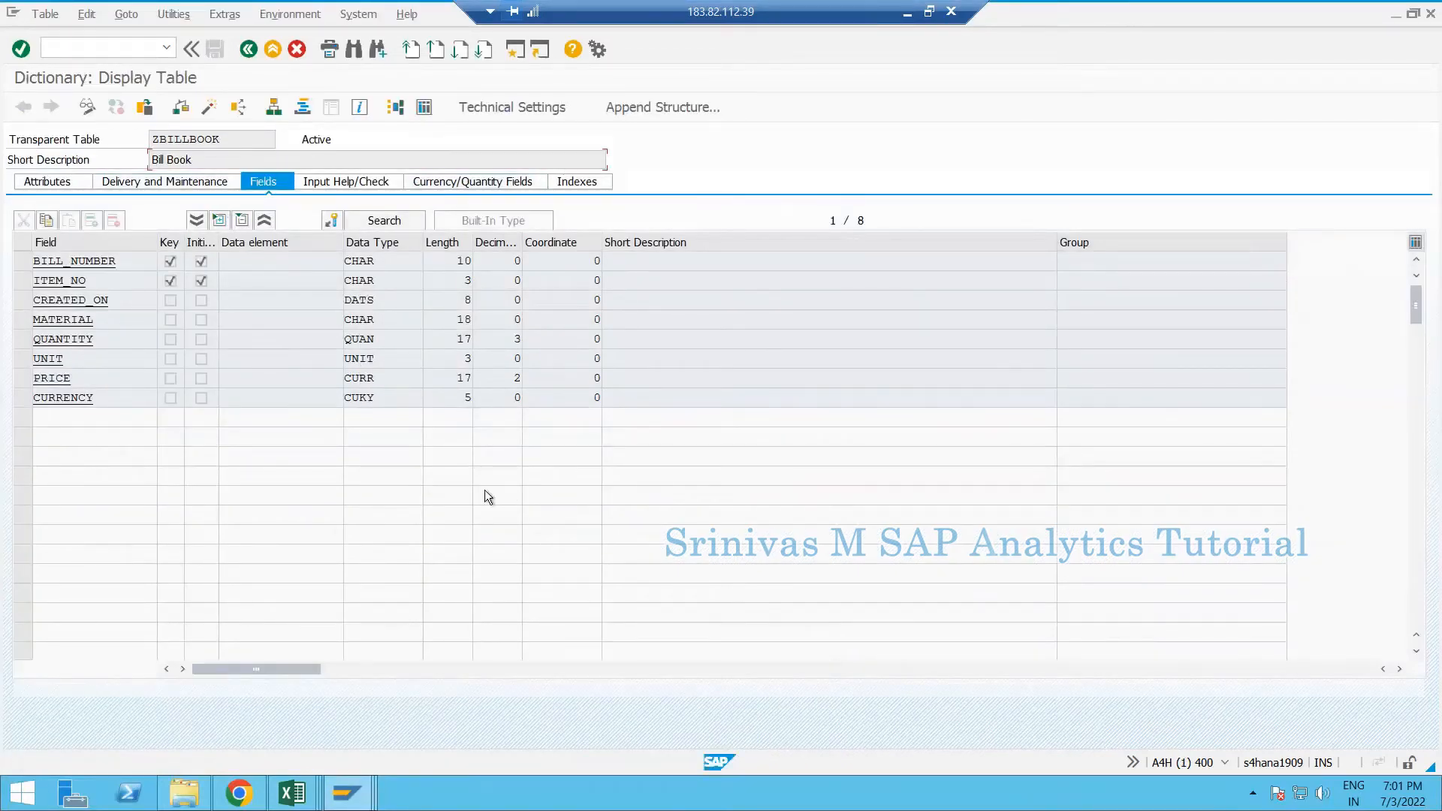
click(425, 109)
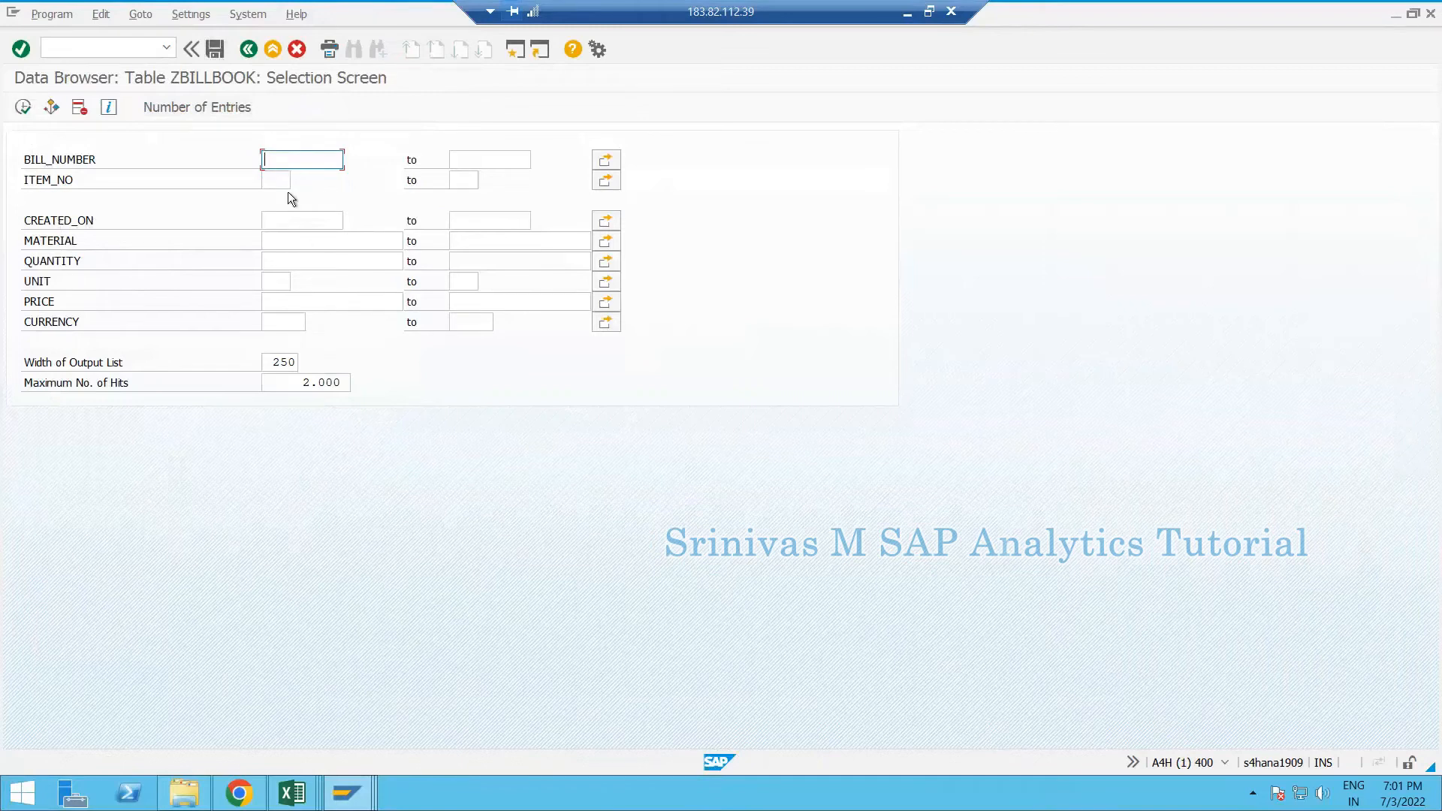
click(21, 108)
click(281, 239)
text(M1)
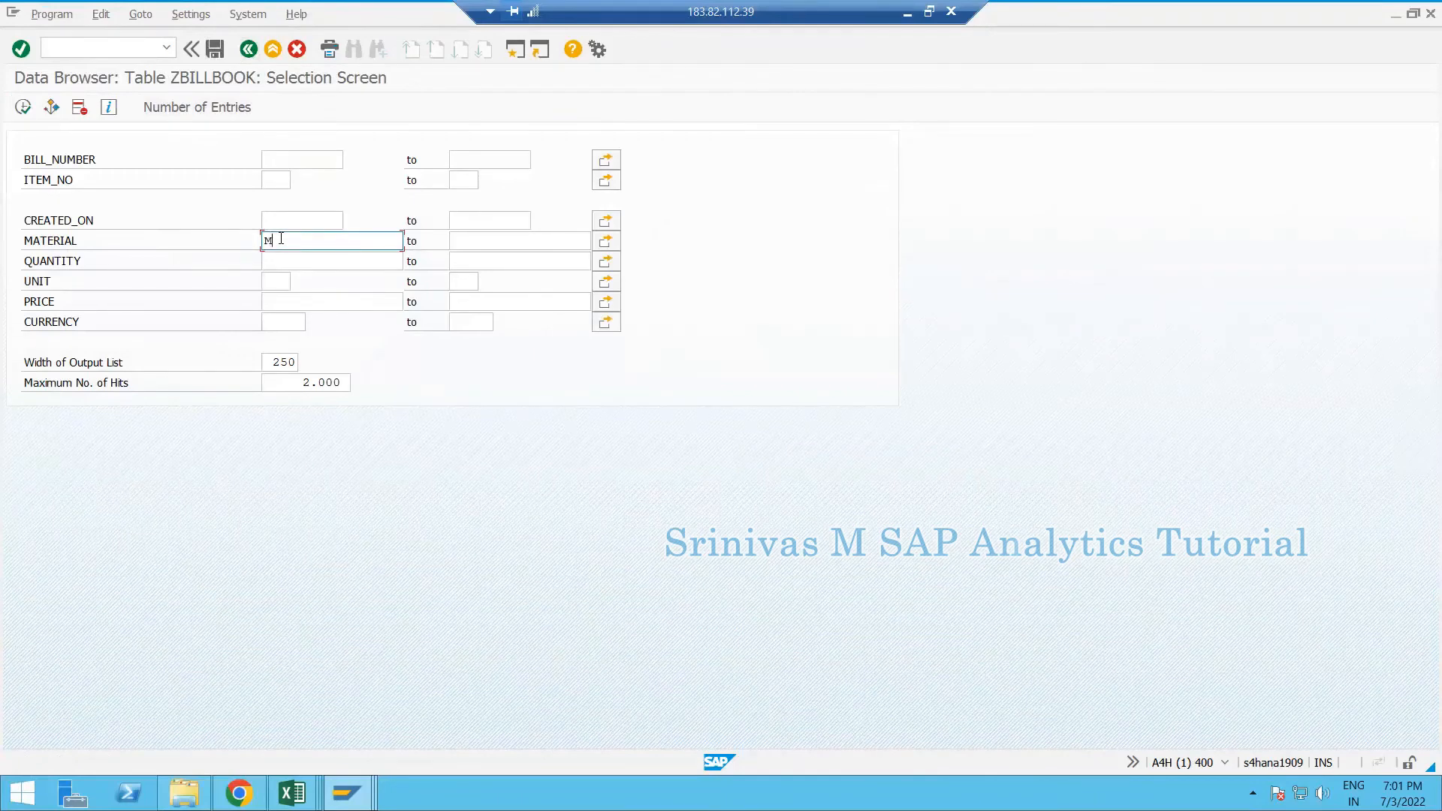
click(22, 107)
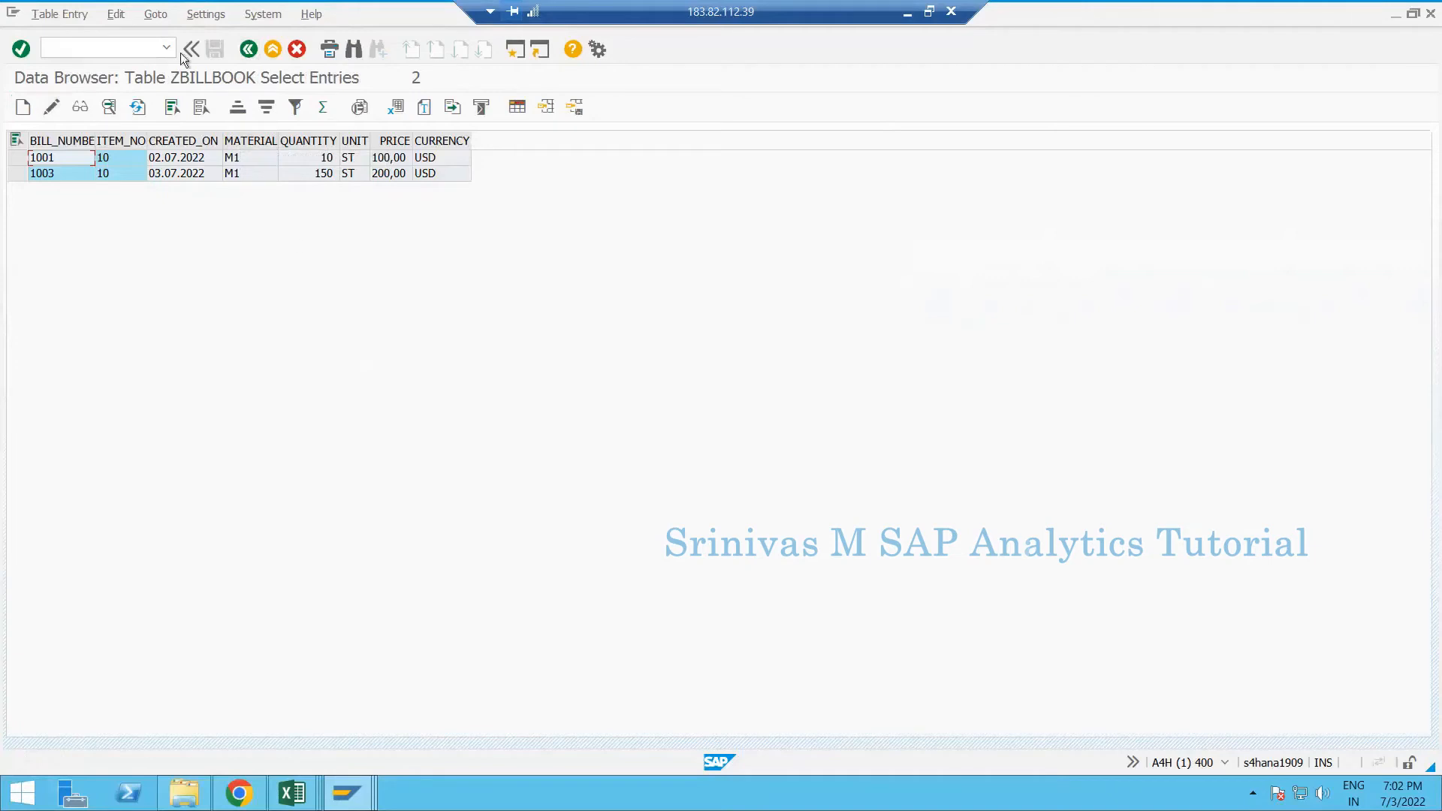
click(254, 52)
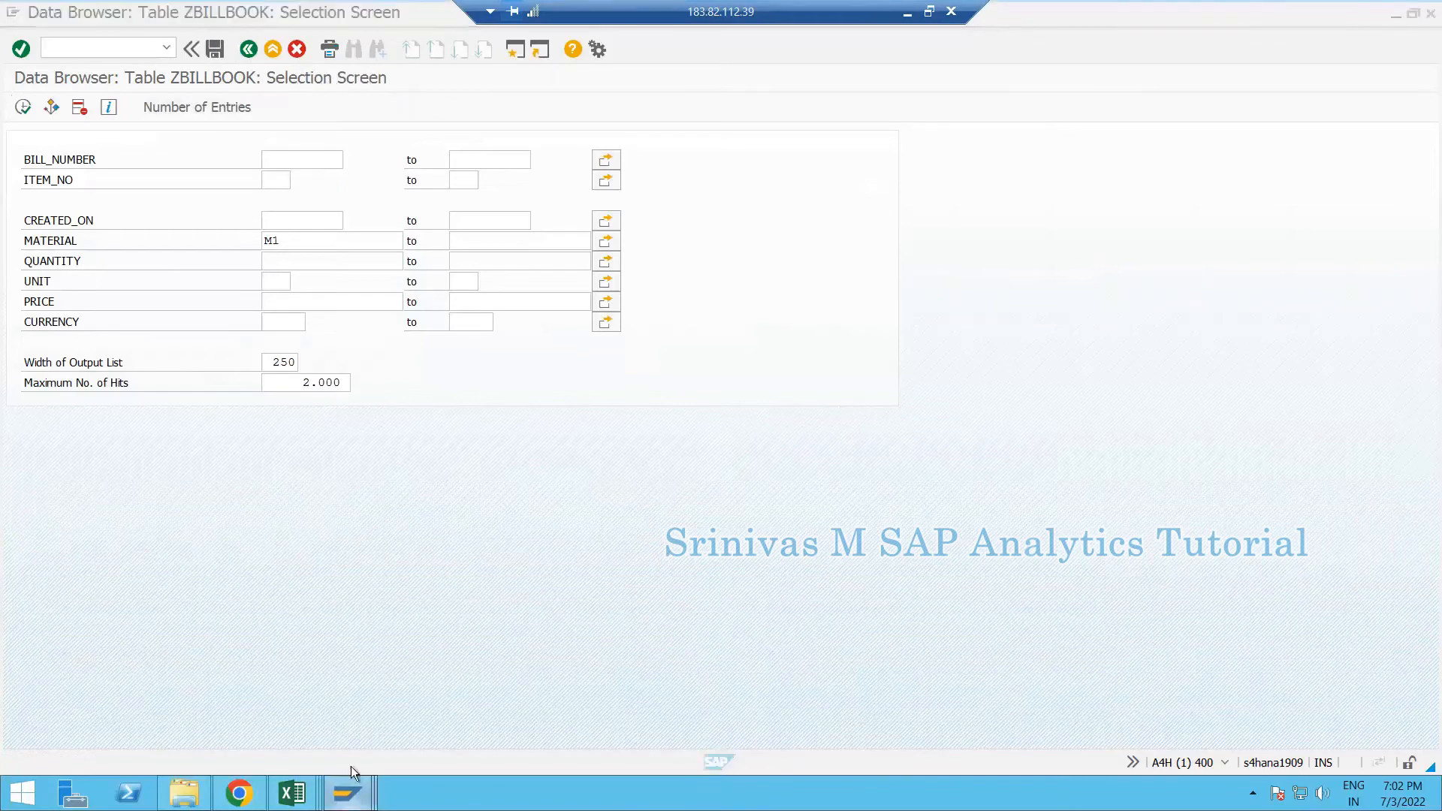
Mark BILL_NUMBER, CREATED_ON and MATERIAL as selection fields of ZDS_SR_ZBILLBOOK, widen the field name column, and save the DataSource
mouse_move(350, 766)
mouse_move(527, 718)
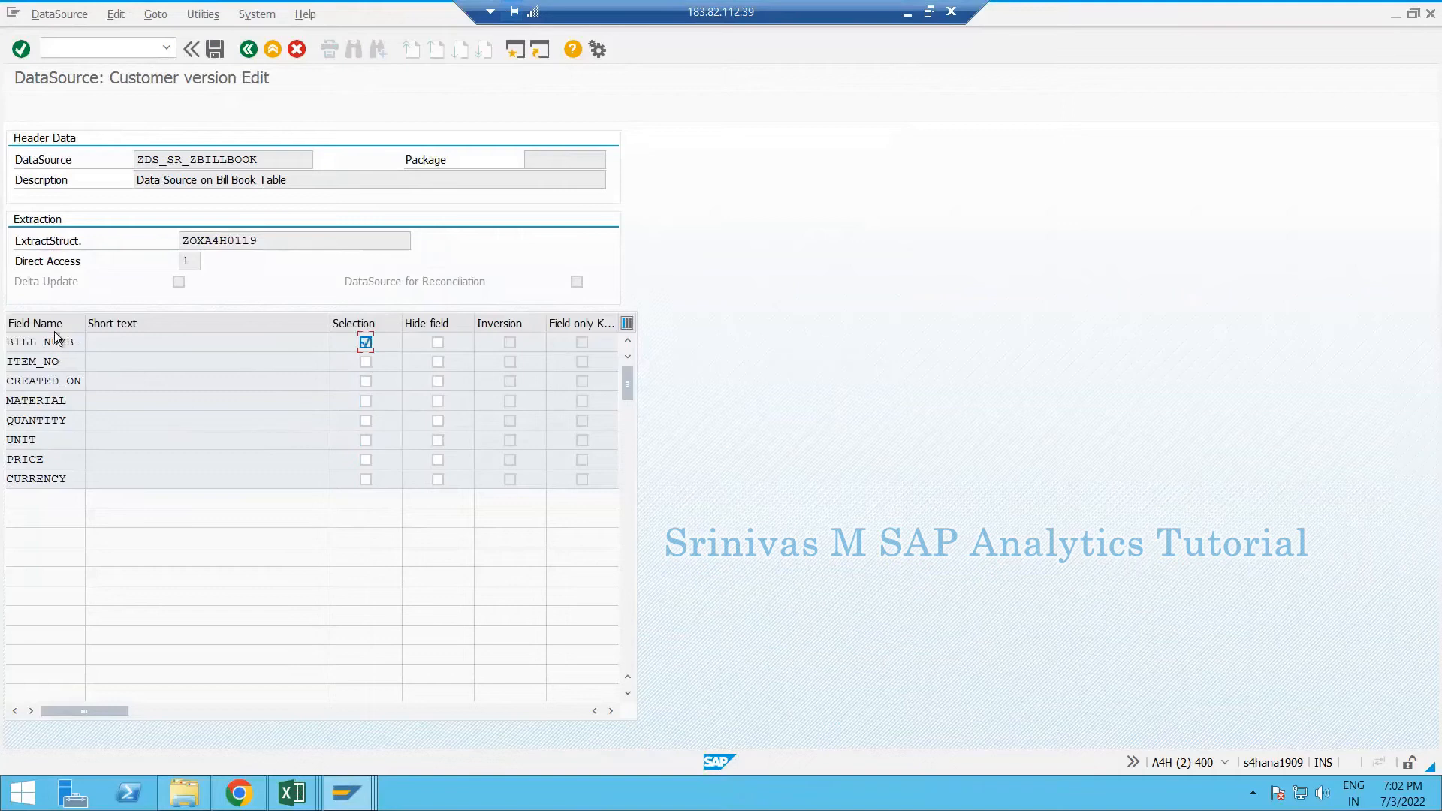
drag(101, 328, 107, 328)
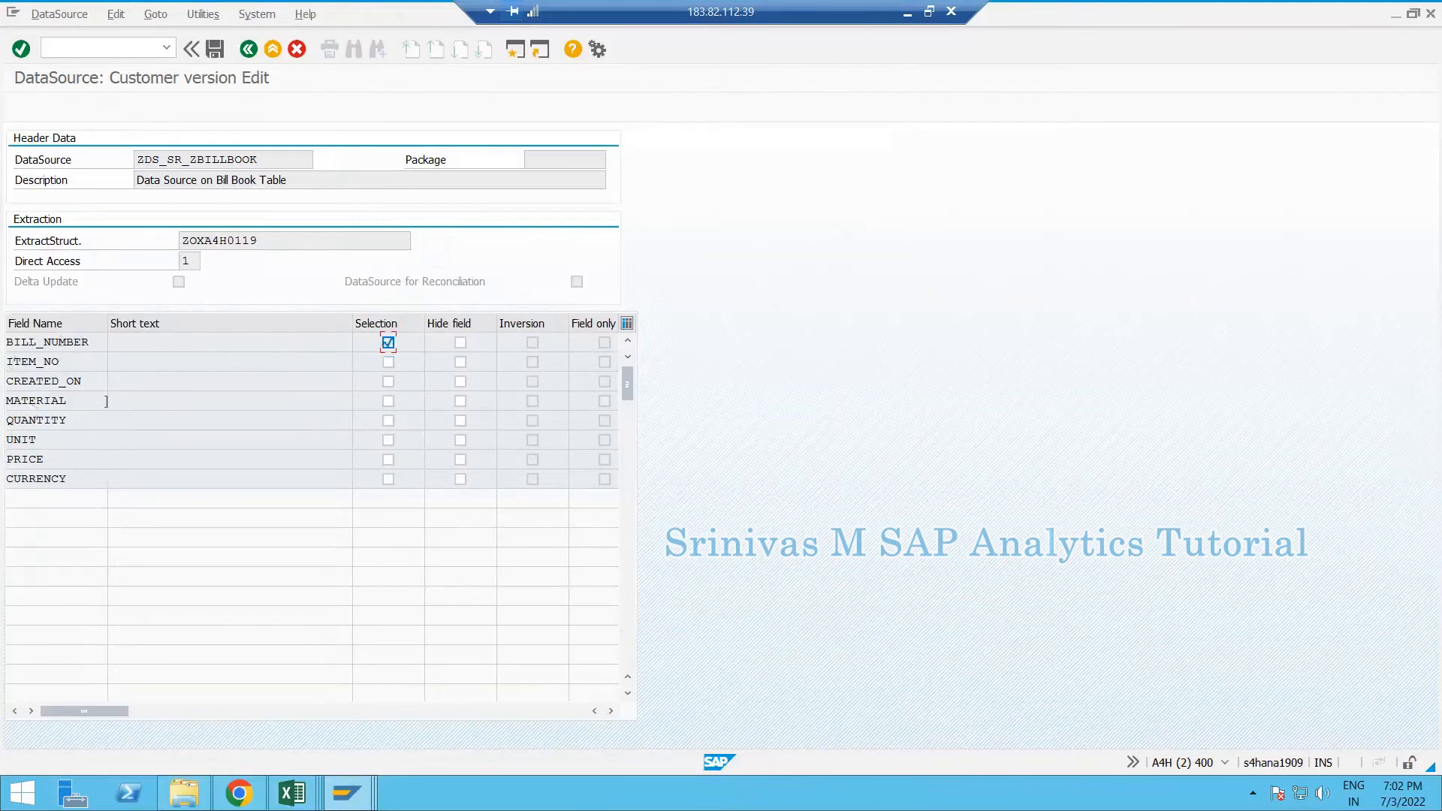
click(388, 402)
click(212, 48)
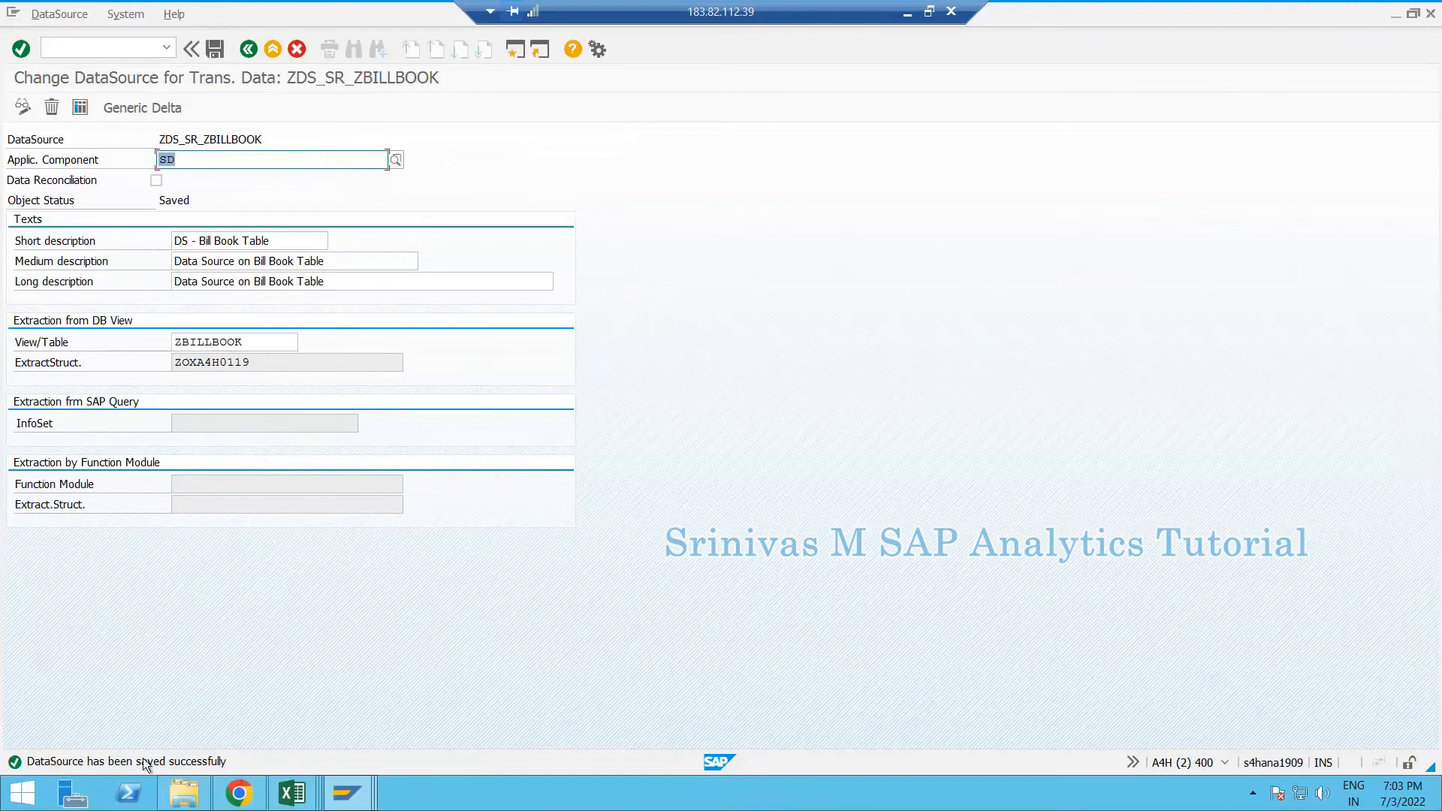
Open the Extractor Checker in a new session with transaction RSA3
click(82, 48)
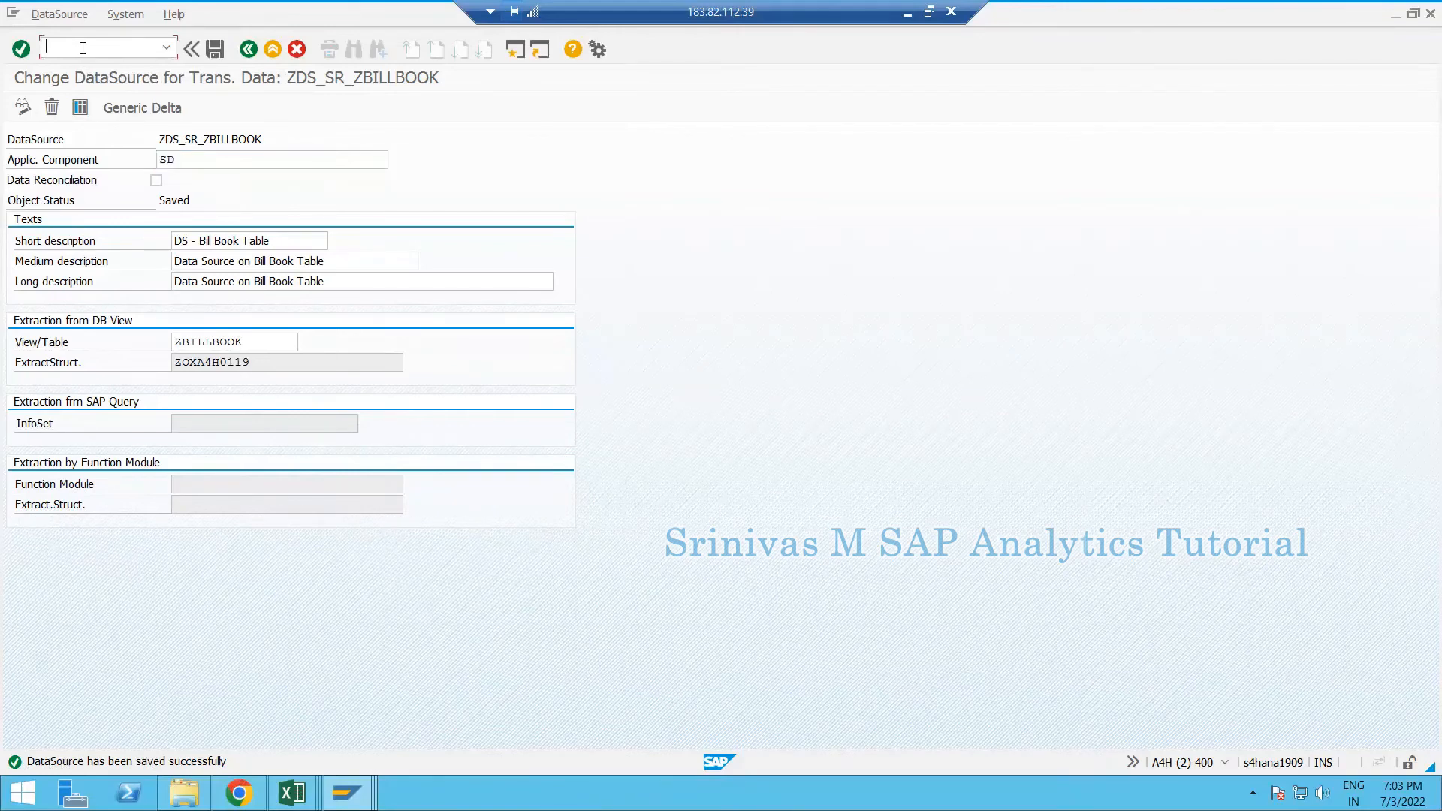
text(/n)
key(BackSpace)
text(orsa)
key(Return)
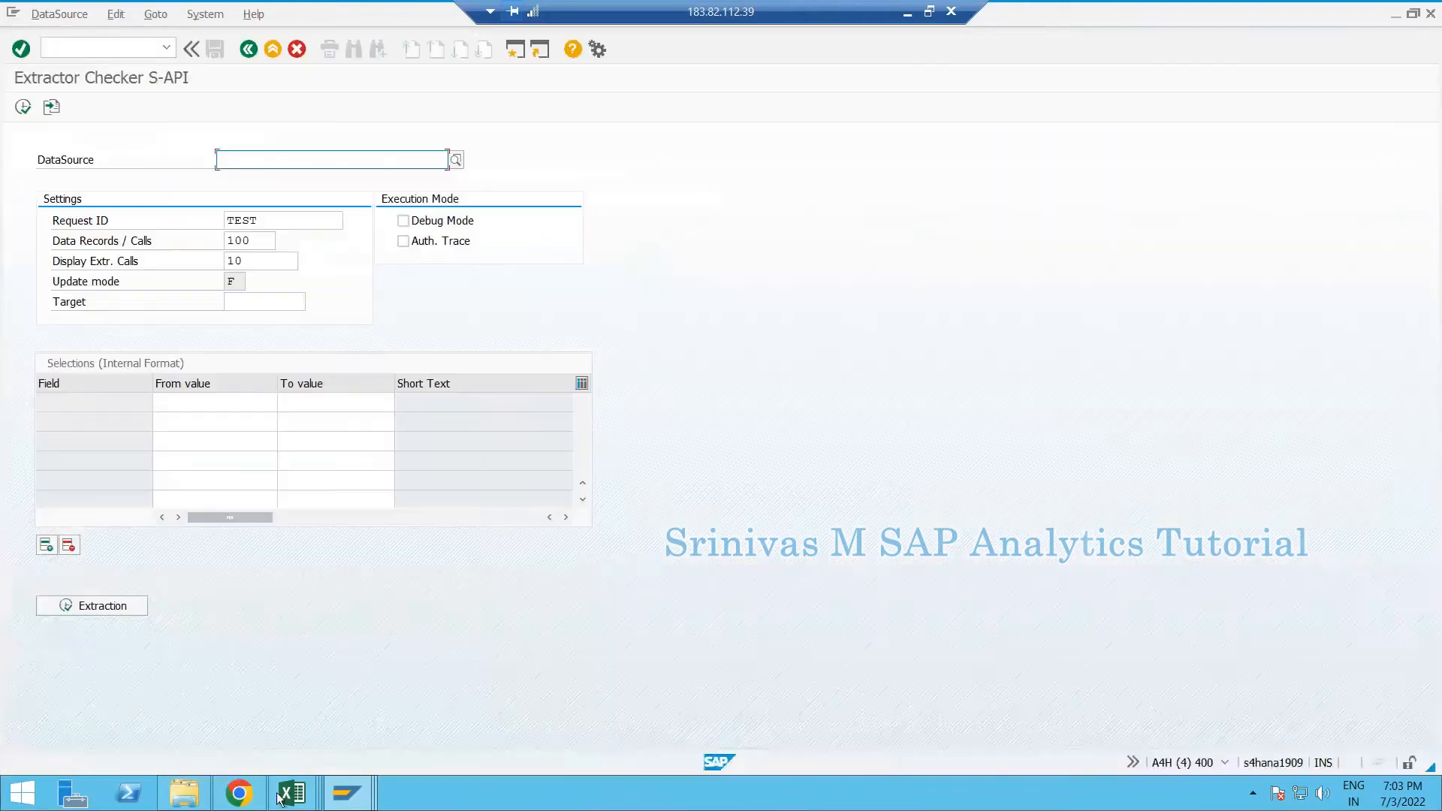
Switch to the Book1 workbook in Excel and enter RSA3 in cell E8 of Sheet8
mouse_move(292, 792)
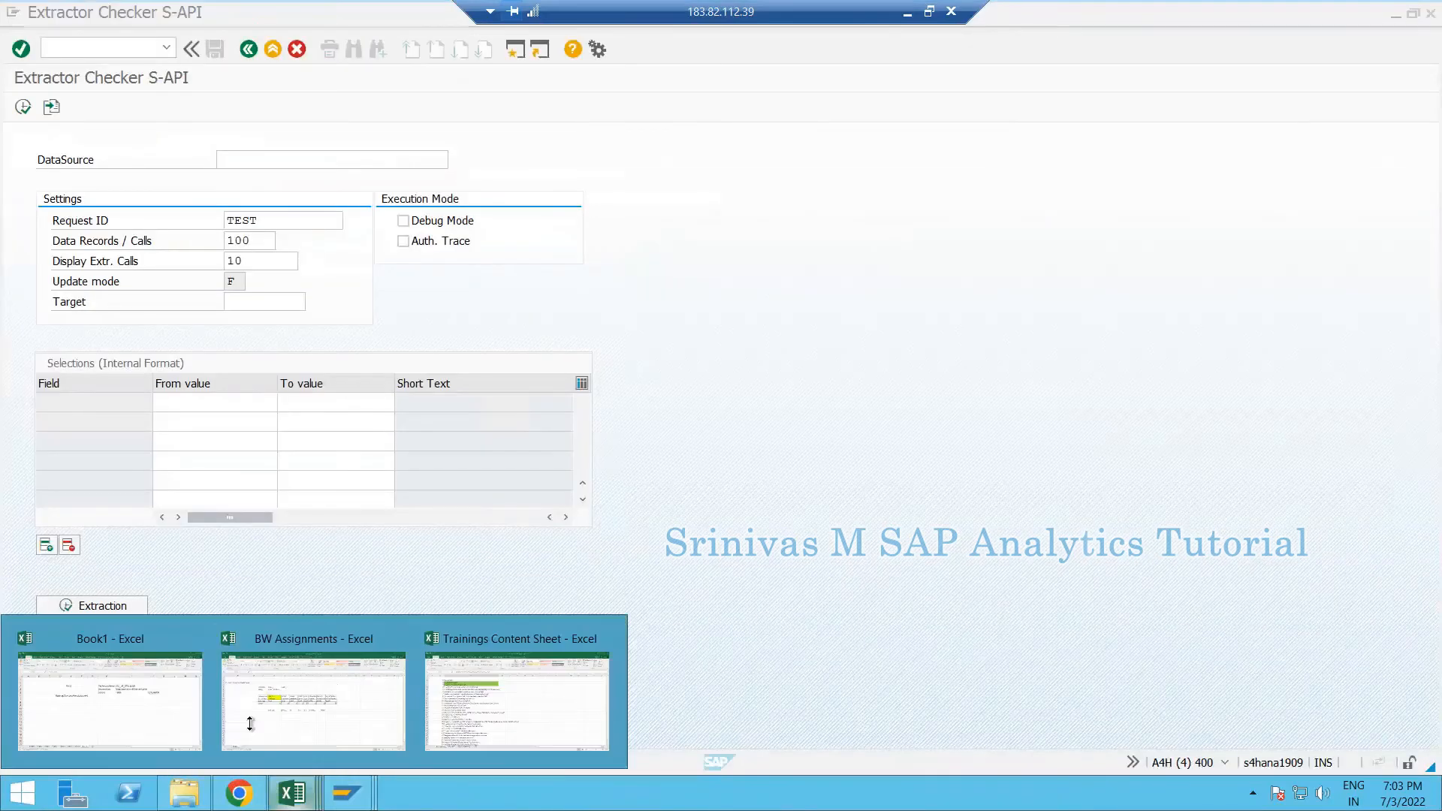
click(188, 653)
click(397, 391)
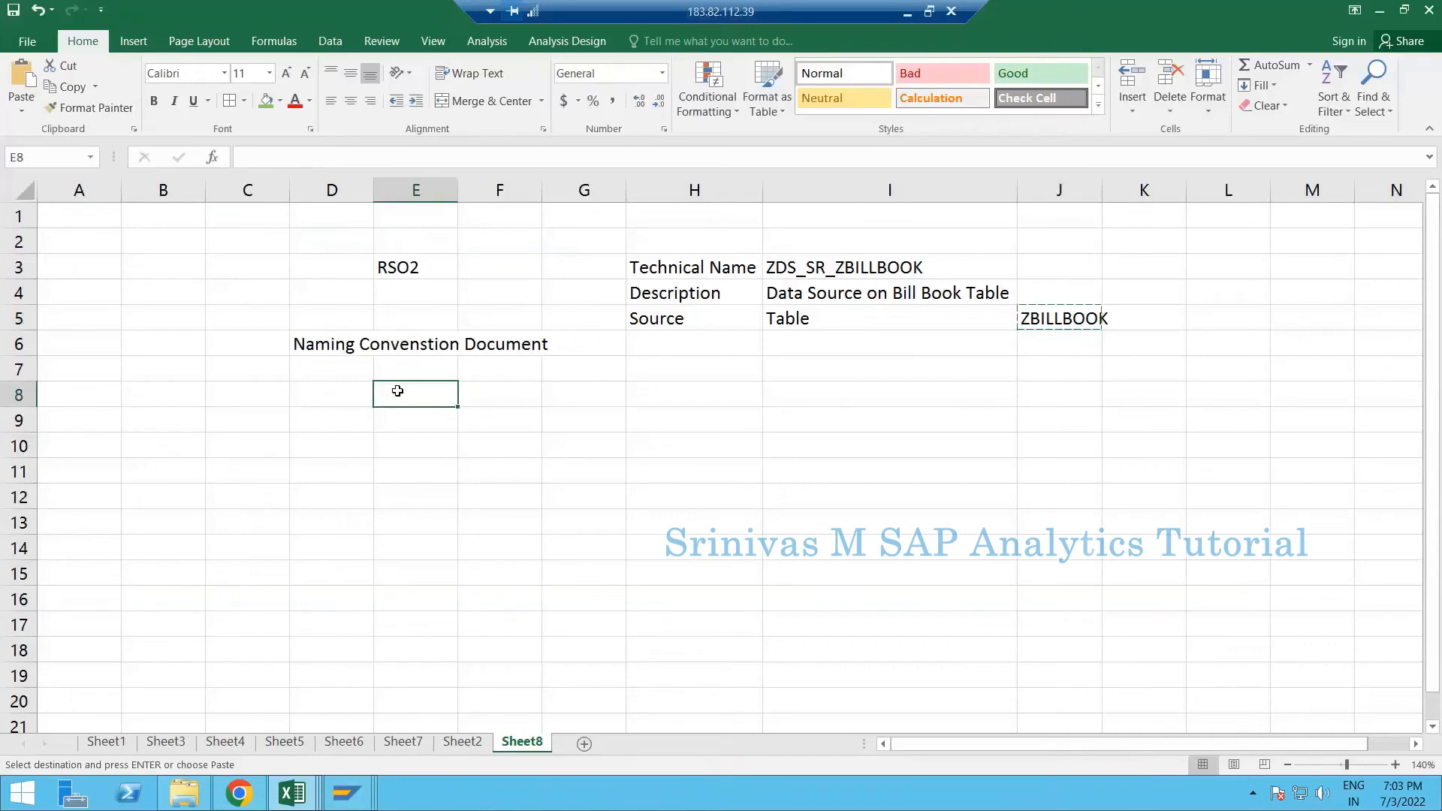
text(RSA3)
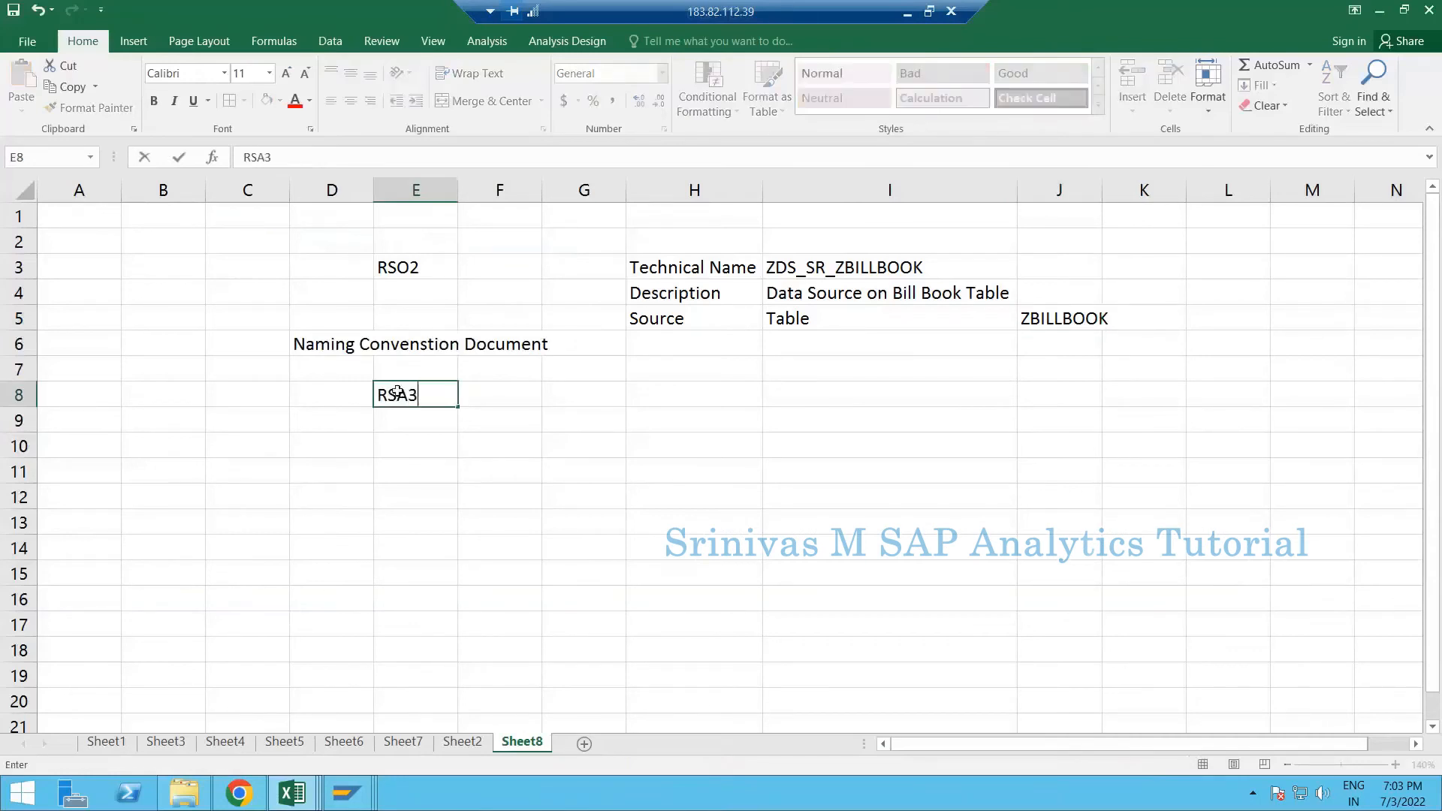
key(Return)
key(Up)
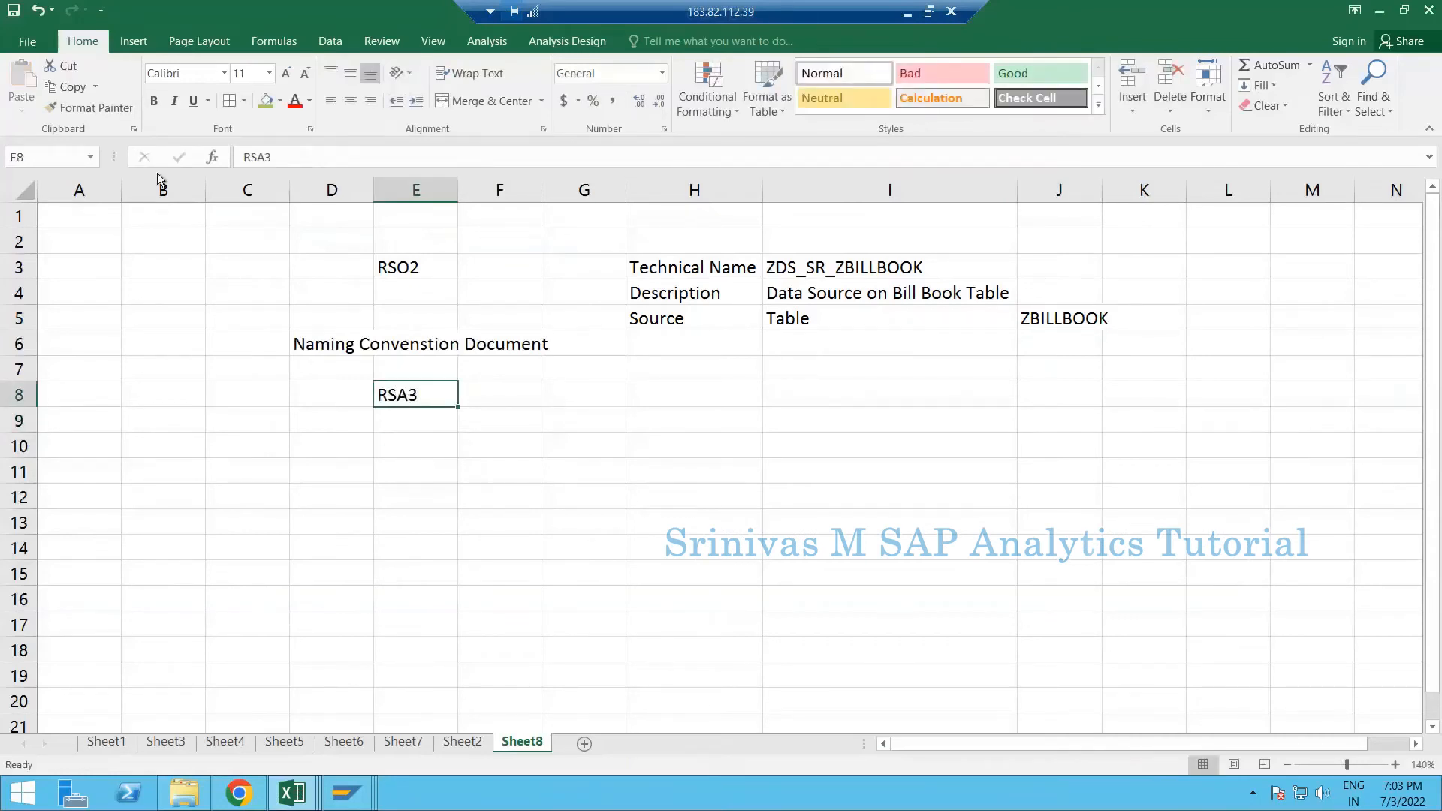
Copy the technical name from cell I3 in Book1, enter ZDS_SR_ZBILLBOOK as the Extractor Checker's DataSource, and load its selection fields
key(alt+Tab)
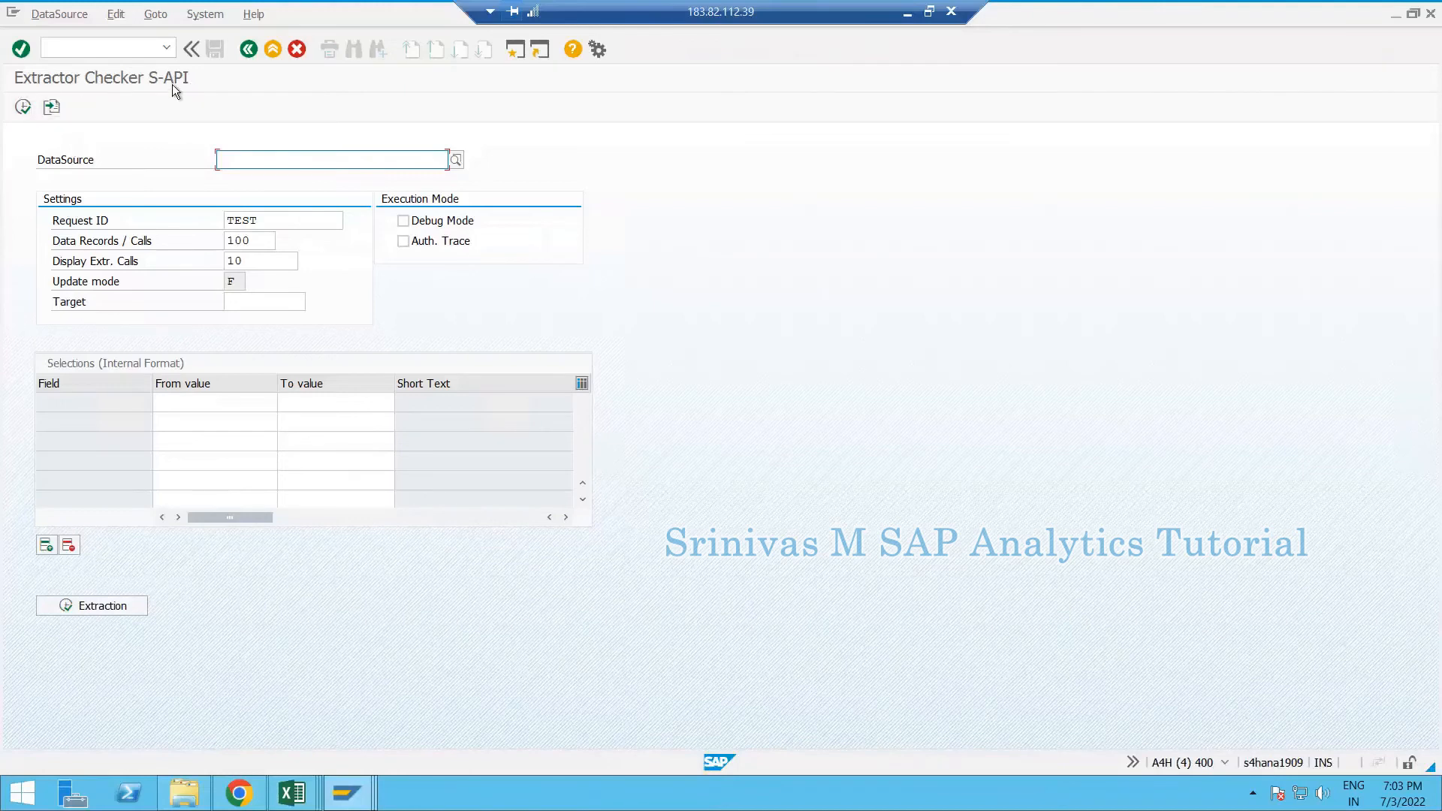
click(324, 160)
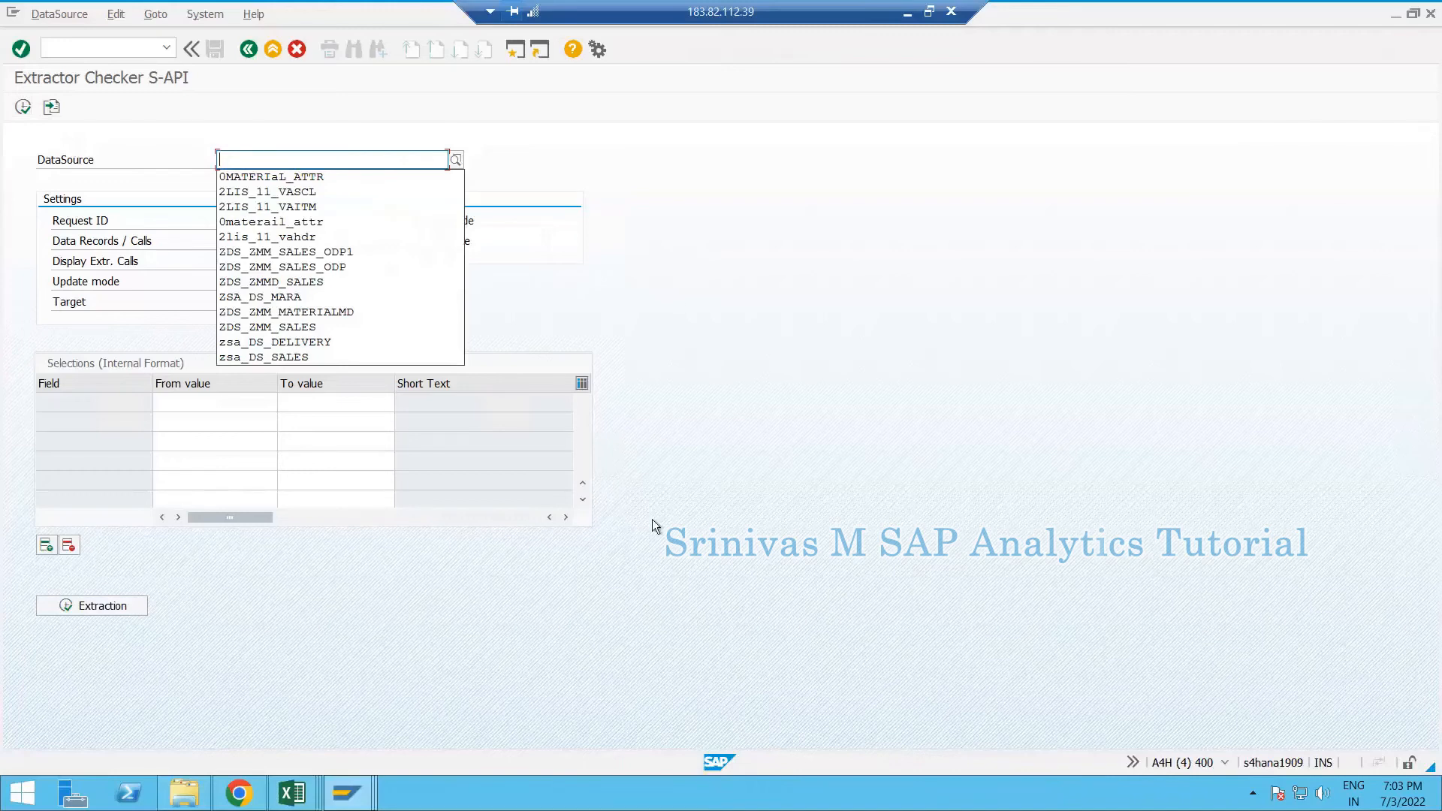
click(292, 793)
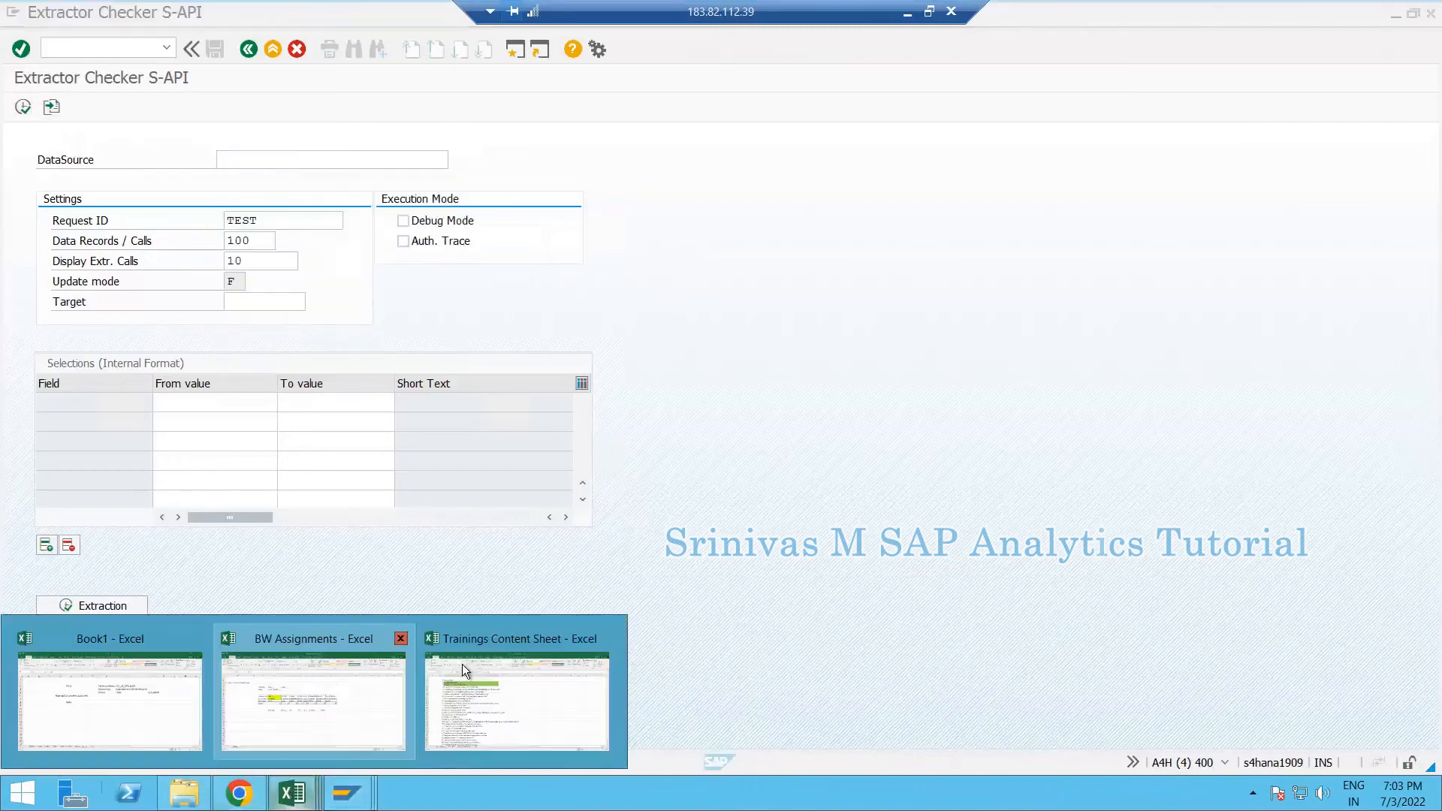
click(179, 709)
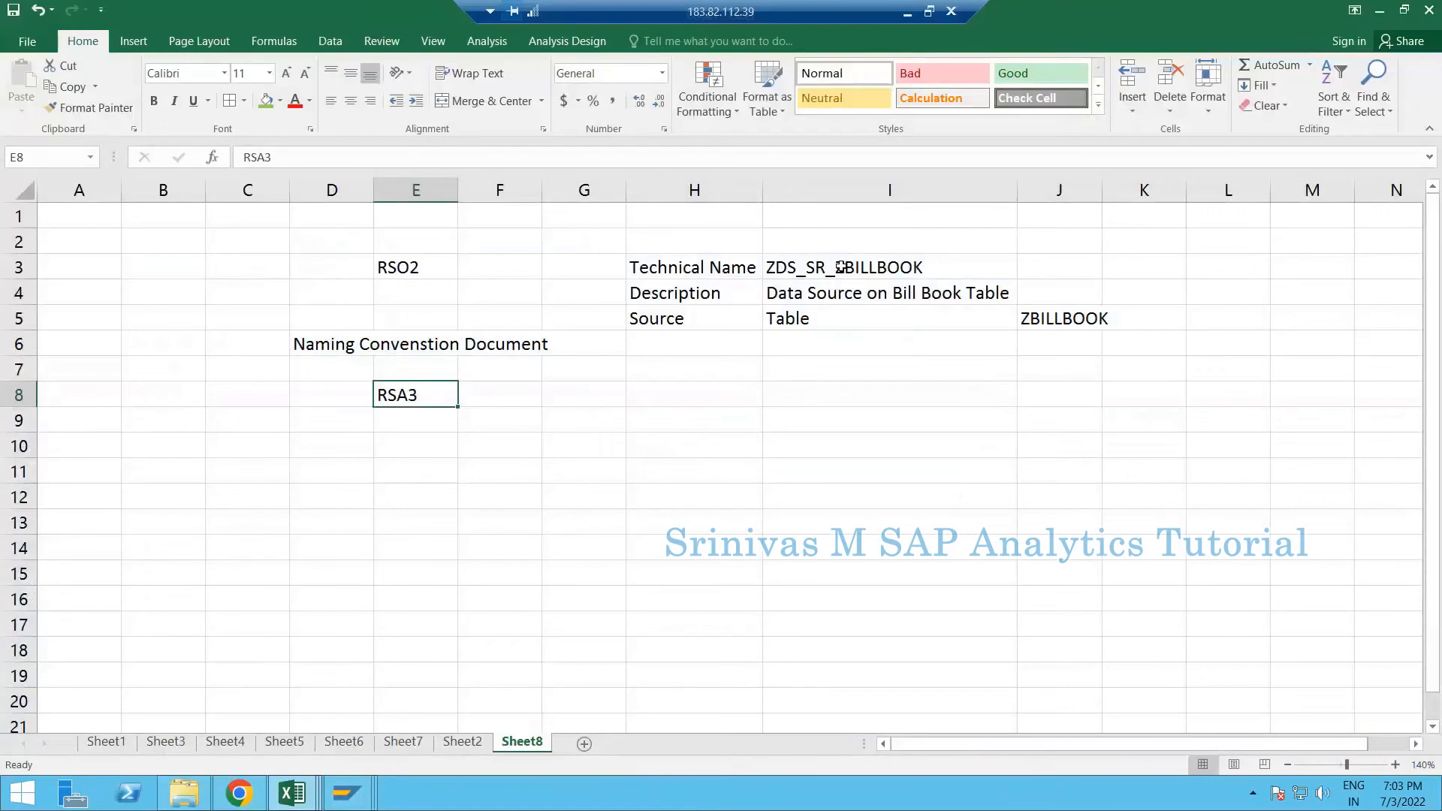
click(841, 267)
key(ctrl+c)
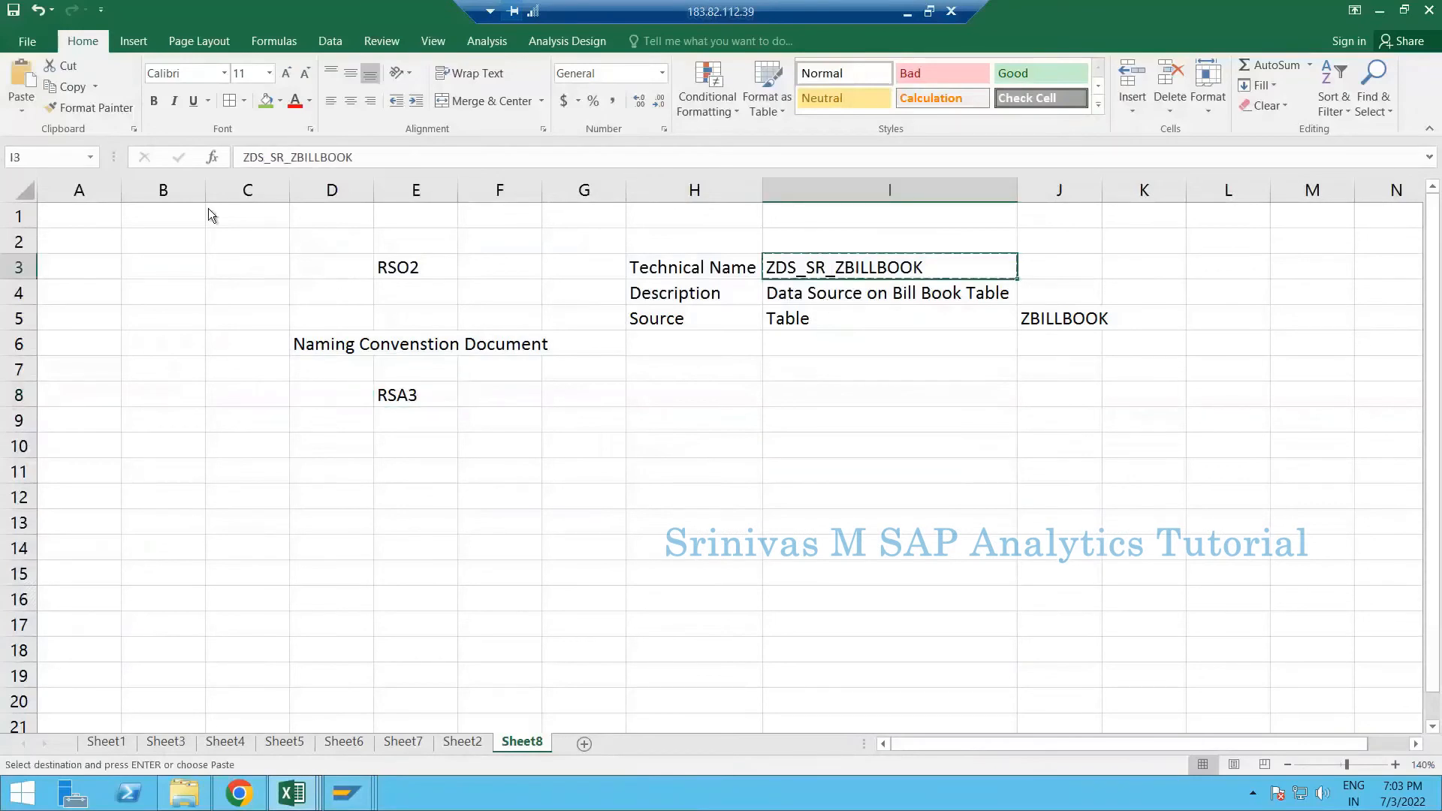
key(alt+Tab)
key(ctrl+v)
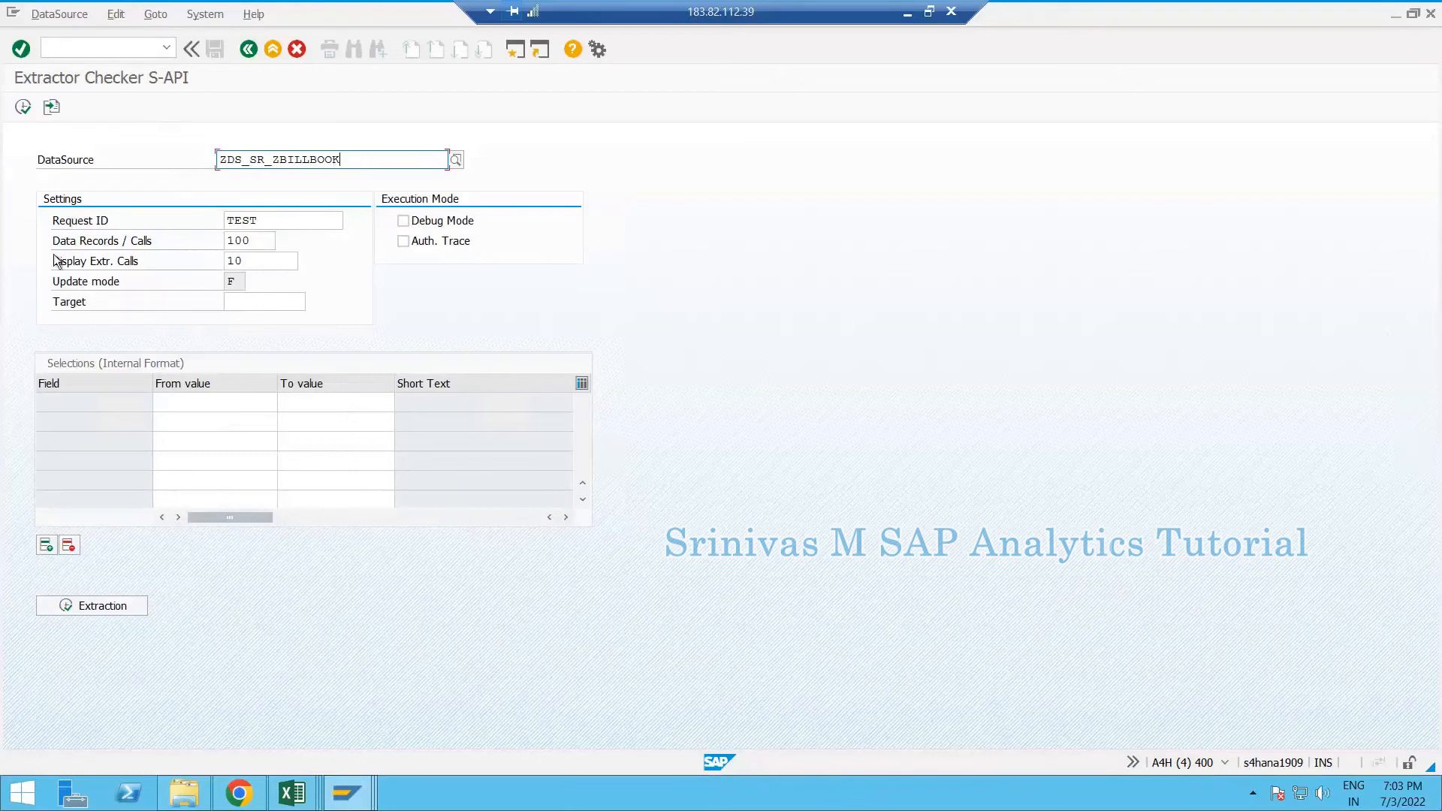
click(48, 405)
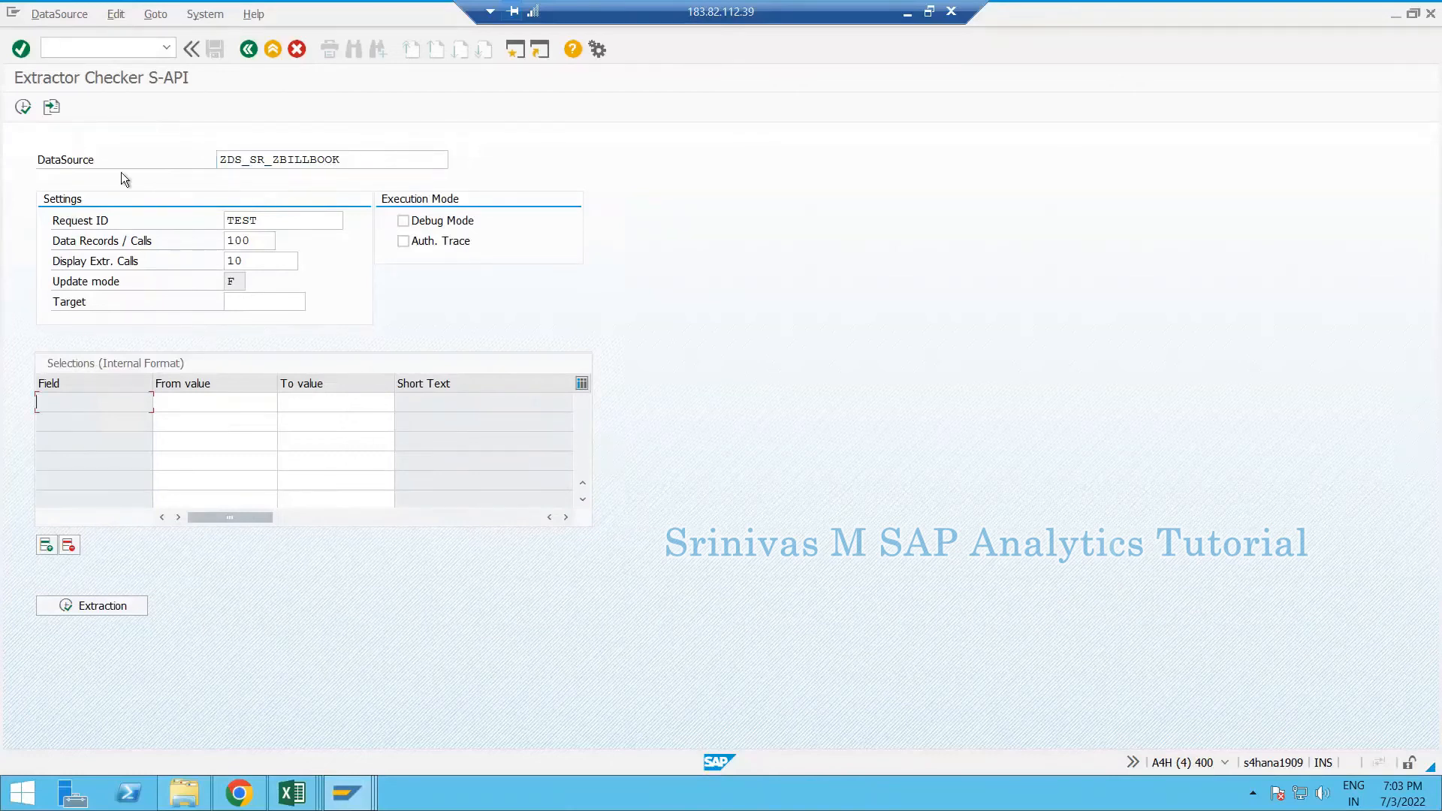
click(353, 159)
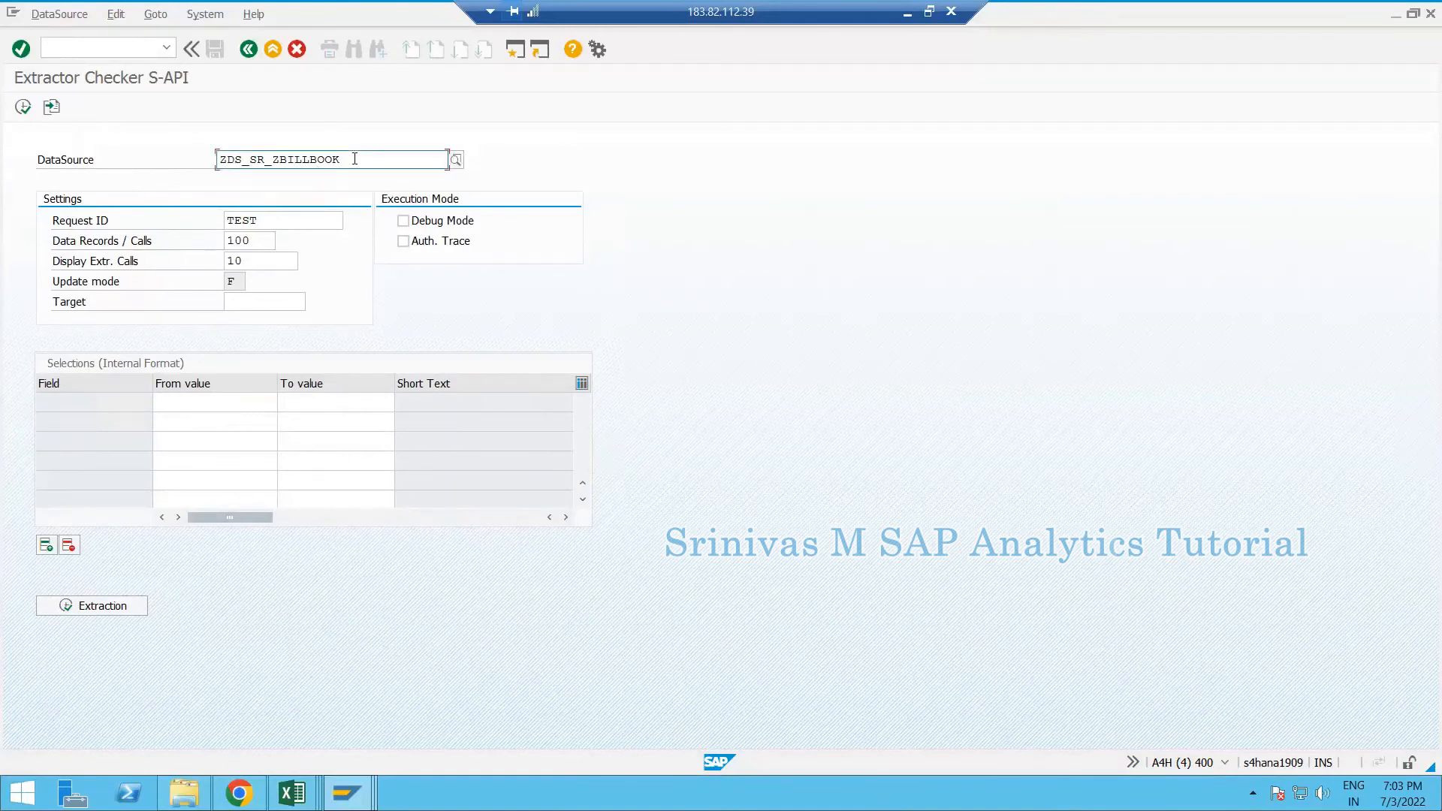
key(Return)
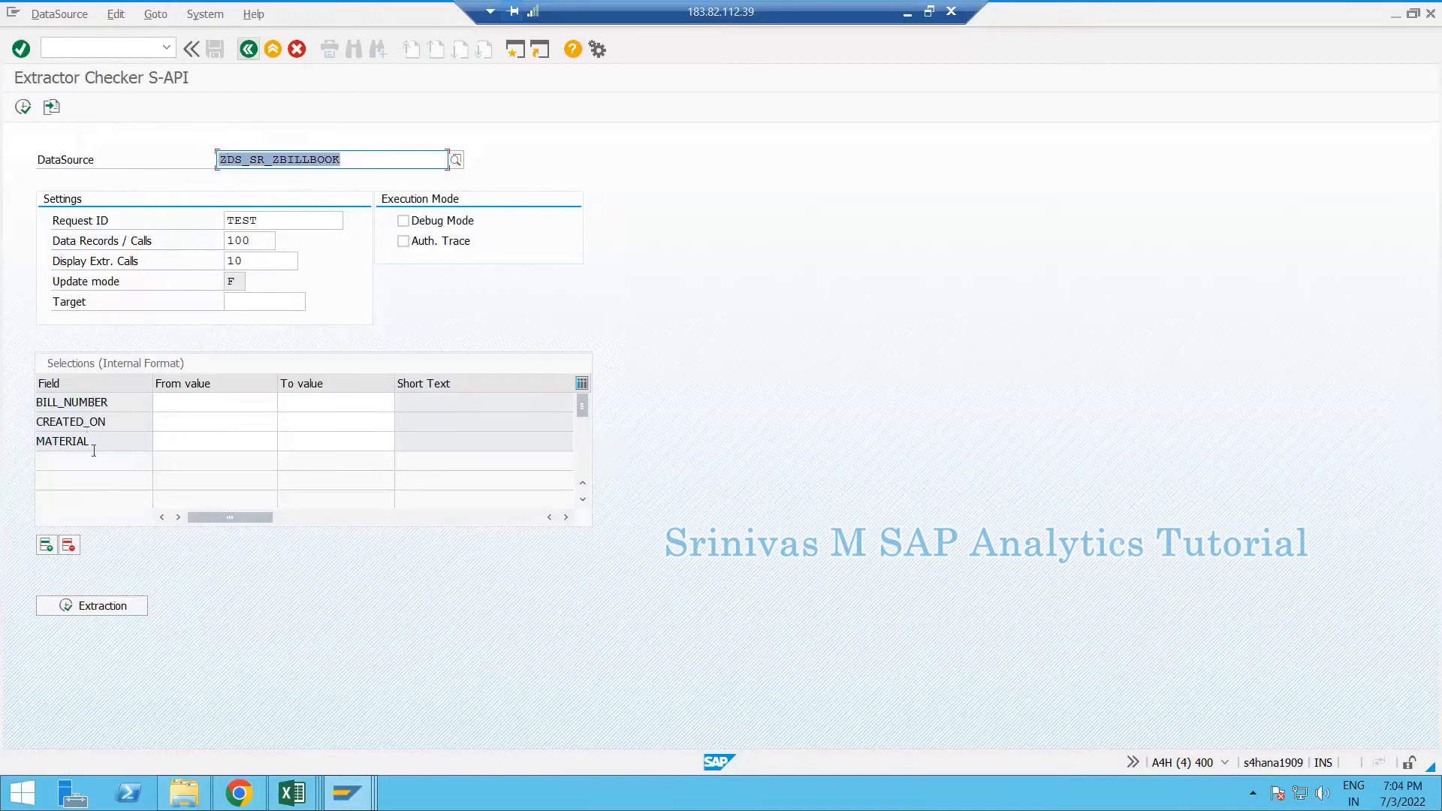
Run the test extraction for ZDS_SR_ZBILLBOOK with all selection values left empty
click(199, 400)
click(181, 440)
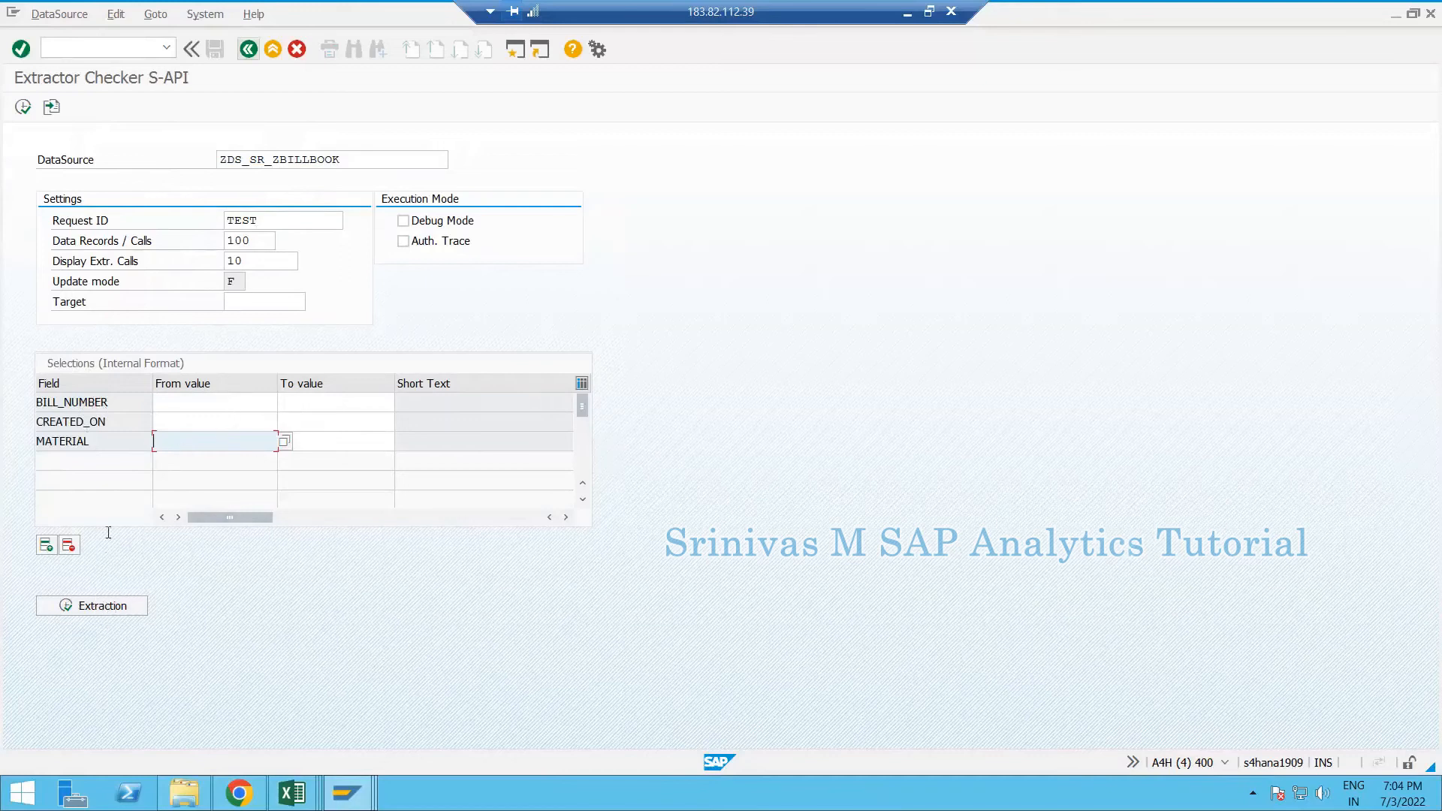
click(235, 402)
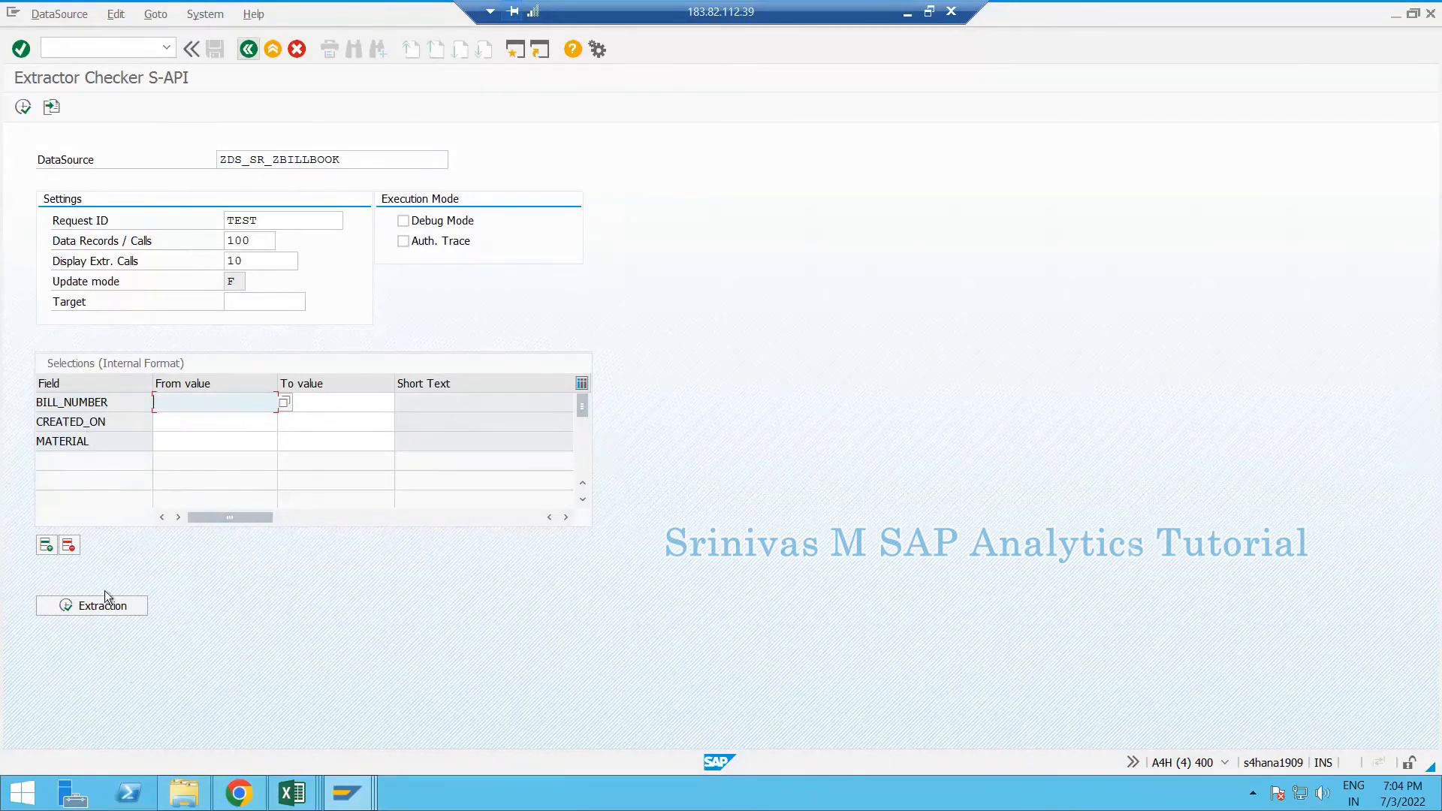
click(94, 607)
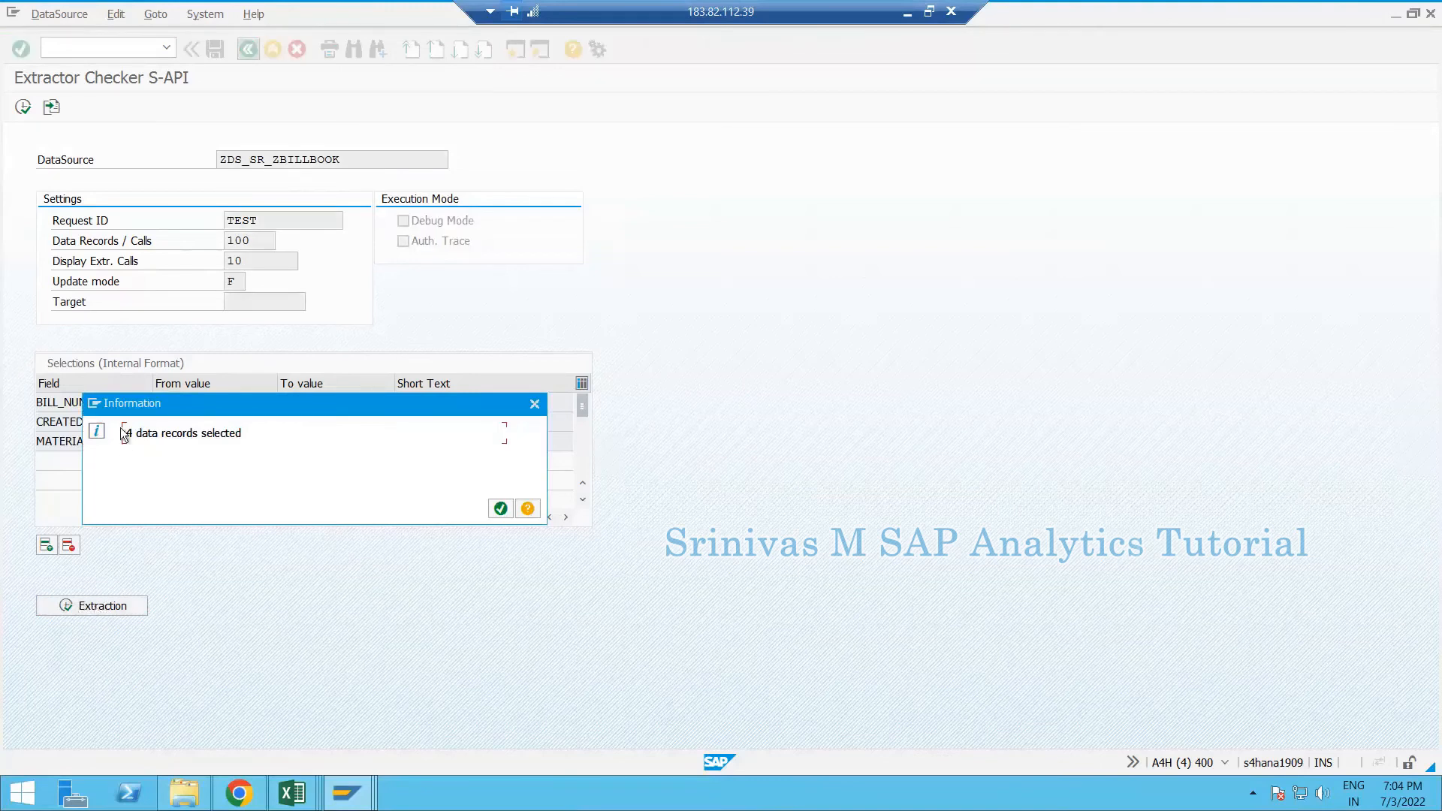
Close the extraction message, display the extracted ZDS_SR_ZBILLBOOK records in the ALV grid, and select all columns from BILL_NUMBER to CURRENCY
drag(345, 403, 544, 404)
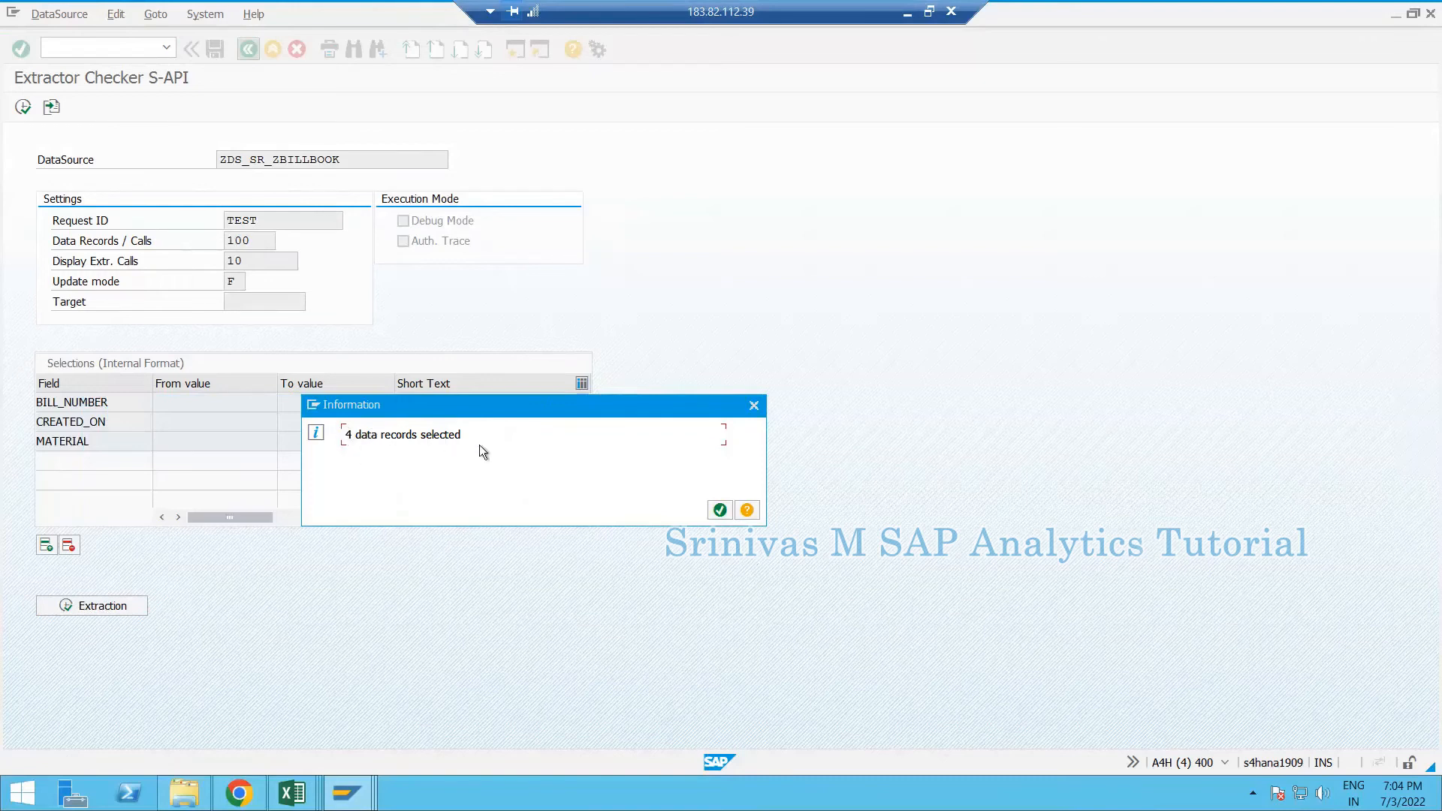
click(719, 511)
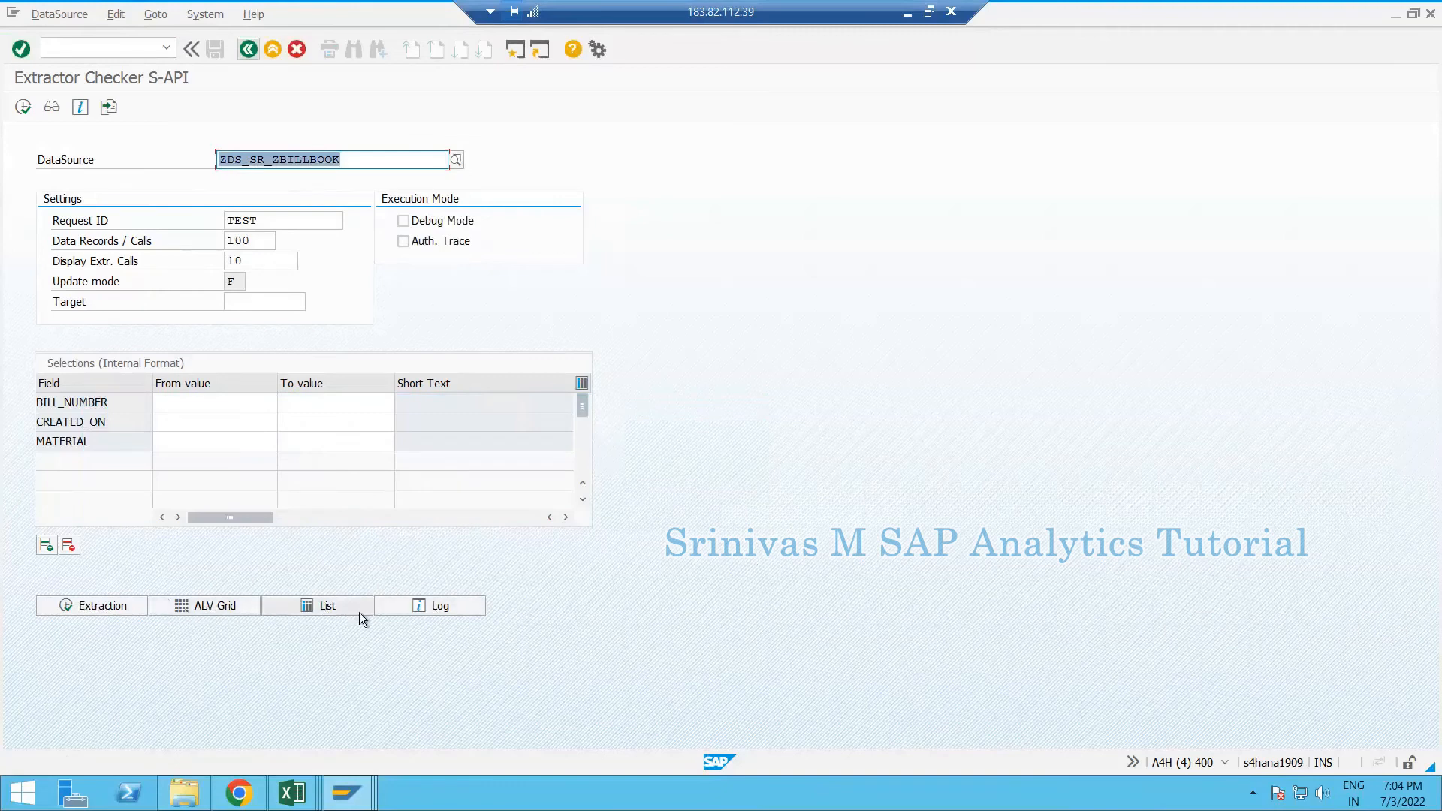
click(226, 605)
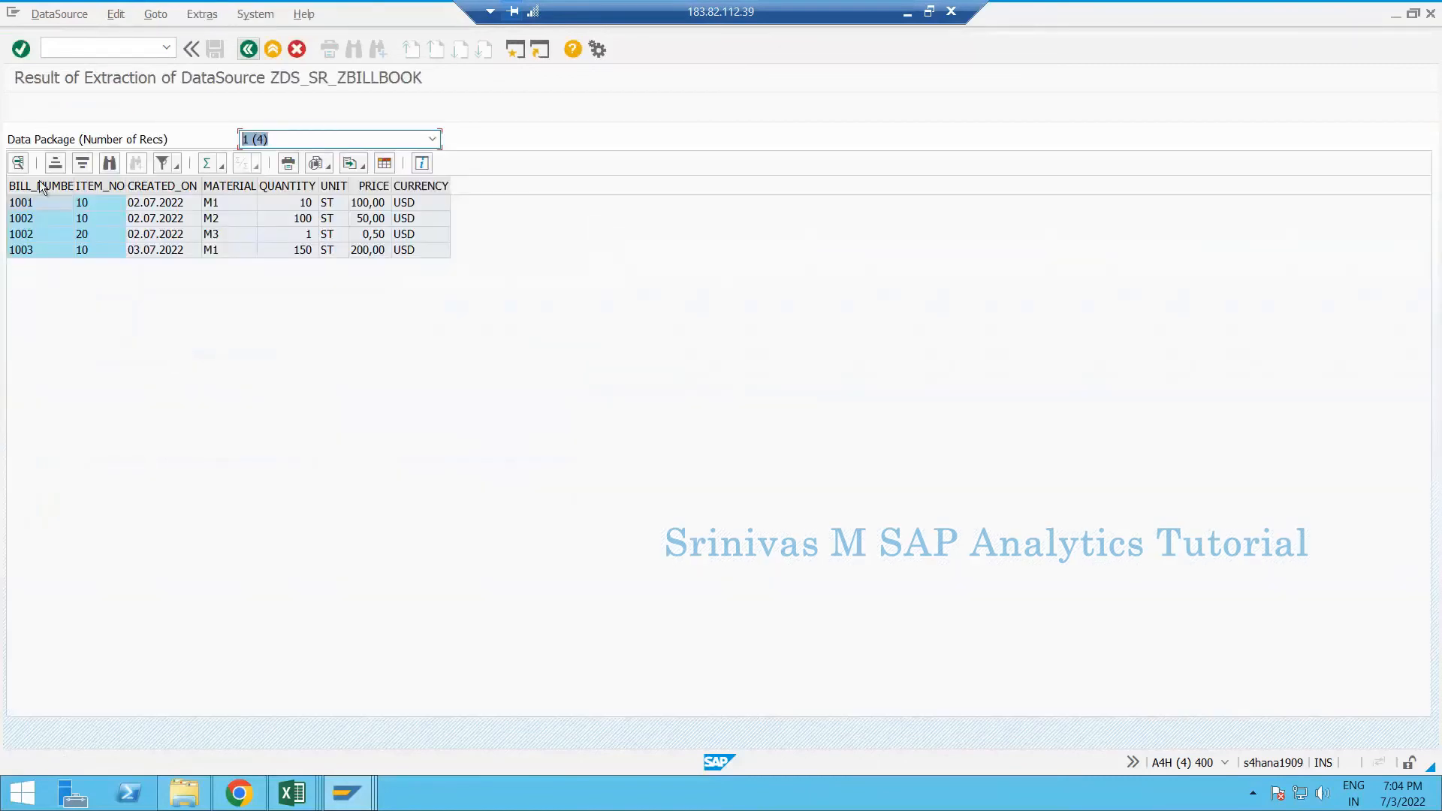
drag(39, 185, 425, 186)
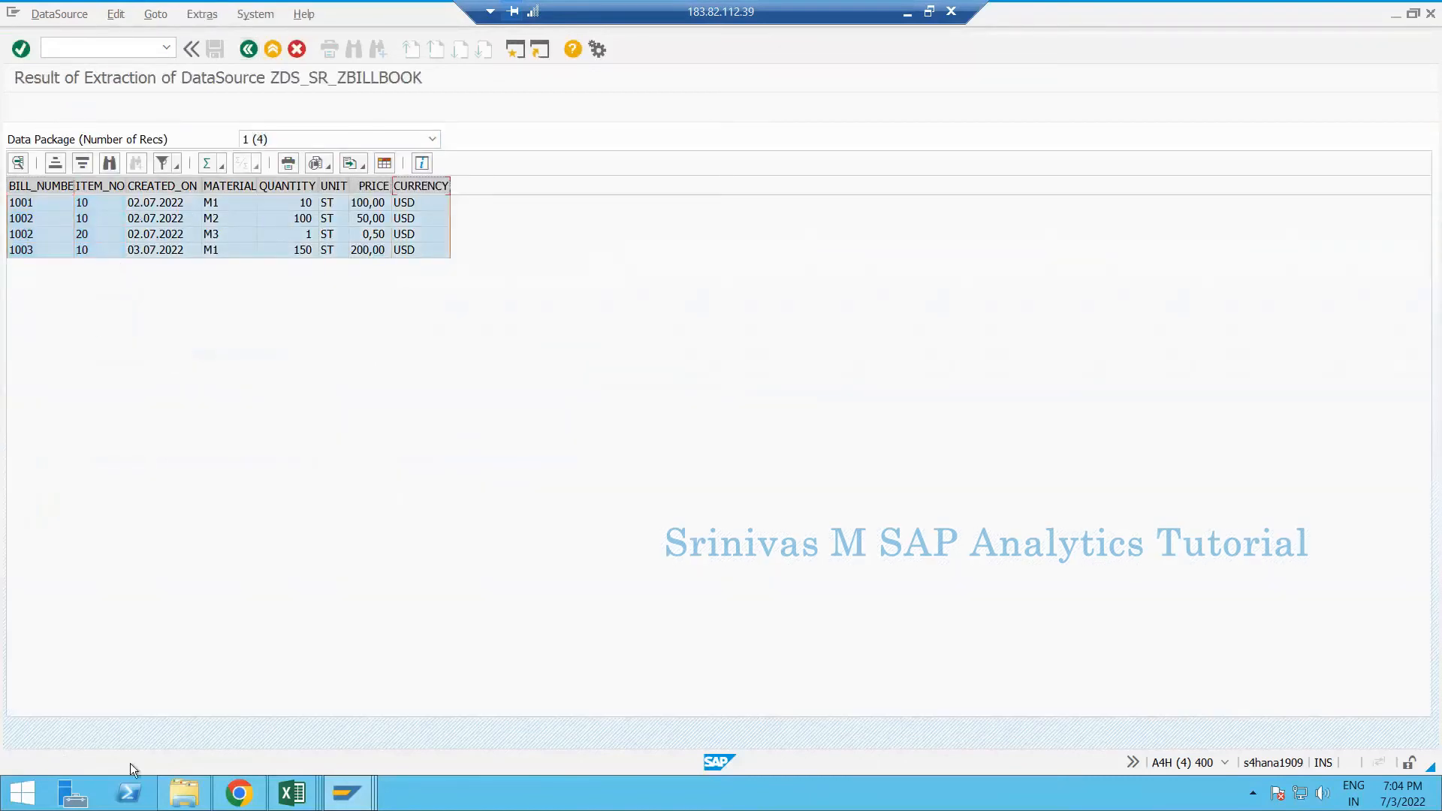
Check the source table in the Change DataSource session for ZDS_SR_ZBILLBOOK, and return to the extraction result session
click(346, 793)
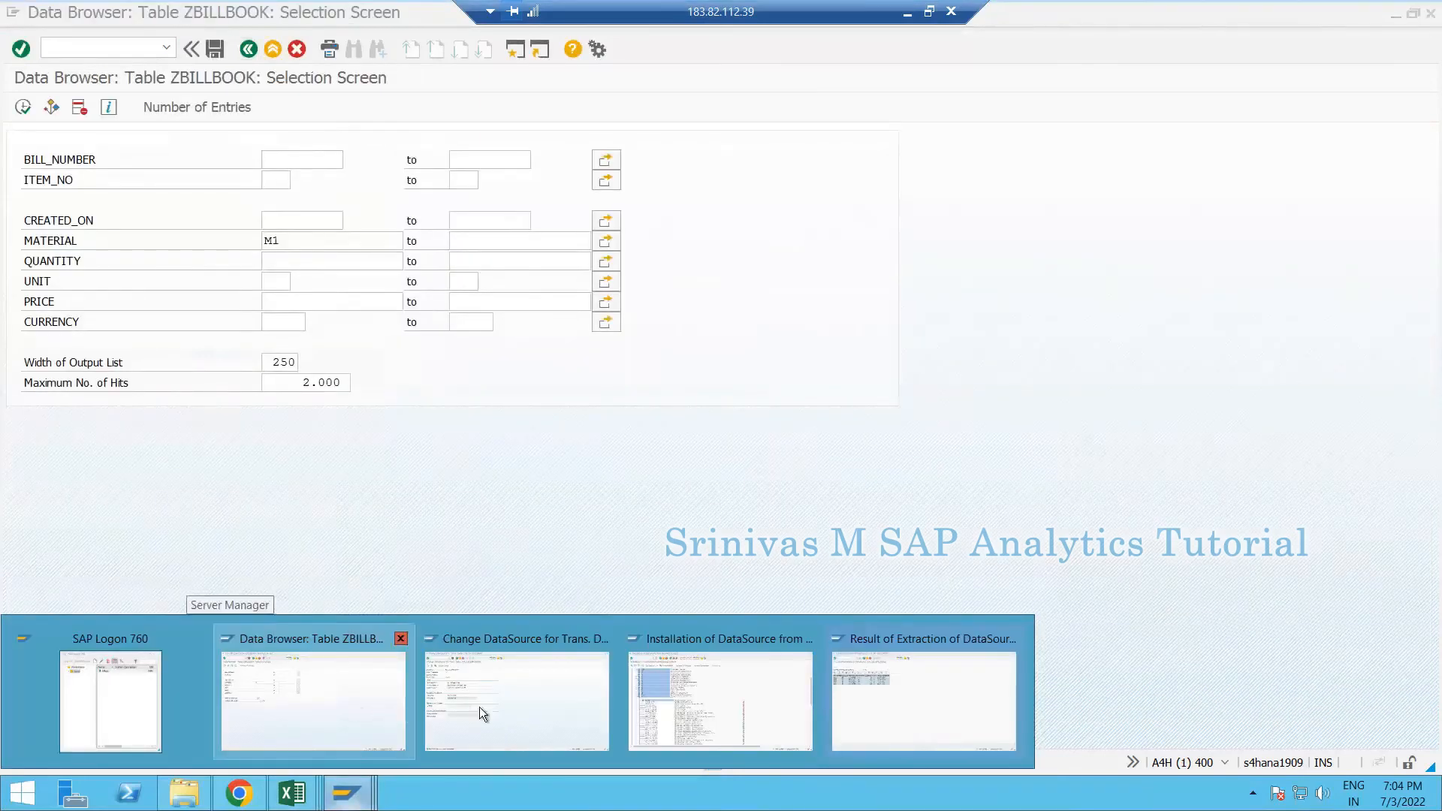
click(467, 710)
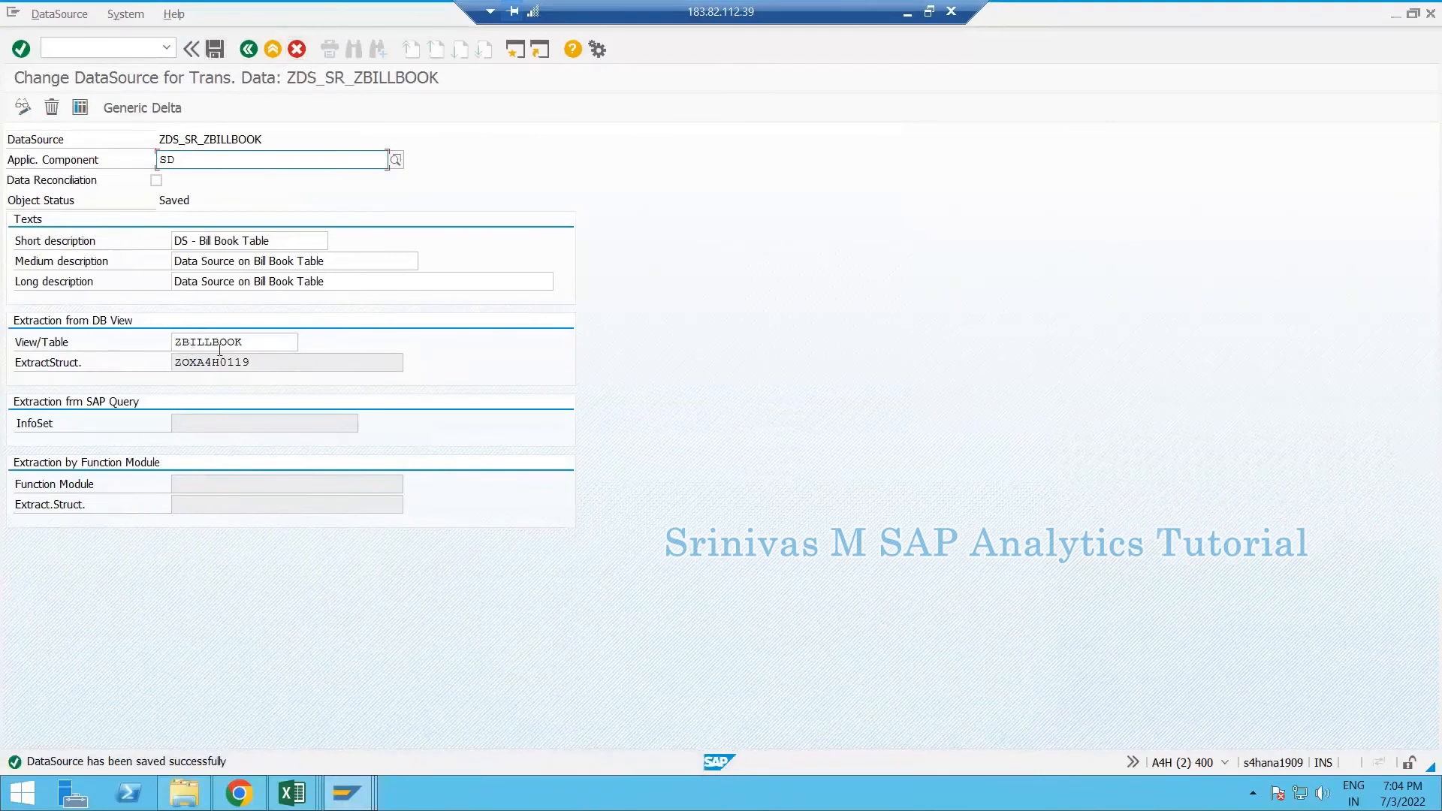
click(289, 343)
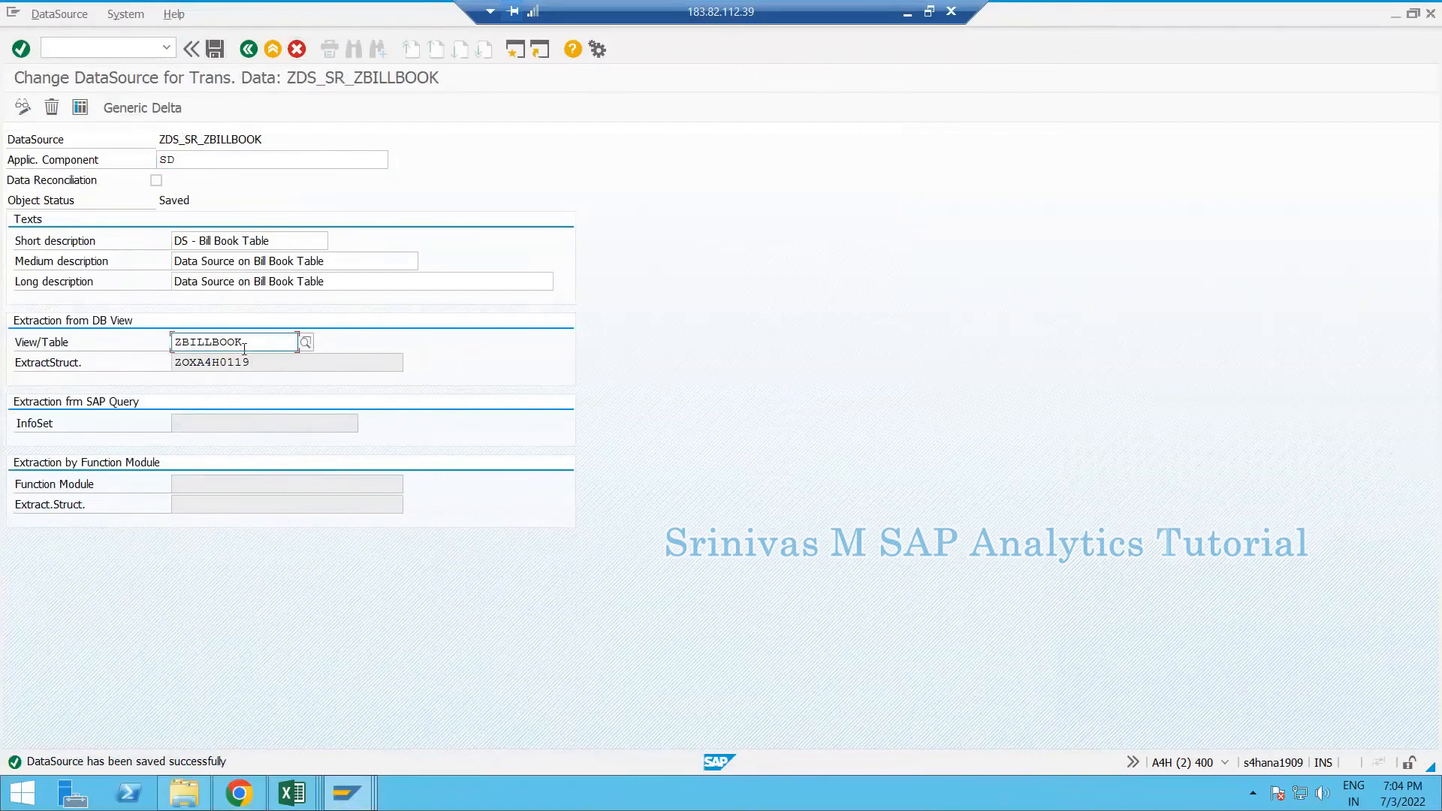
click(343, 794)
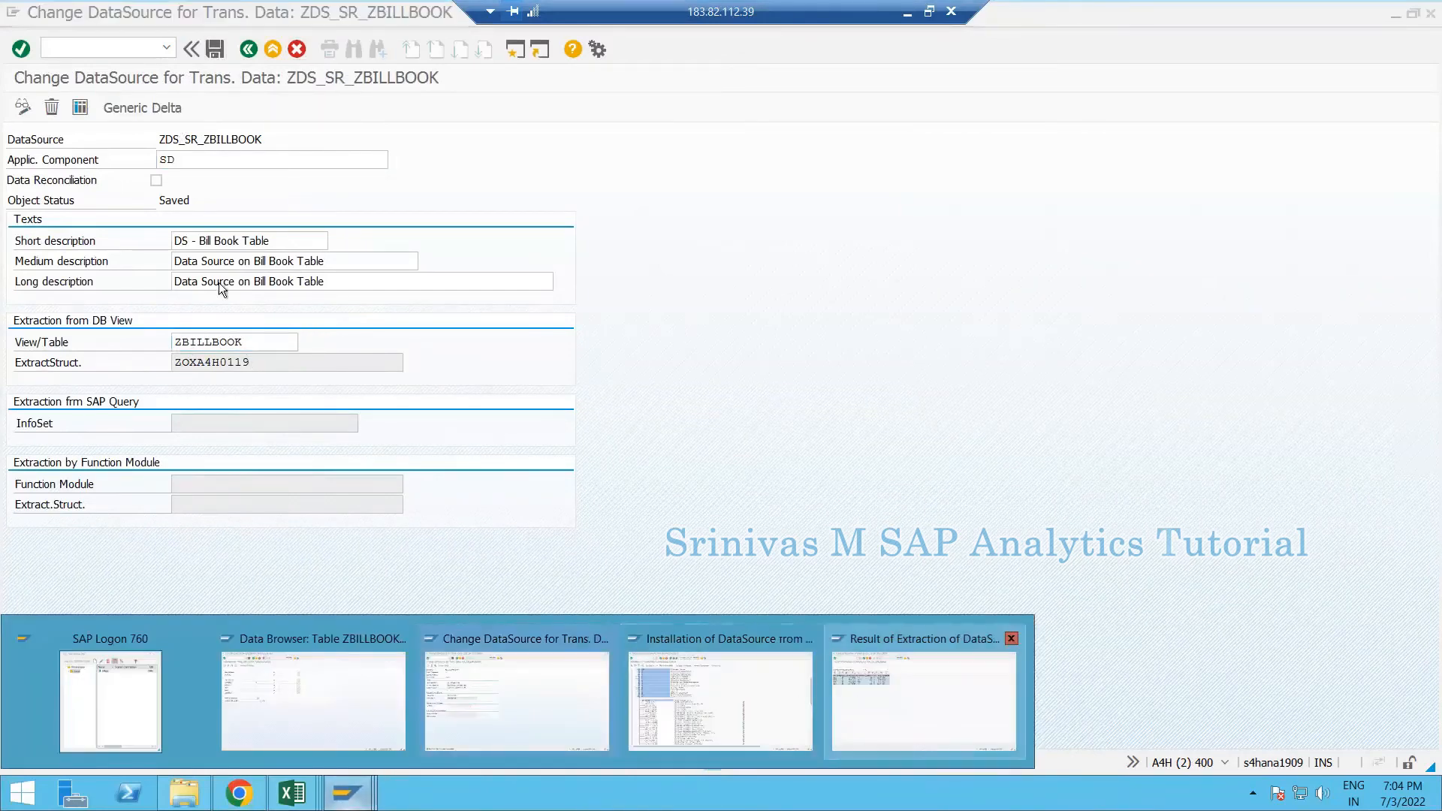
click(921, 692)
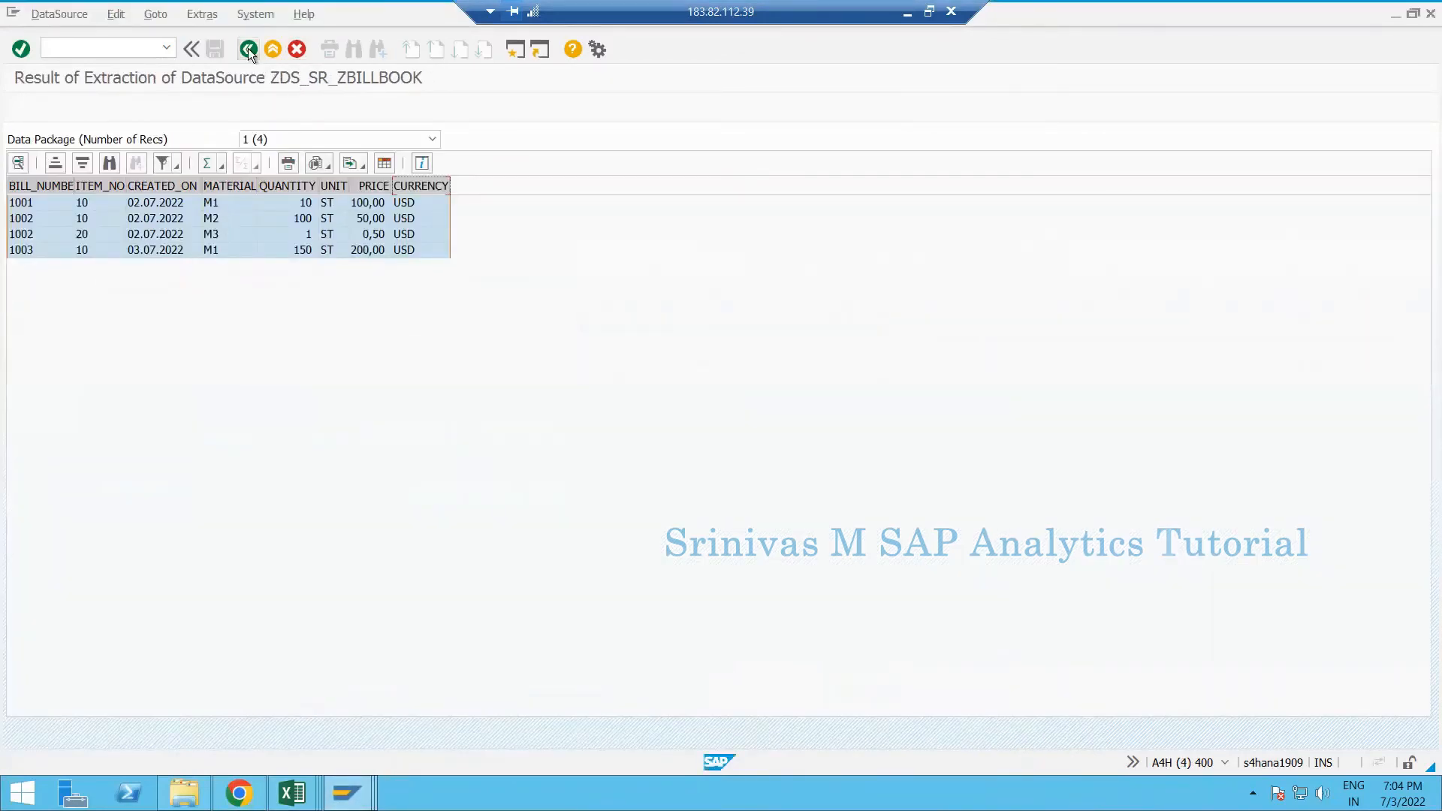
Examine the View/Table and ExtractStruct. entries of ZDS_SR_ZBILLBOOK in its Change DataSource session, and go back to the extraction result
click(347, 790)
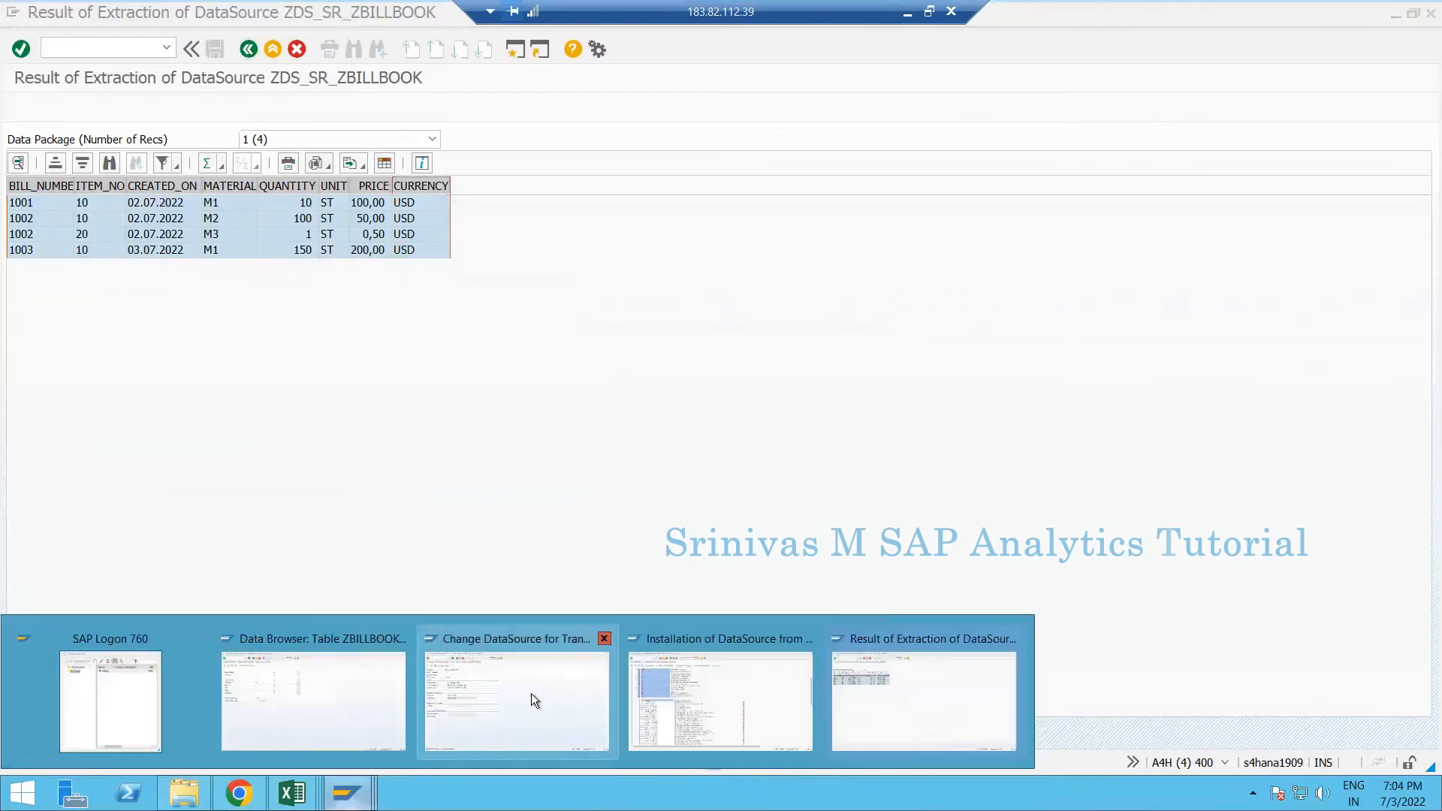
click(489, 669)
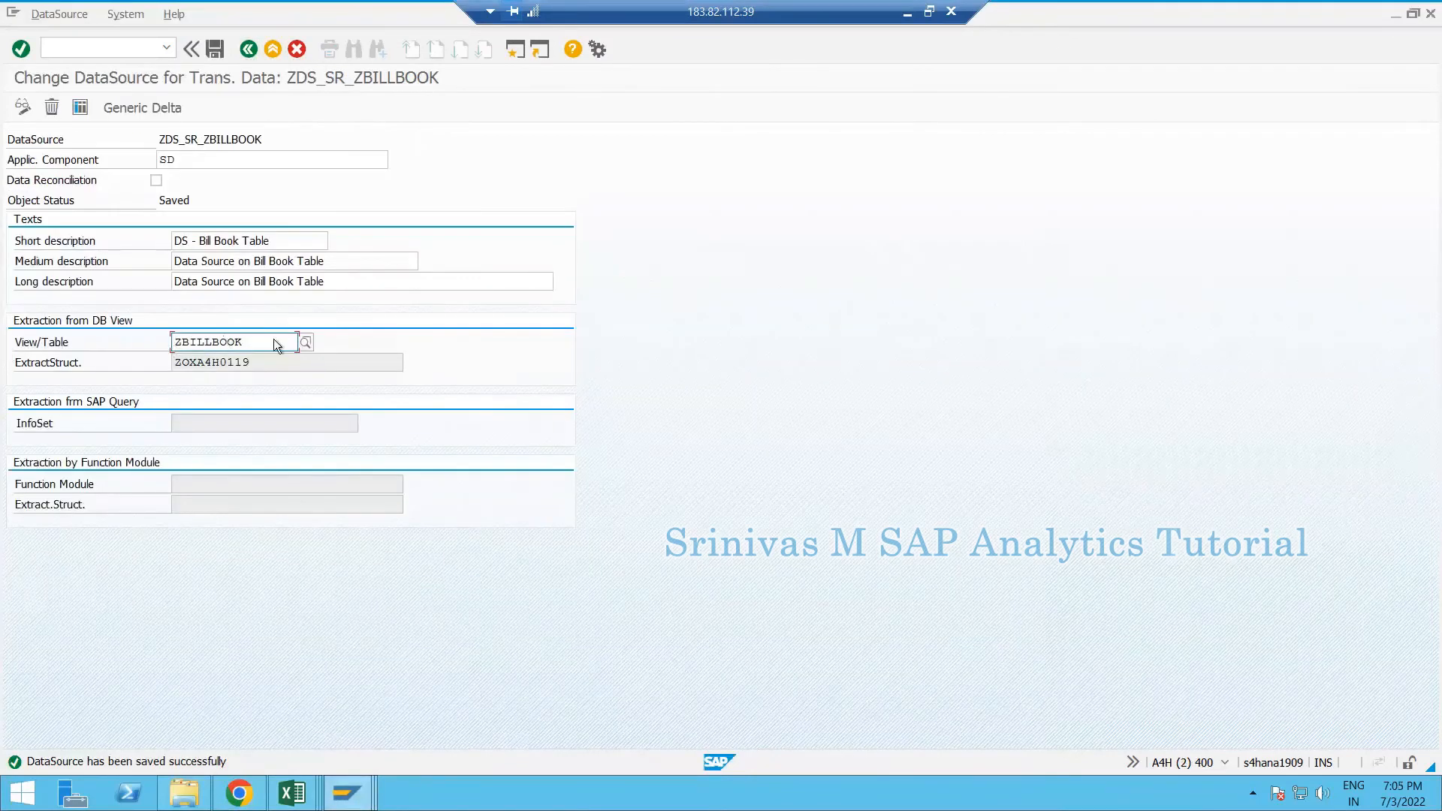
drag(141, 353, 110, 364)
click(234, 368)
double_click(185, 368)
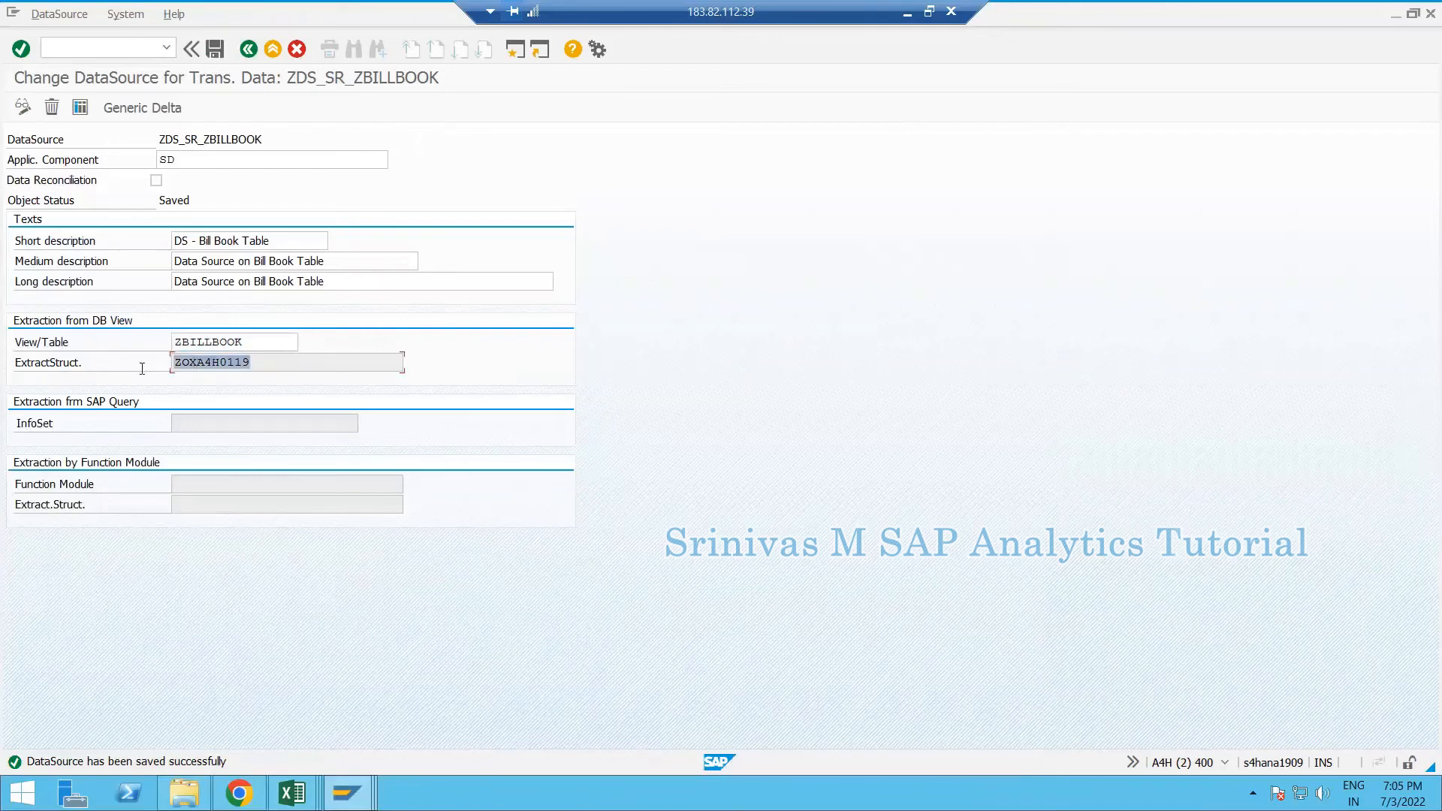
click(250, 366)
double_click(210, 340)
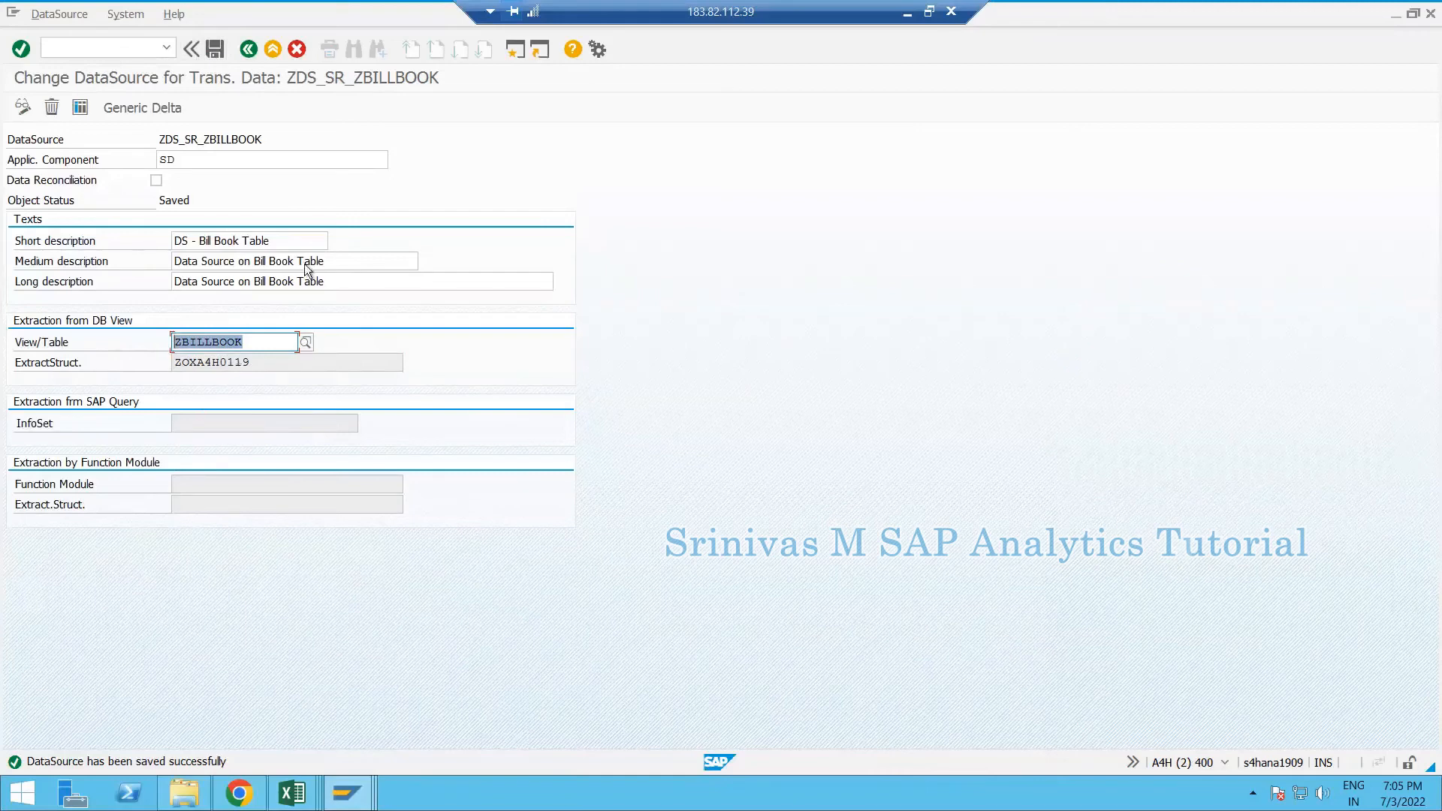
click(250, 365)
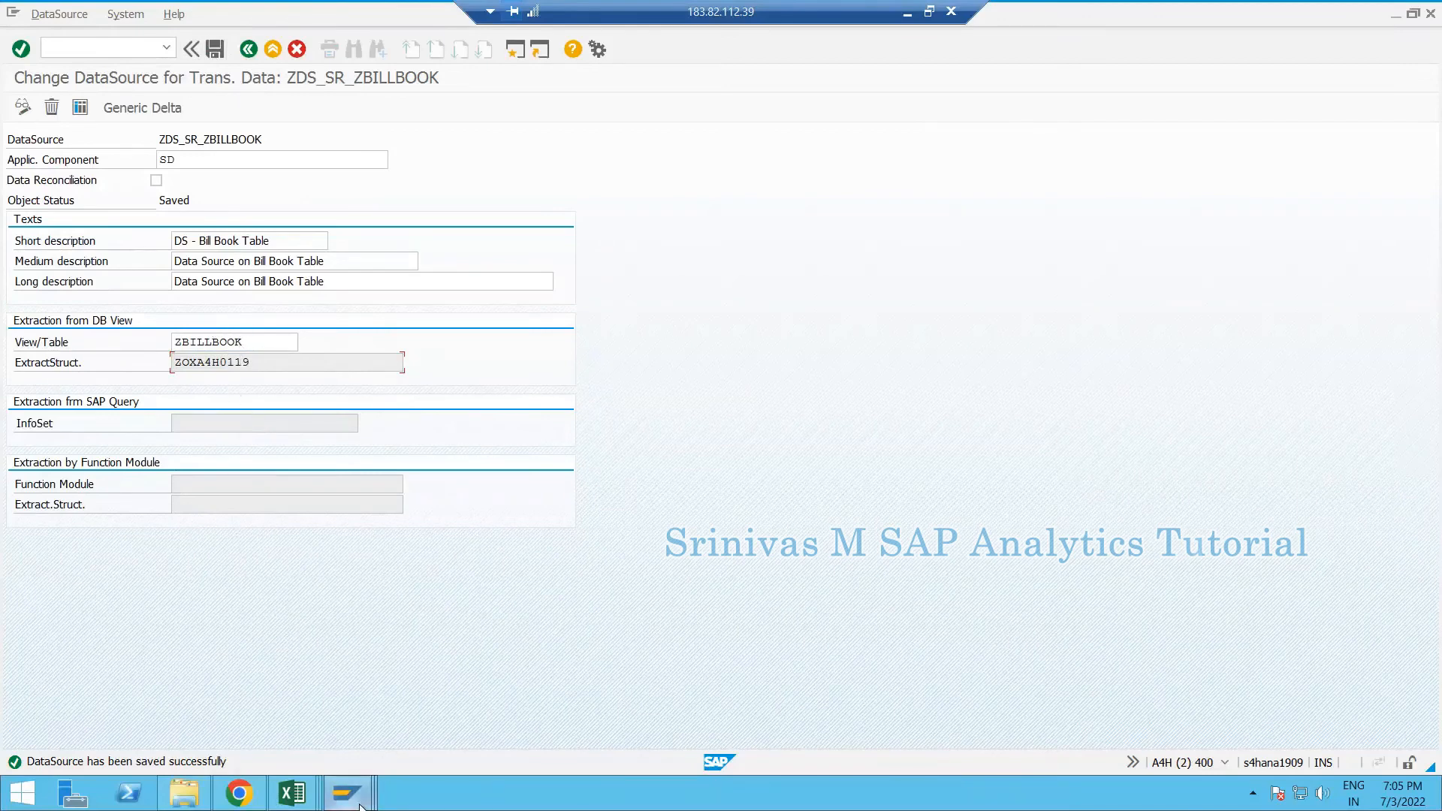
mouse_move(360, 802)
click(898, 692)
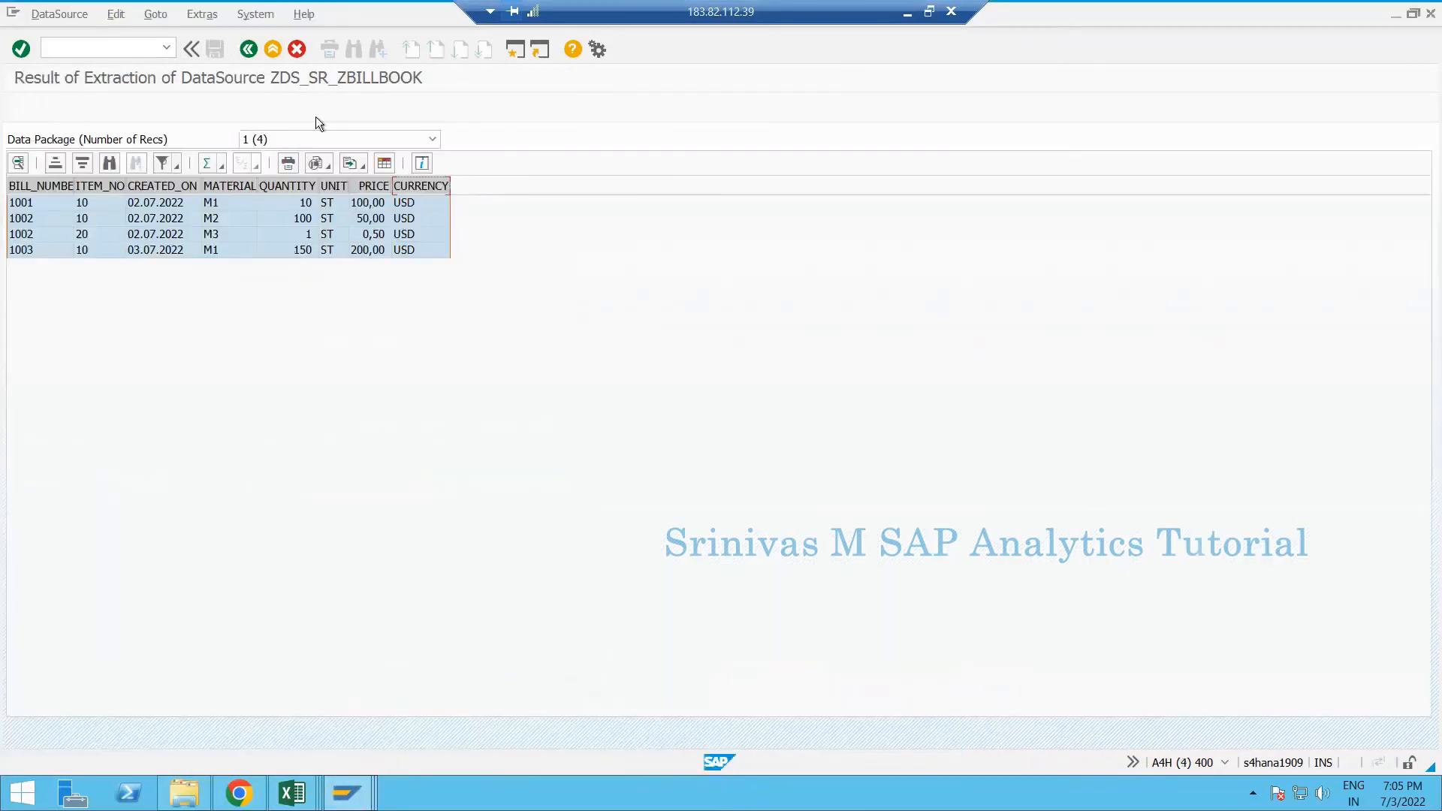
Return to the Extractor Checker, set the MATERIAL selection's from value to M1, and run the test extraction
click(248, 50)
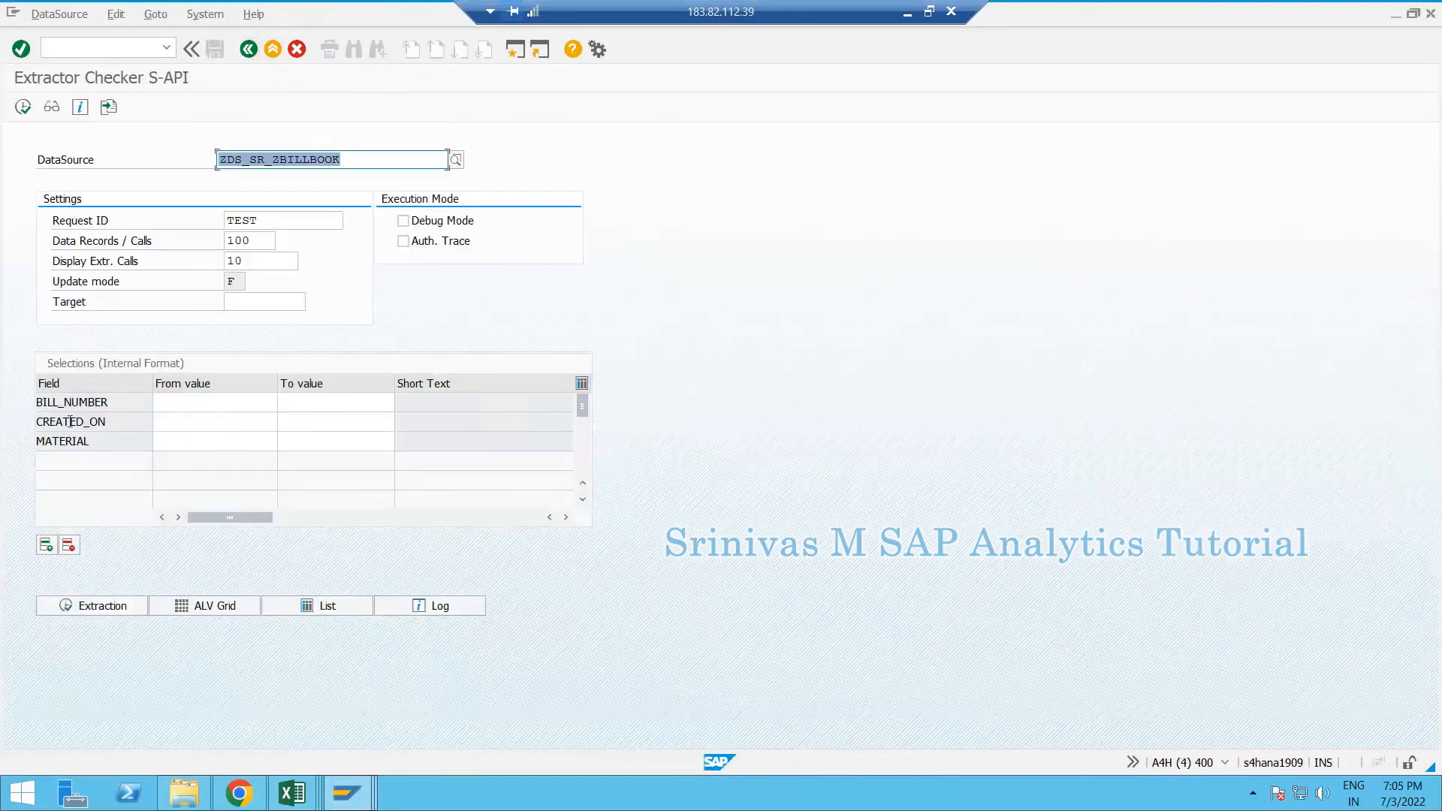
click(201, 440)
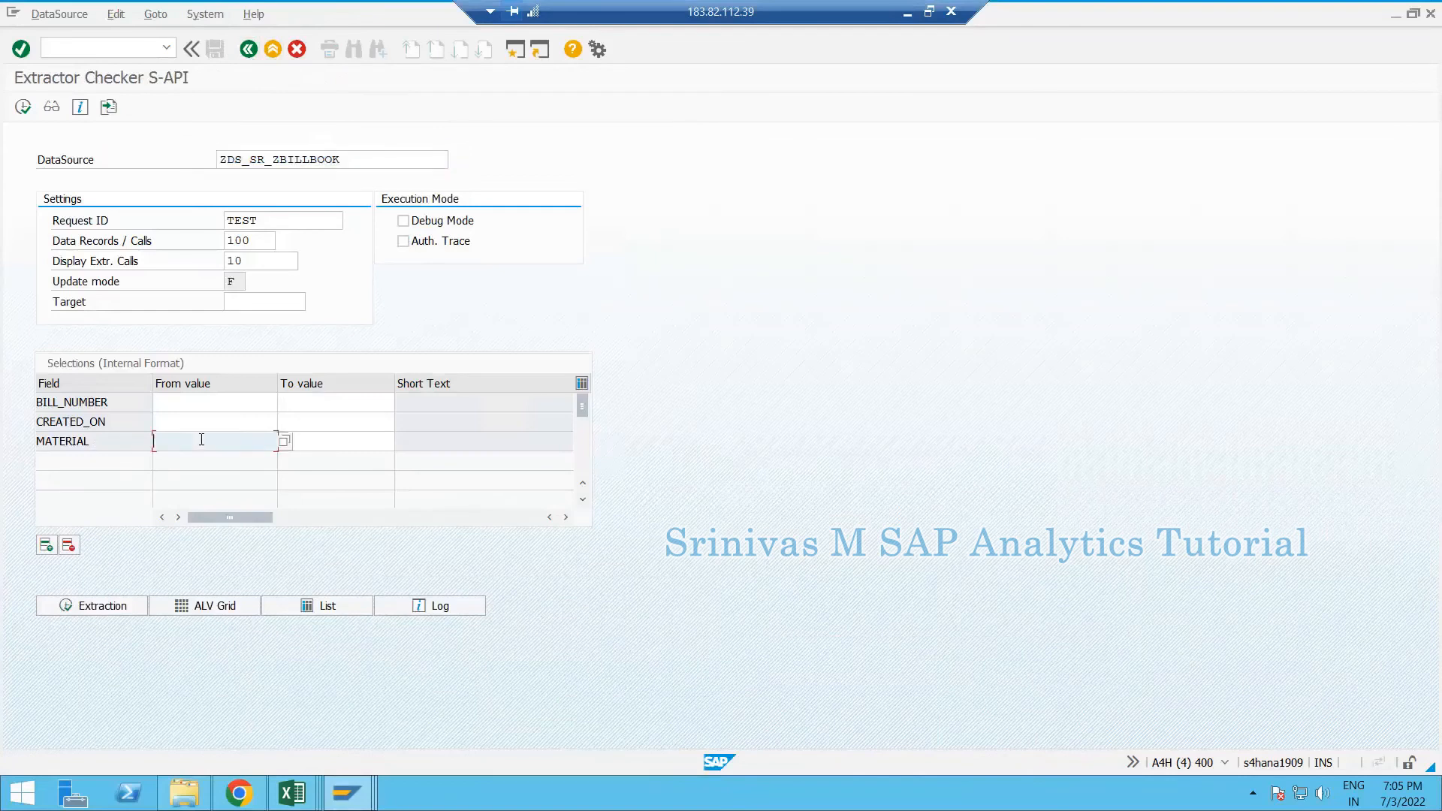
text(M1)
click(106, 603)
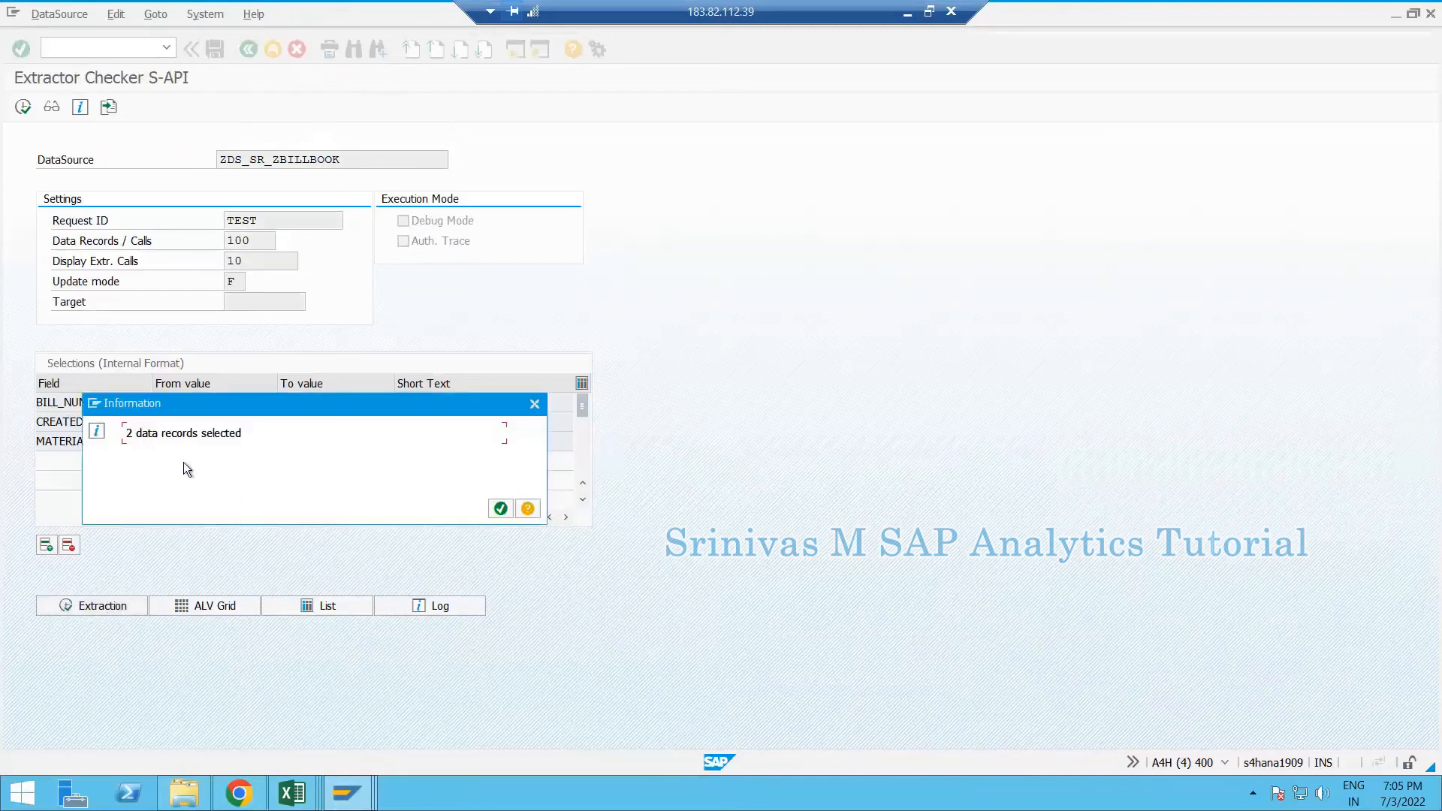
click(500, 508)
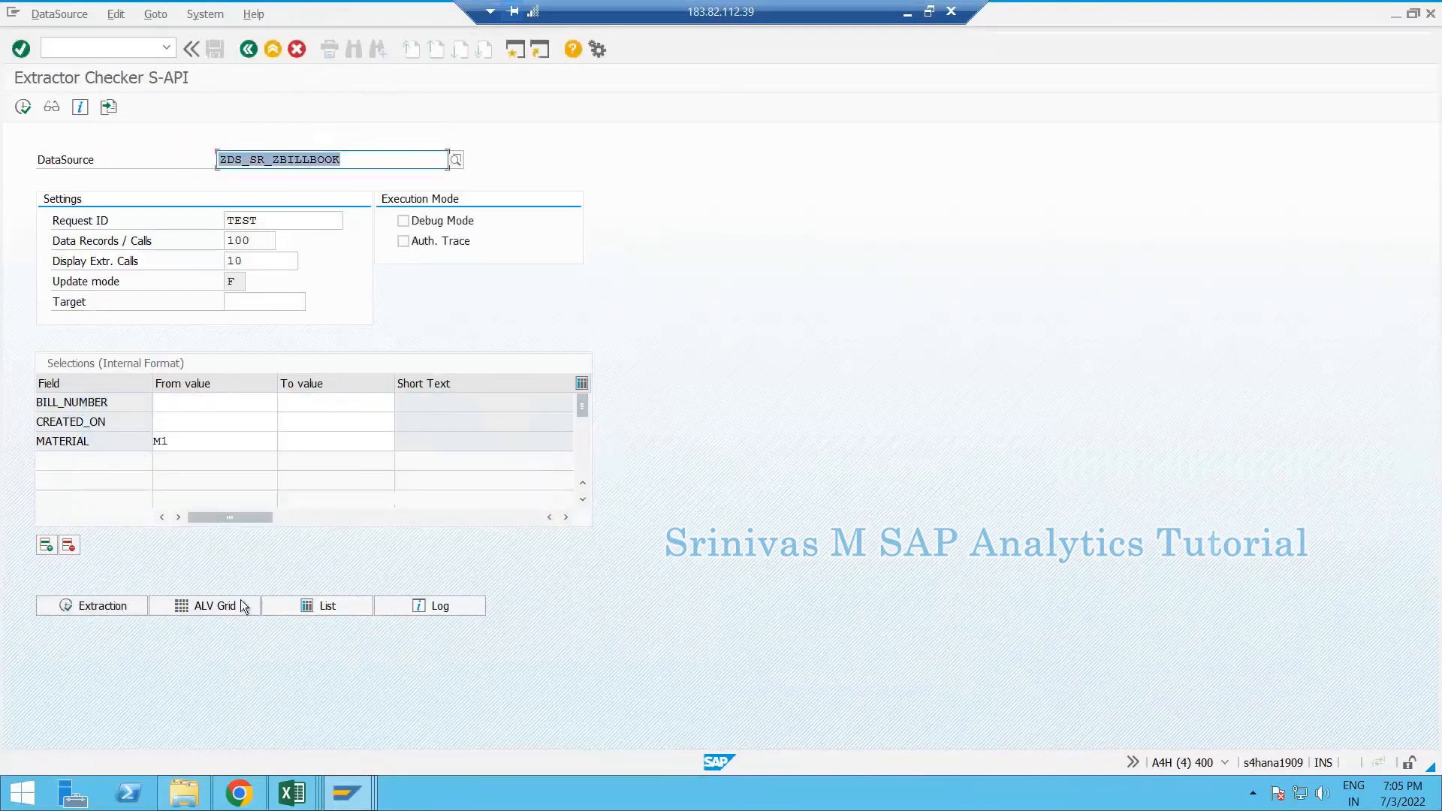
Review the records extracted for material M1 in the ALV grid and return to the Extractor Checker's selections
click(213, 609)
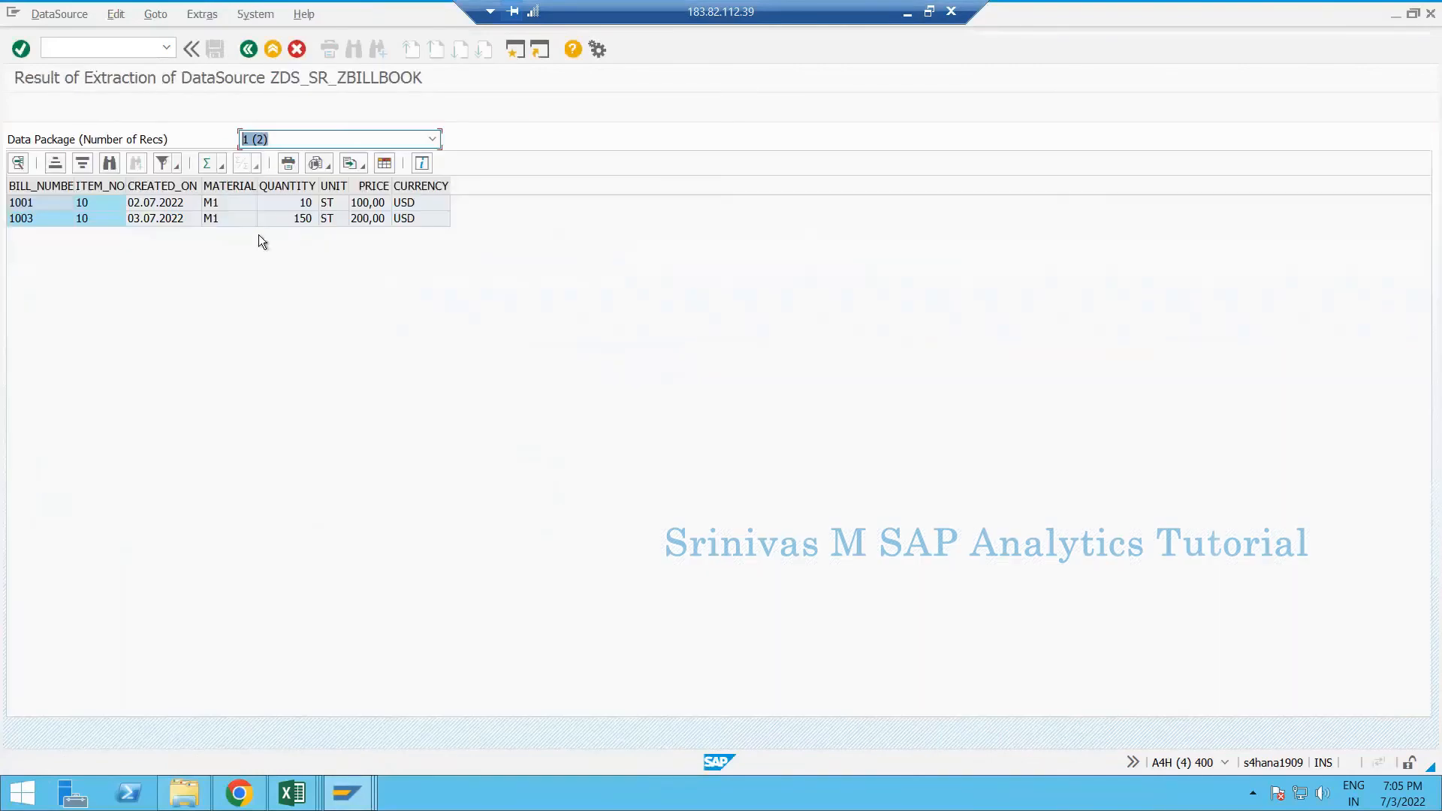
click(266, 50)
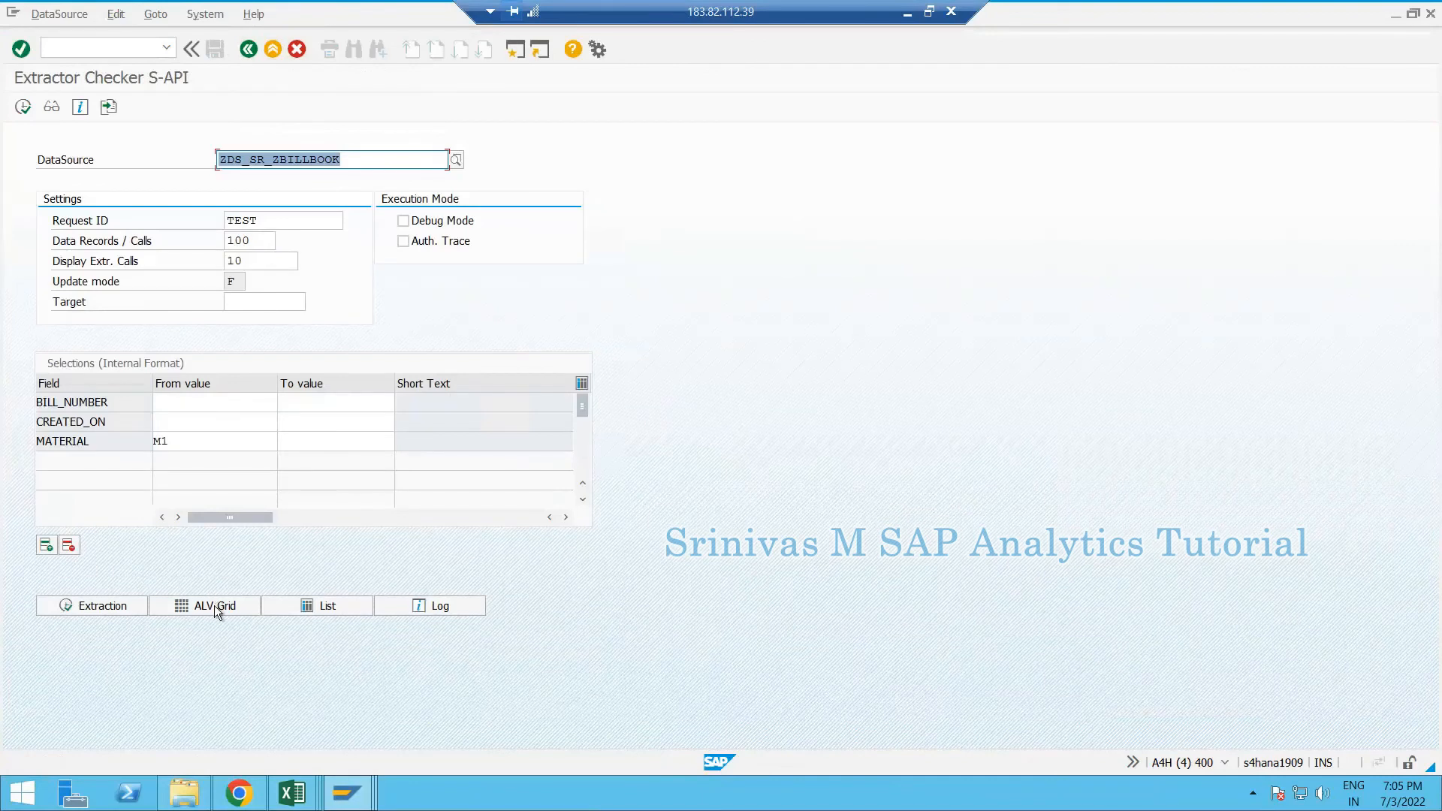
click(214, 605)
click(248, 50)
drag(372, 159, 191, 164)
click(211, 183)
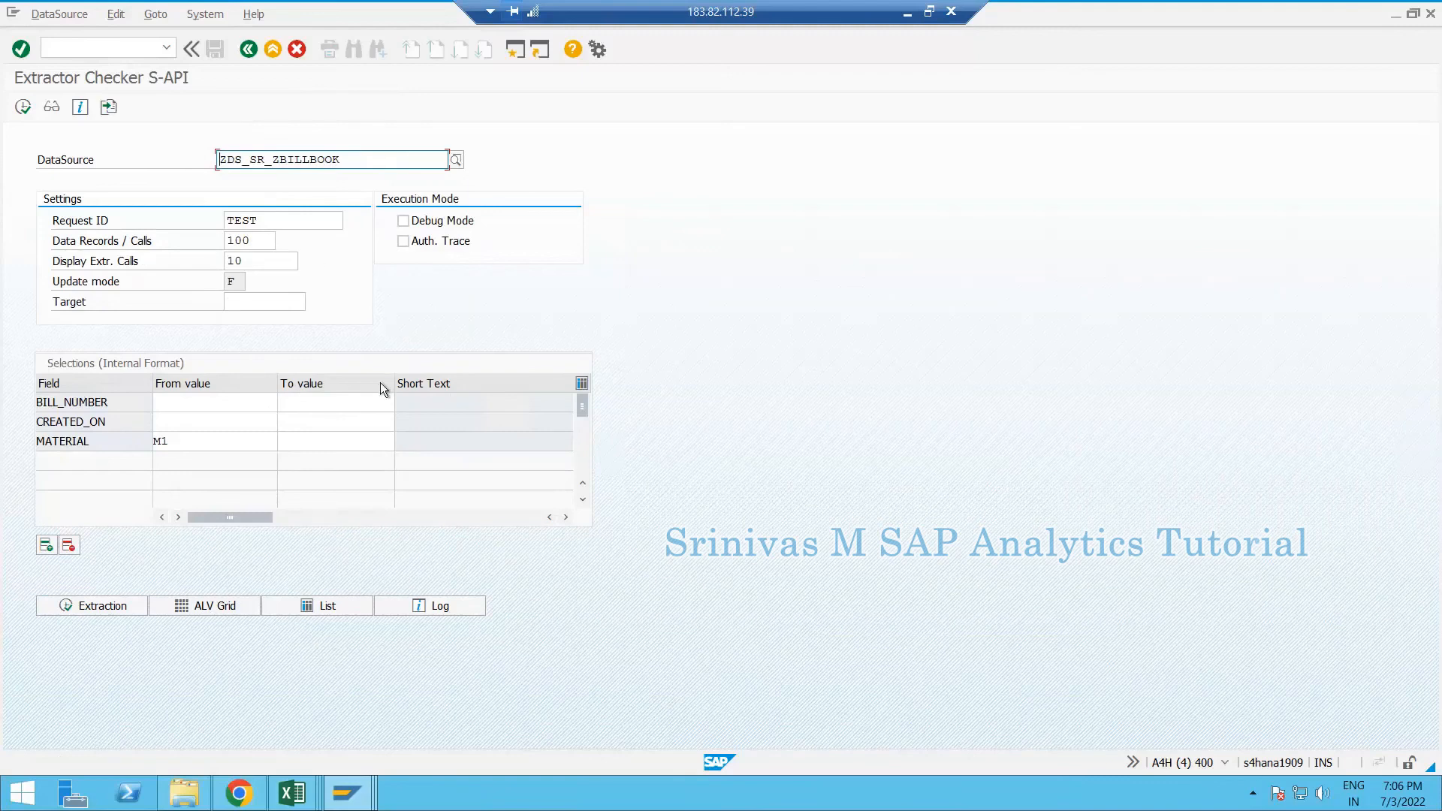
Open the Postprocess DataSources and Hierarchy screen in a new session with transaction RSA6
click(98, 47)
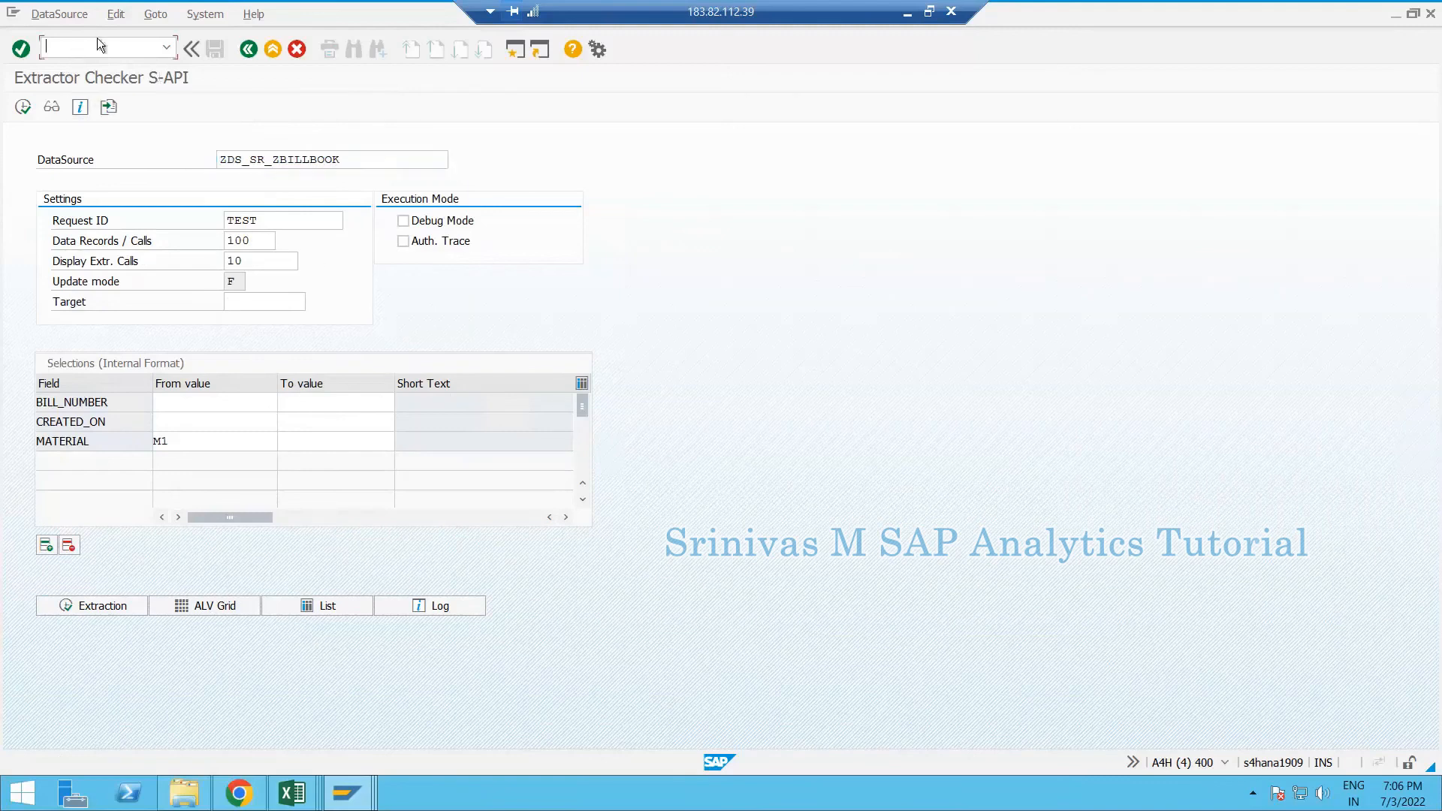
text(/orsa6)
key(Return)
Switch to the Book1 workbook in Excel and enter RSA6 in cell E10 of Sheet8
mouse_move(292, 793)
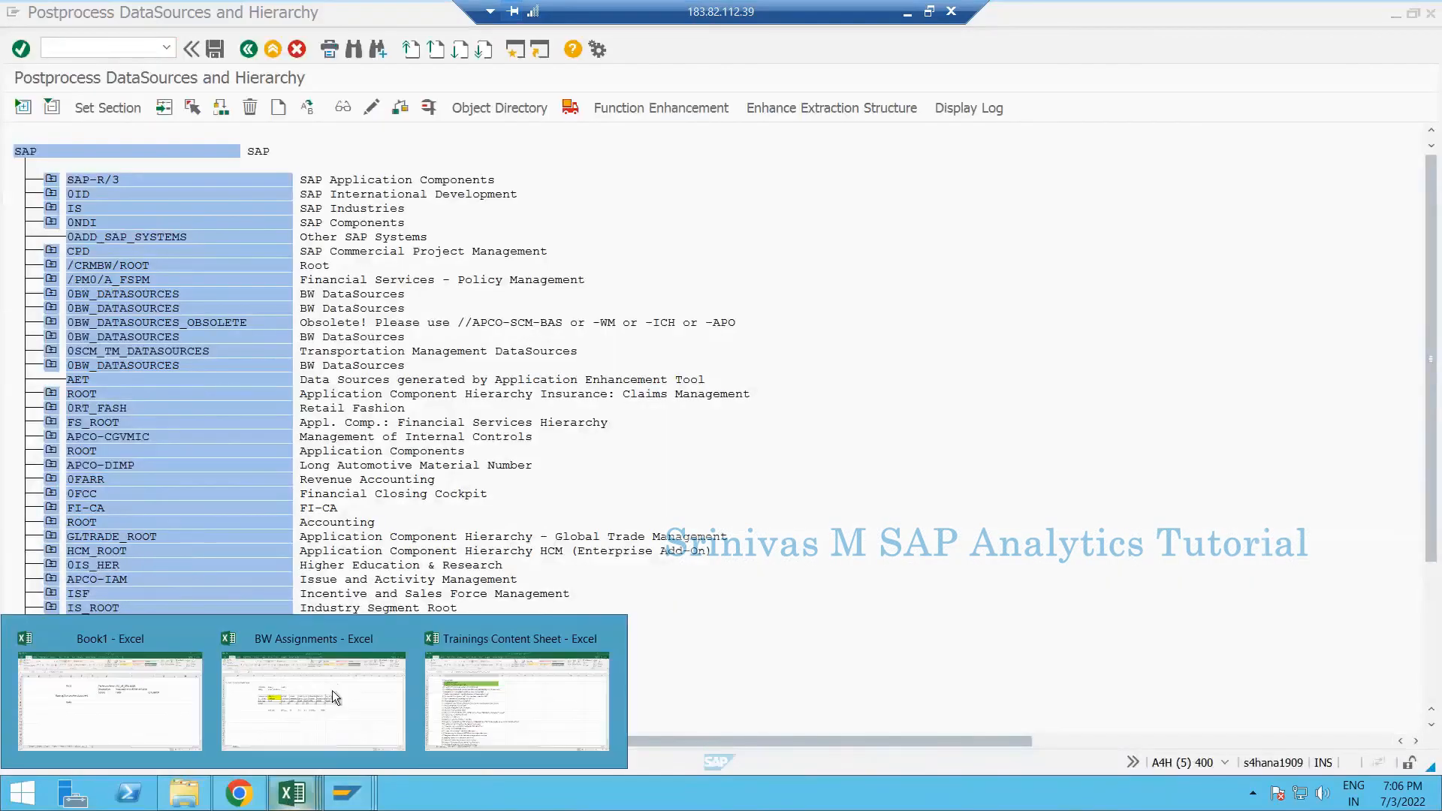
click(143, 711)
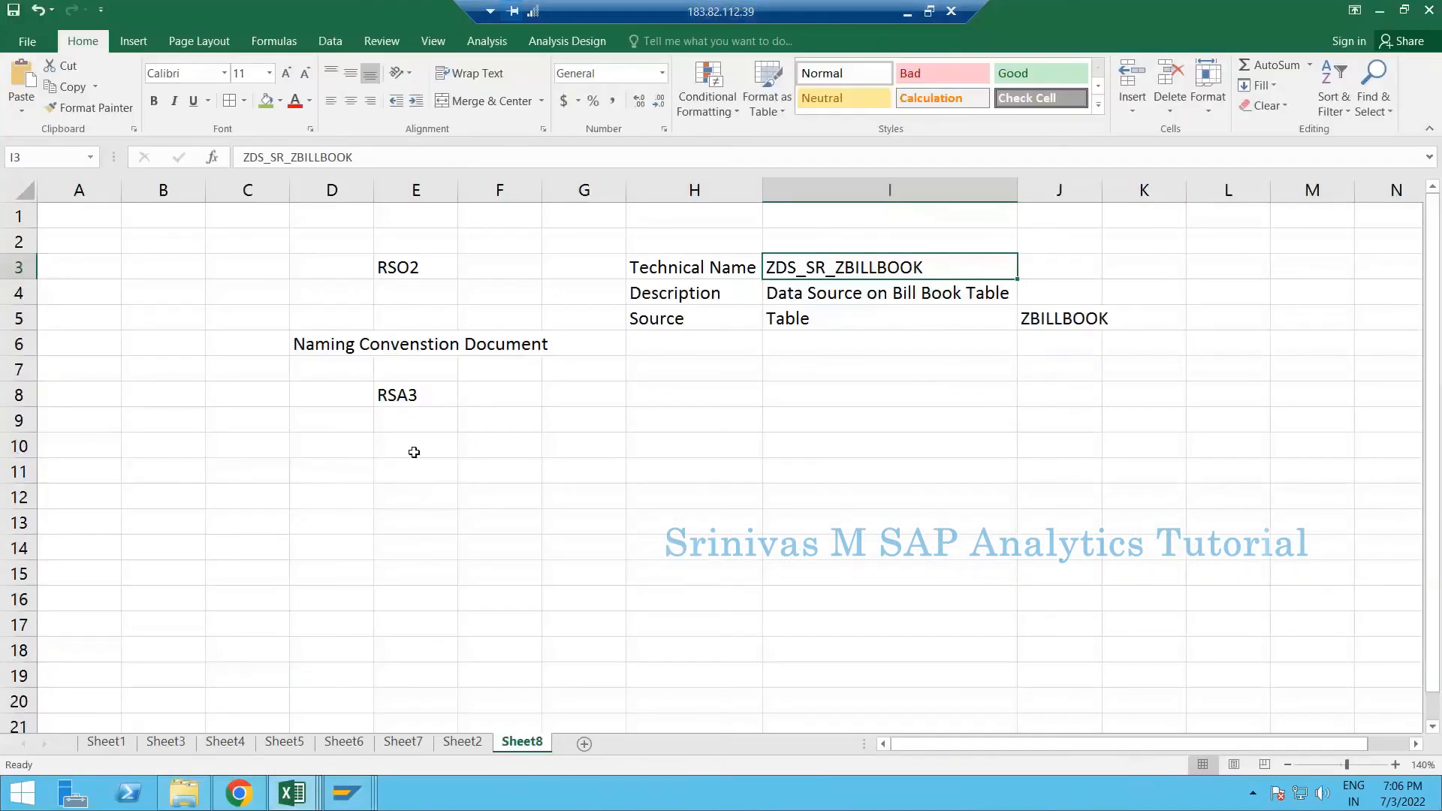
click(414, 452)
text(RSA6)
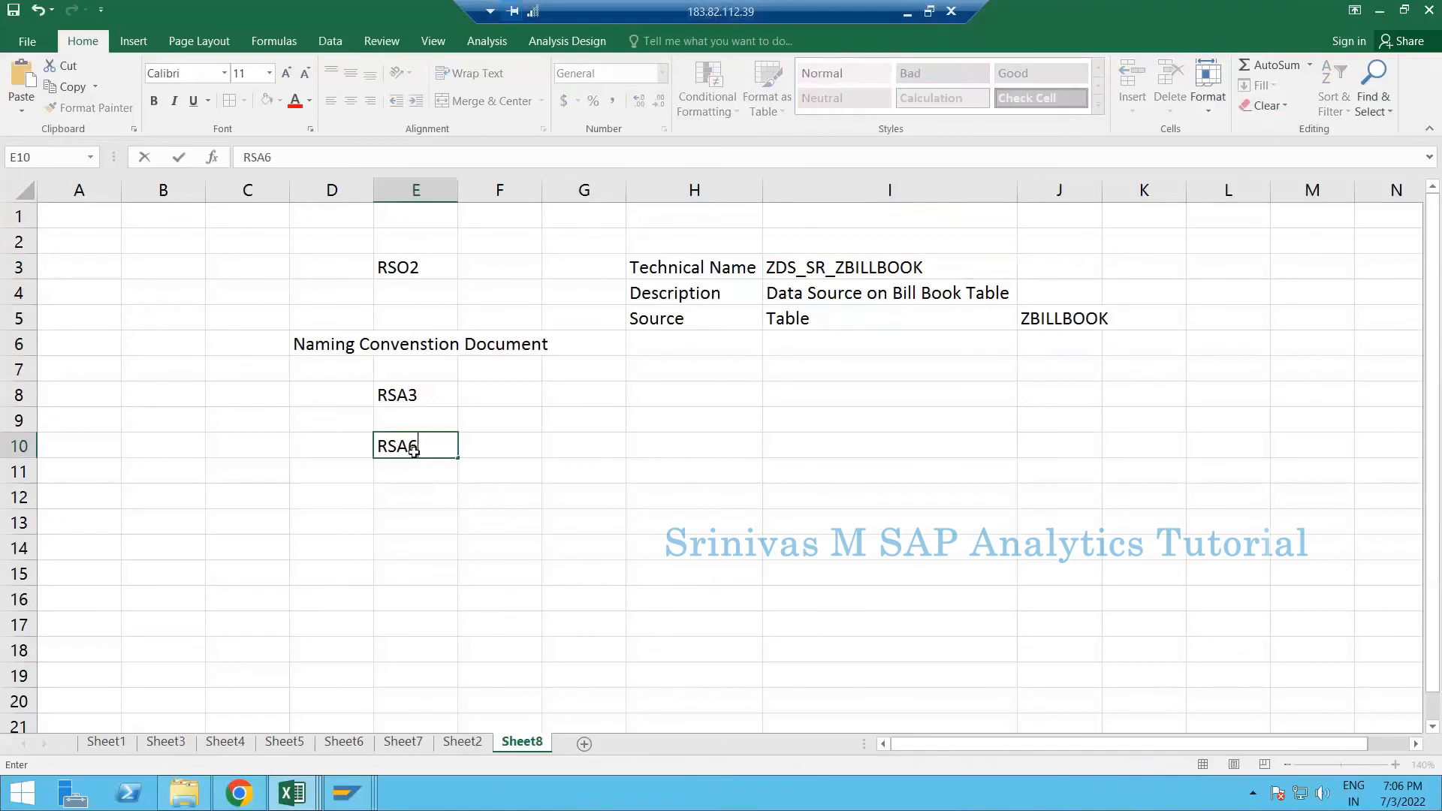
key(Return)
click(409, 396)
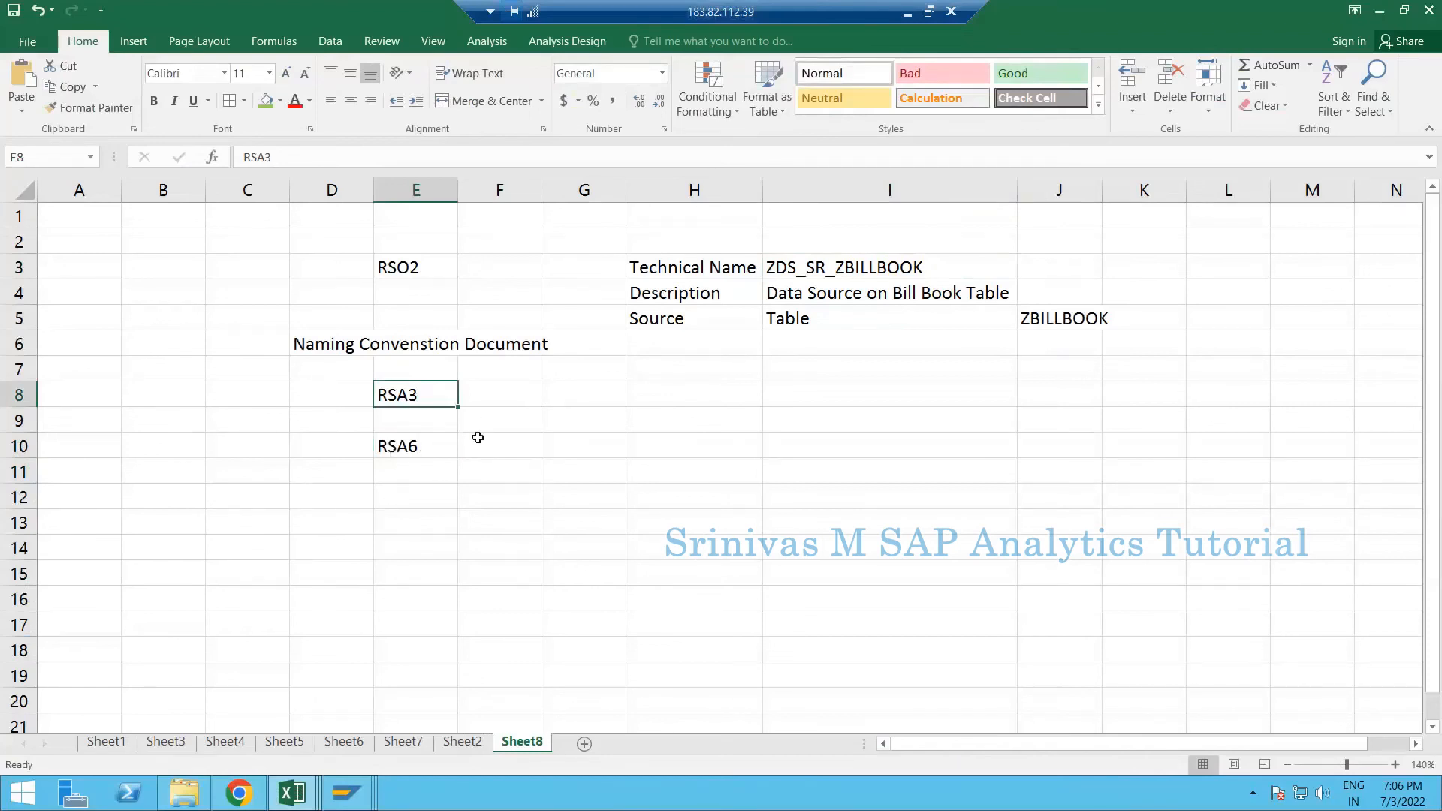
click(426, 443)
Switch back to SAP, expand the whole DataSource hierarchy, and find the ZDS_SR_ZBILLBOOK entry in it
key(alt+Tab)
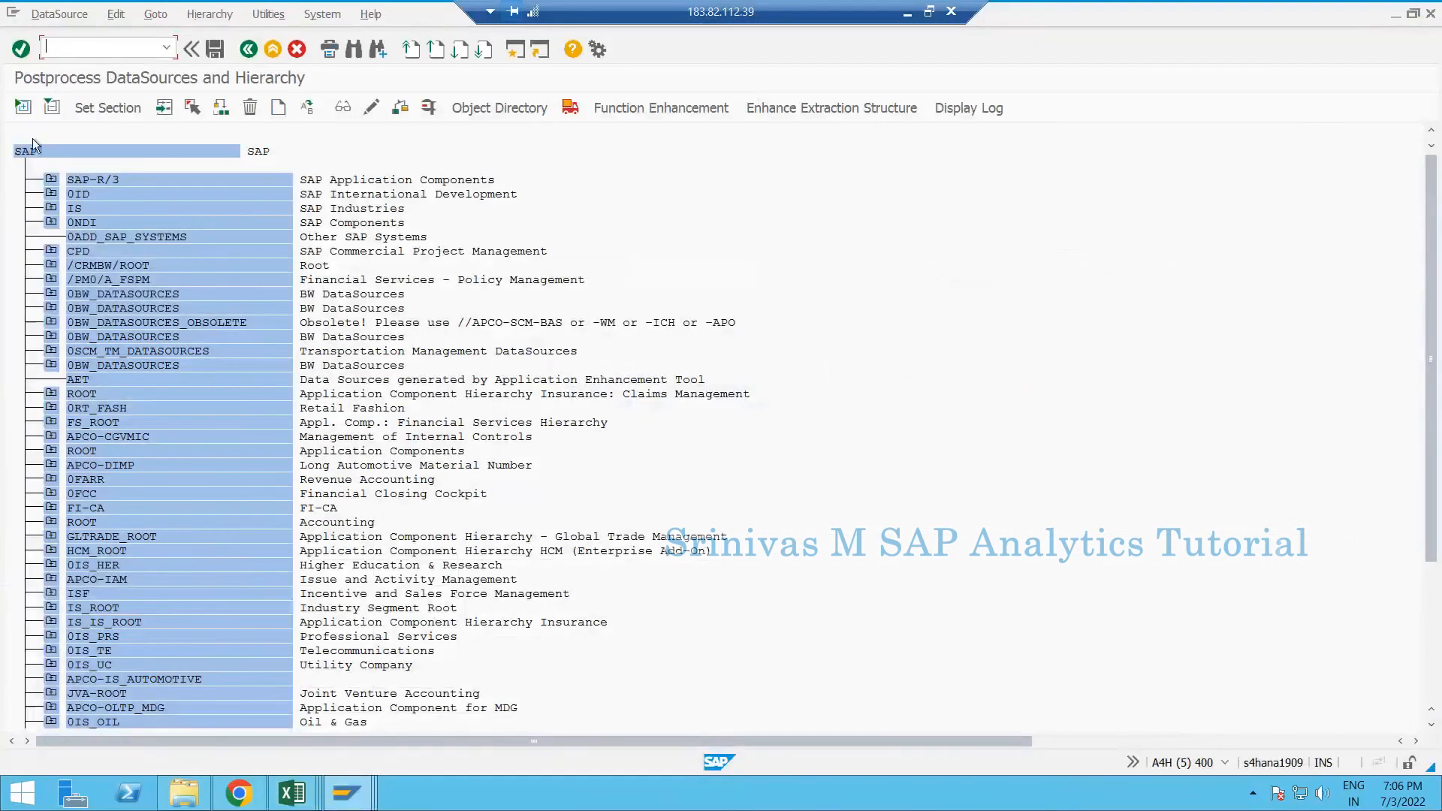
click(23, 107)
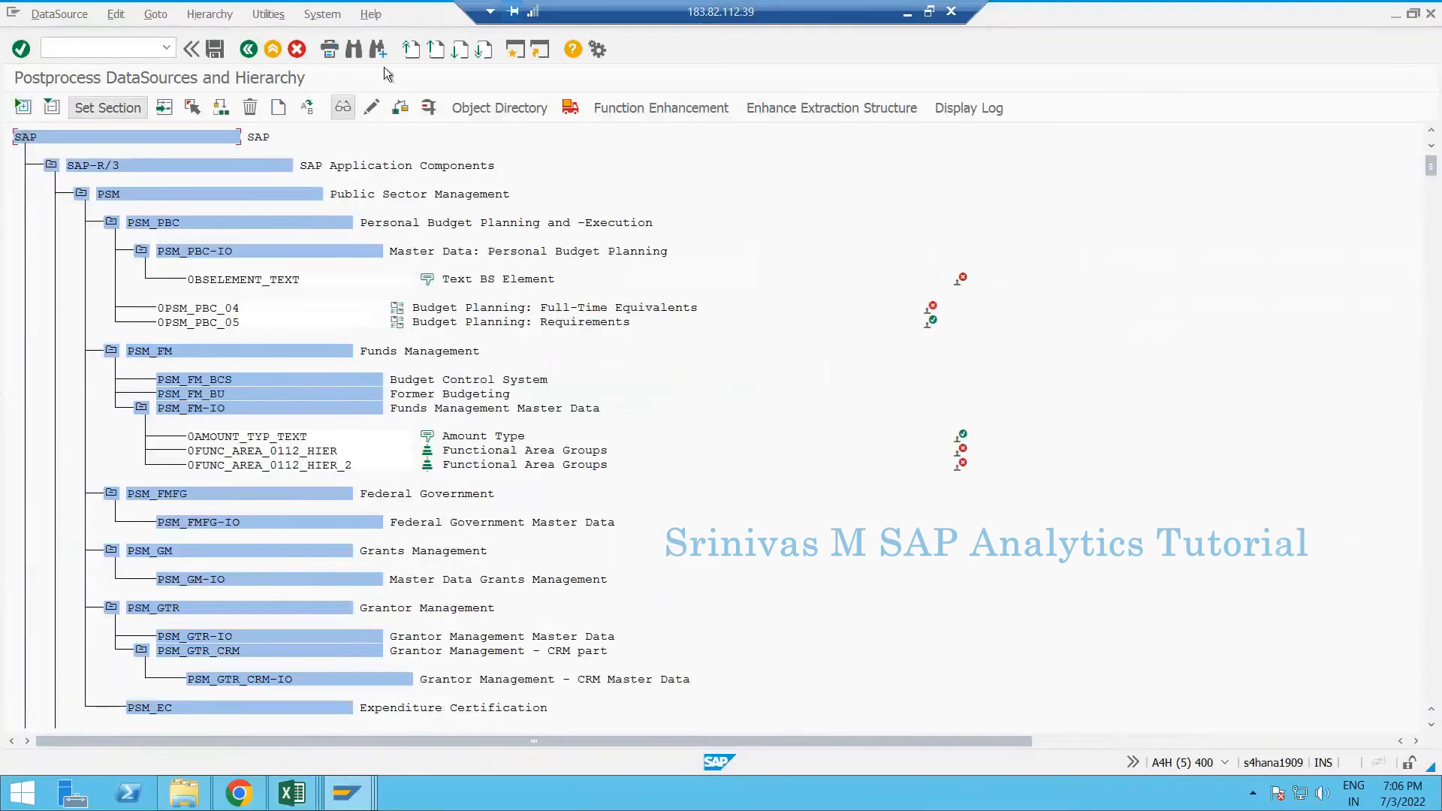
click(353, 49)
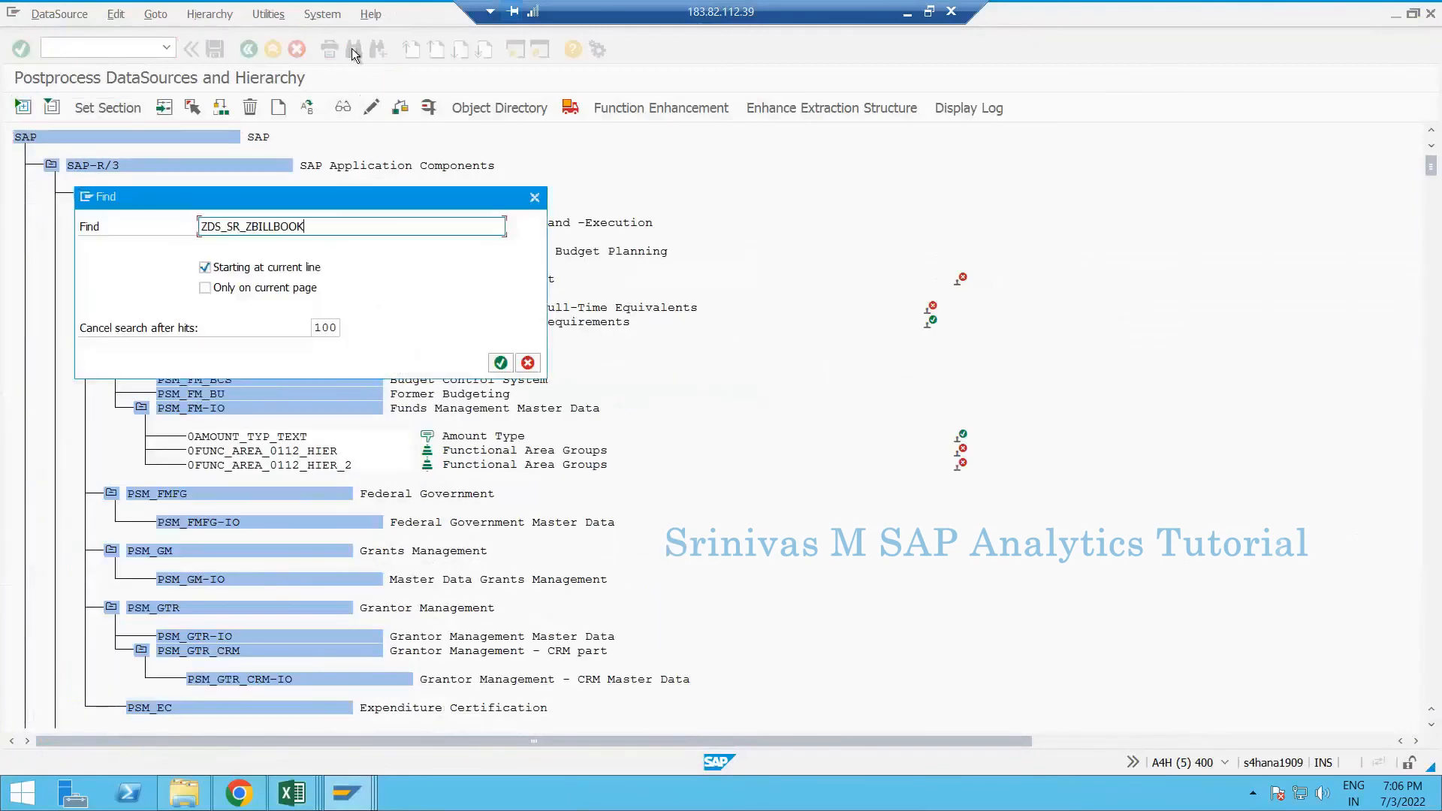
key(Return)
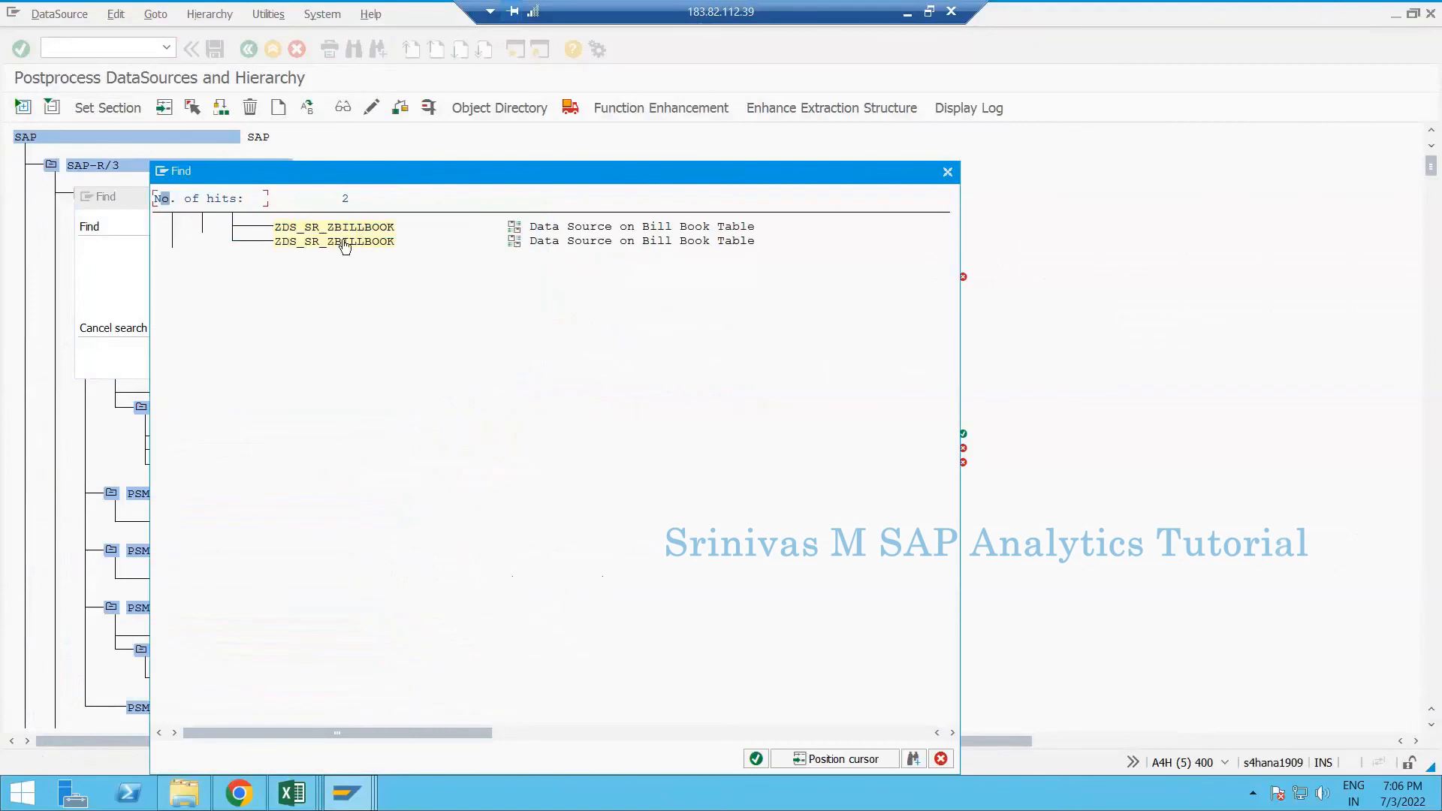
double_click(340, 240)
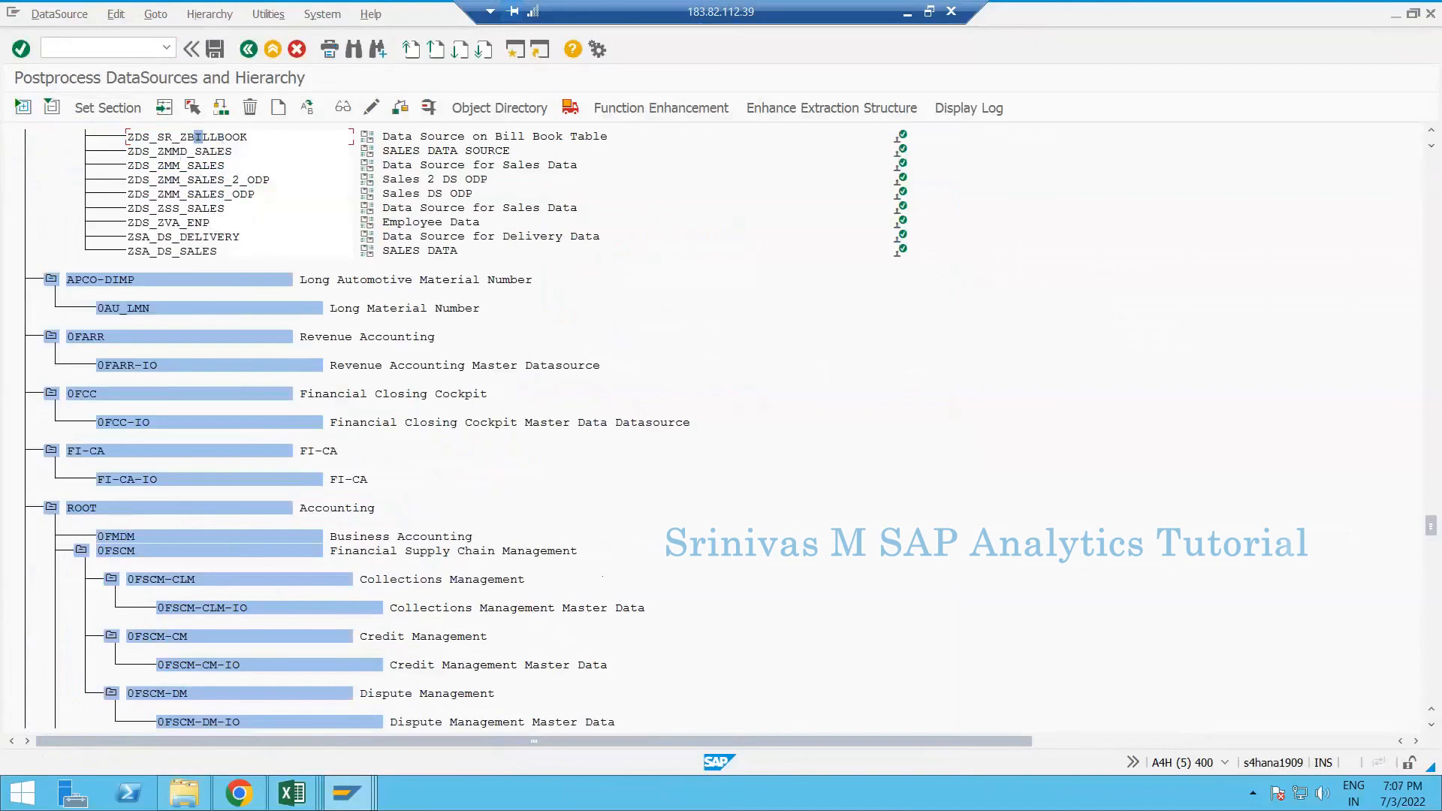
Check the application component of ZDS_SR_ZBILLBOOK in its Change DataSource session, and return to the Postprocess DataSources hierarchy
click(342, 793)
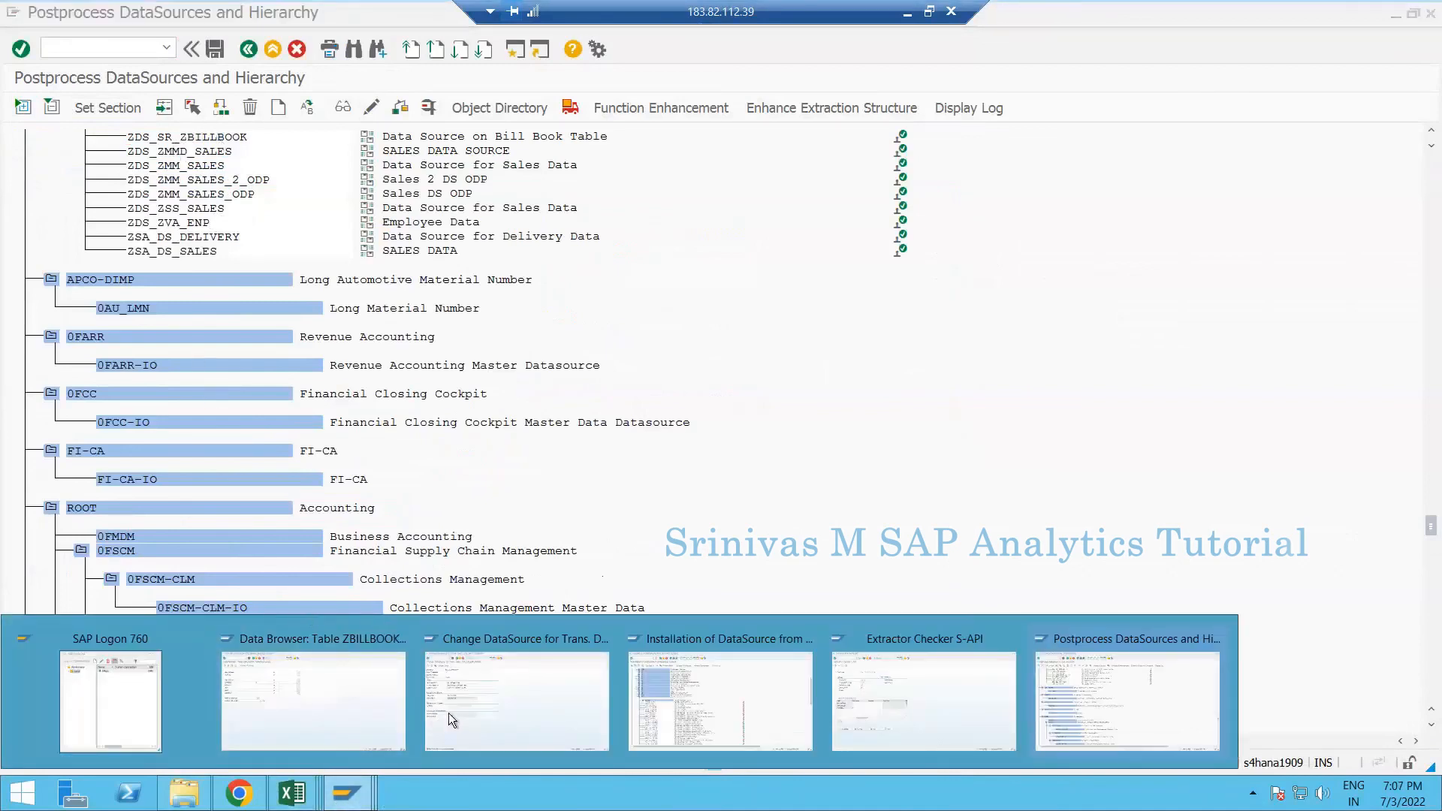
click(448, 713)
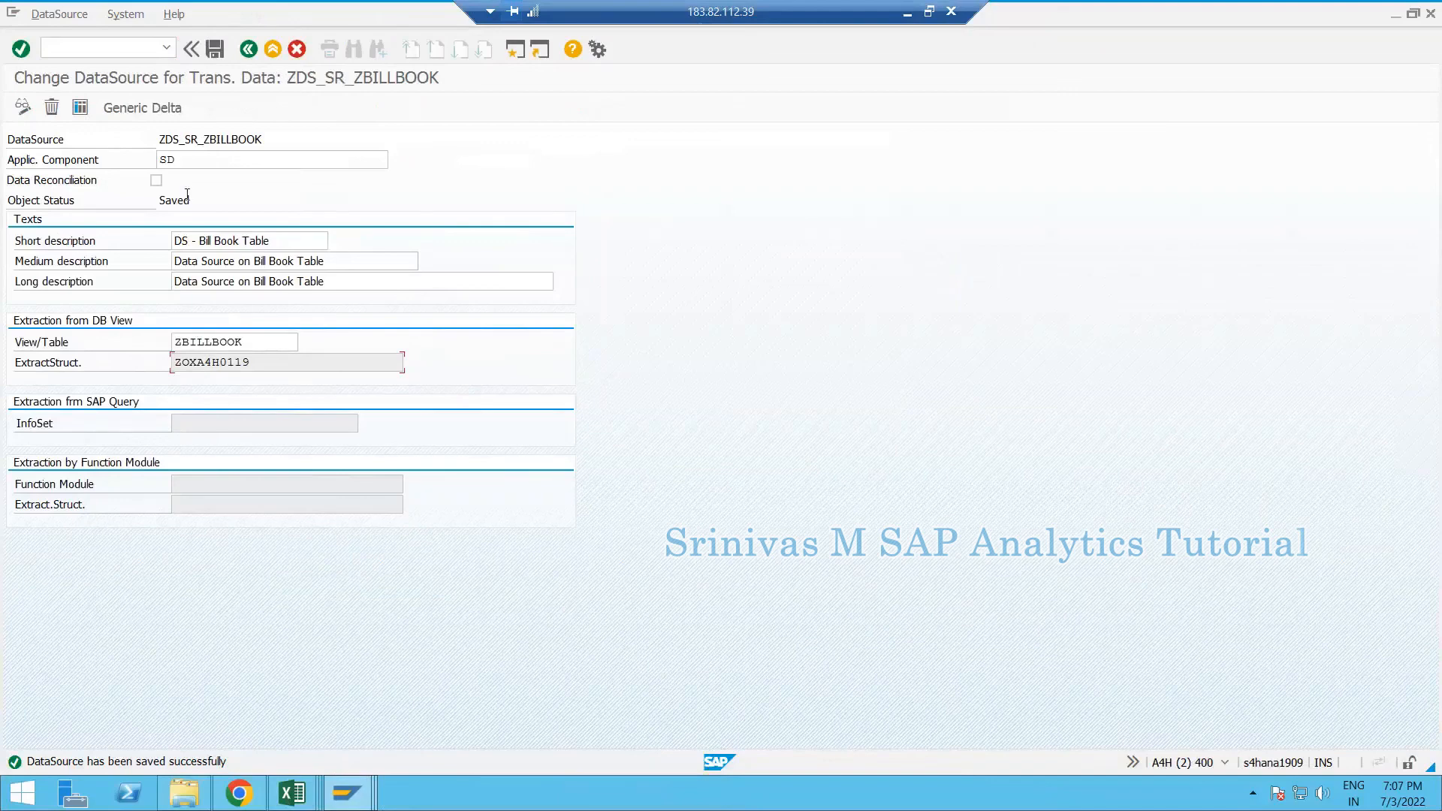
key(alt+Tab)
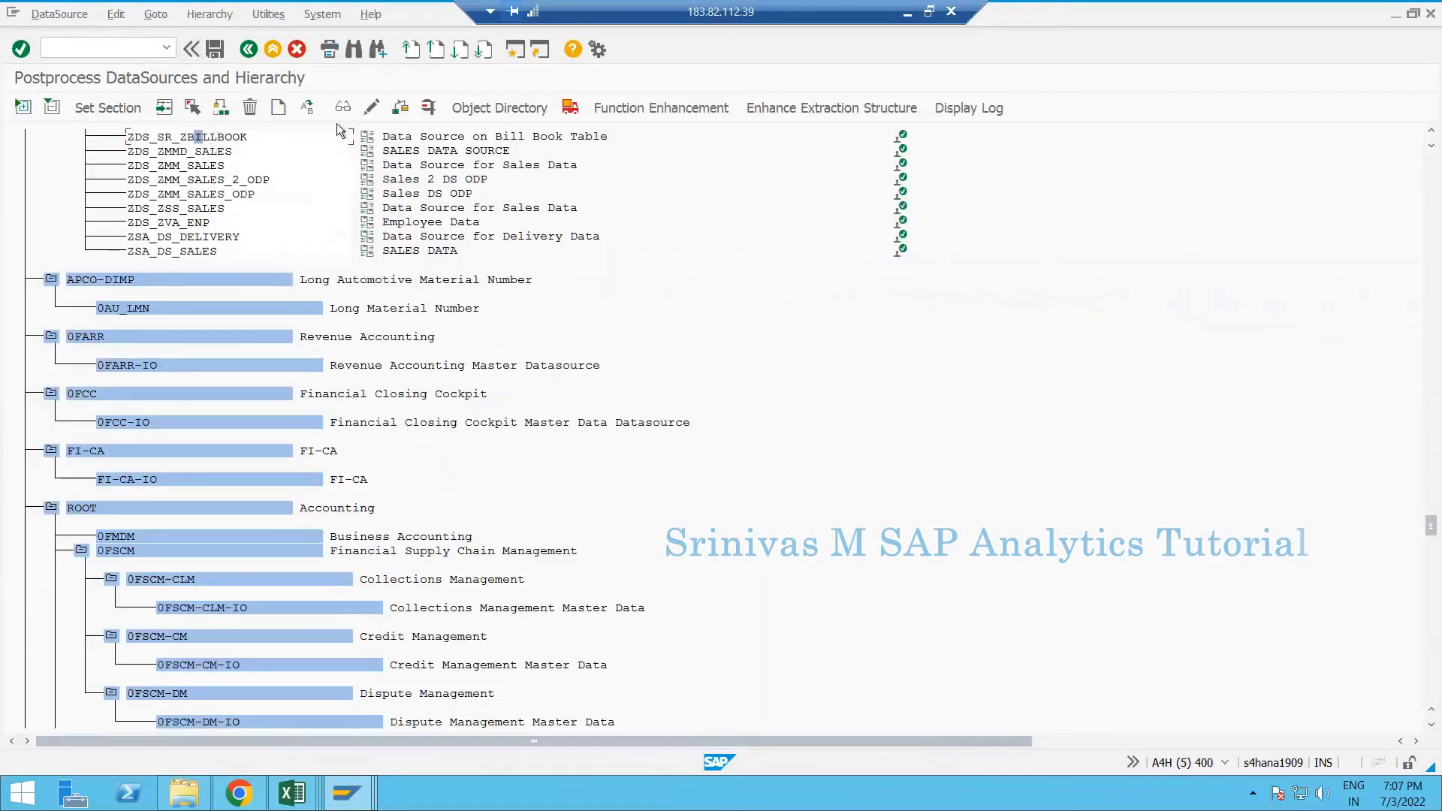
Open the customer version of ZDS_SR_ZBILLBOOK for editing from the hierarchy, visiting its Change DataSource session in between, and return to the hierarchy
click(373, 109)
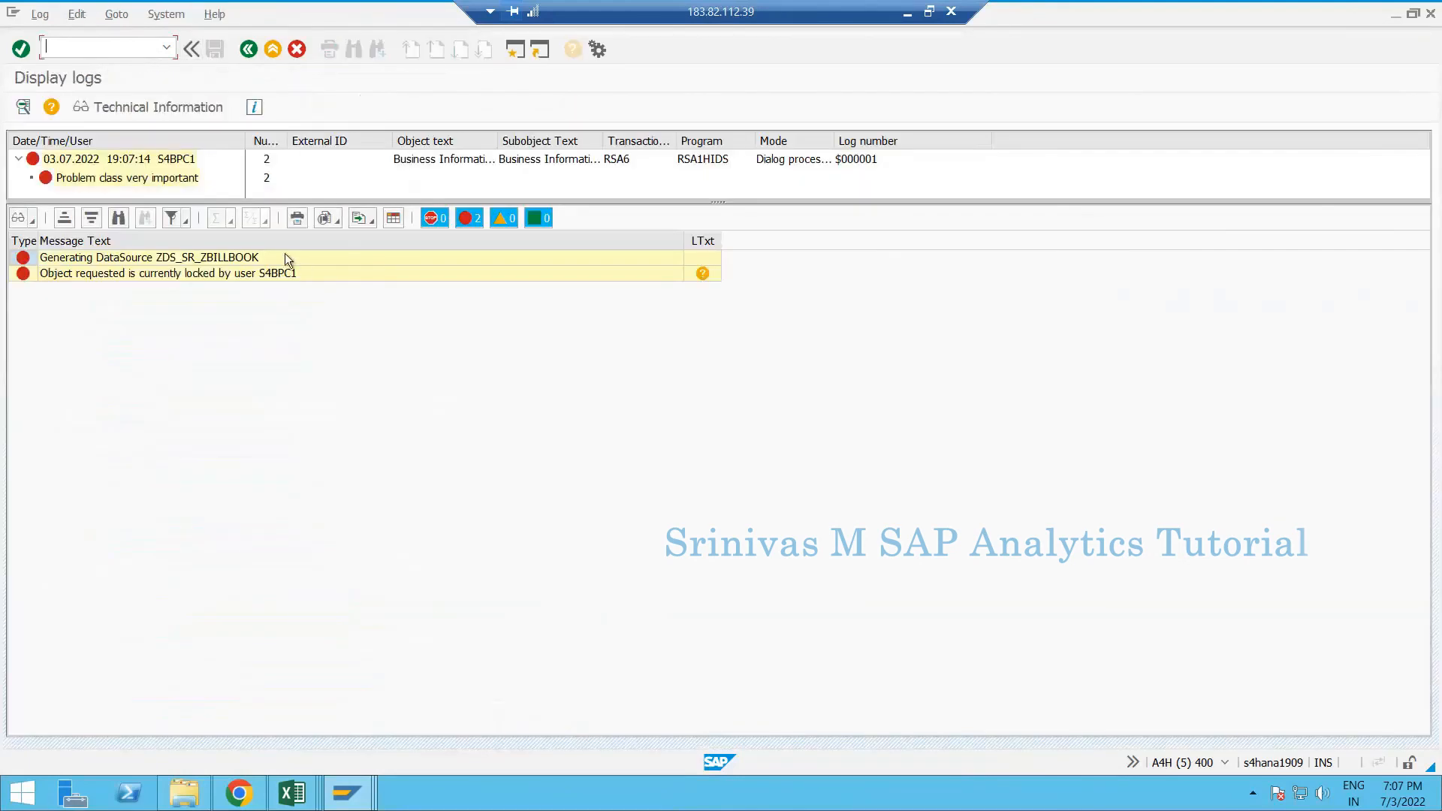
key(F3)
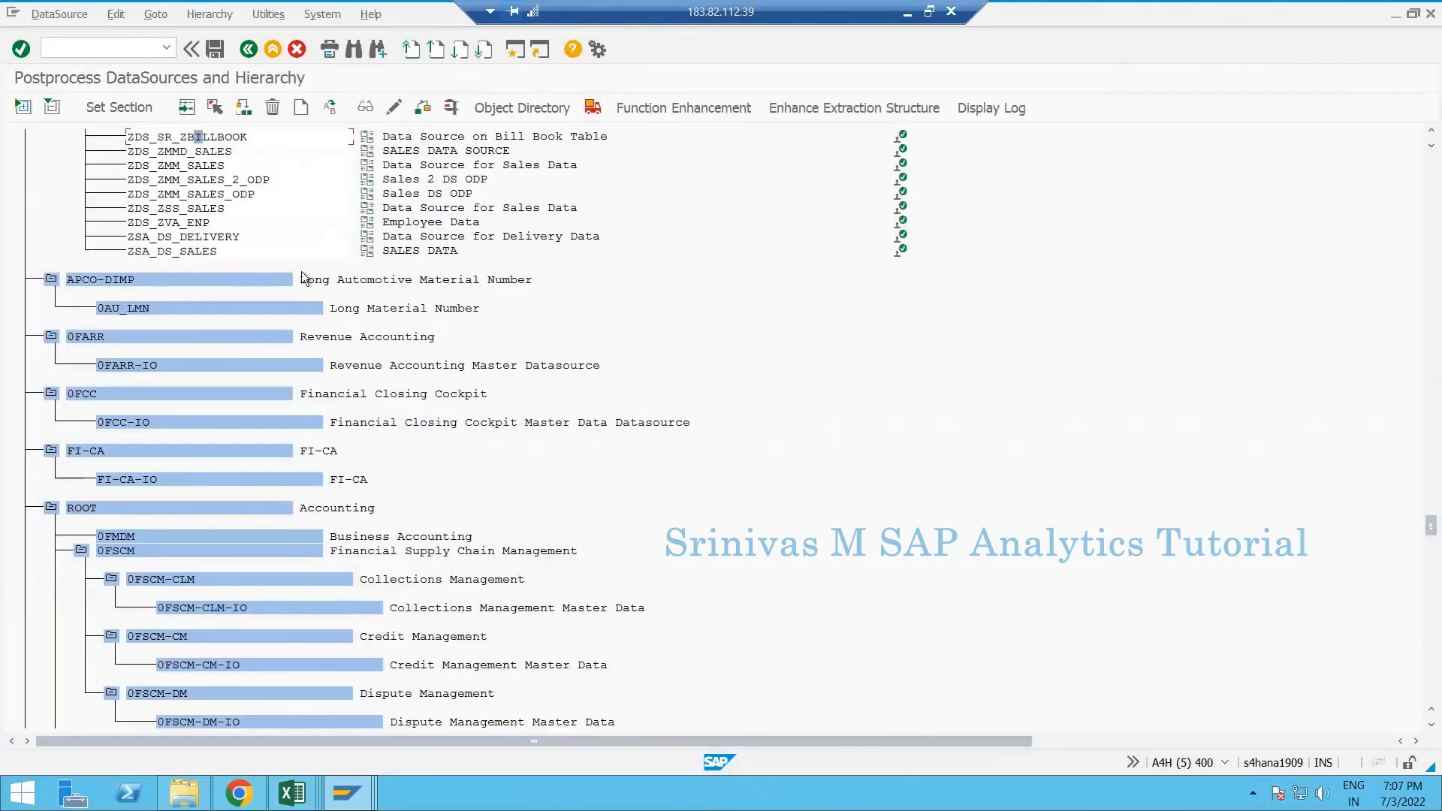
key(alt+Tab)
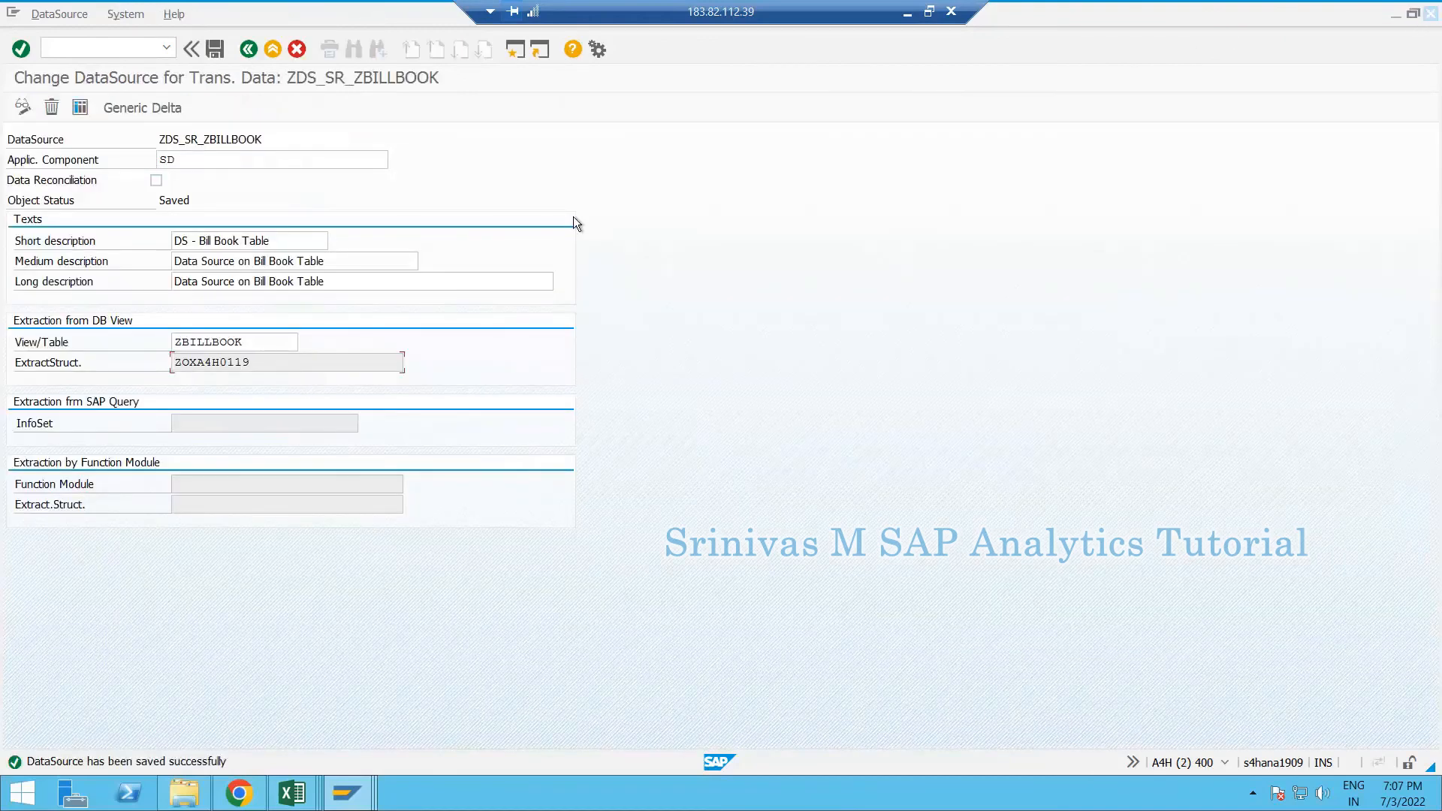
key(alt+Tab)
key(alt+Tab)
key(alt+Tab)
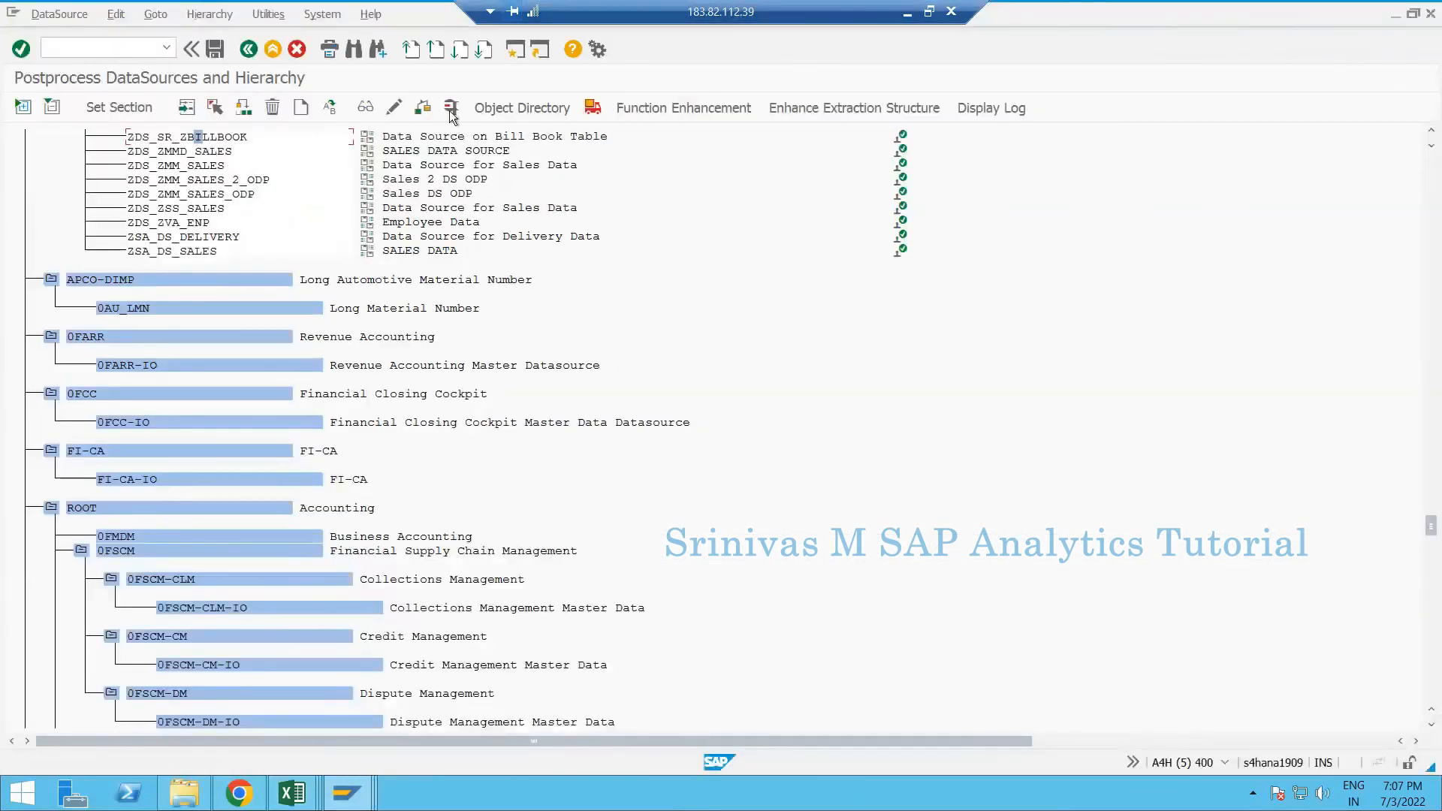
click(393, 108)
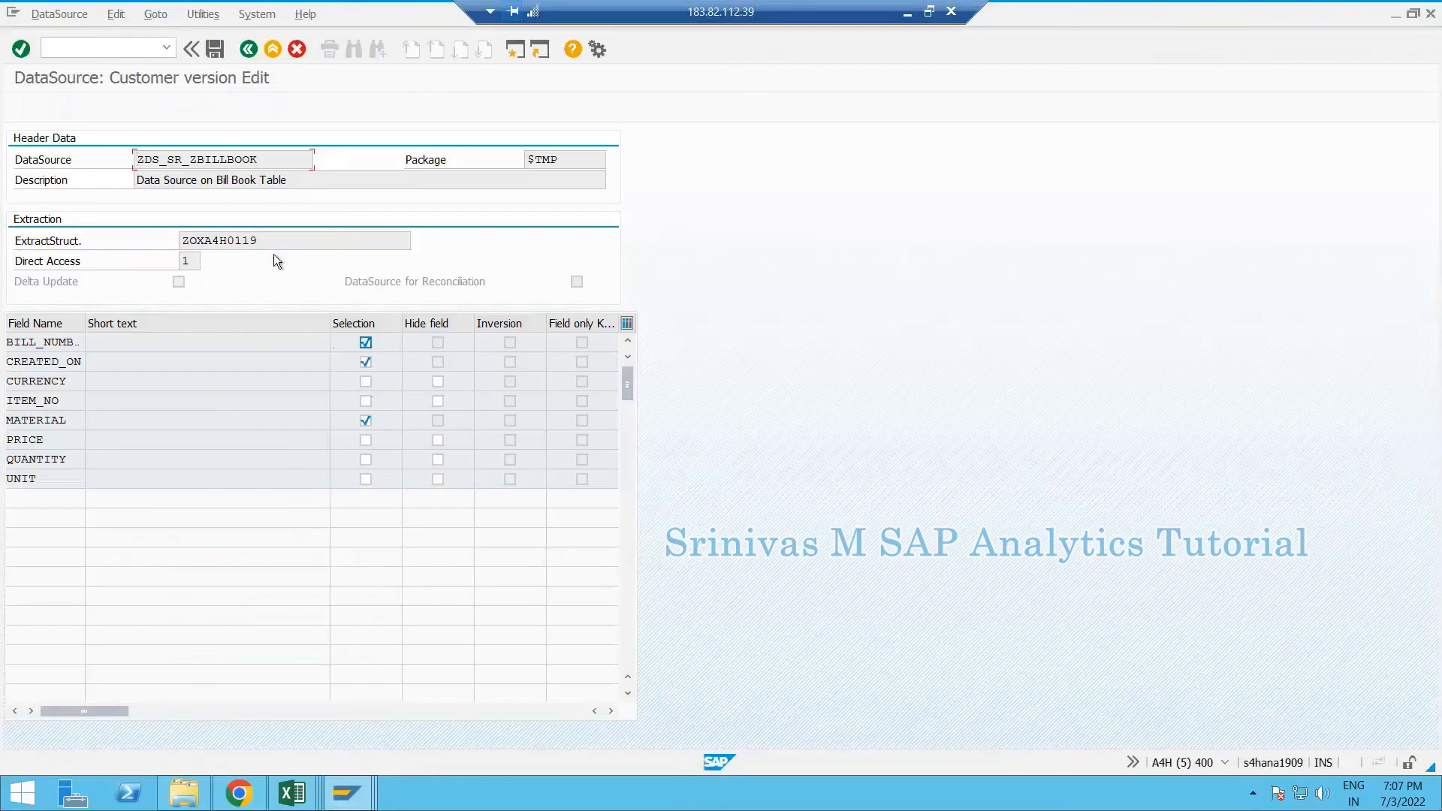
key(F3)
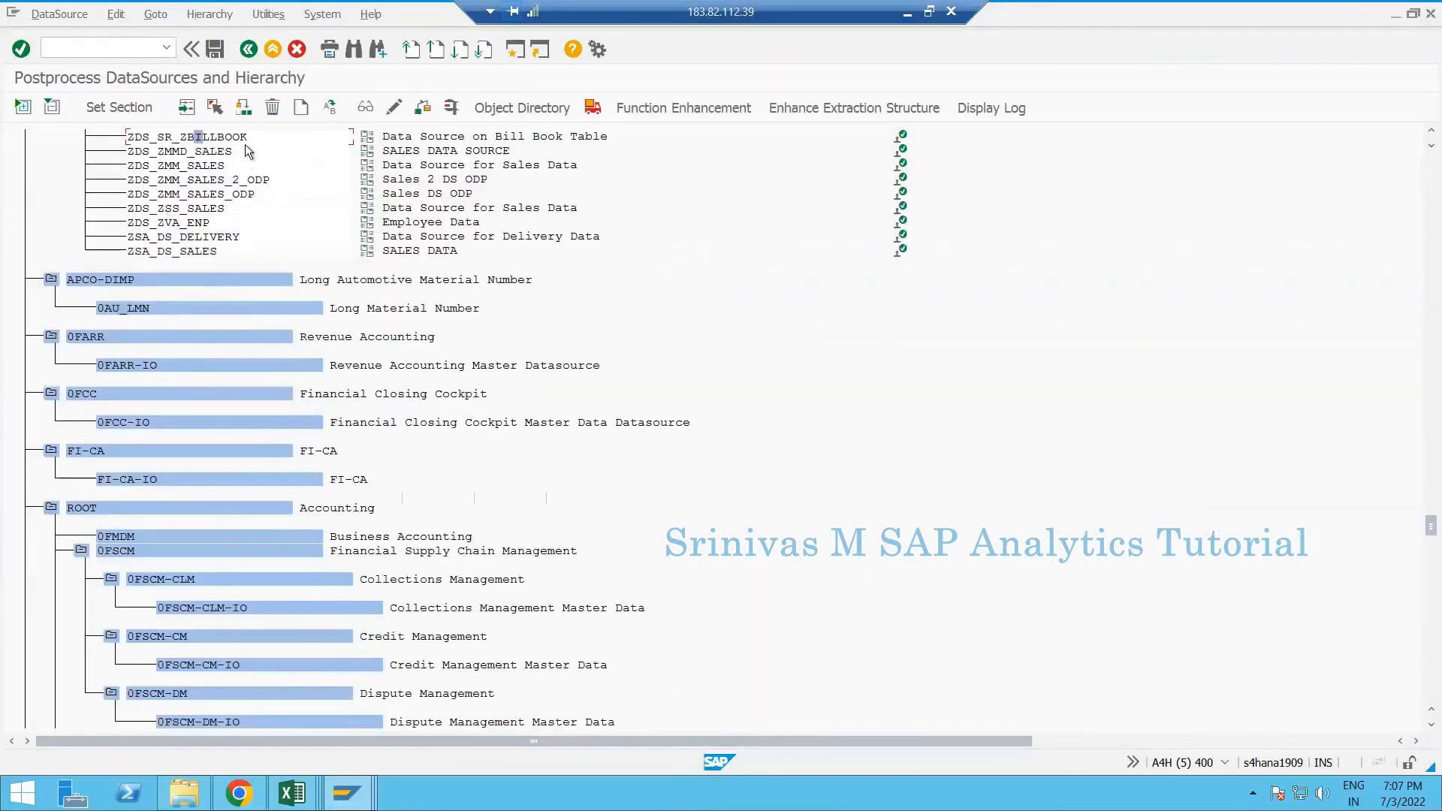
Go to Maintain Generic DataSources with transaction RSO2 and view ZDS_SR_ZBILLBOOK in display mode and in change mode, returning to the initial screen
click(119, 45)
text(/nrso2)
key(Return)
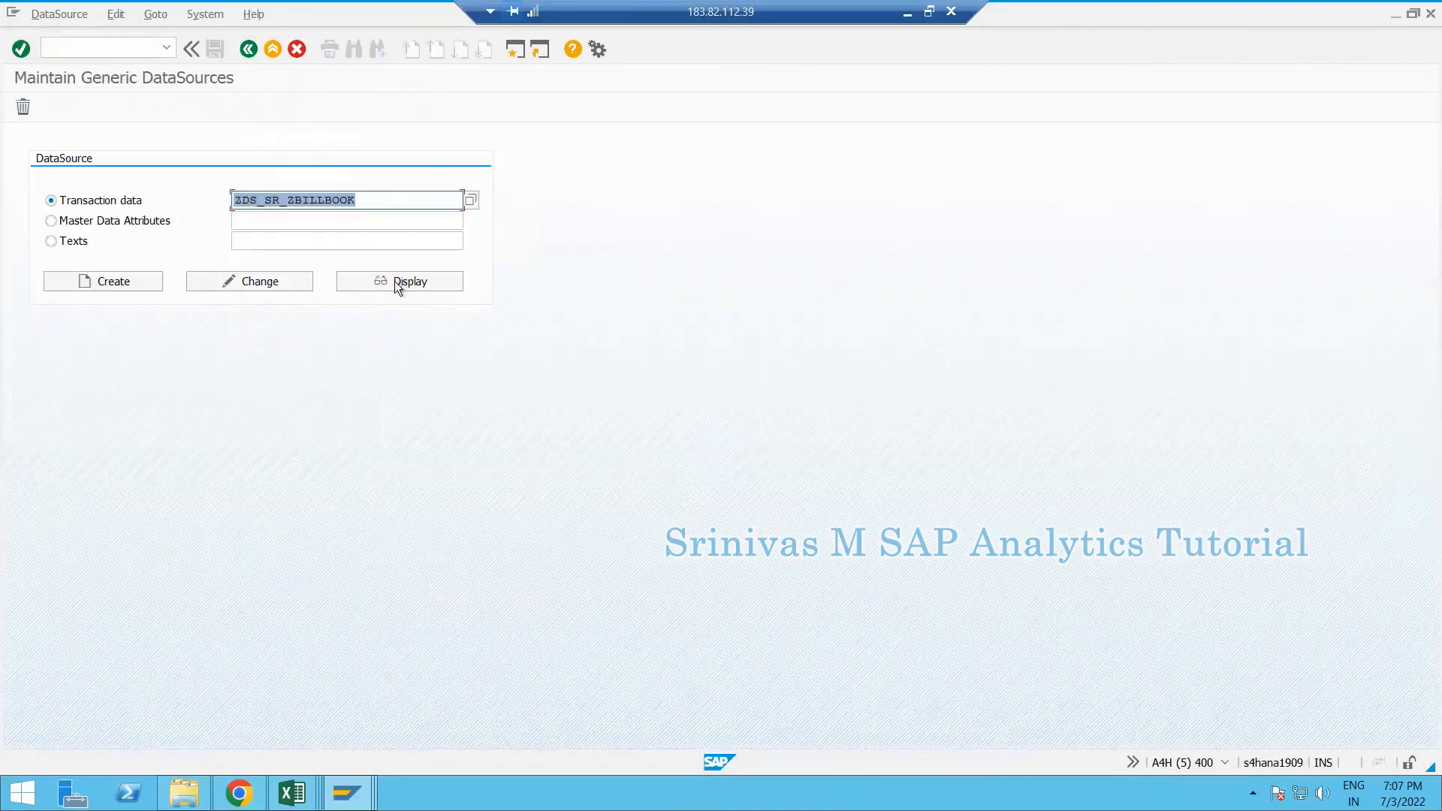
click(340, 278)
key(F3)
click(265, 278)
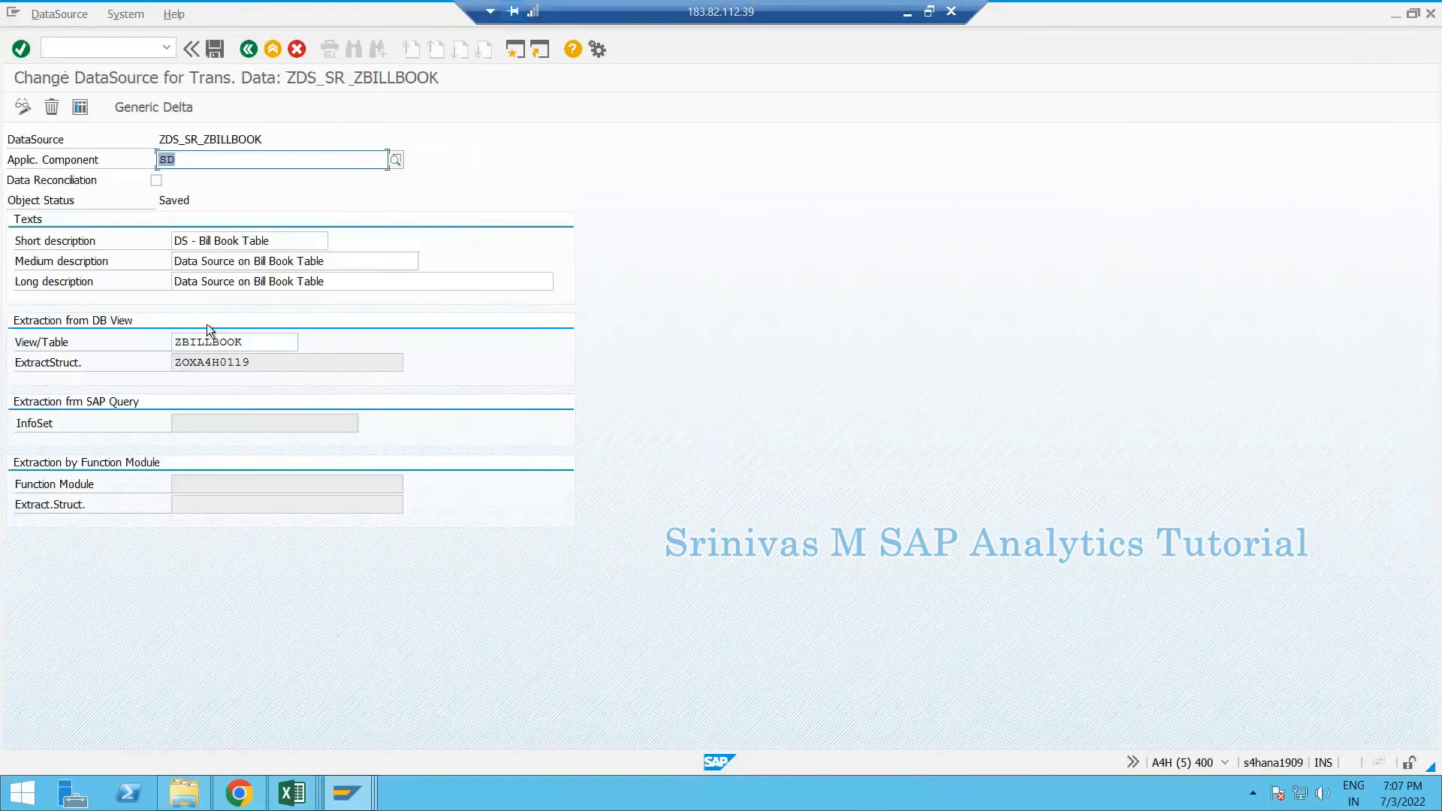
key(F3)
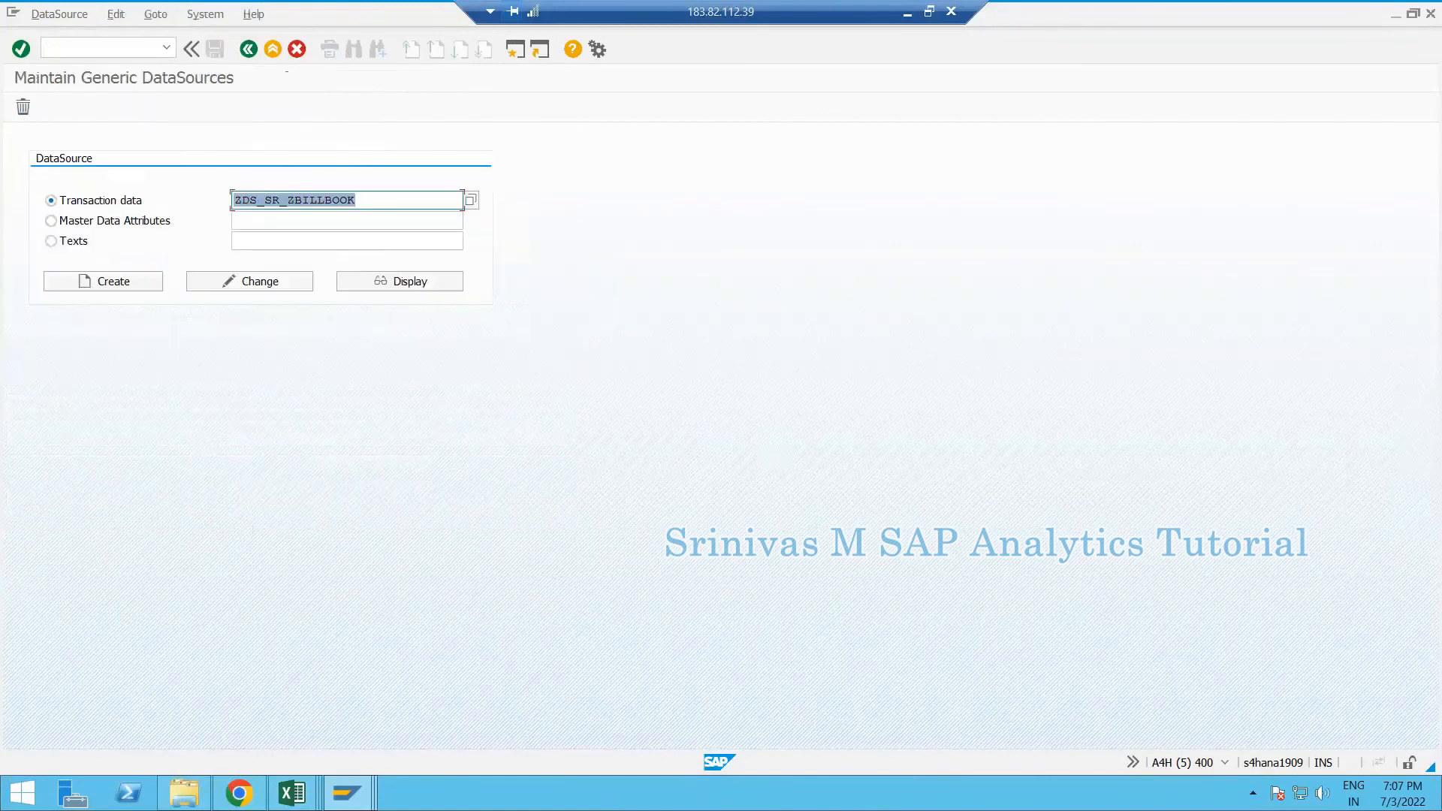